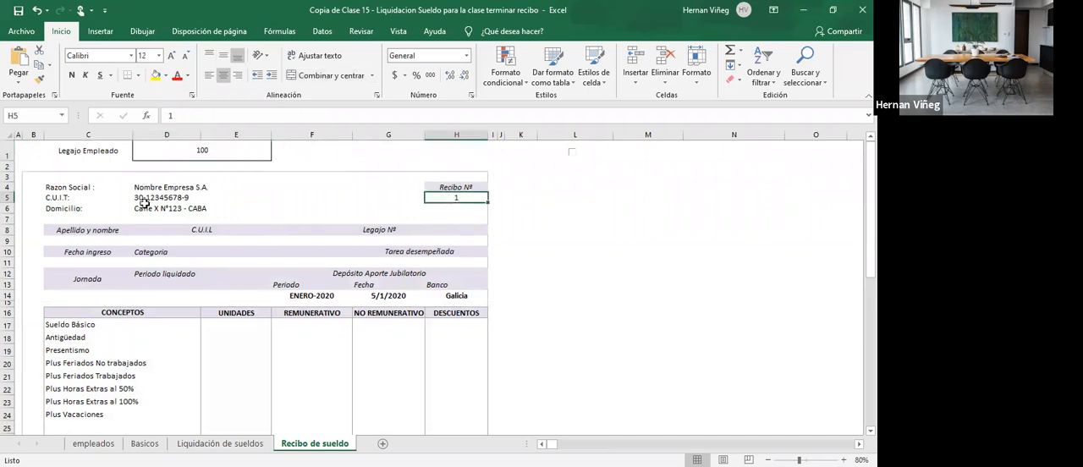
- Name the rows from row 8 downward on the Liquidación de sueldos sheet as the range liquidacion
drag(85, 190, 207, 220)
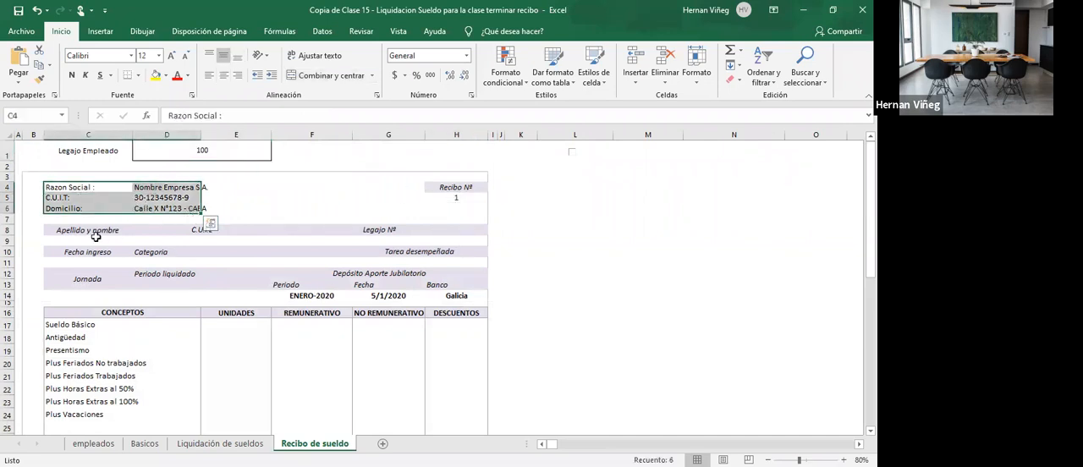
click(91, 240)
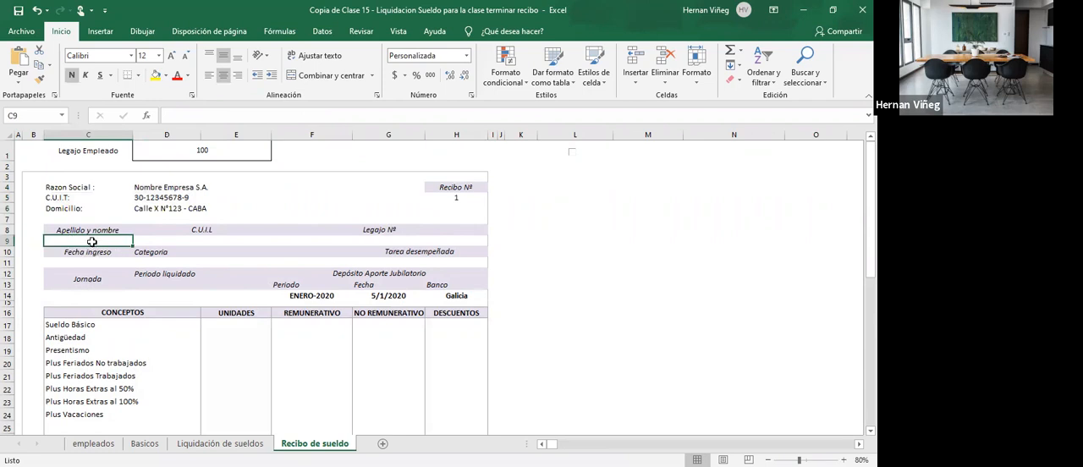
click(220, 444)
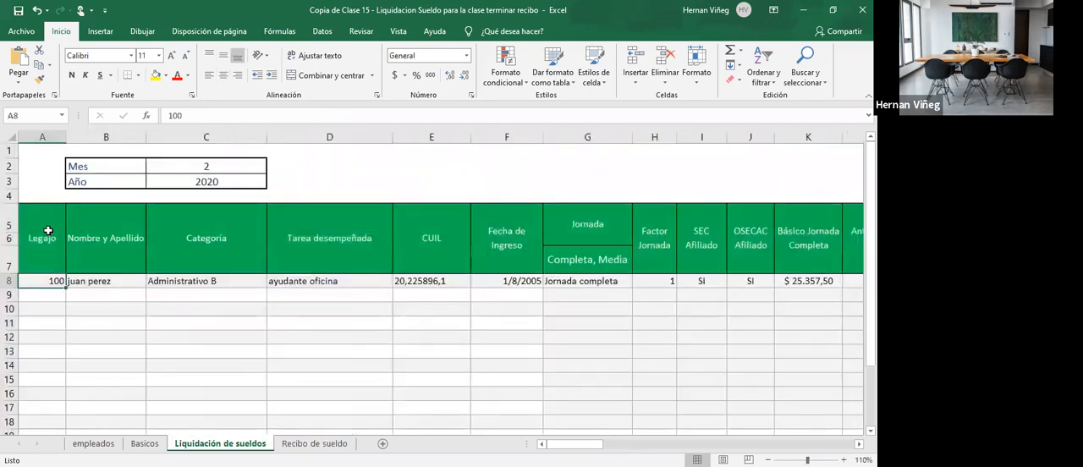
drag(10, 223, 13, 284)
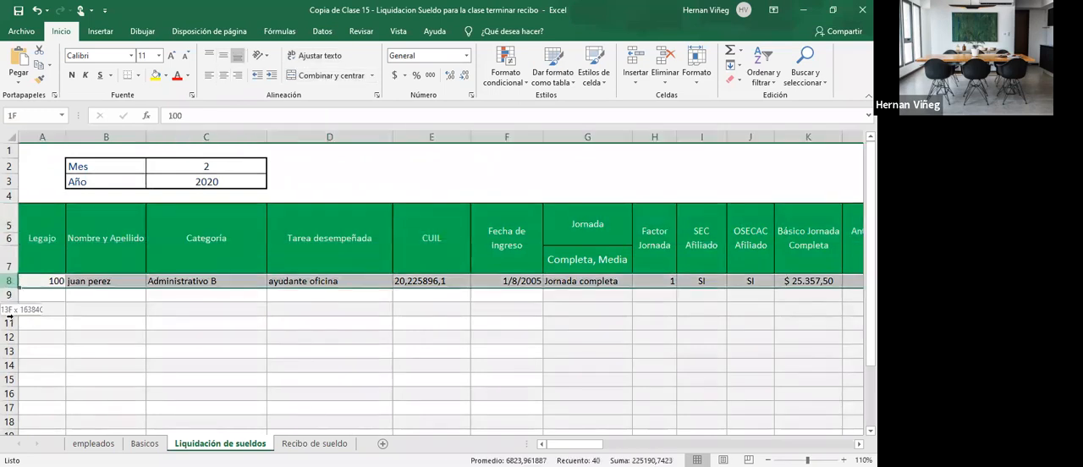
click(38, 264)
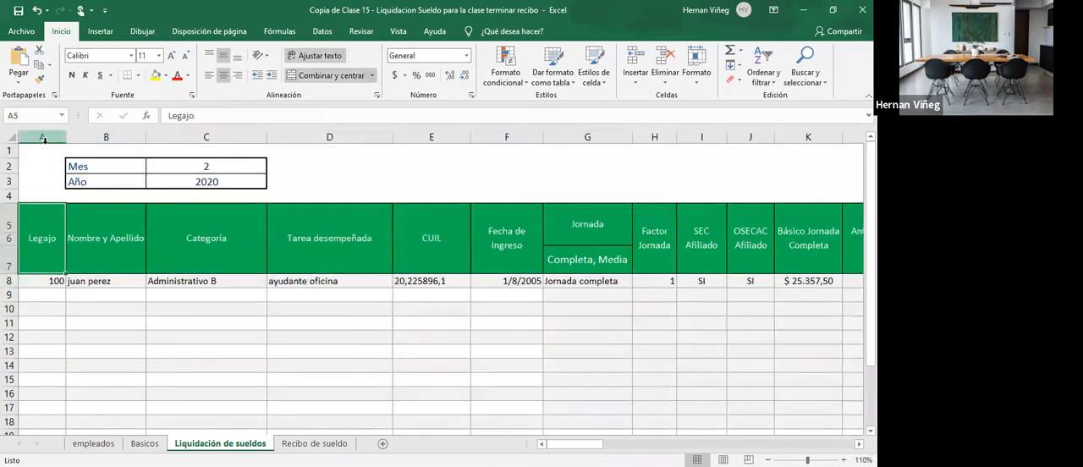
click(9, 283)
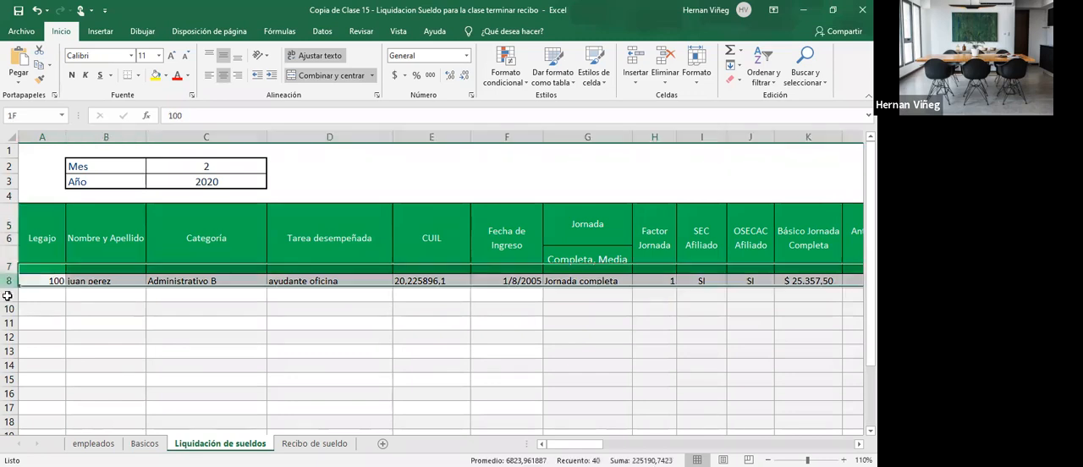
key(ctrl+shift+Down)
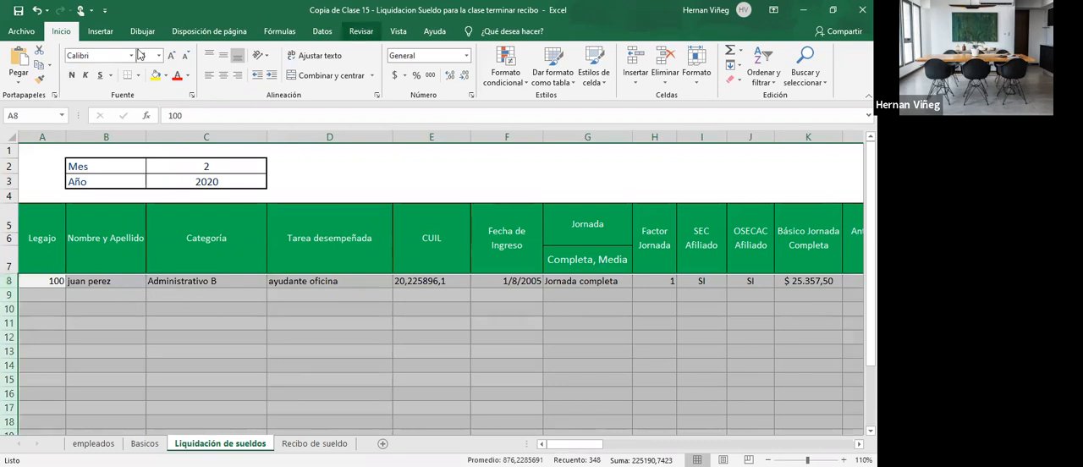
click(35, 113)
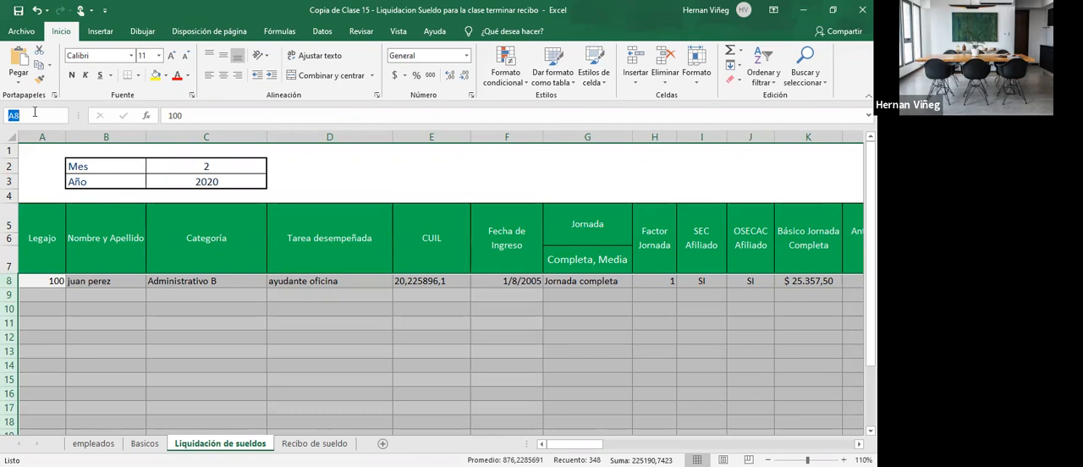
text(liquidacion)
key(Return)
- Fill the Apellido y nombre cell C9 on the Recibo de sueldo sheet with the formula =BUSCARV(D1;liquidacion;2;0)
click(314, 443)
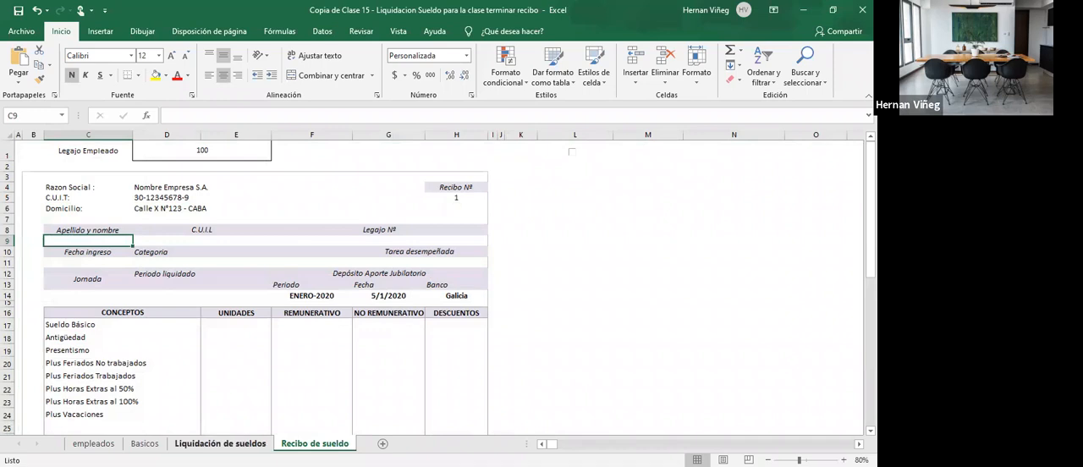
click(246, 445)
click(107, 281)
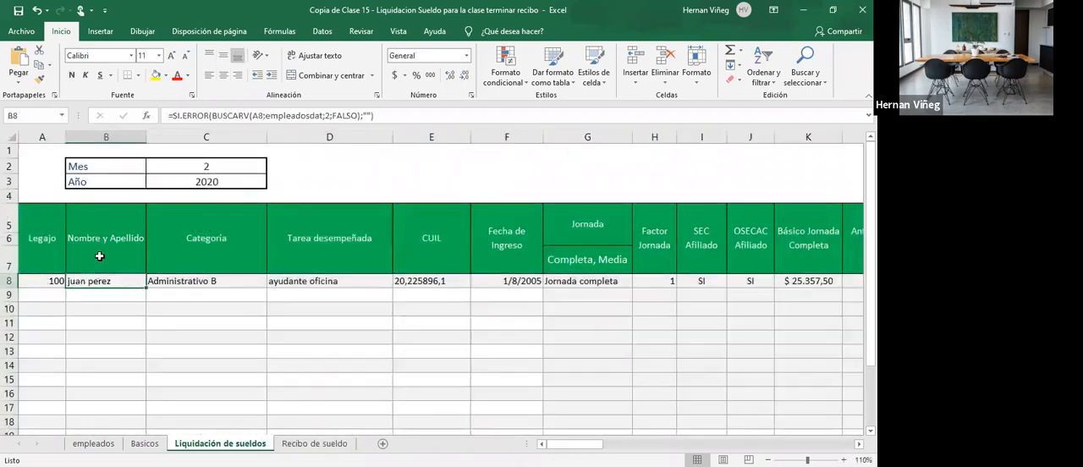
click(310, 444)
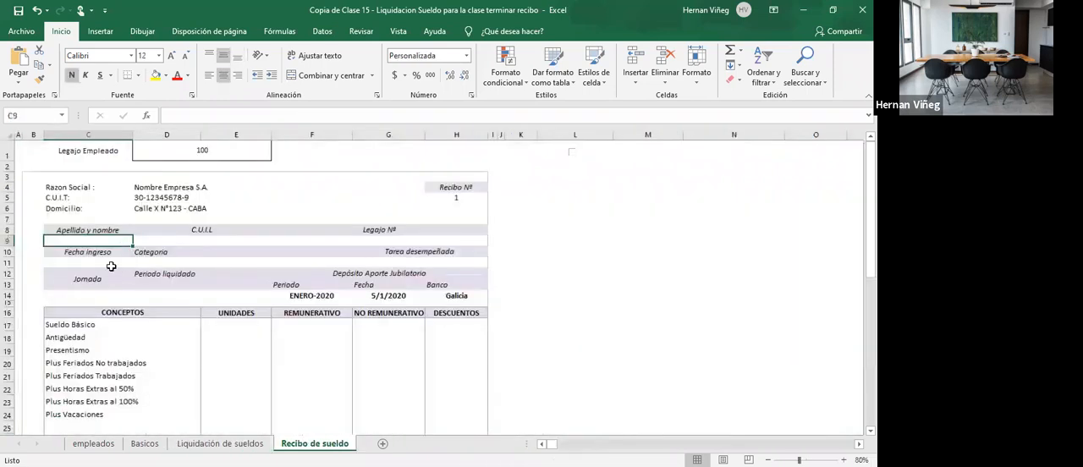
text(=b)
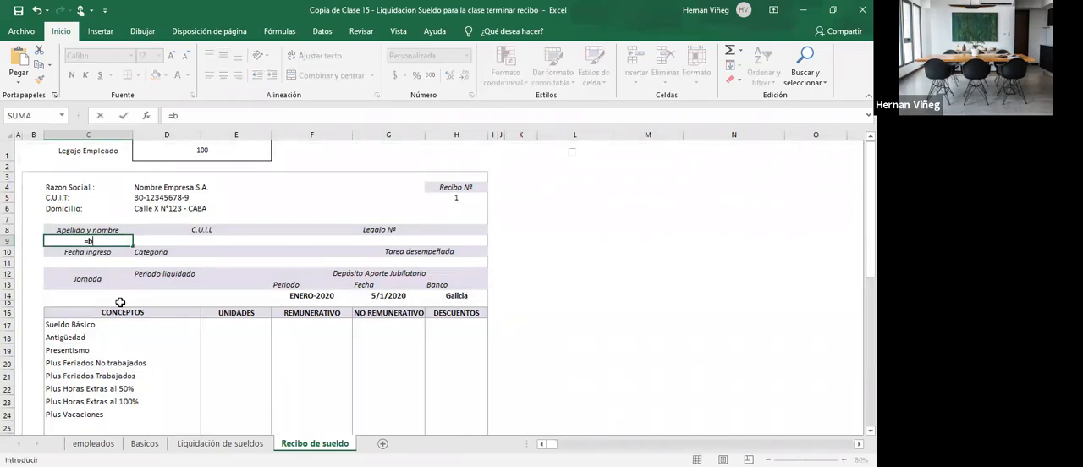
text(uscarv()
click(190, 153)
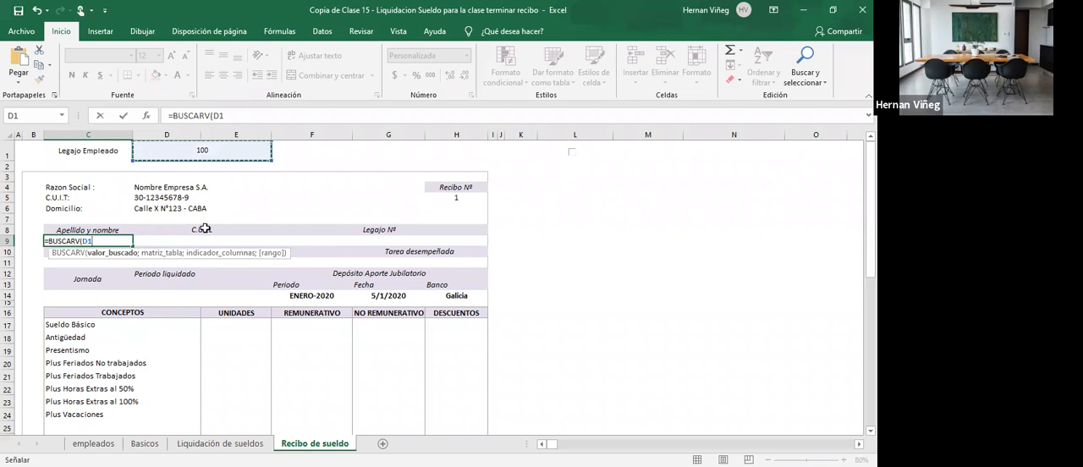
text(;)
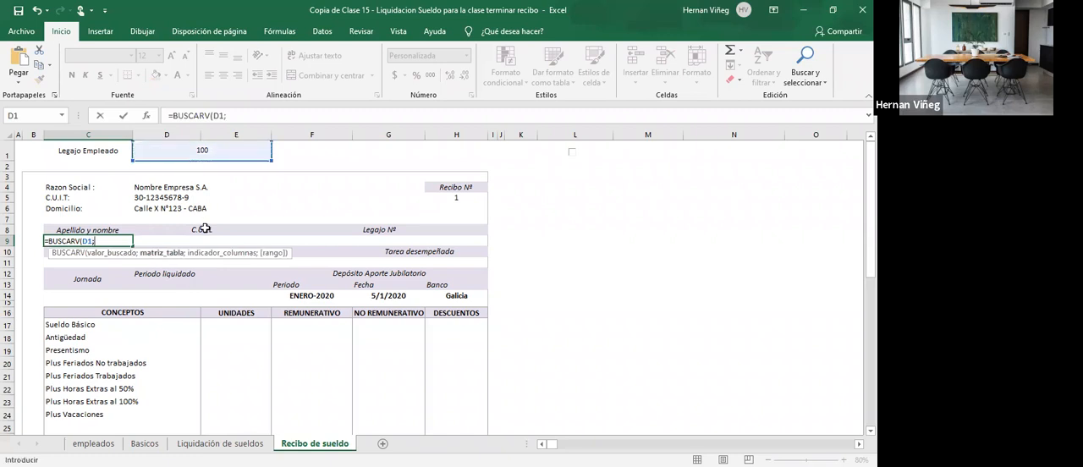
text(li)
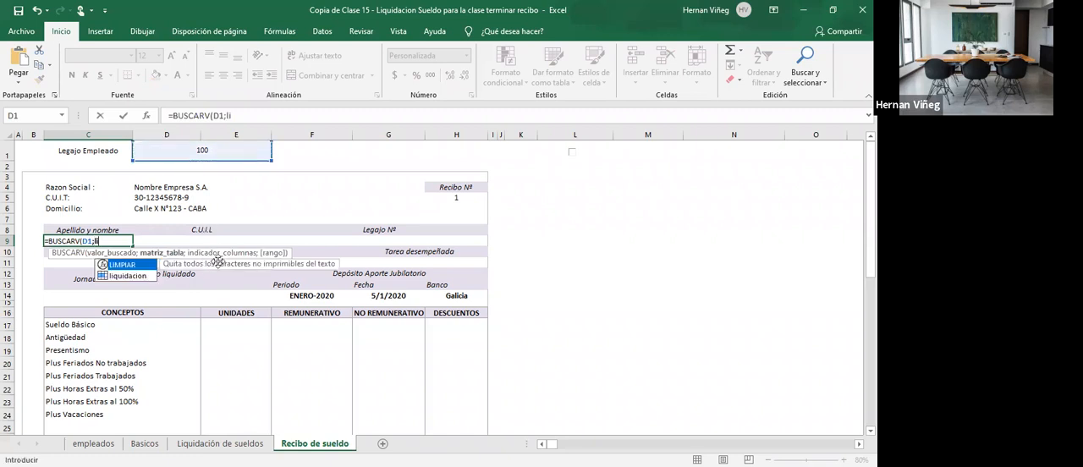
double_click(127, 277)
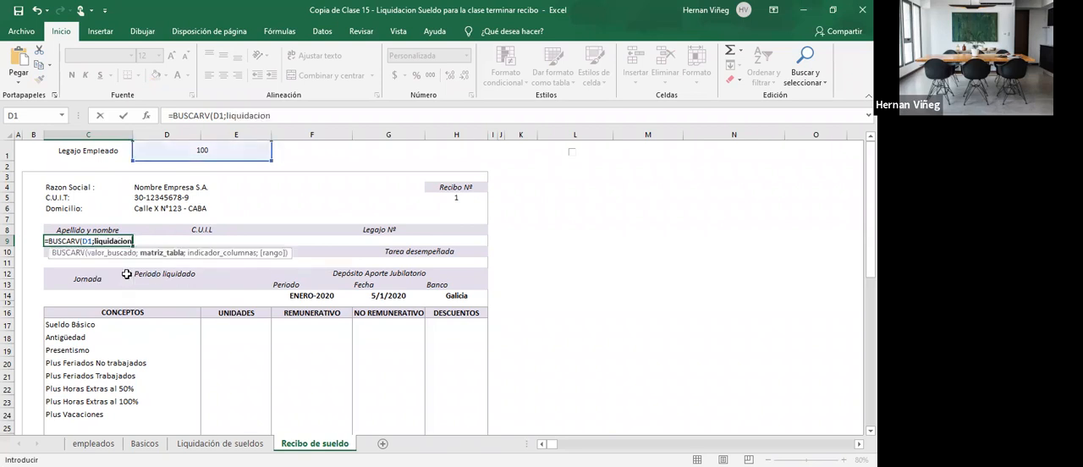
text(;2;0))
key(Return)
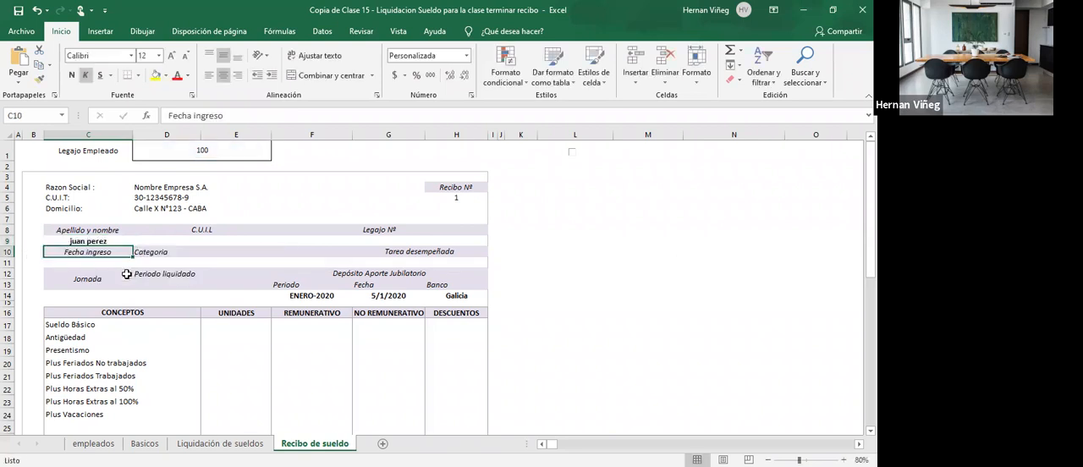
- Count the columns from Legajo to CUIL in the Liquidación de sueldos table to determine the lookup column index
click(212, 241)
click(220, 443)
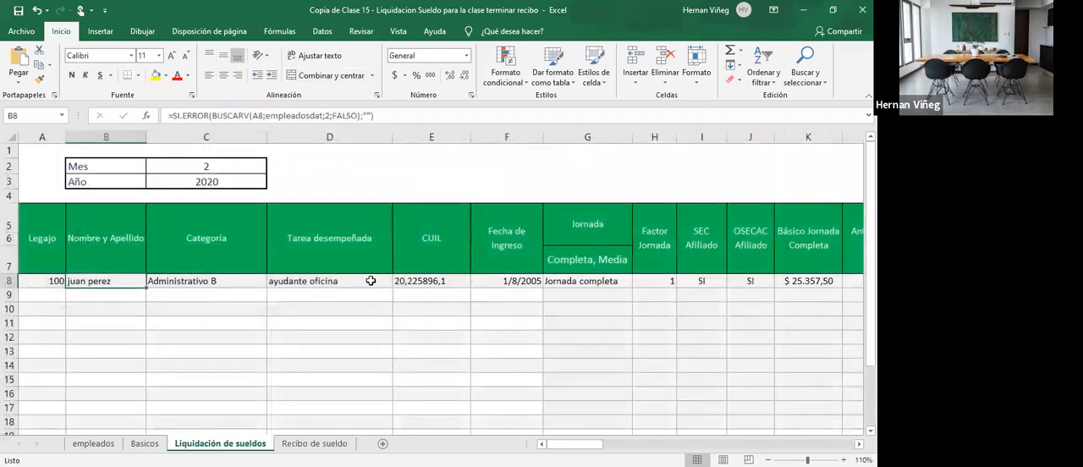
click(192, 281)
click(330, 286)
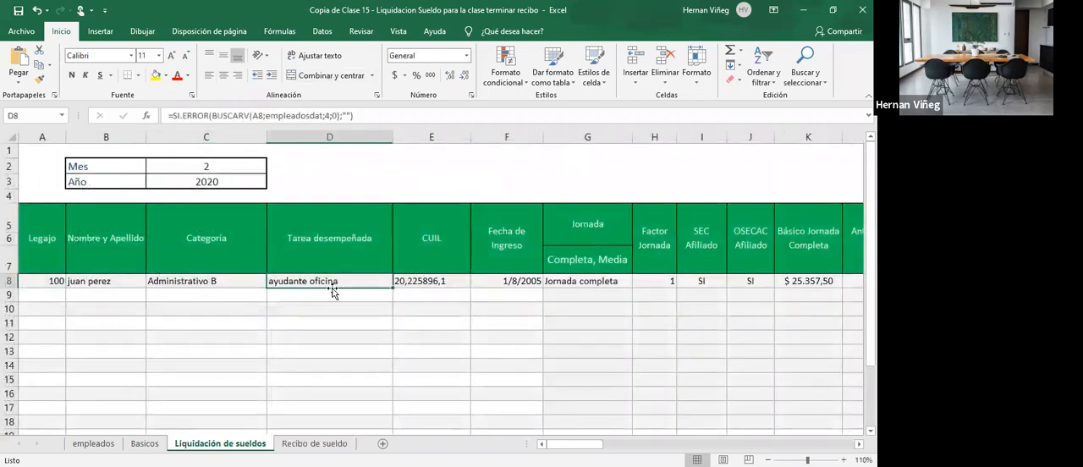
click(47, 279)
click(133, 283)
click(211, 284)
click(304, 287)
click(426, 286)
click(314, 443)
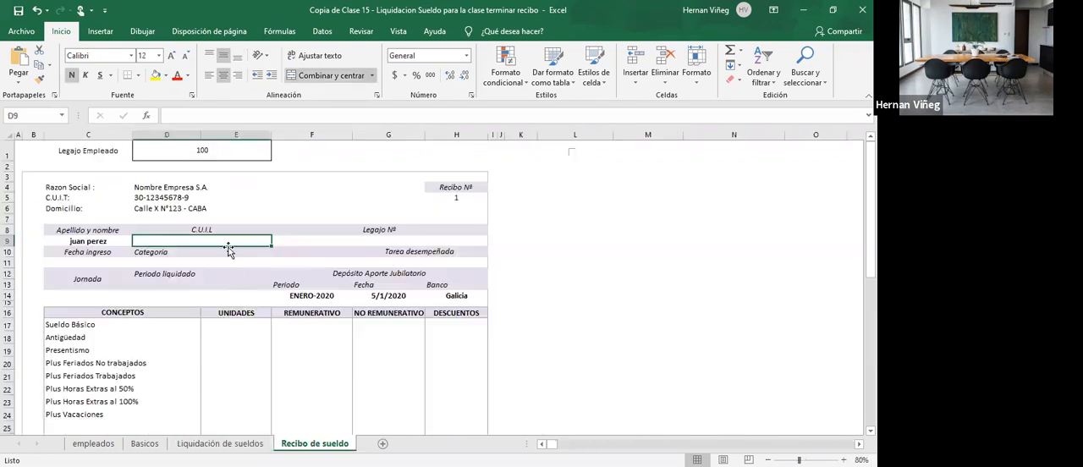
- Enter the formula =BUSCARV(D1;liquidacion;5;0) in the receipt's C.U.I.L cell D9
text(=)
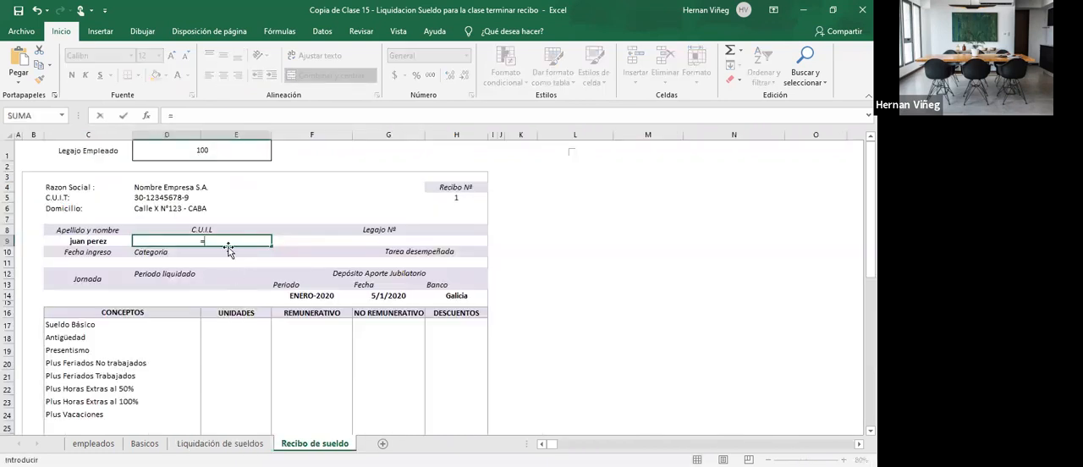
text(BUSCARV()
click(232, 153)
text(;)
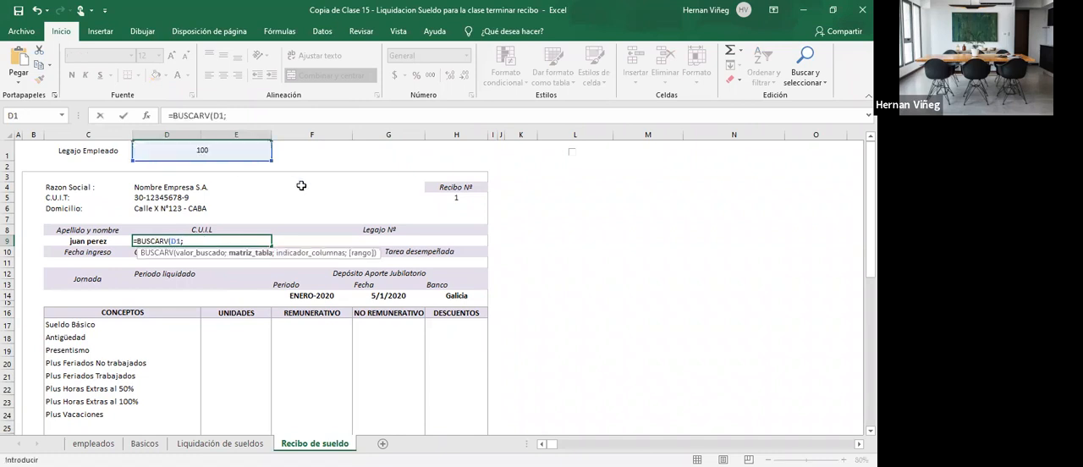
text(li)
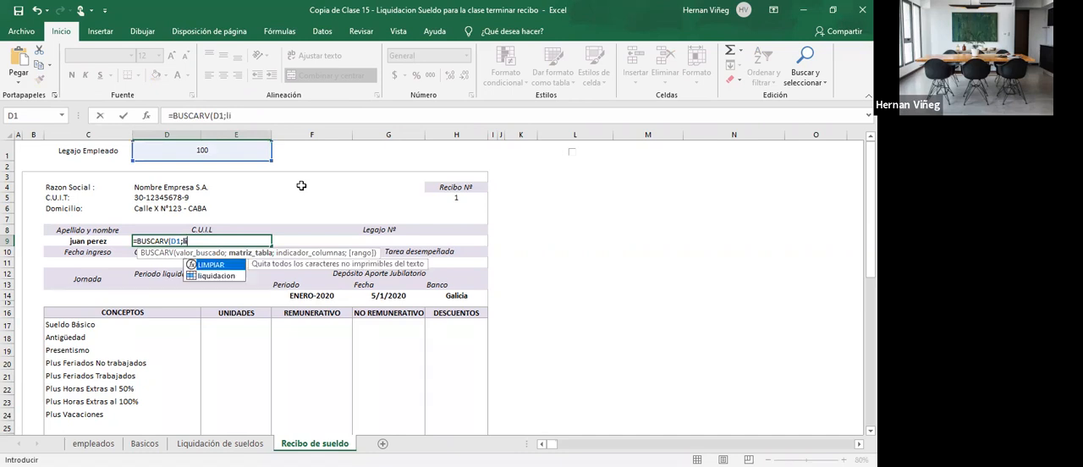
text(quidacion;5)
text())
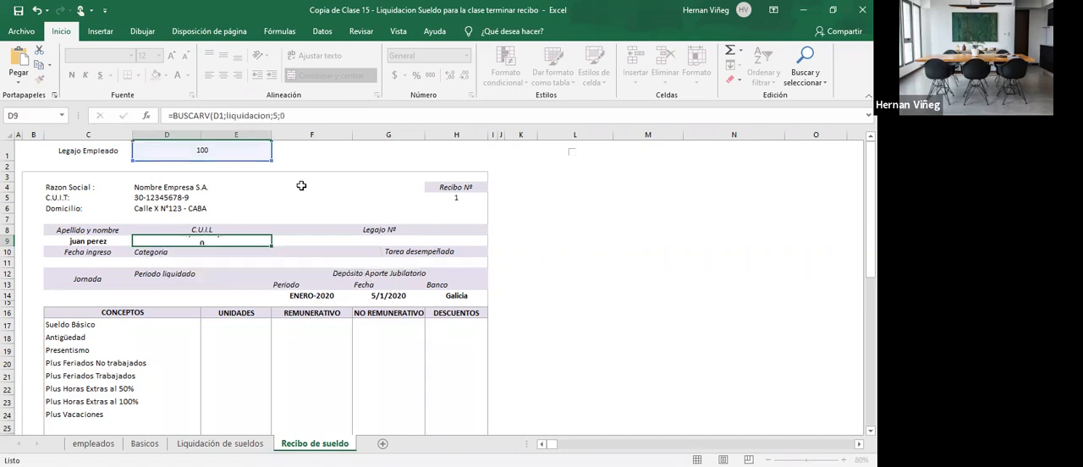
key(Return)
- Link the receipt's Legajo Nº cell F9 to the employee file number with the formula =D1
click(394, 242)
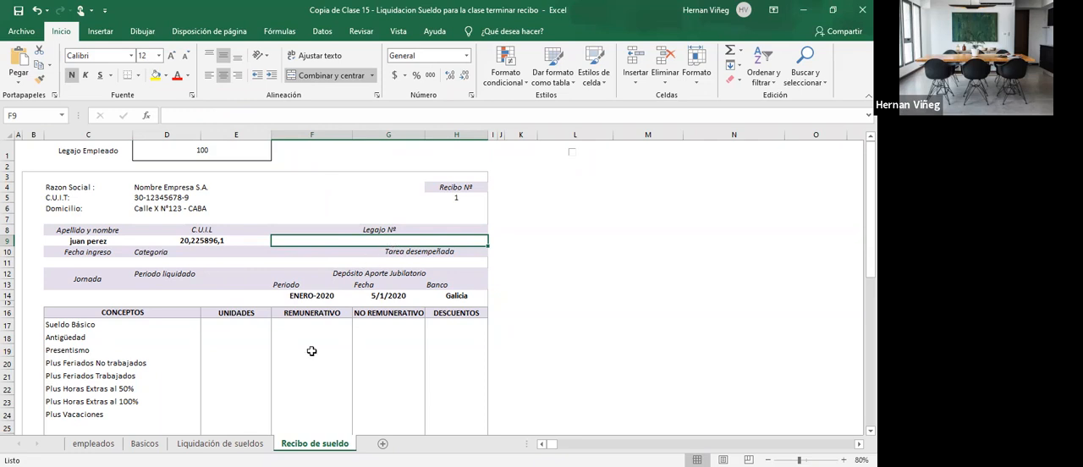
click(230, 444)
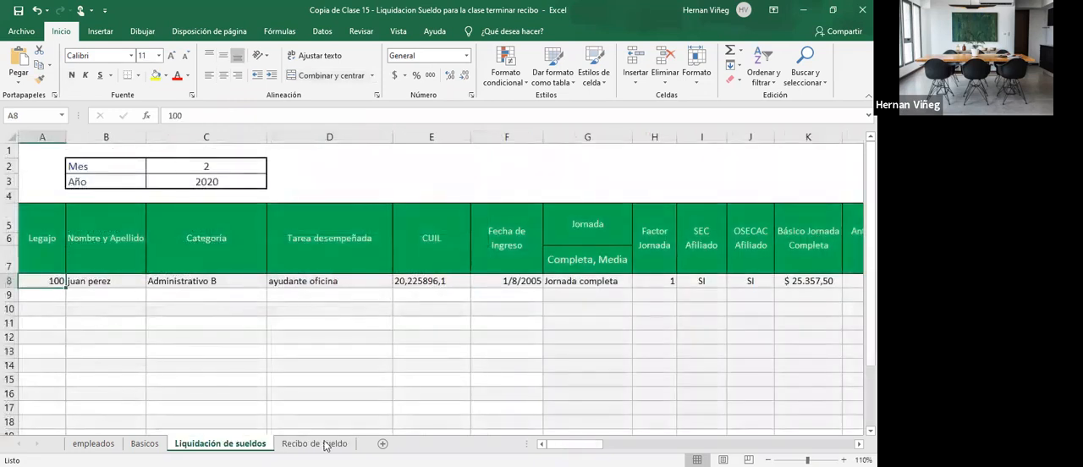
click(315, 444)
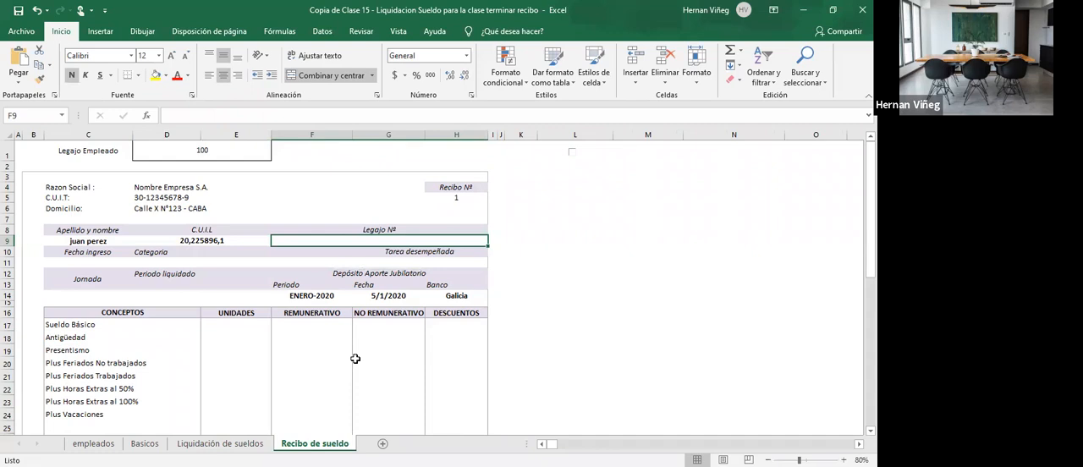
text(=)
click(225, 157)
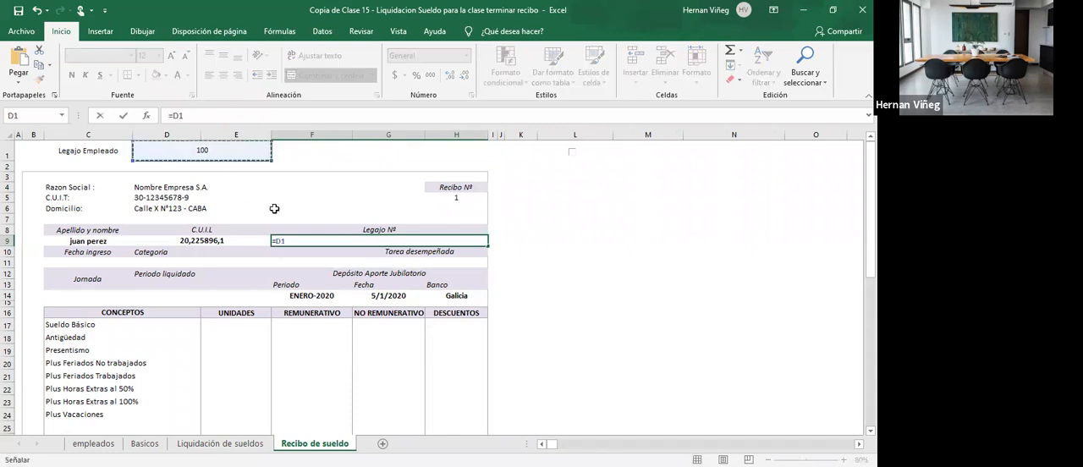
key(Return)
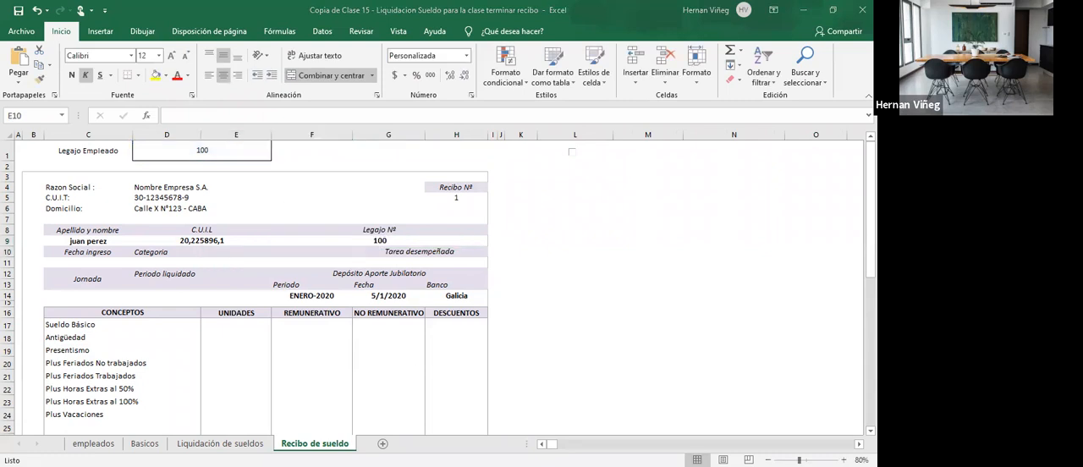
- Fill the receipt's Fecha ingreso cell C11 with a BUSCARV formula that looks up D1 in liquidacion and returns column 6
click(95, 263)
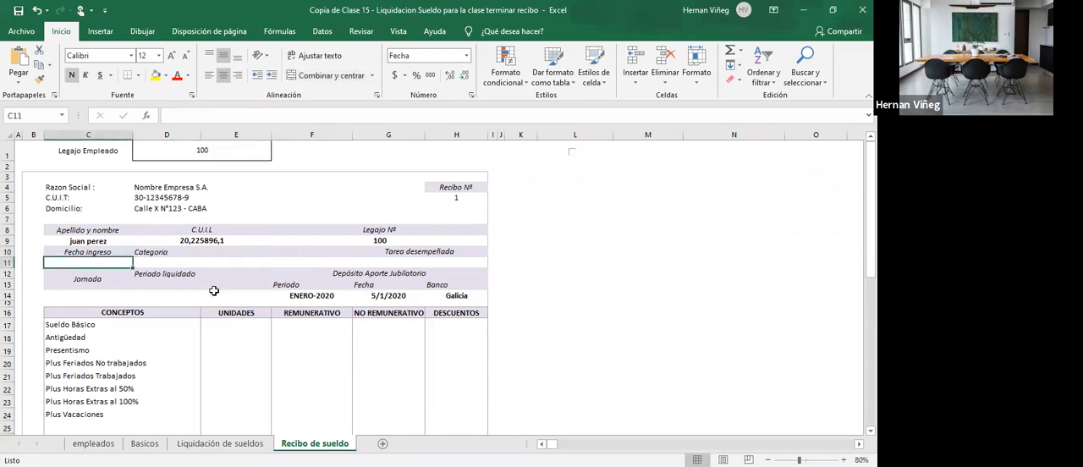
click(219, 443)
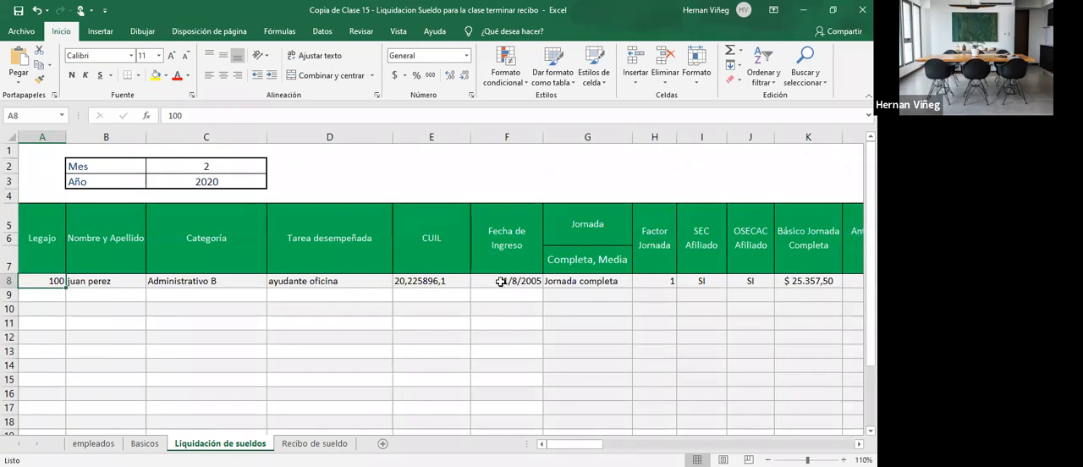
click(314, 444)
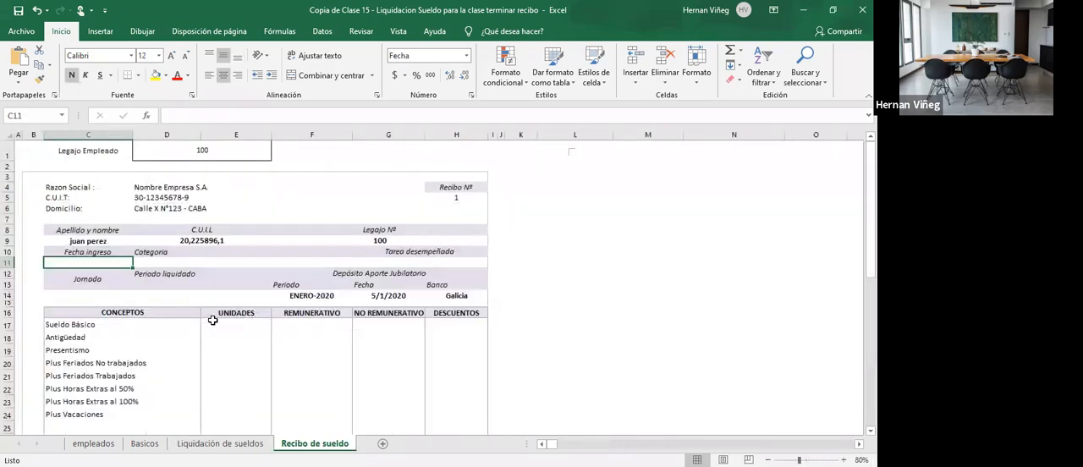
text(=)
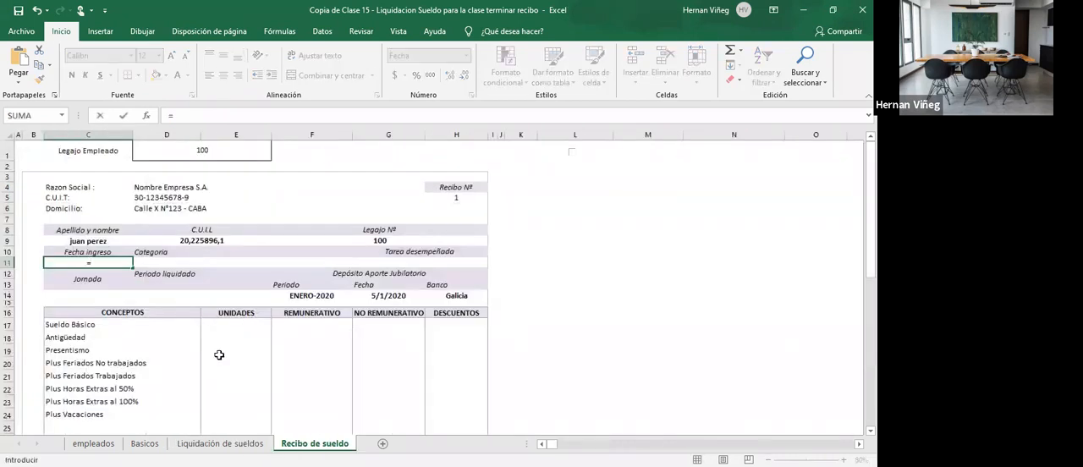
text(BUSCARV()
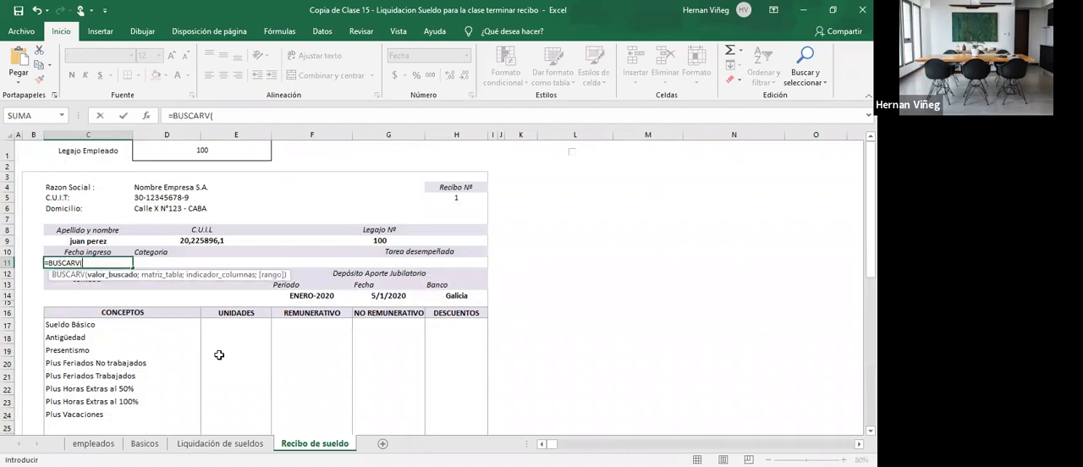
click(219, 160)
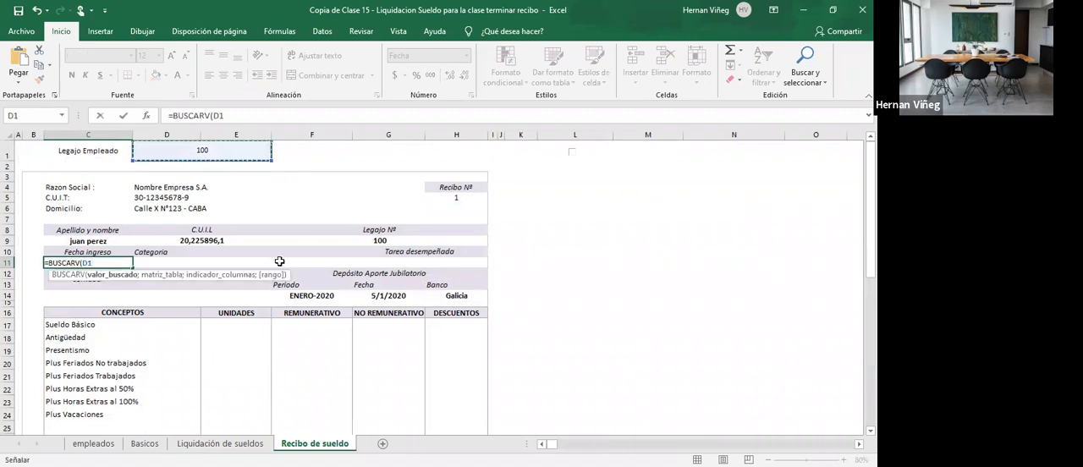
text(;)
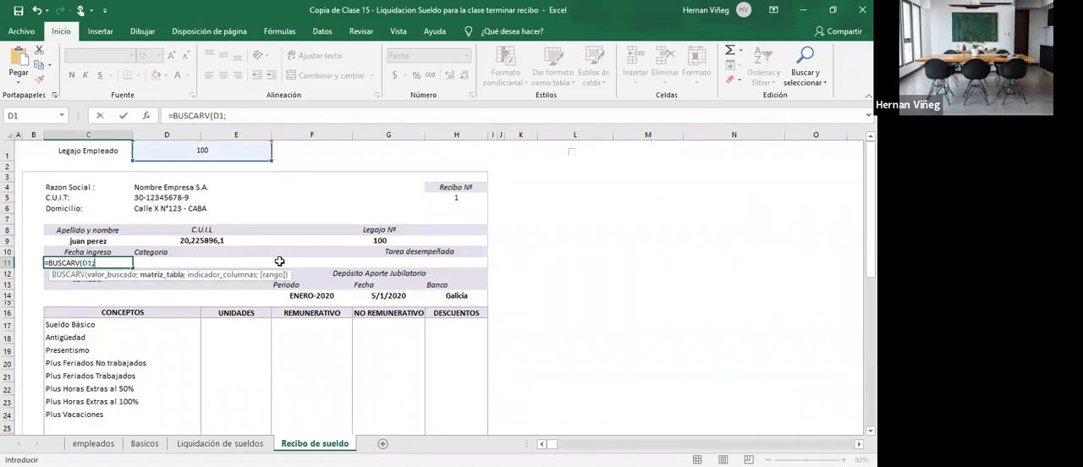
text(liquidacion)
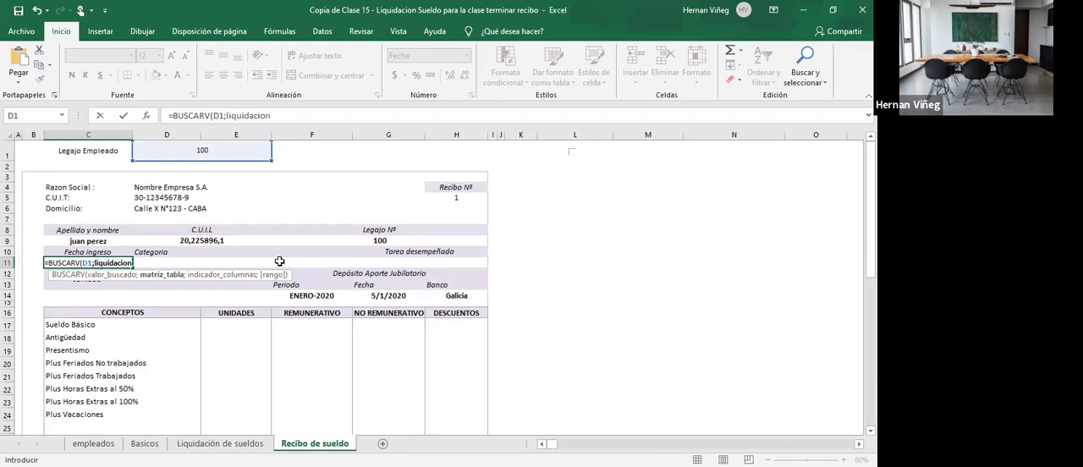
text(;6)
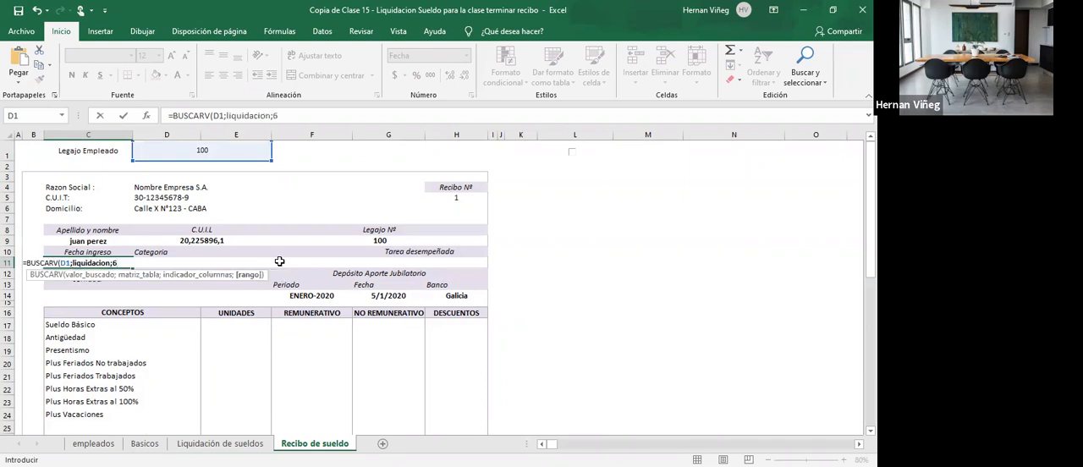
key(Tab)
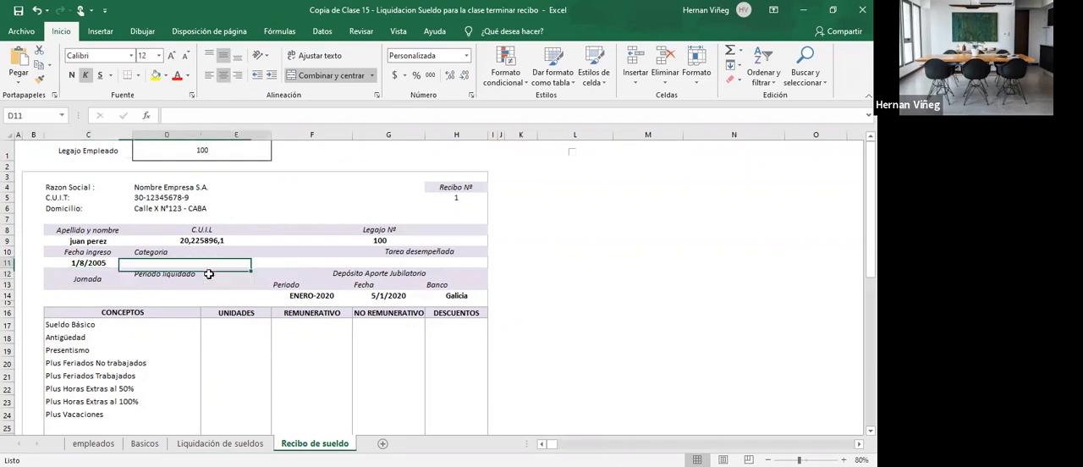
- Fill the receipt's Categoria cell D11 with a BUSCARV formula that looks up D1 in liquidacion and returns column 3
key(ctrl+Page_Up)
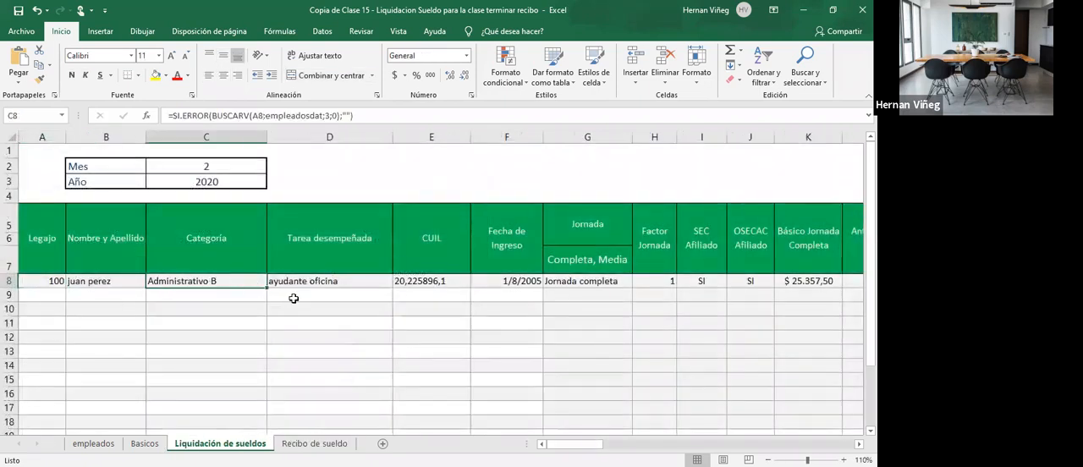
click(313, 443)
text(=)
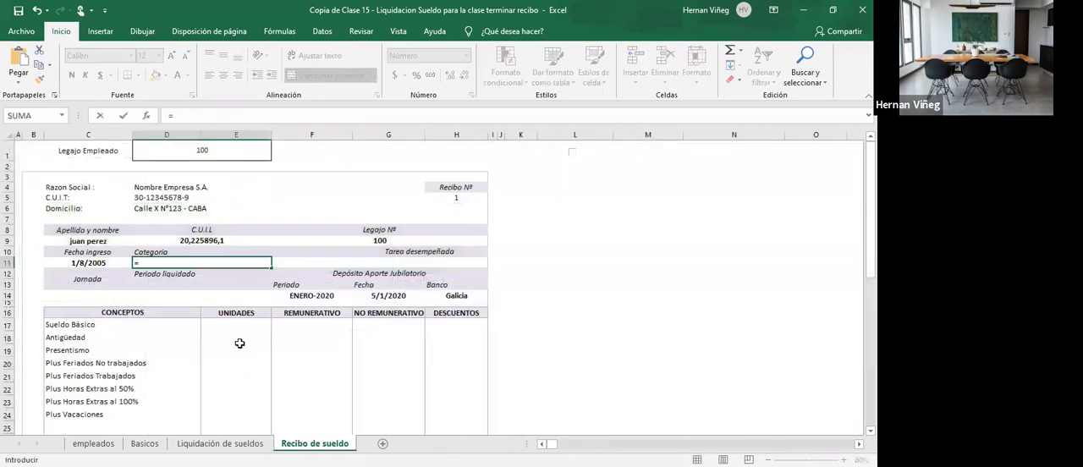
text(BUSCARV()
click(190, 152)
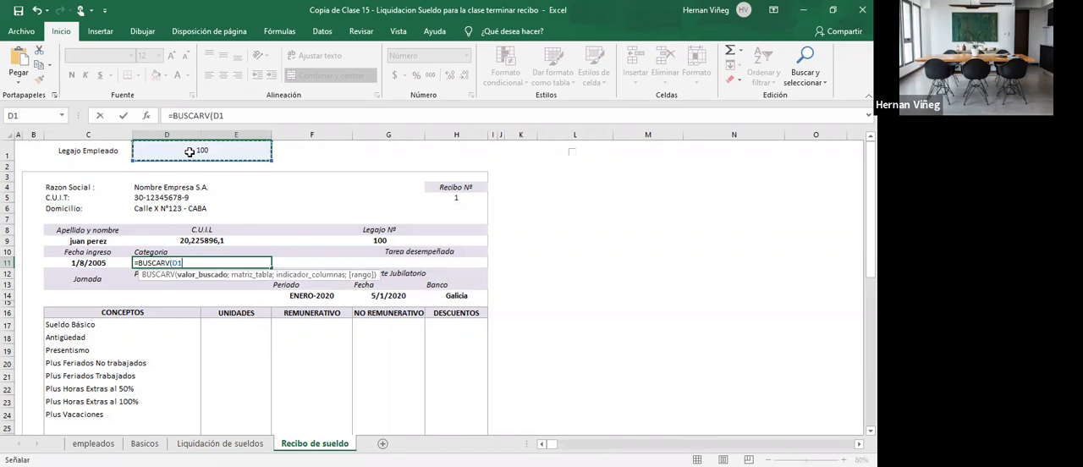
text(;)
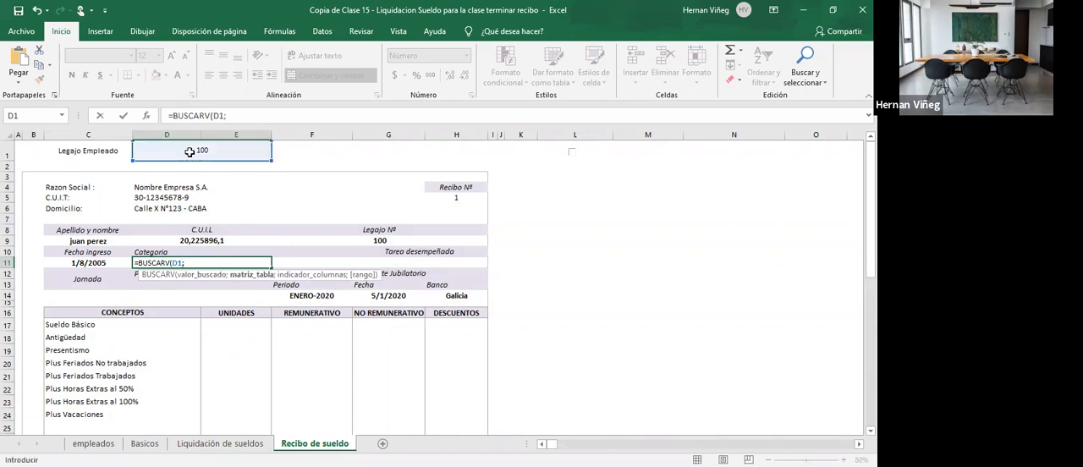
text(liquidacion)
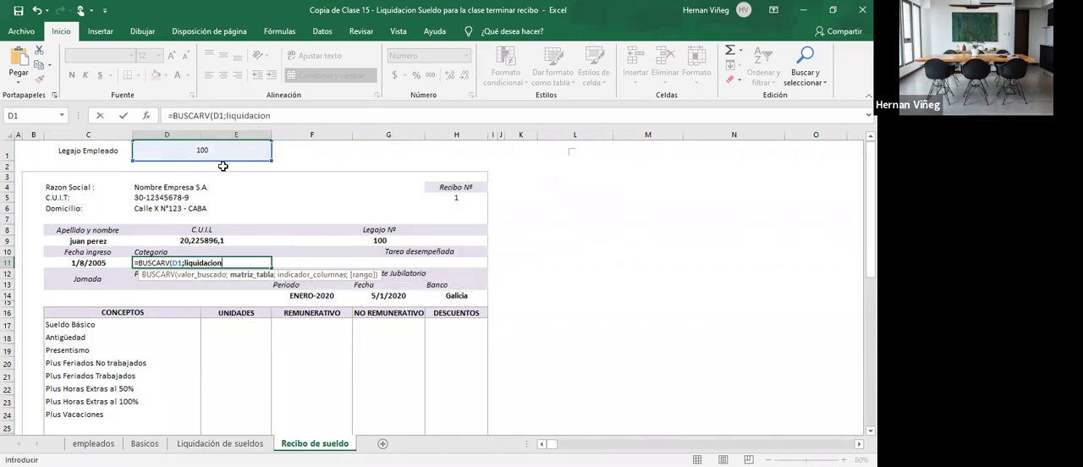
text(;)
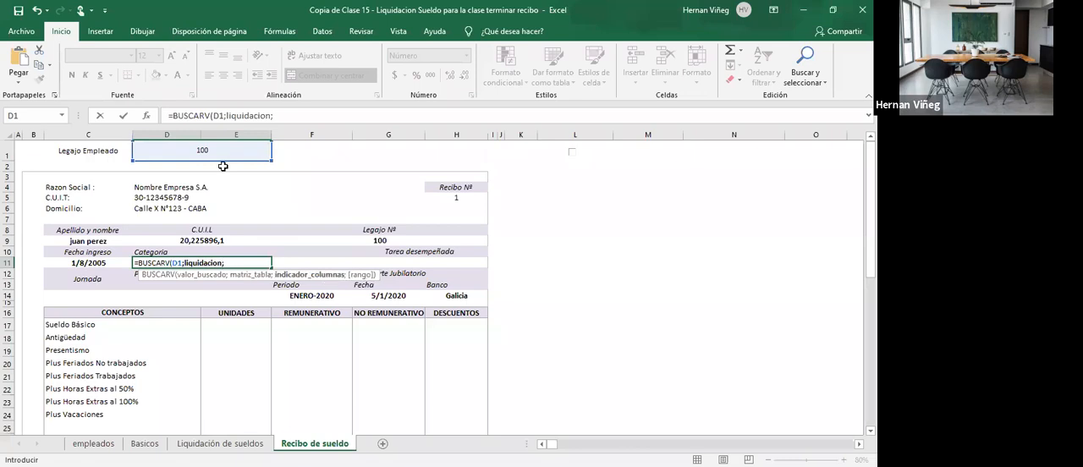
text(3;)
key(Return)
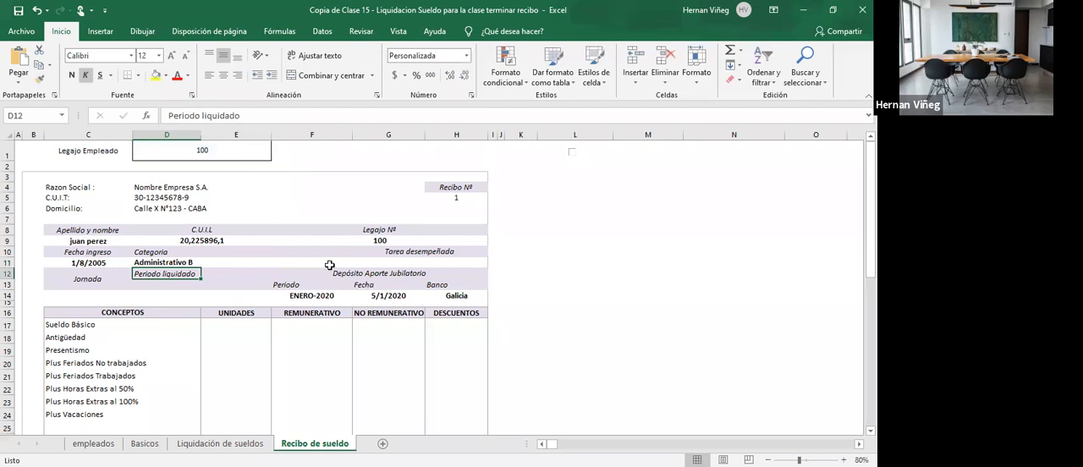
- Fill the receipt's Tarea desempeñada cell G11 with a BUSCARV formula that looks up D1 in liquidacion and returns column 4
click(417, 263)
click(254, 444)
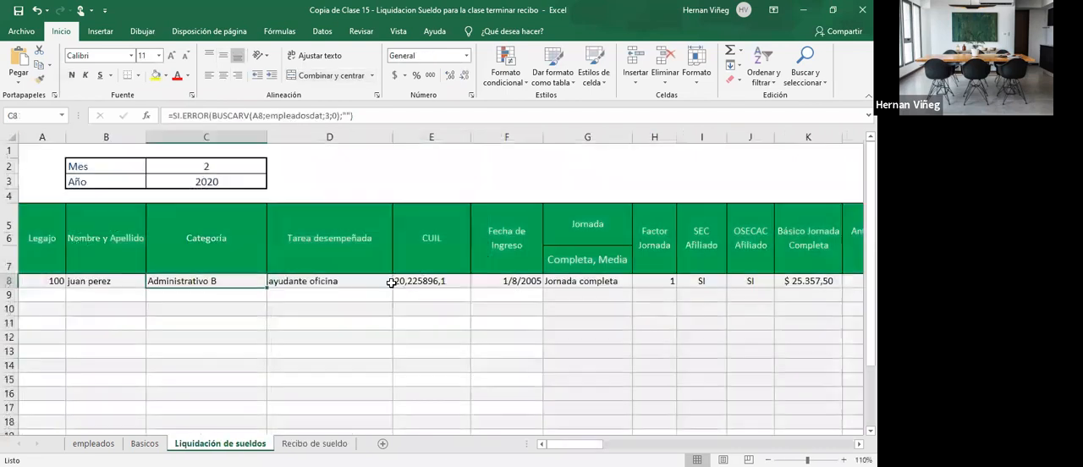
key(ctrl+Page_Down)
text(=bu)
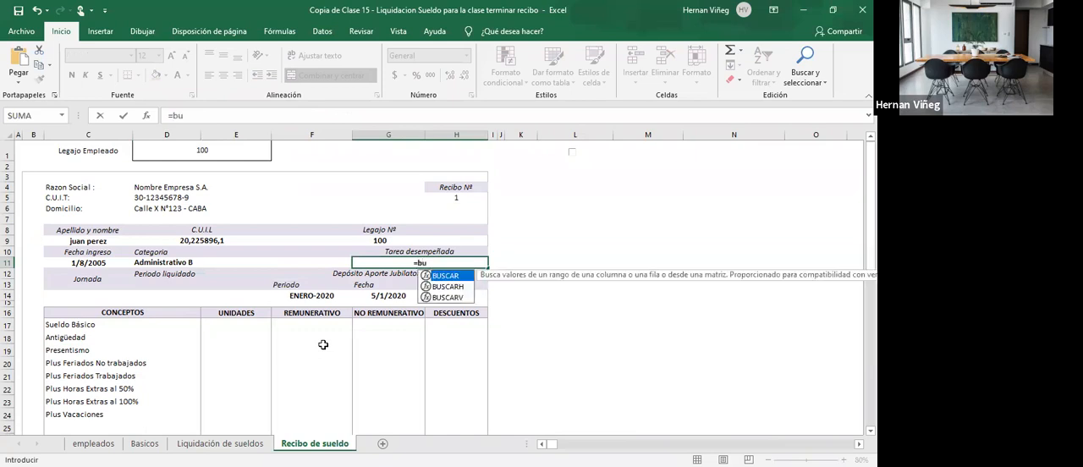
key(Down)
key(Down)
key(Tab)
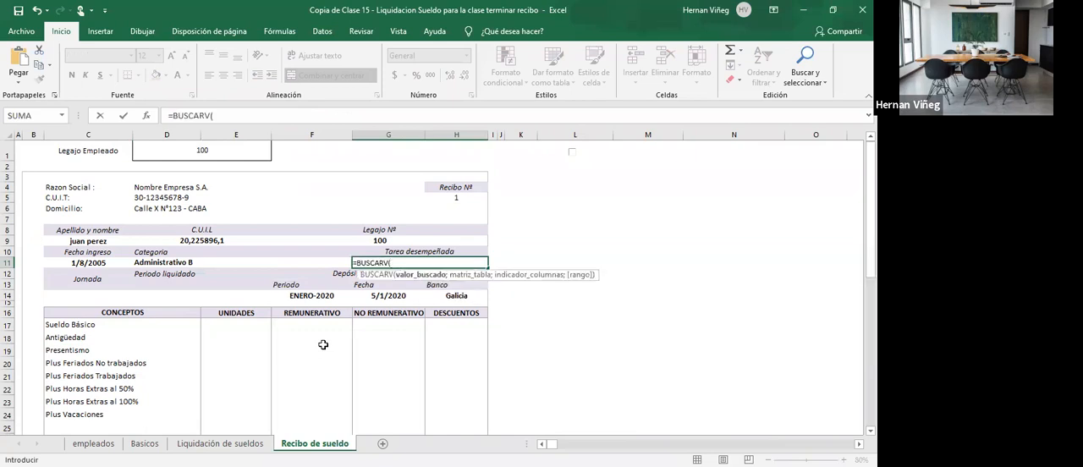
click(157, 150)
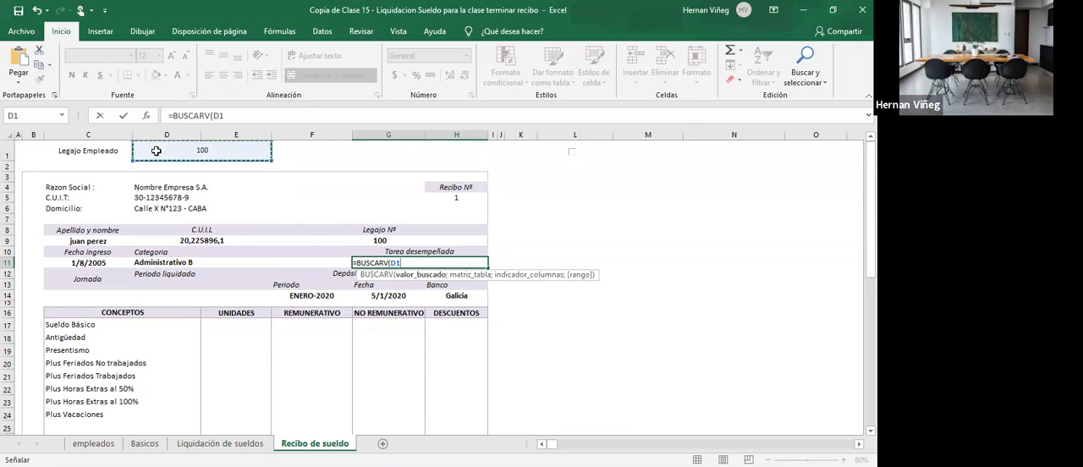
text(;liquidacion)
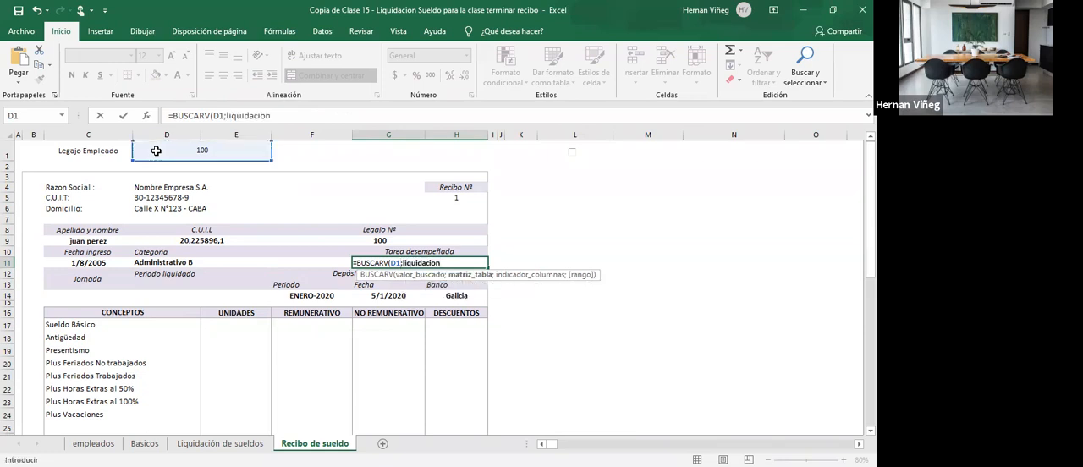
text(;)
text(6;0)
key(Return)
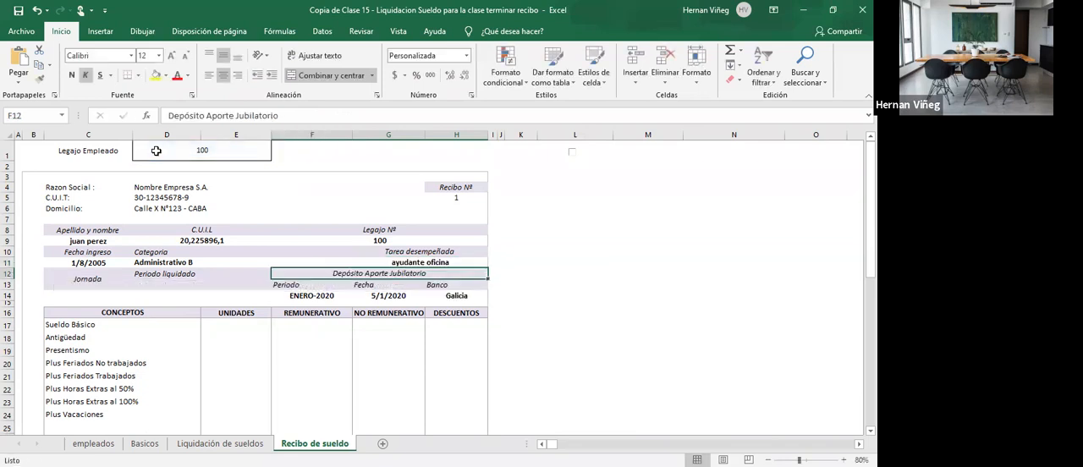
- Count the columns up to Jornada in the Liquidación de sueldos table to determine the index for the receipt's Jornada cell
click(87, 296)
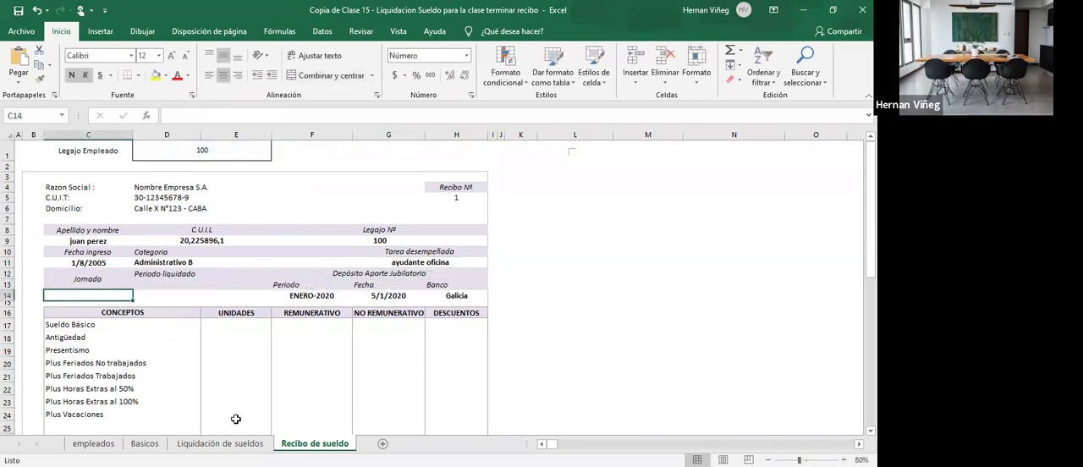
click(218, 443)
click(581, 281)
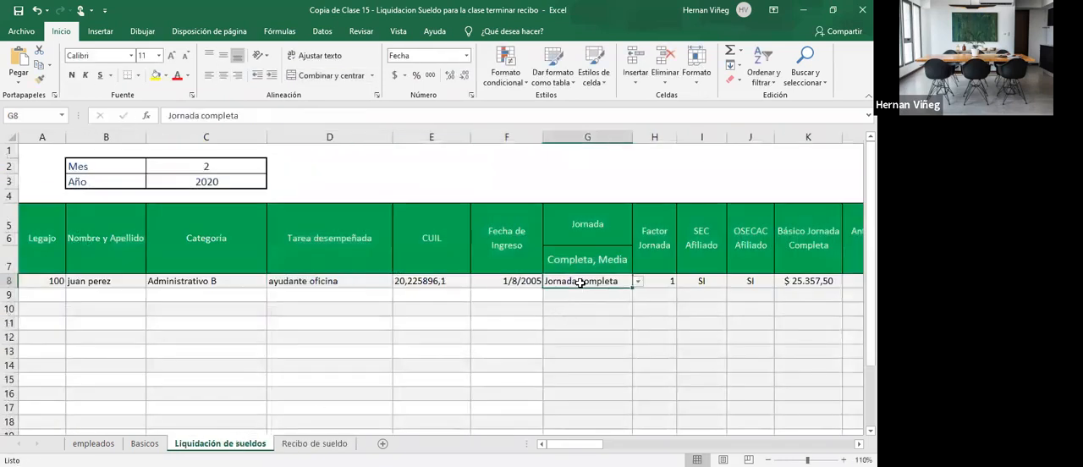
click(177, 280)
click(354, 282)
click(432, 281)
click(506, 281)
click(572, 285)
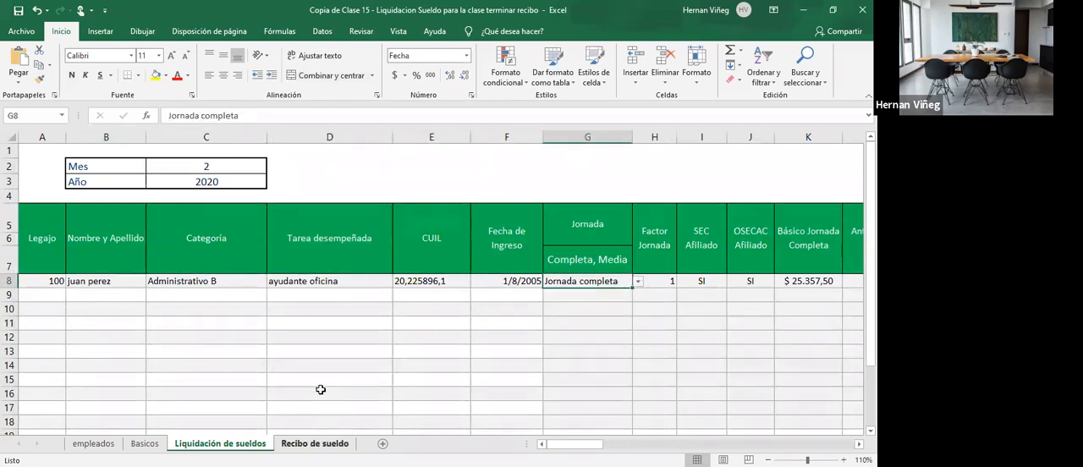
- Fill the receipt's Jornada cell C14 with a BUSCARV formula that looks up D1 in liquidacion and returns column 7
key(ctrl+Page_Down)
text(=b)
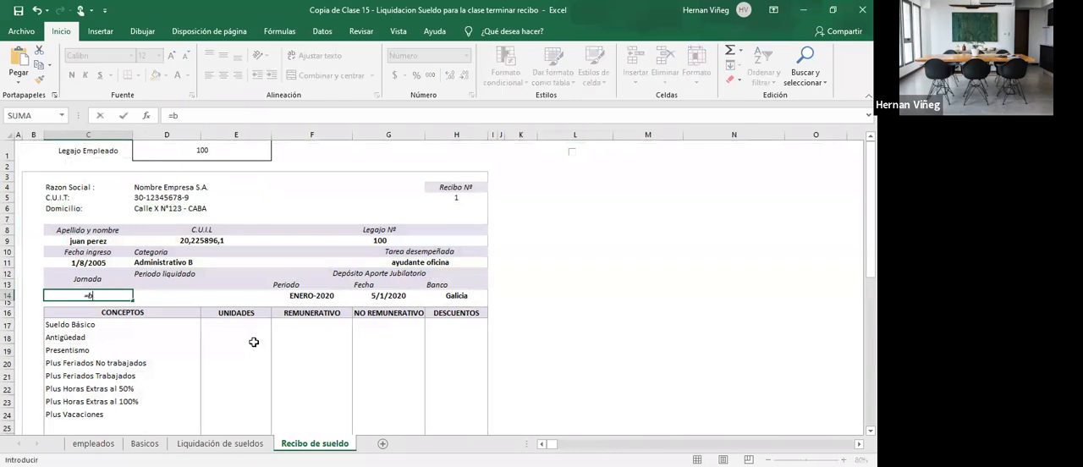
text(uscarv()
click(189, 151)
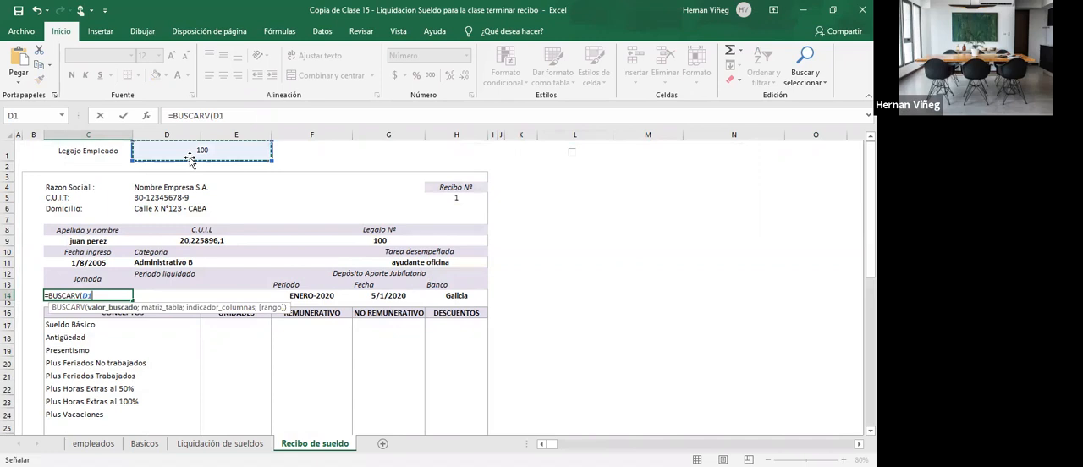
text(;liquidacion;7;)
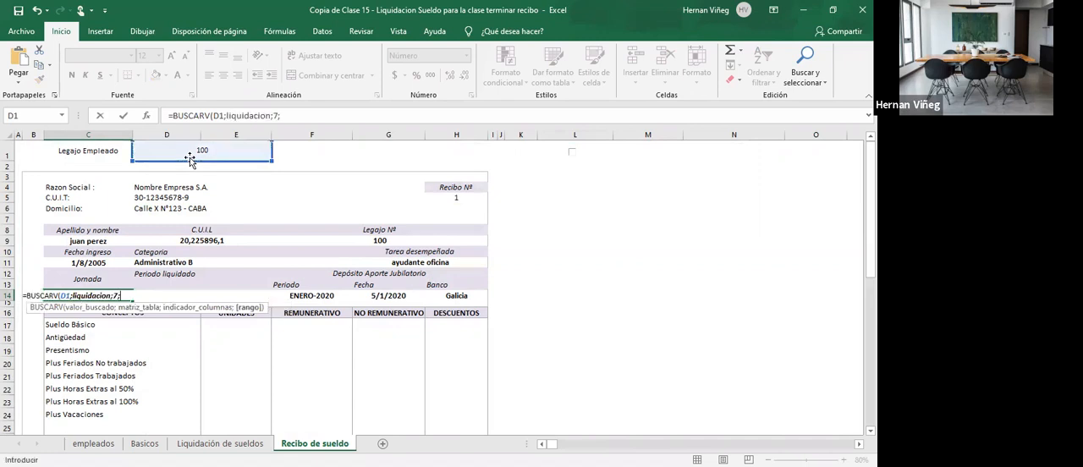
key(Return)
- Replace the Fecha value under Depósito Aporte Jubilatorio in G14 with the current-date formula =HOY()
click(173, 301)
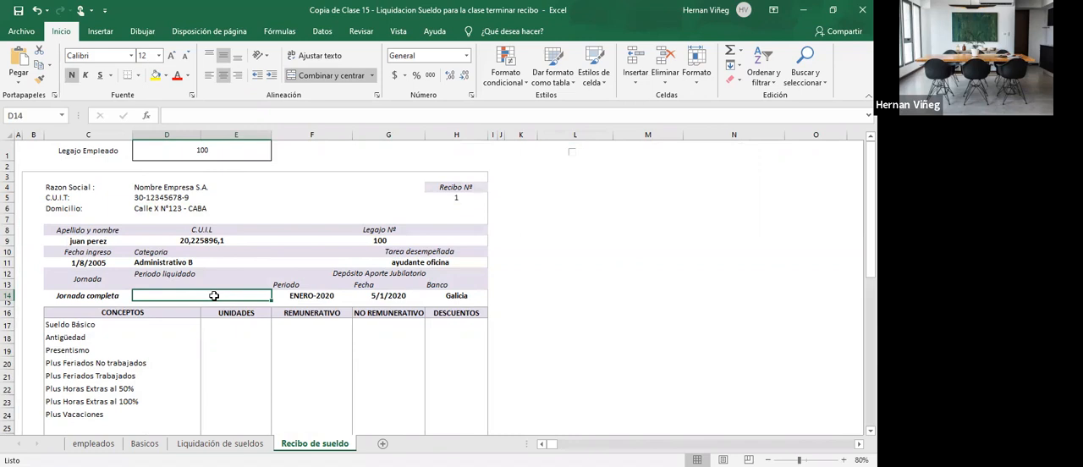
click(296, 296)
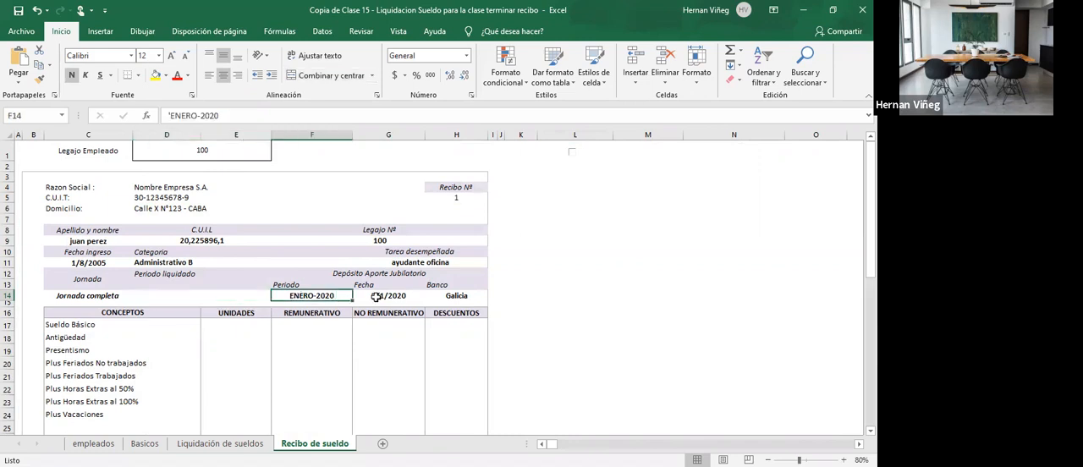
click(376, 296)
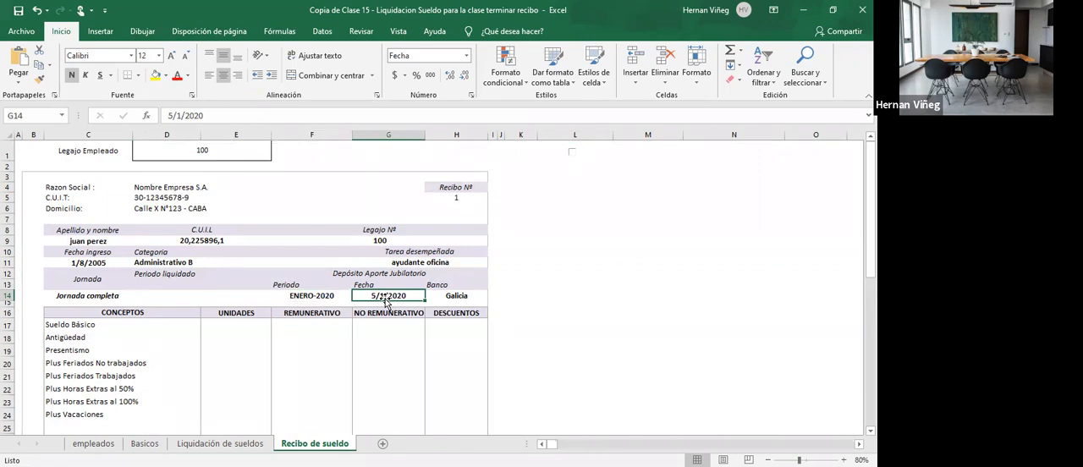
text(=)
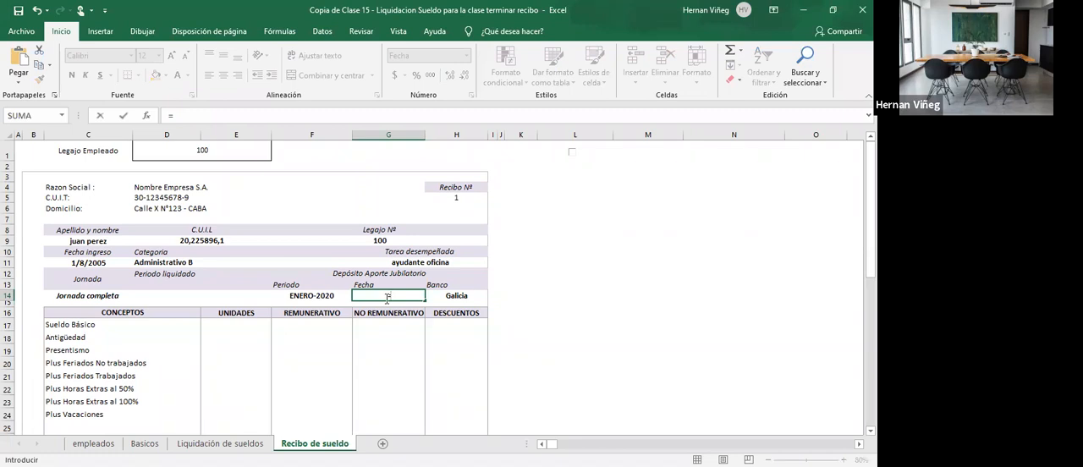
text(hoy())
key(Return)
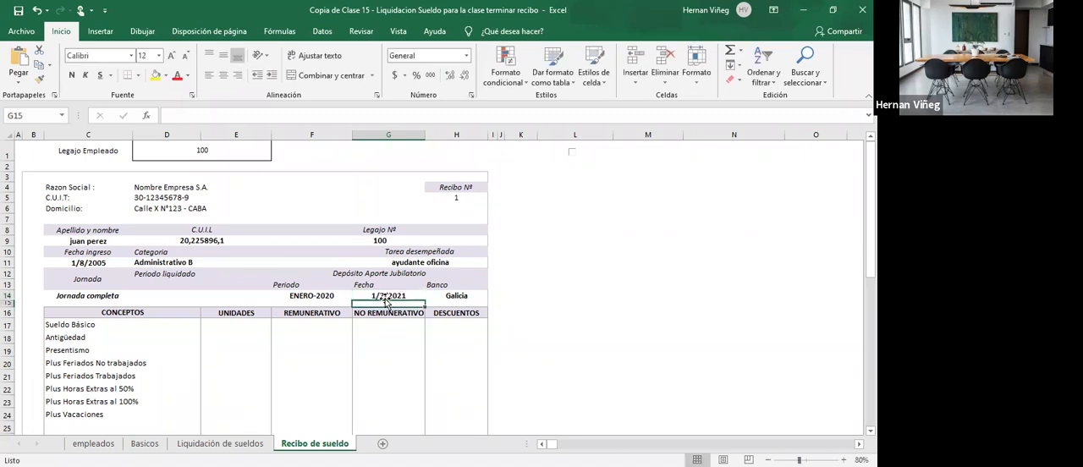
- Enter enero-febrero as the receipt's Periodo liquidado in D14
click(296, 295)
click(219, 294)
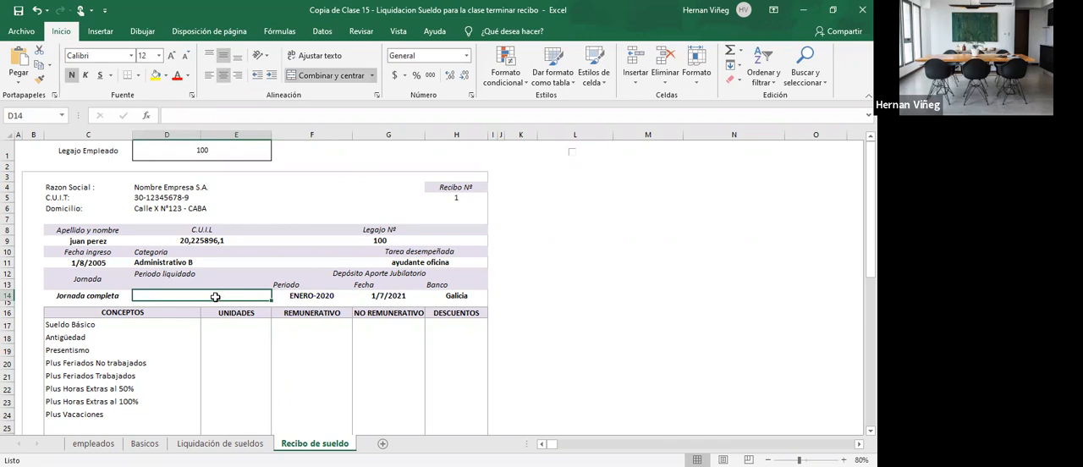
click(313, 296)
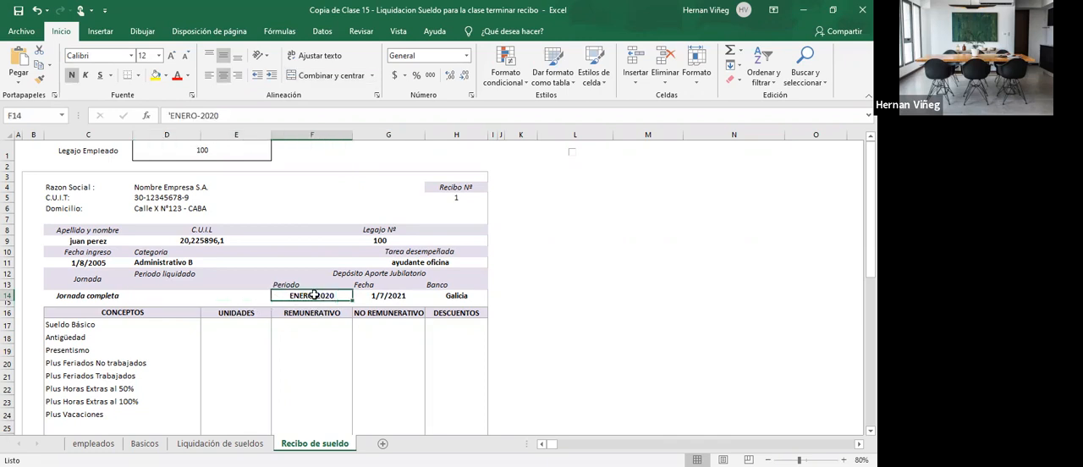
click(253, 296)
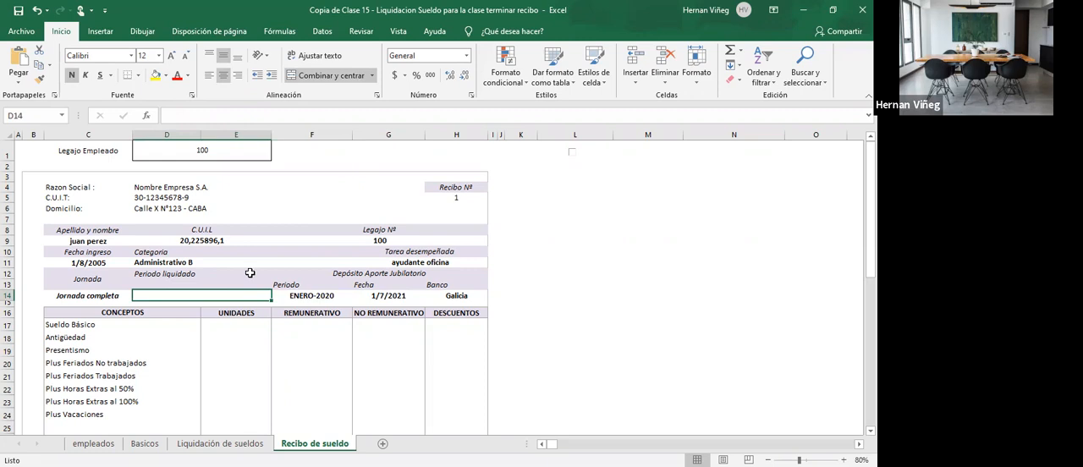
text(ener)
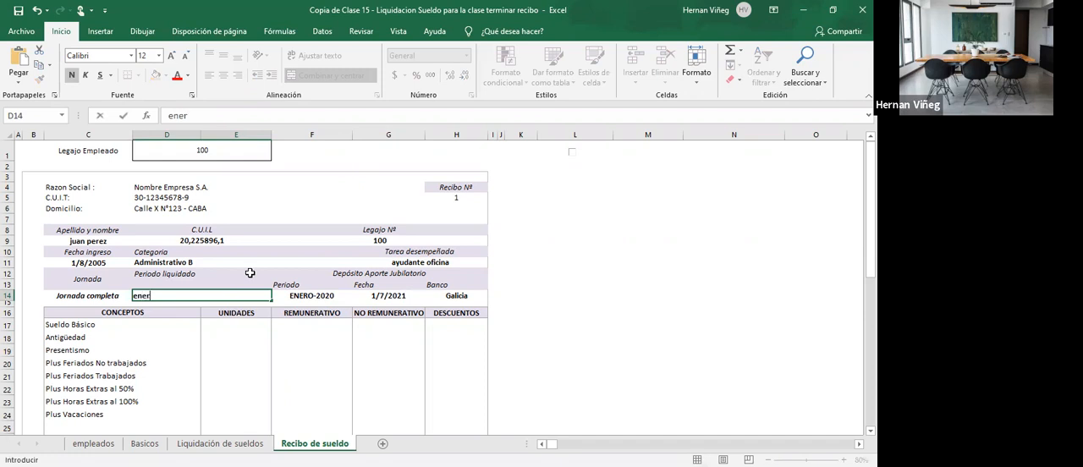
text(o-febrero)
key(Tab)
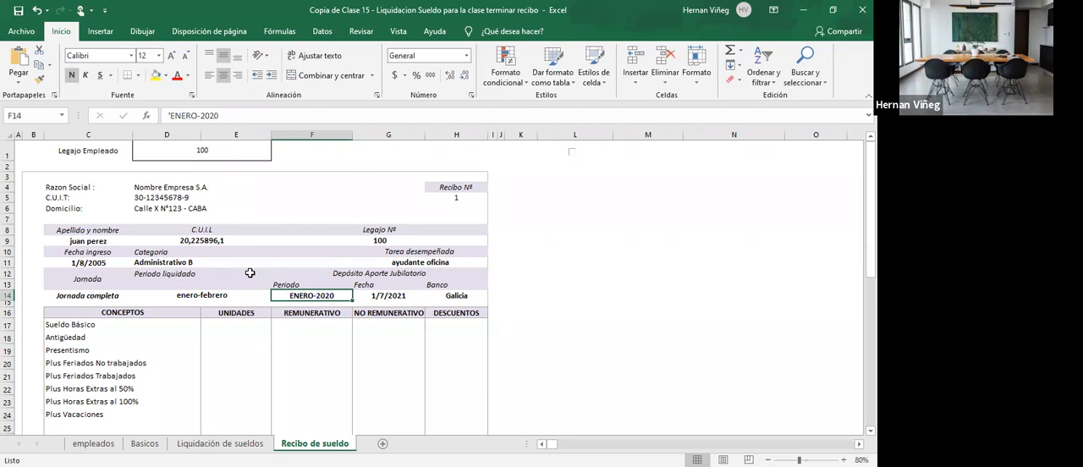
- Change the Periodo under Depósito Aporte Jubilatorio in F14 to febrero-2020
key(F2)
key(Left)
key(Left)
key(Left)
key(Left)
key(Left)
key(Left)
key(BackSpace)
key(BackSpace)
key(BackSpace)
key(BackSpace)
key(BackSpace)
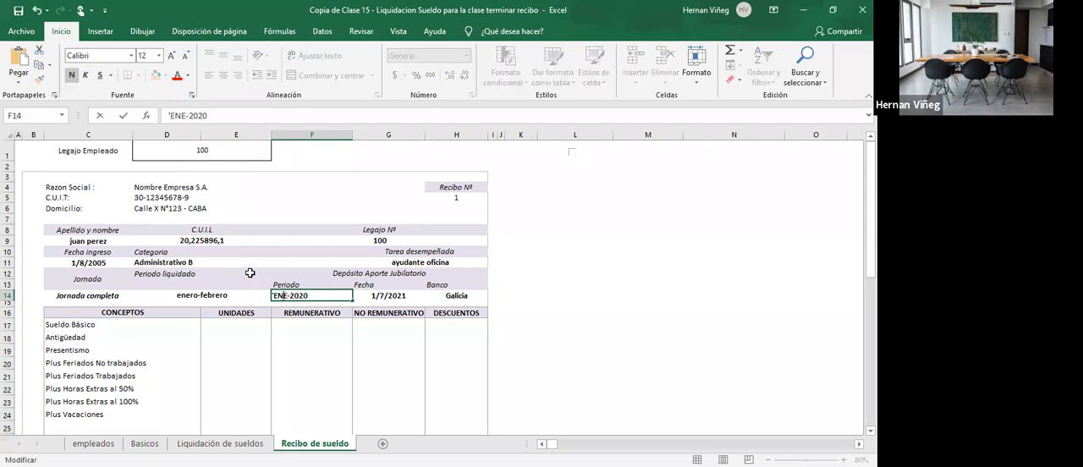
key(BackSpace)
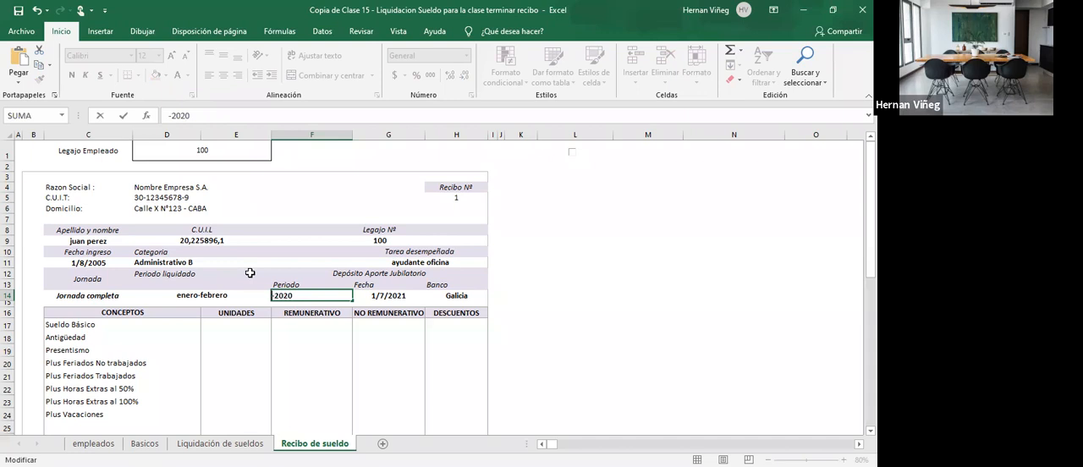
text(febr)
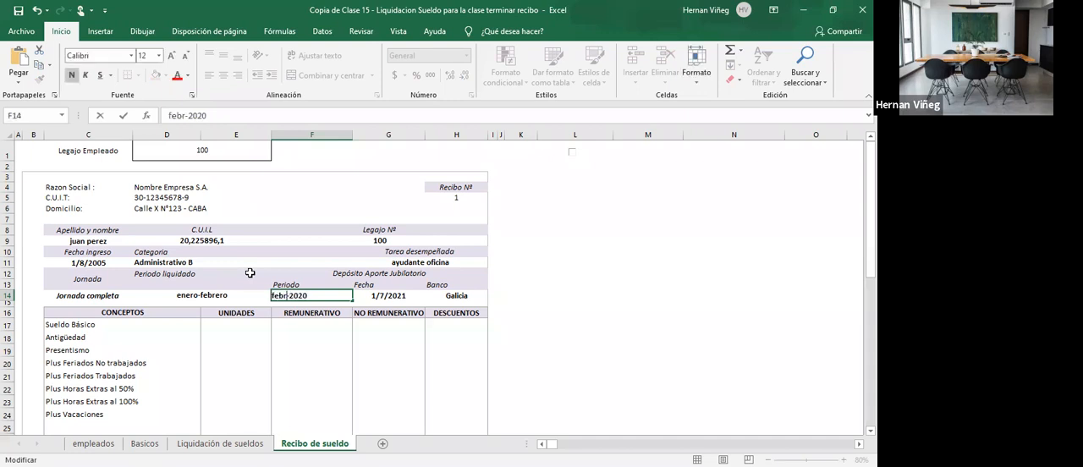
text(ero)
key(ctrl+Return)
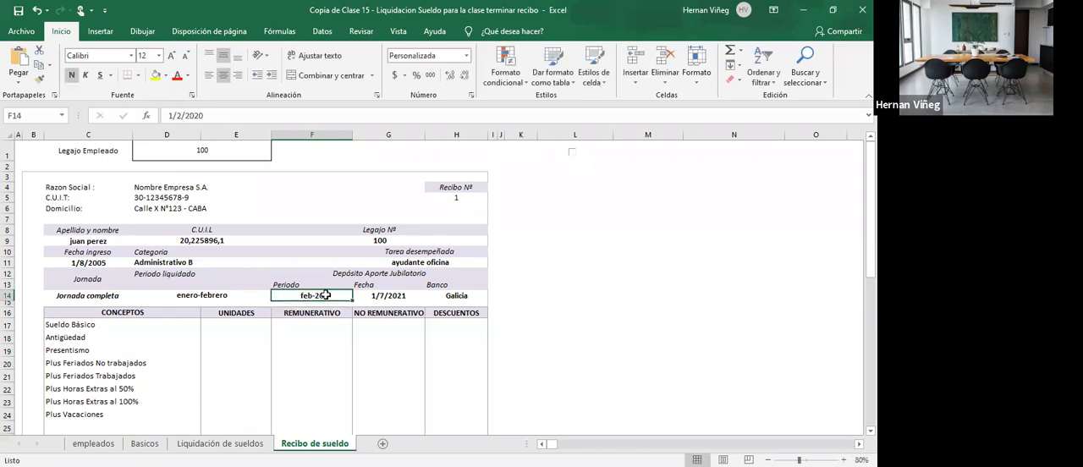
- Enter 1 in the UNIDADES column for Sueldo Básico in E17 of the receipt
click(392, 297)
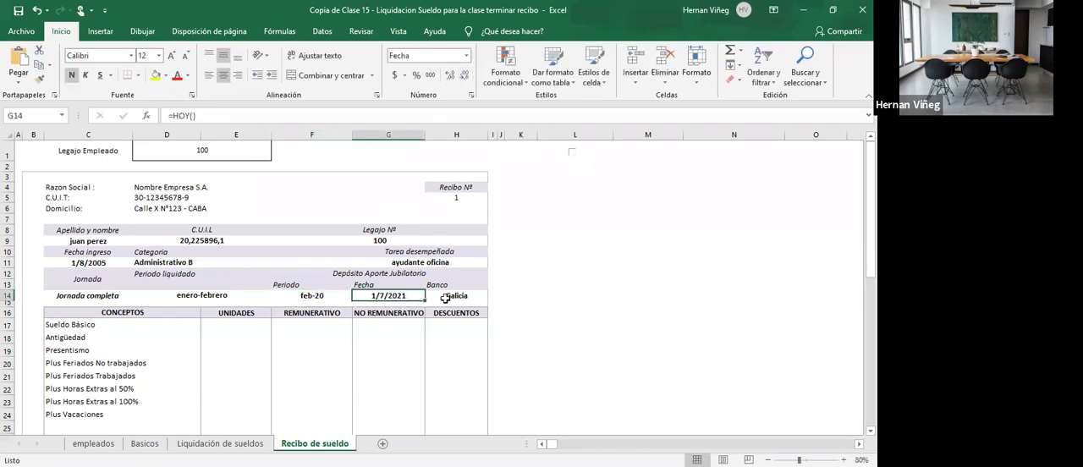
click(446, 298)
scroll(246, 289, down, 1)
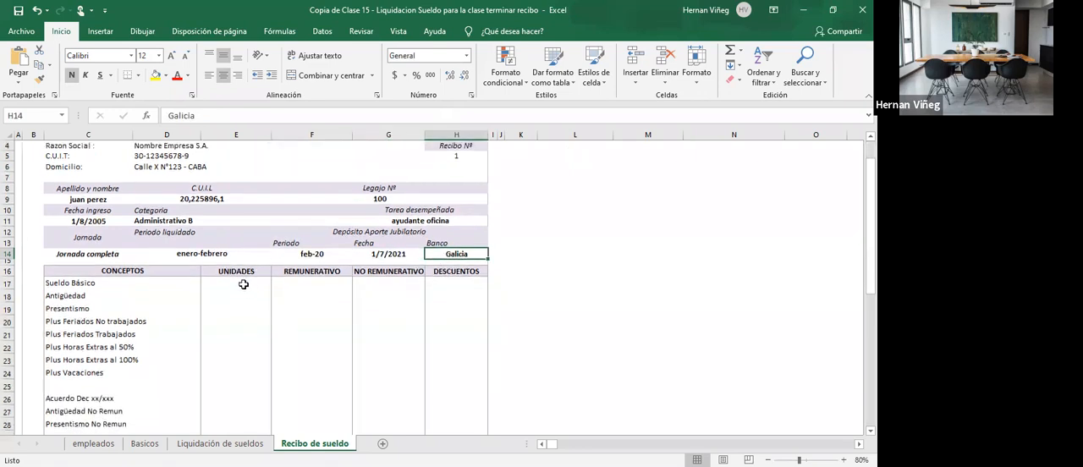
click(242, 285)
scroll(247, 292, down, 2)
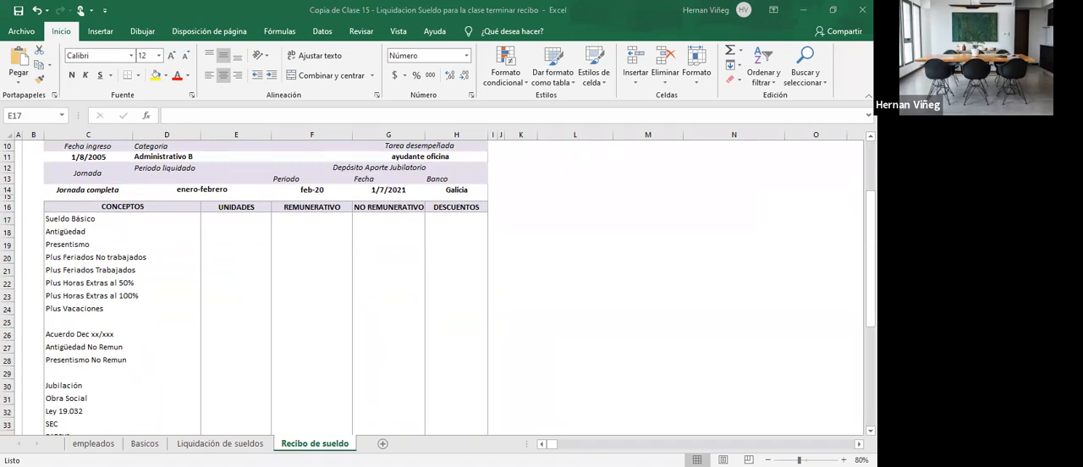
click(230, 222)
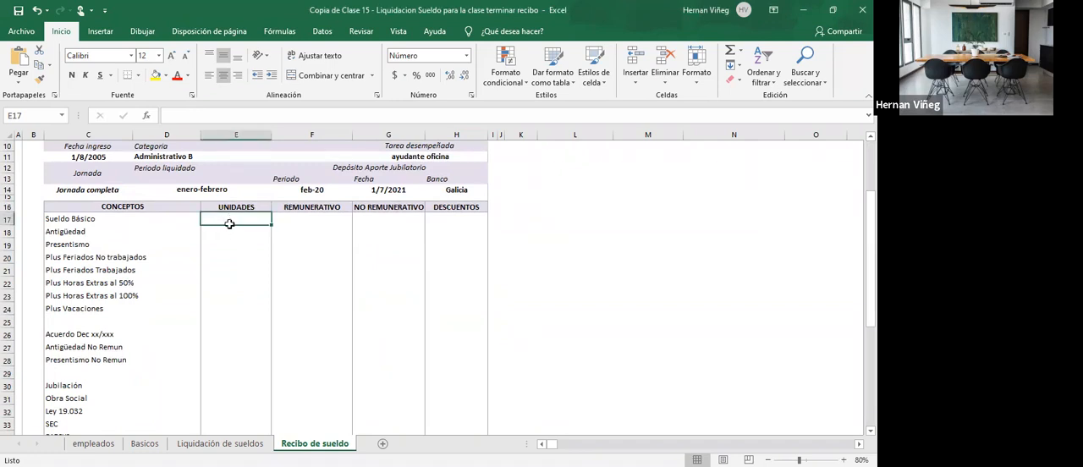
text(1)
key(Return)
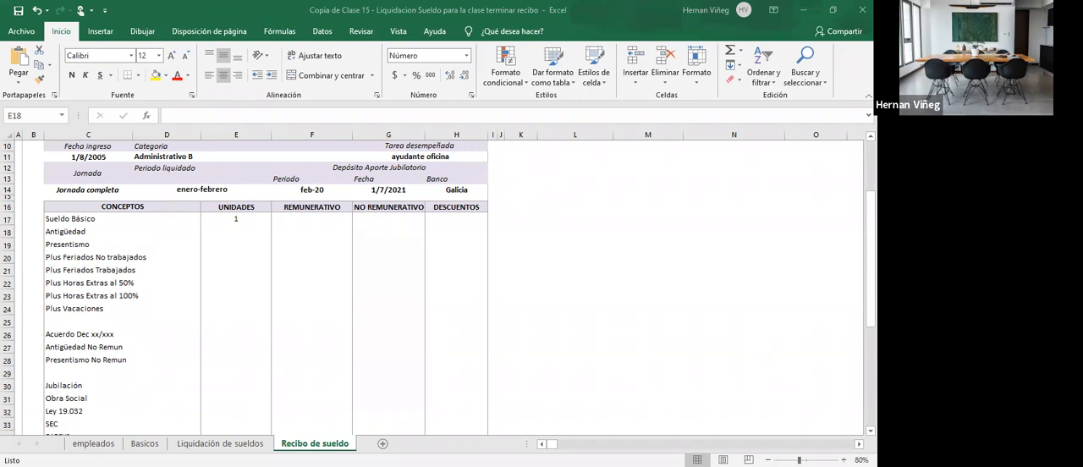
- Examine the Legajo to Tarea desempeñada columns of the employee's row in the Liquidación de sueldos sheet
click(220, 443)
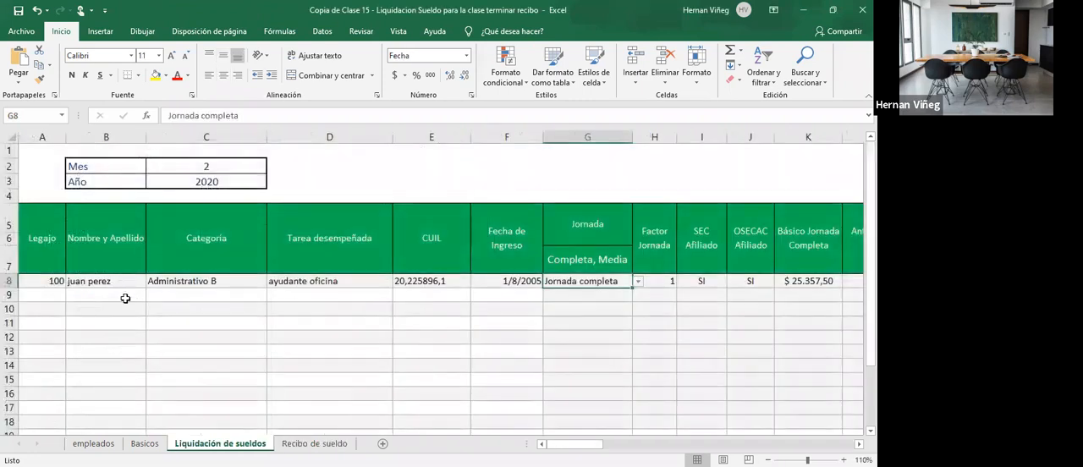
click(48, 281)
click(108, 281)
click(200, 281)
click(330, 281)
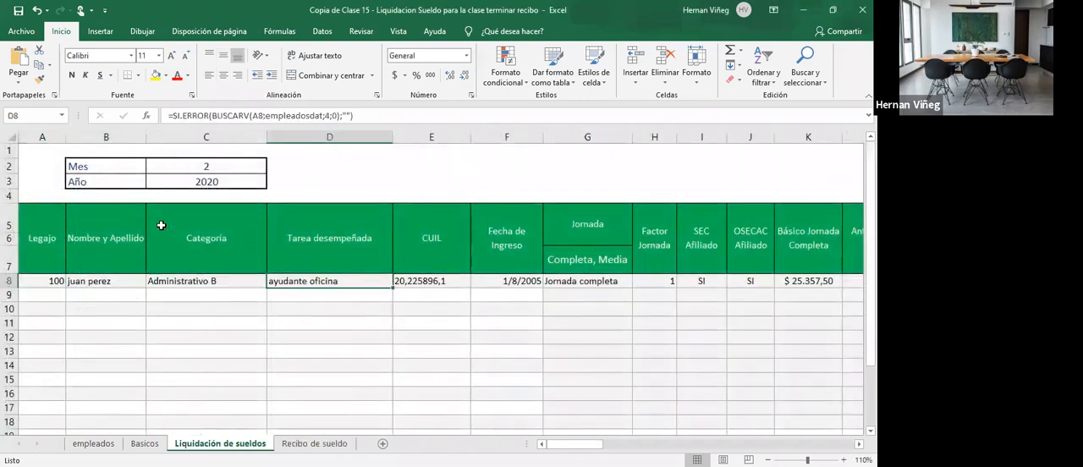
- Try to number the columns directly above the green table headers, starting with 1 in A4
click(54, 197)
text(1)
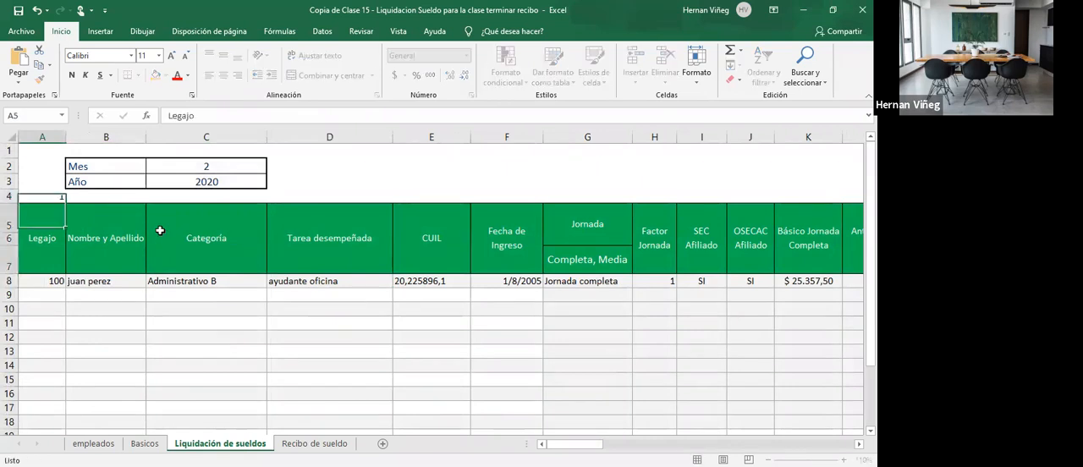
key(ctrl+Return)
drag(68, 202, 748, 201)
key(Return)
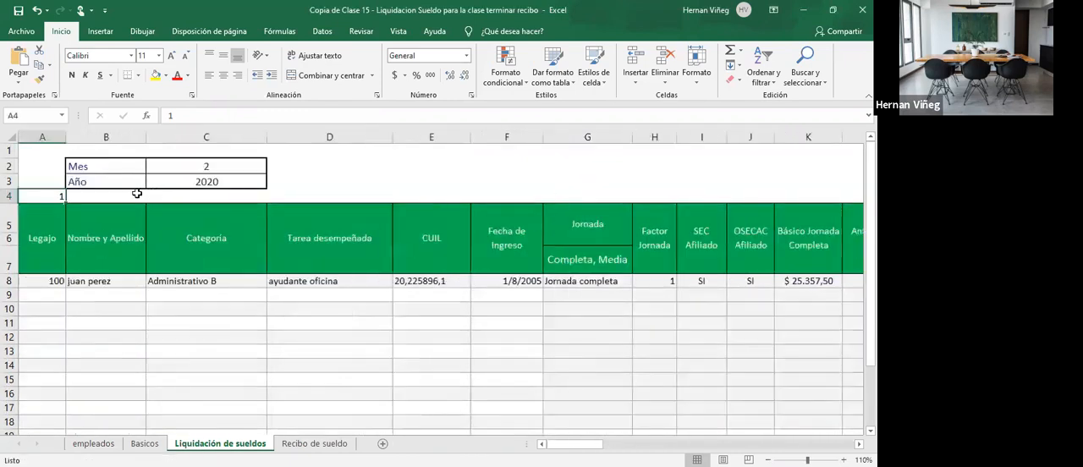
- Insert a row above row 4, enter 1 in A4 and clear the number left in A5
click(103, 182)
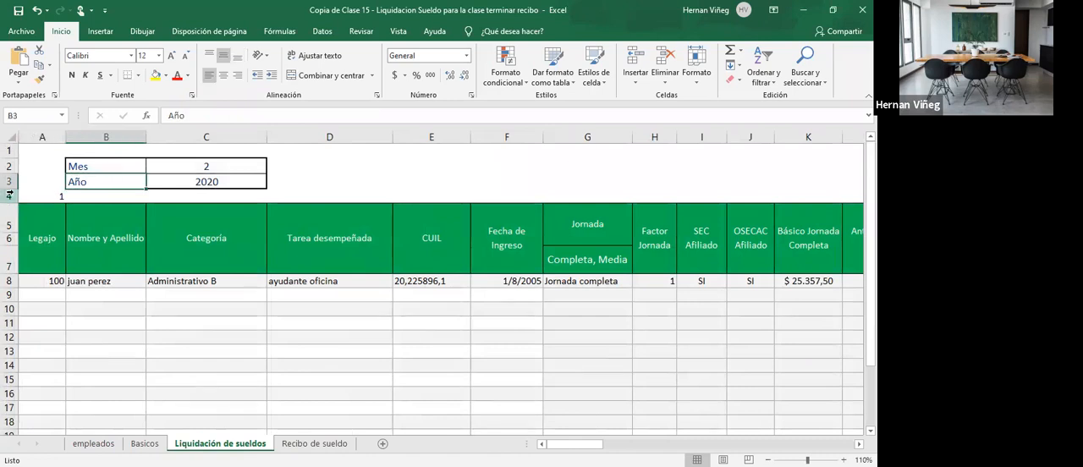
right_click(10, 195)
click(42, 283)
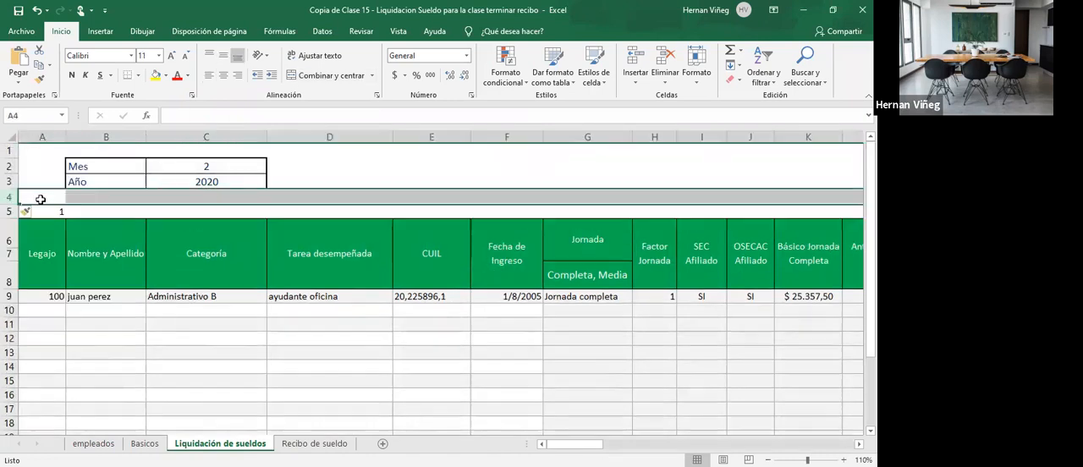
click(40, 198)
text(1)
key(Return)
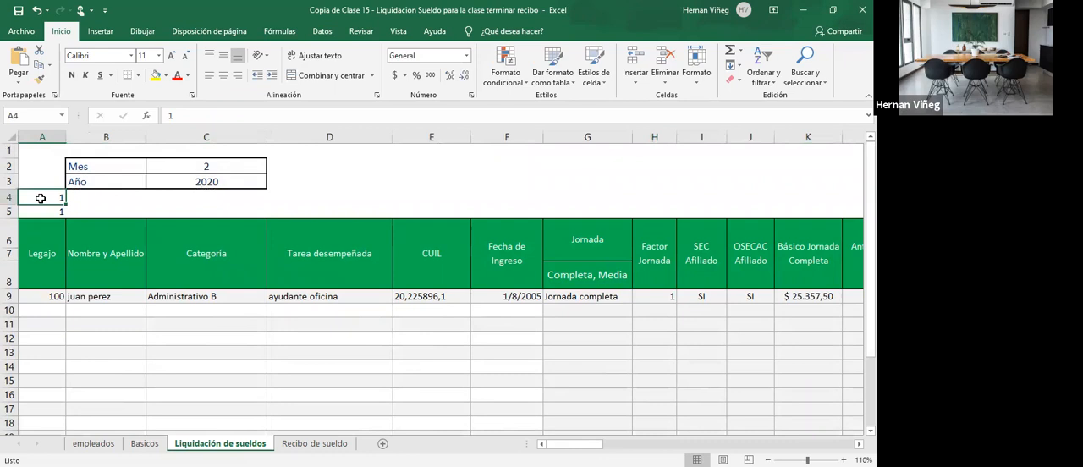
key(Delete)
key(Down)
key(Down)
click(61, 200)
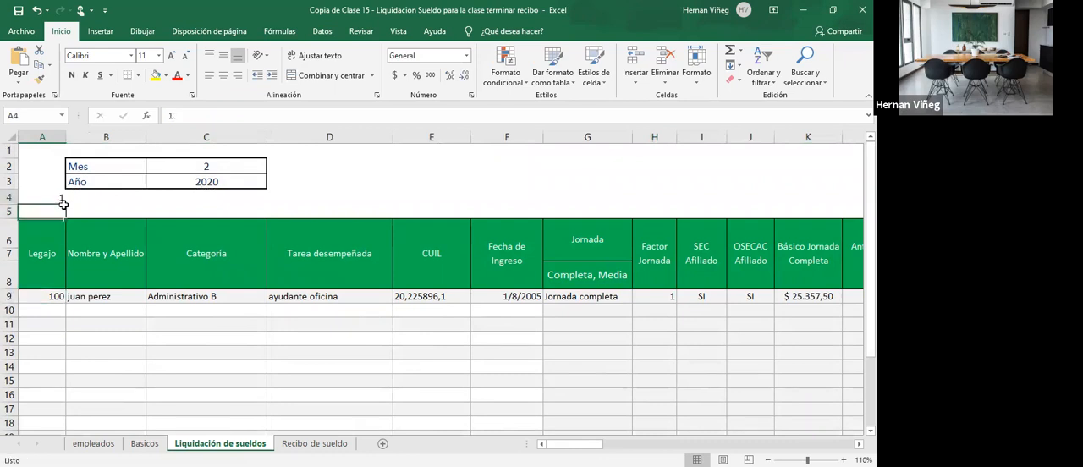
- Fill row 4 above the table with a consecutive column-number series from 1 to 40
drag(67, 204, 551, 210)
drag(736, 203, 499, 205)
click(517, 216)
click(525, 241)
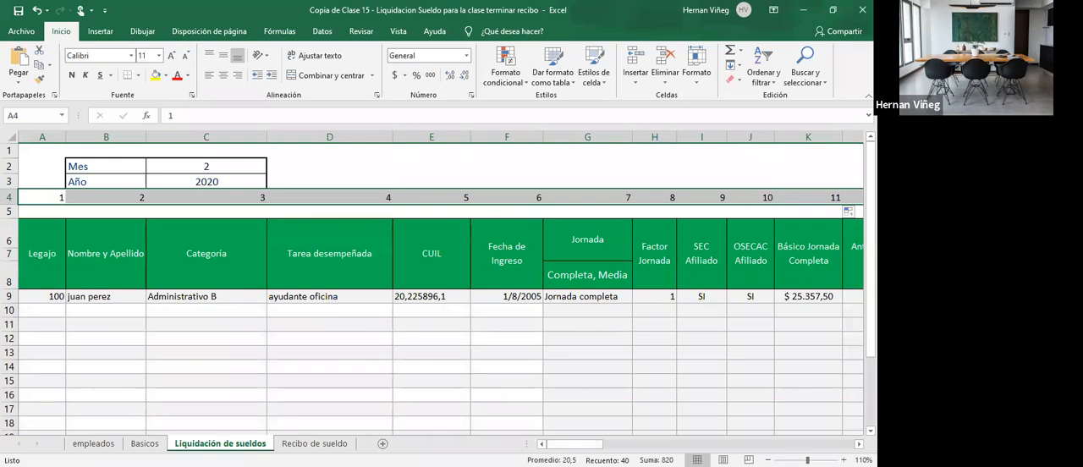
key(alt+Tab)
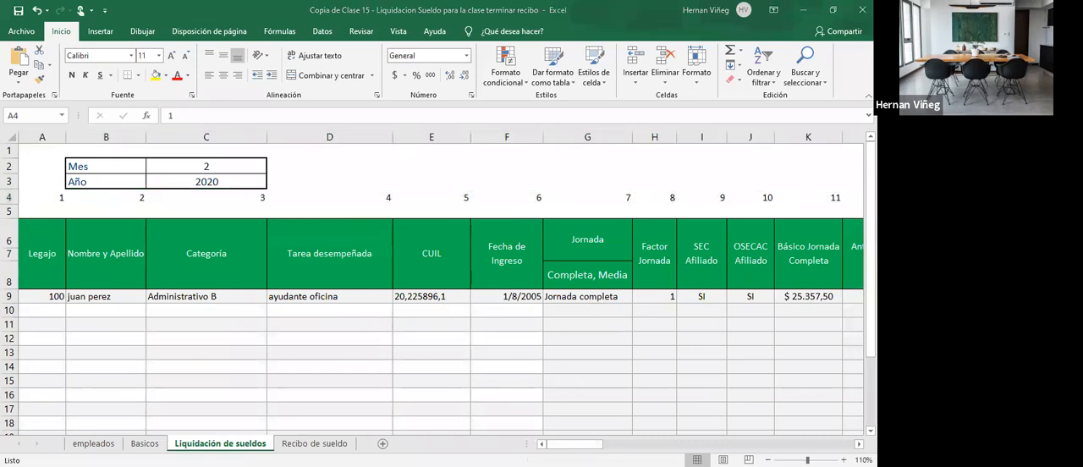
key(alt+Tab)
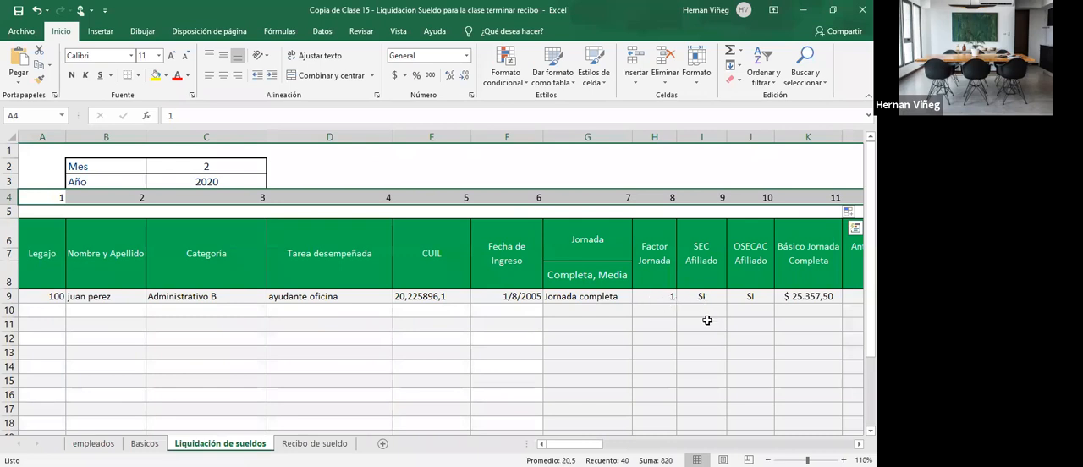
- Fill the receipt's Antigüedad units cell E18 with a BUSCARV formula that looks up D1 in liquidacion and returns column 12
scroll(782, 423, right, 3)
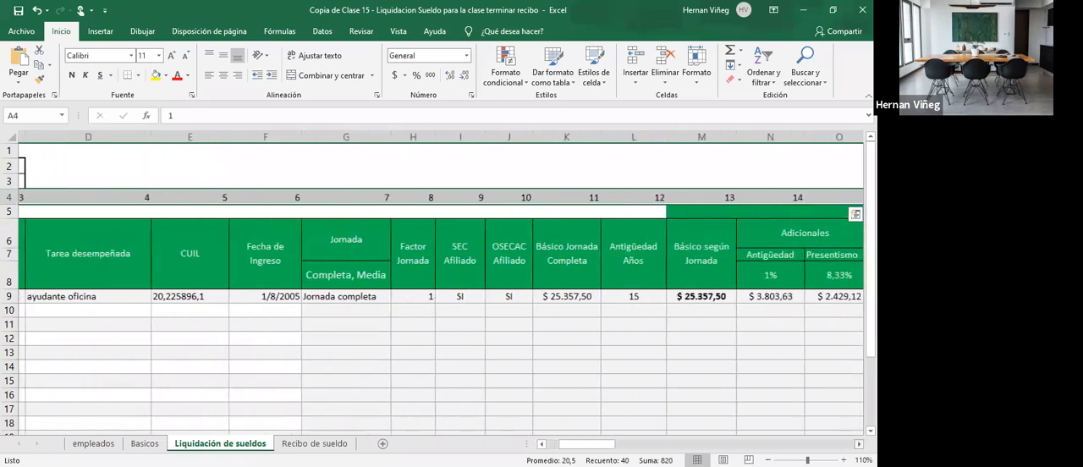
click(629, 296)
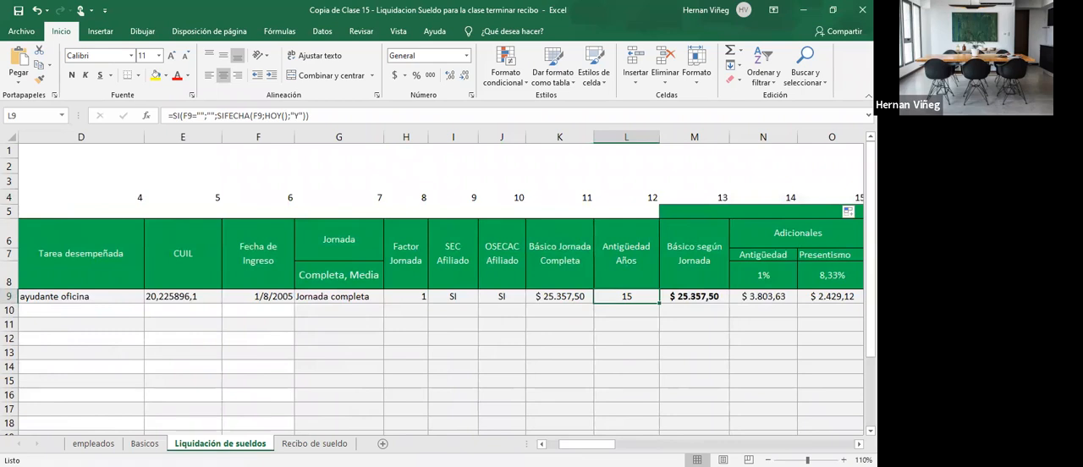
click(314, 444)
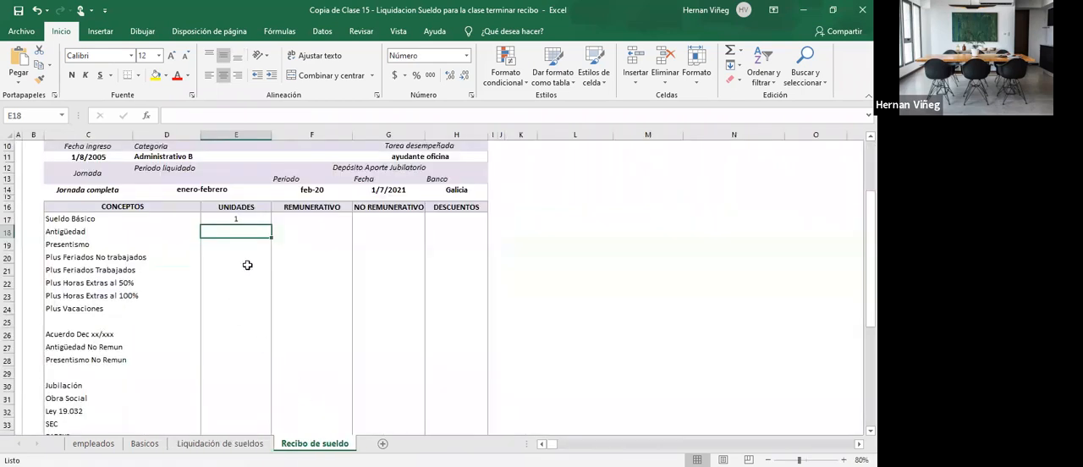
text(=)
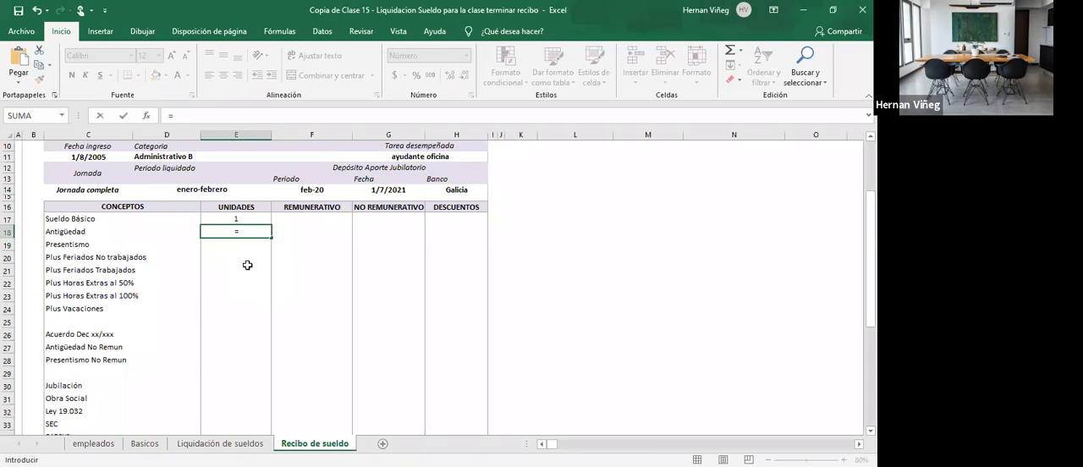
text(BUSCARV()
scroll(283, 261, up, 3)
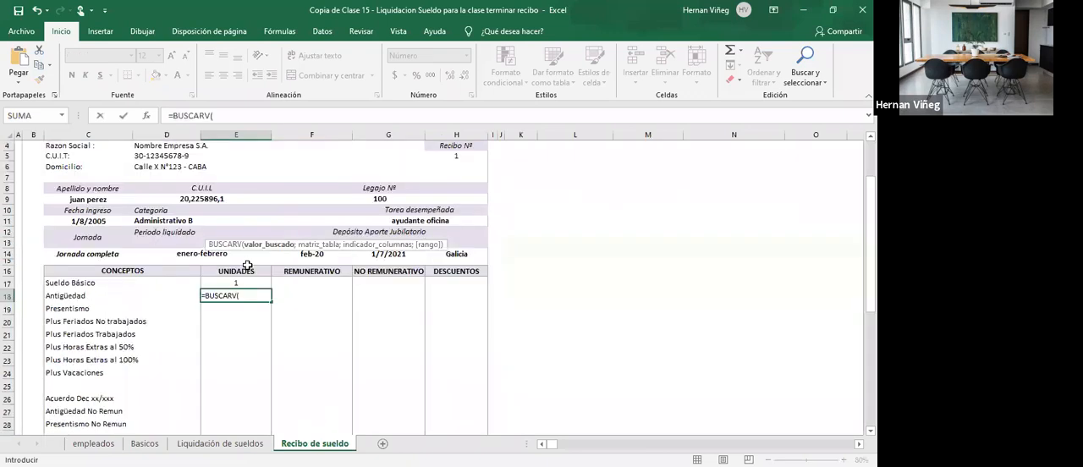
text(D1;)
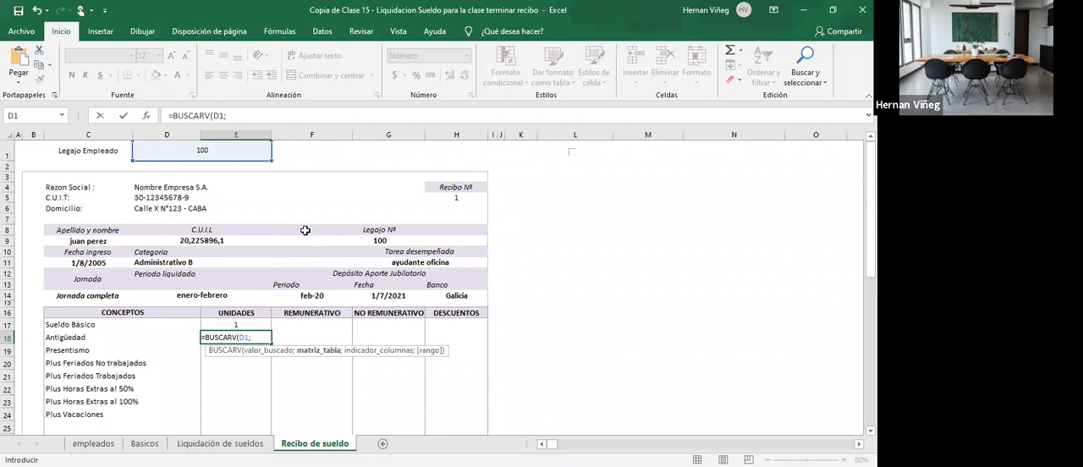
text(liquidacion;12)
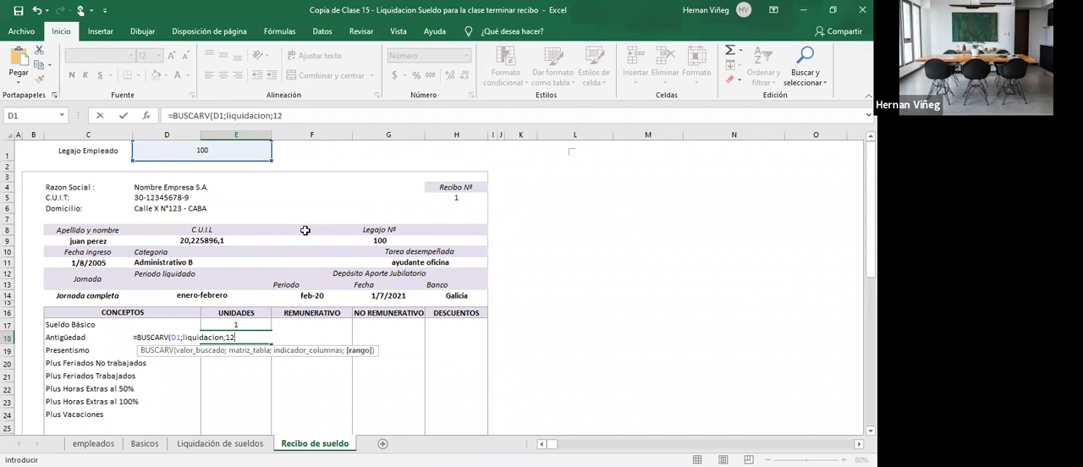
key(Return)
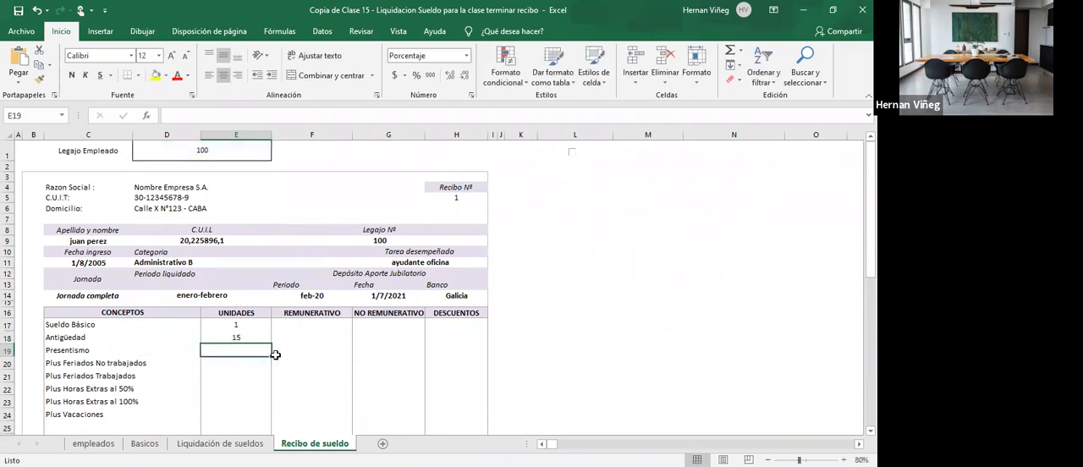
- Link the receipt's Presentismo units cell E19 to the Presentismo percentage in O8 of Liquidación de sueldos
click(219, 443)
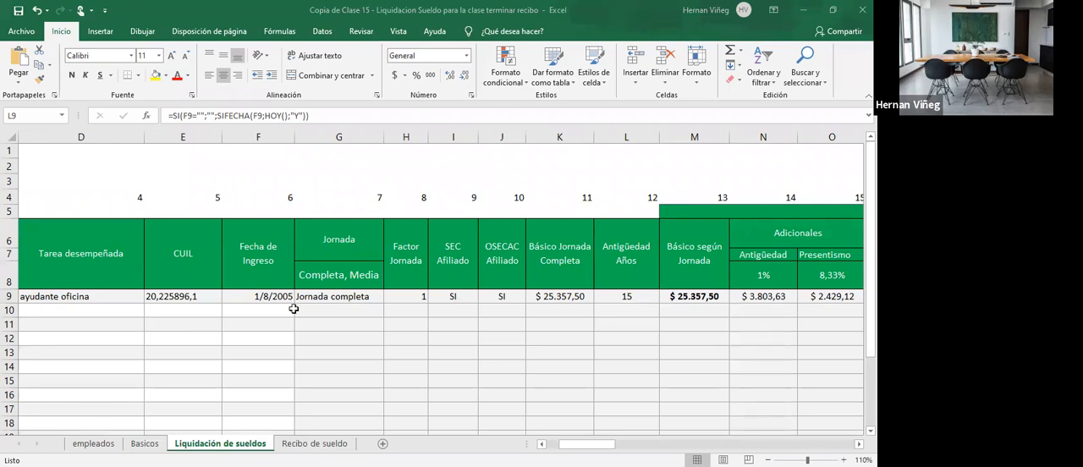
click(626, 296)
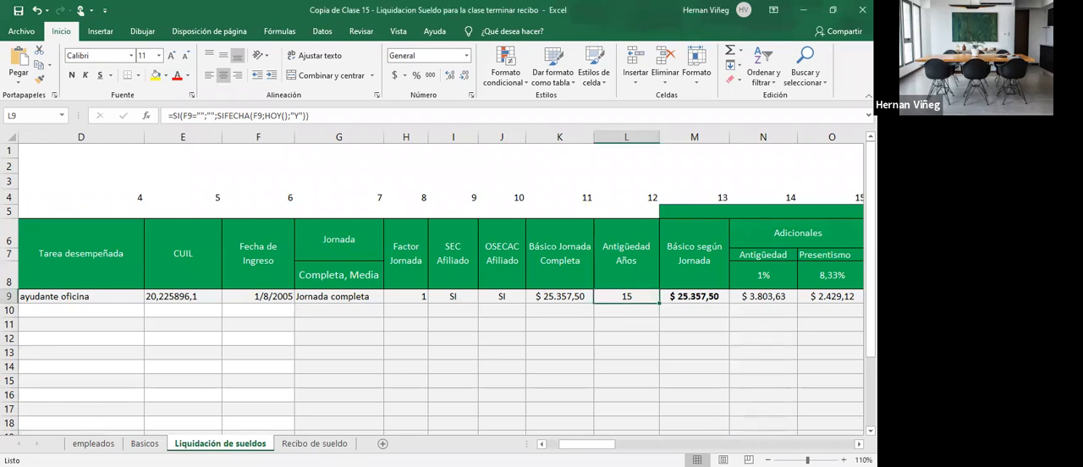
scroll(440, 321, right, 1)
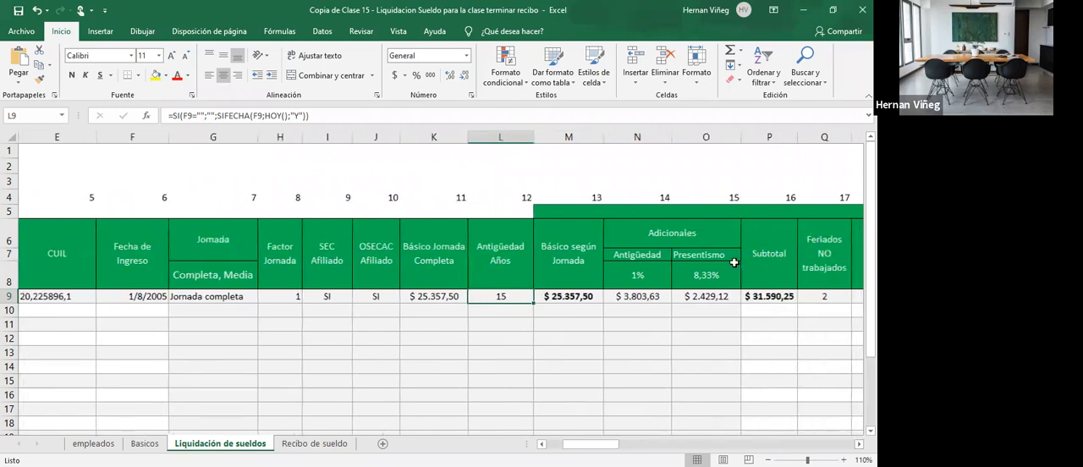
click(706, 275)
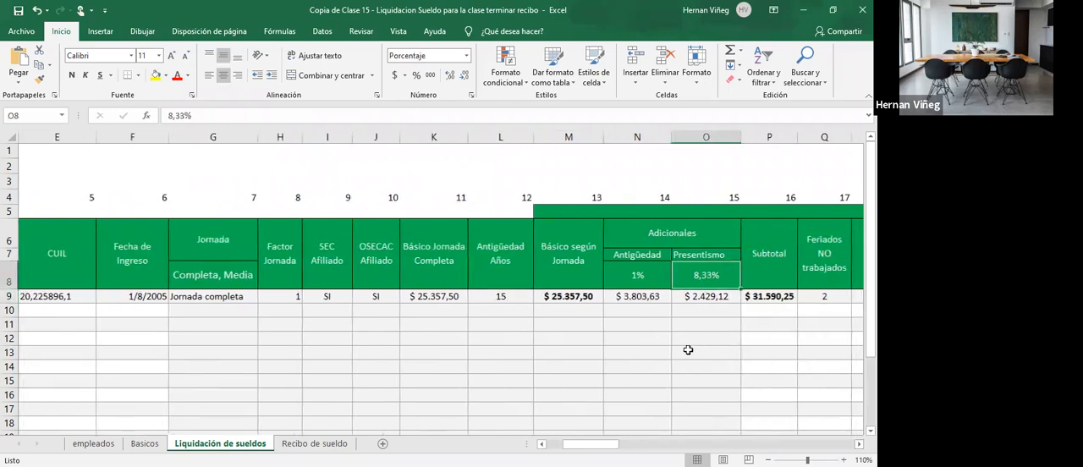
click(314, 443)
text(=)
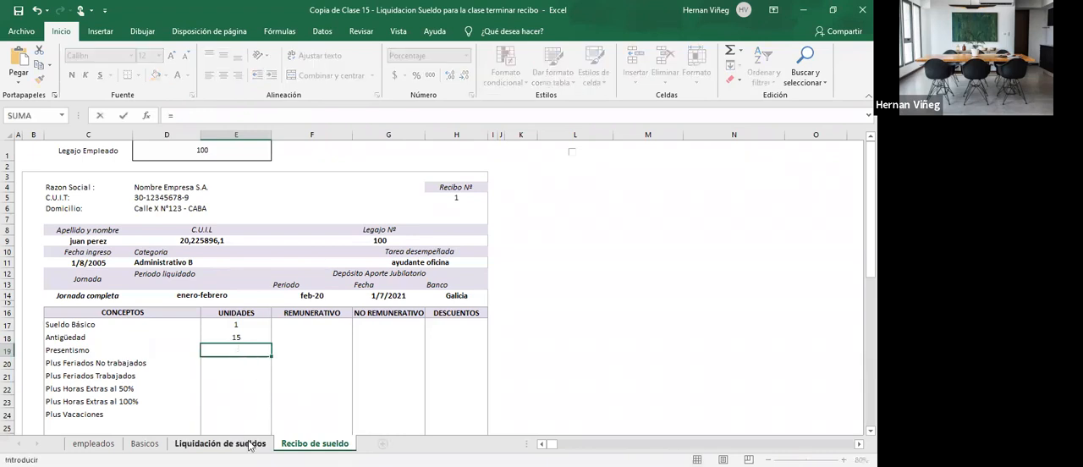
click(220, 444)
click(719, 277)
key(Return)
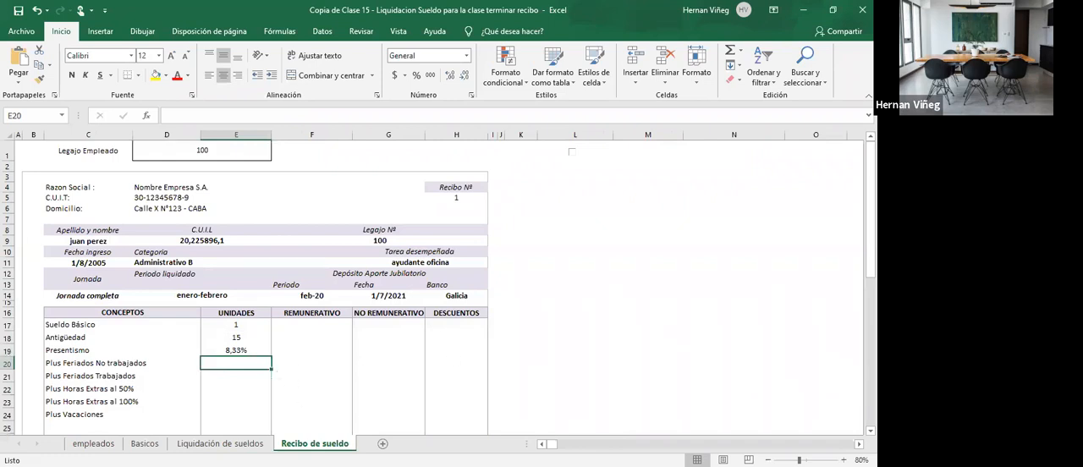
- Fill the Plus Feriados No trabajados units cell E20 with an exact-match BUSCARV formula that looks up D1 in liquidacion and returns column 17
key(alt+Tab)
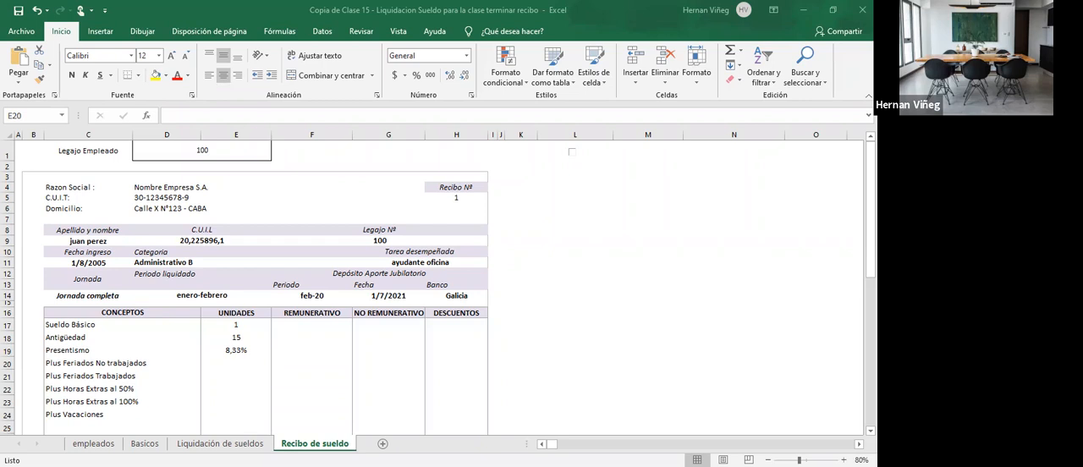
click(219, 444)
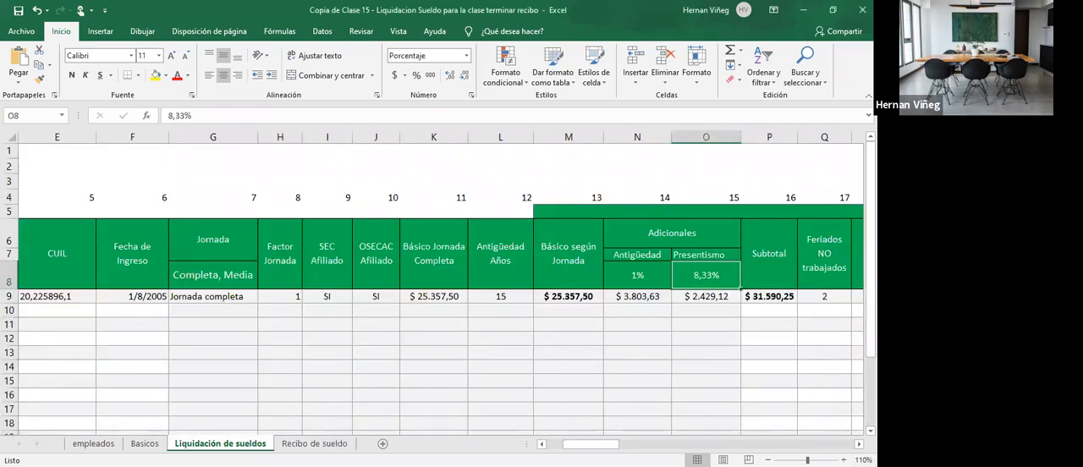
click(859, 444)
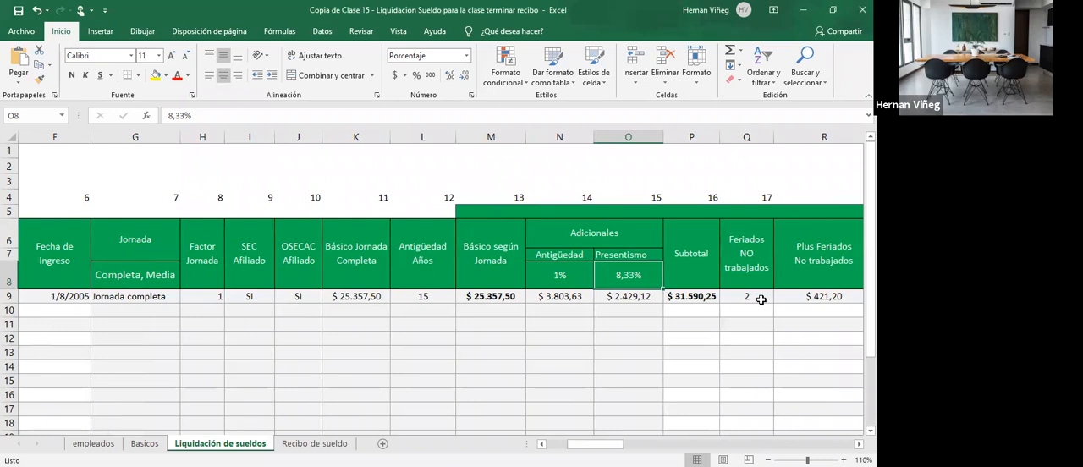
click(760, 298)
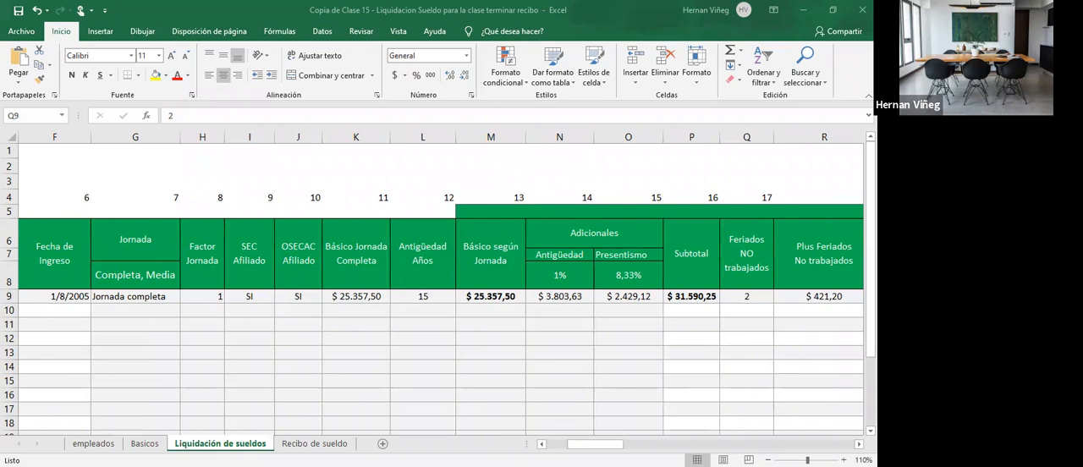
click(314, 443)
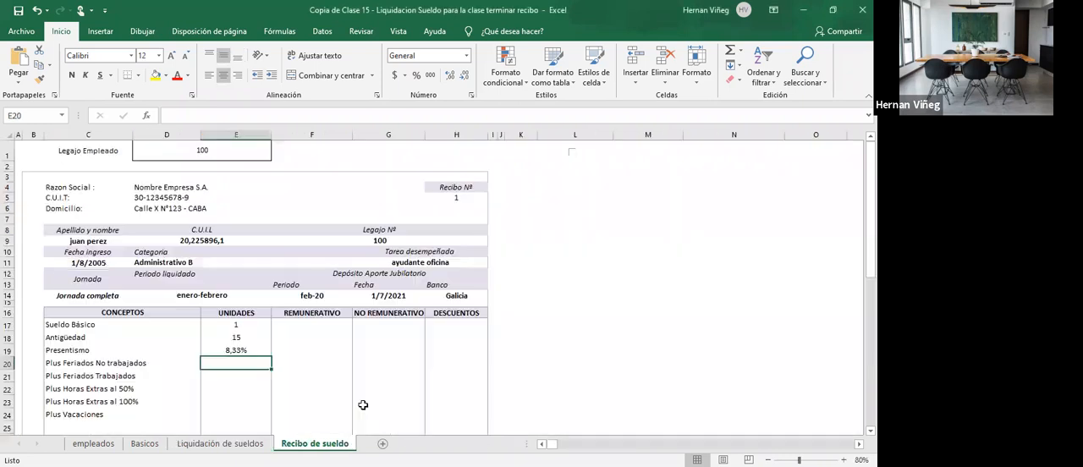
text(=)
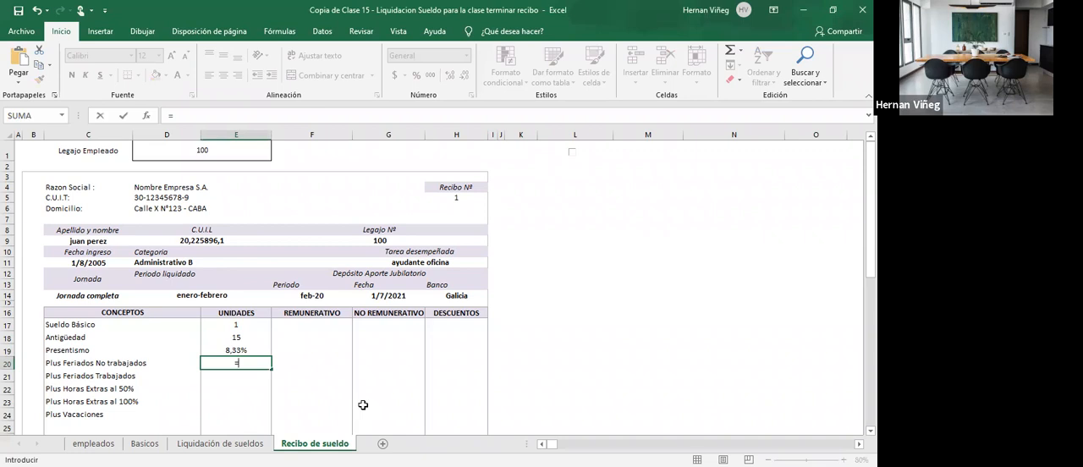
text(BUSCARV()
click(239, 153)
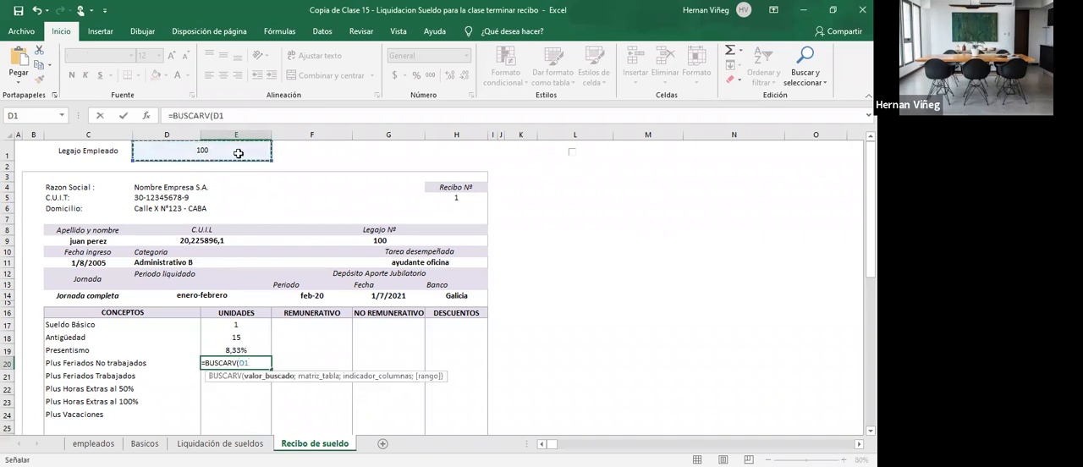
text(;li)
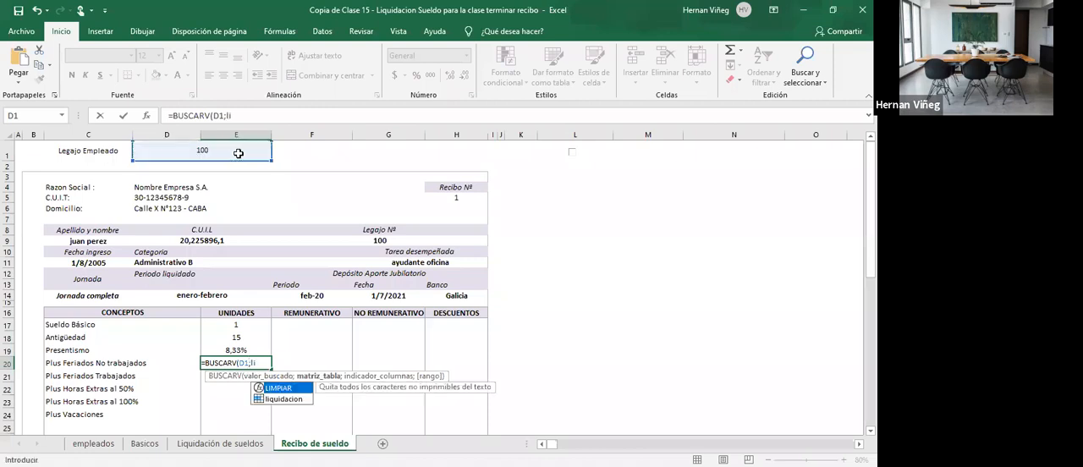
key(Tab)
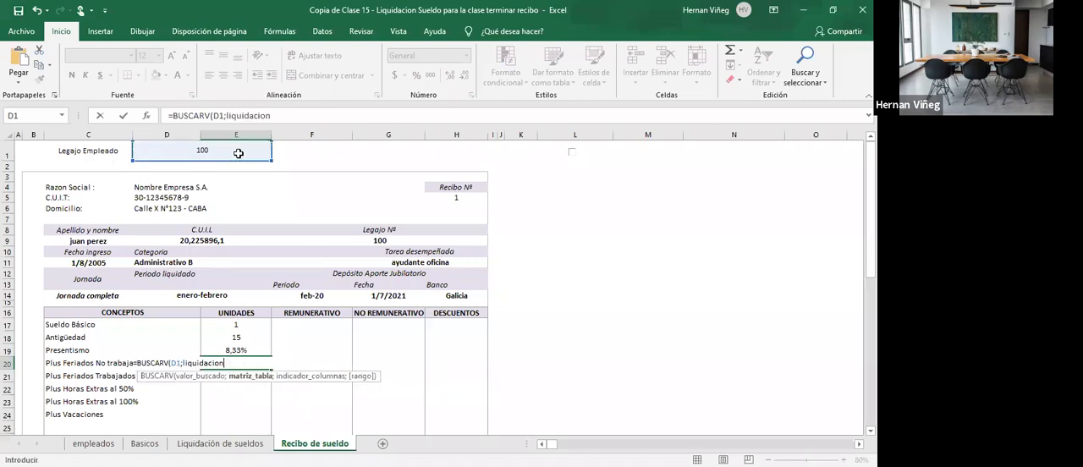
text(;17;0)
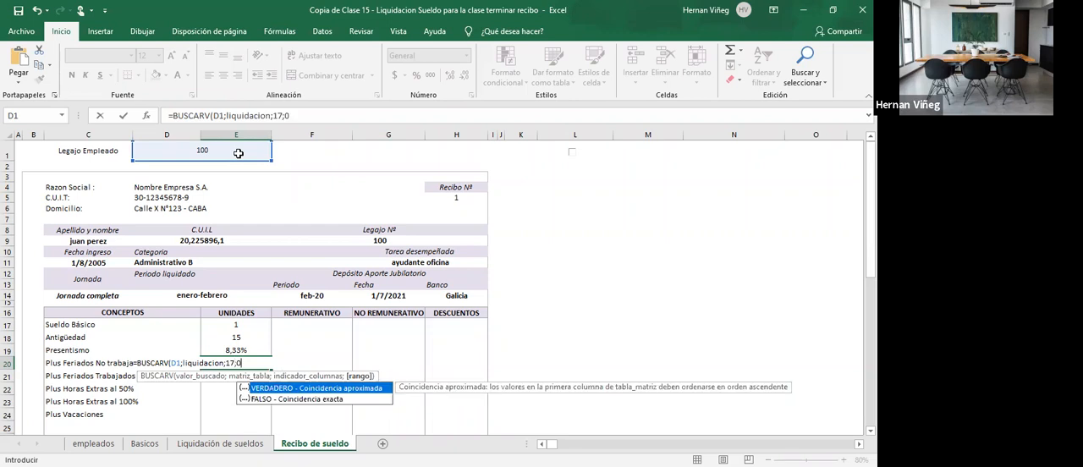
key(Return)
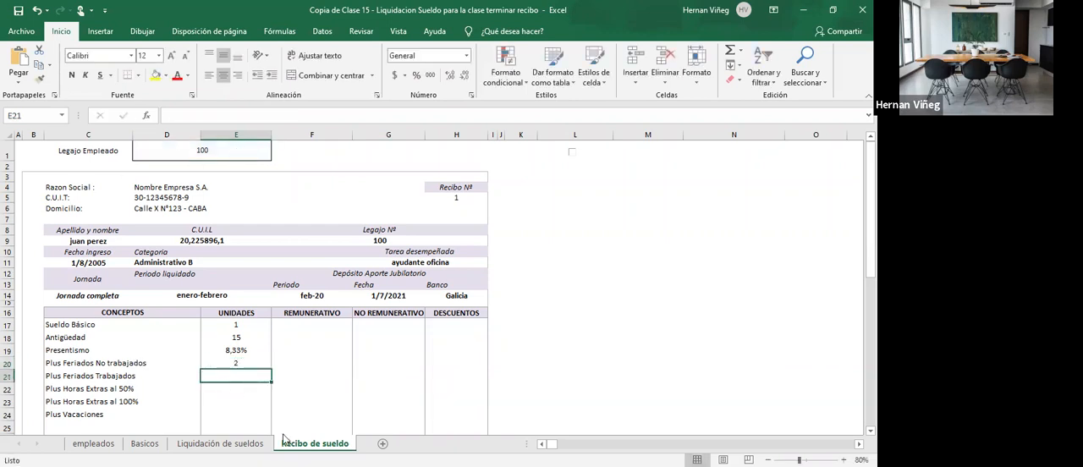
- Fill the Plus Feriados Trabajados units cell E21 with a BUSCARV formula that looks up D1 in liquidacion and returns column 19
key(alt+Tab)
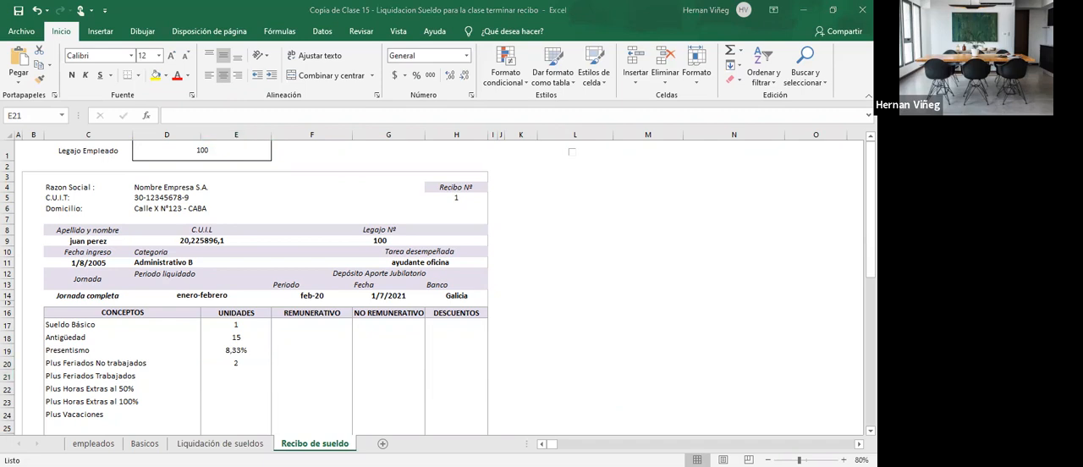
click(220, 443)
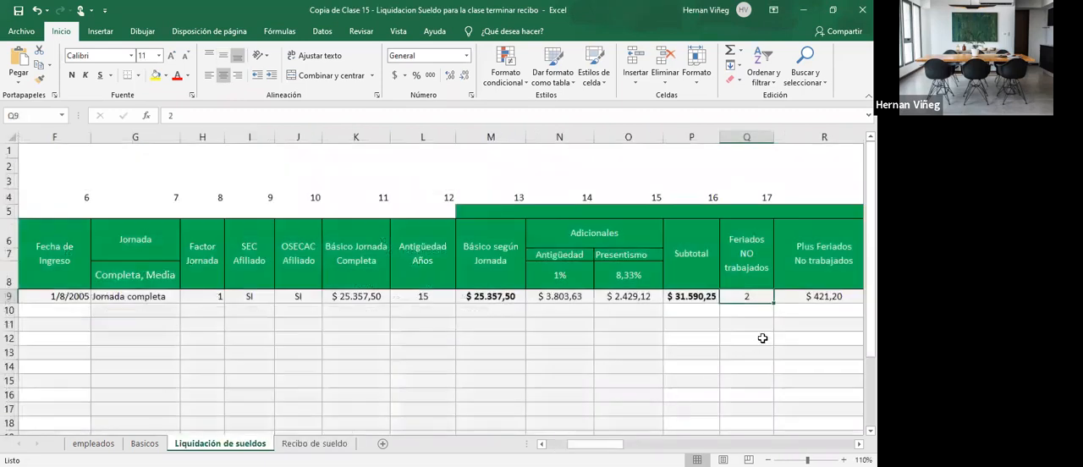
click(803, 300)
scroll(797, 338, right, 2)
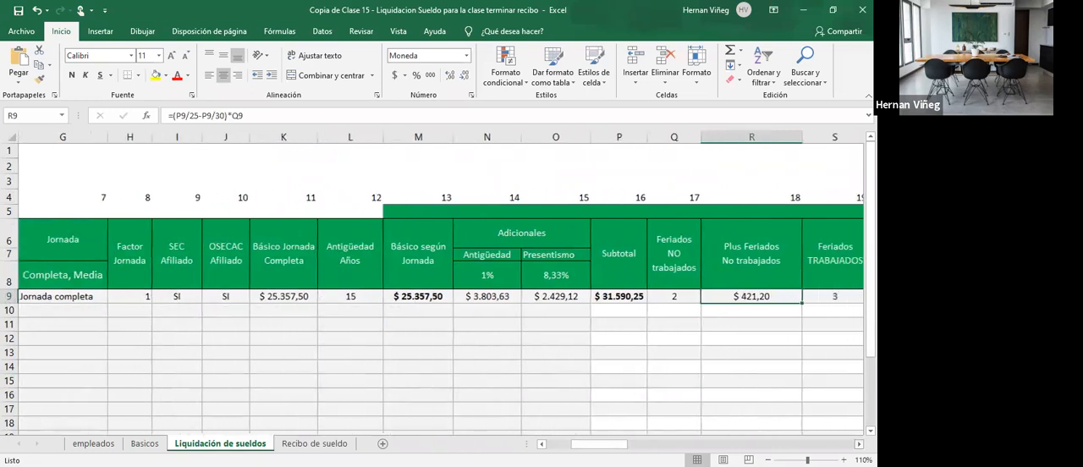
click(755, 303)
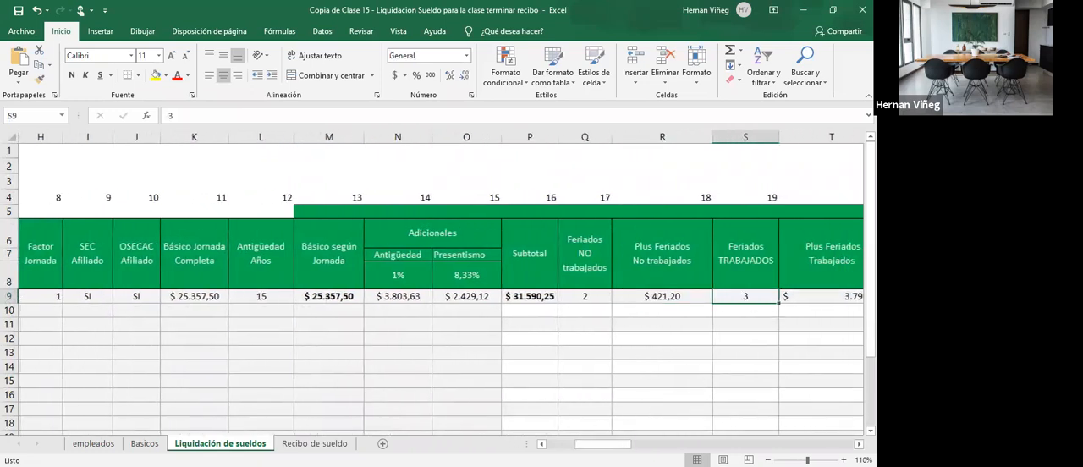
click(321, 444)
text(=)
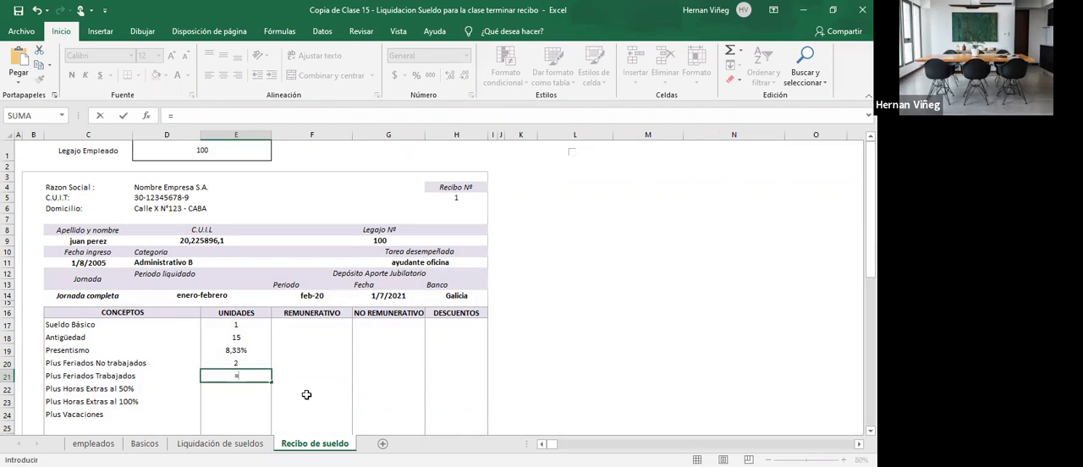
text(BUSCARV()
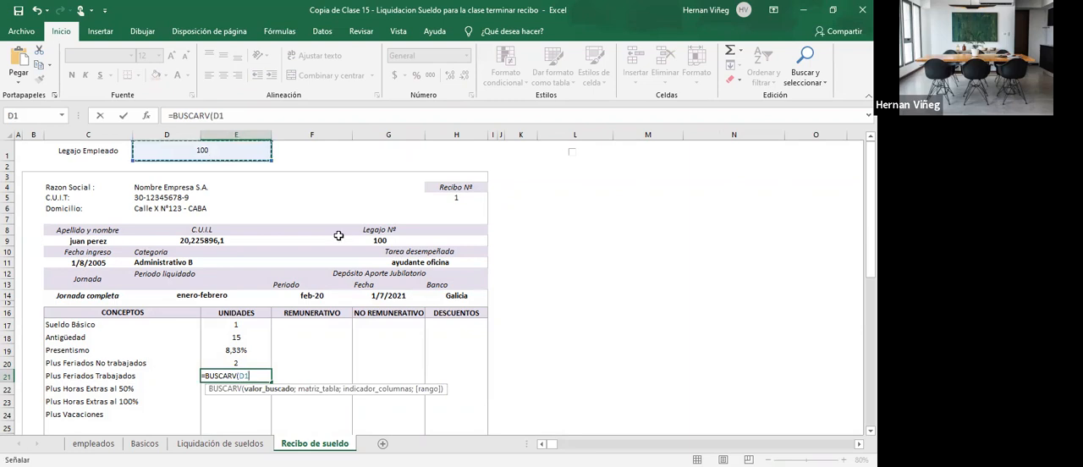
text(;)
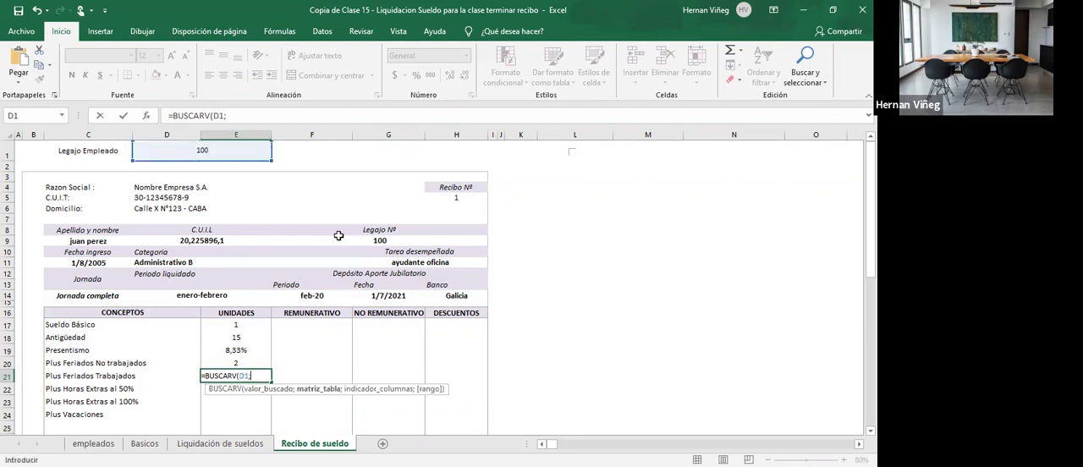
text(liquidacion)
text(;19)
text(;)
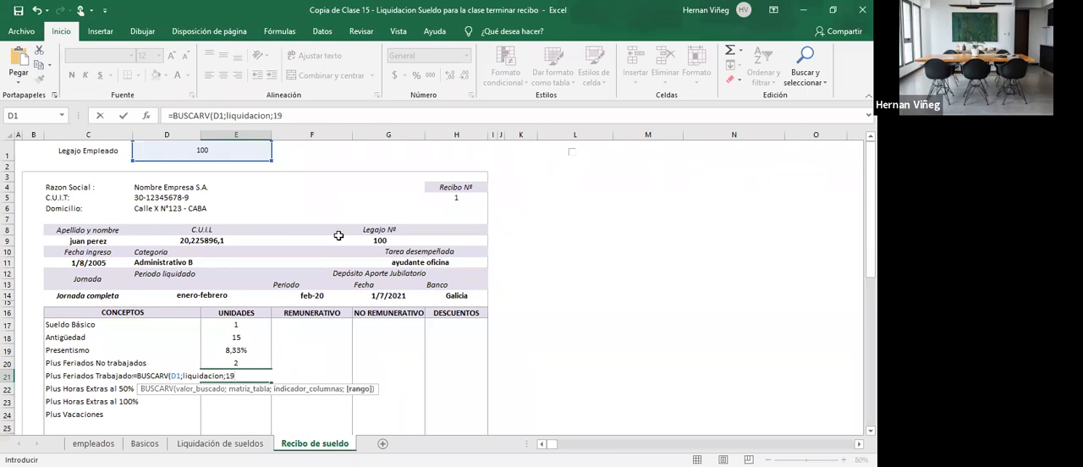
key(Return)
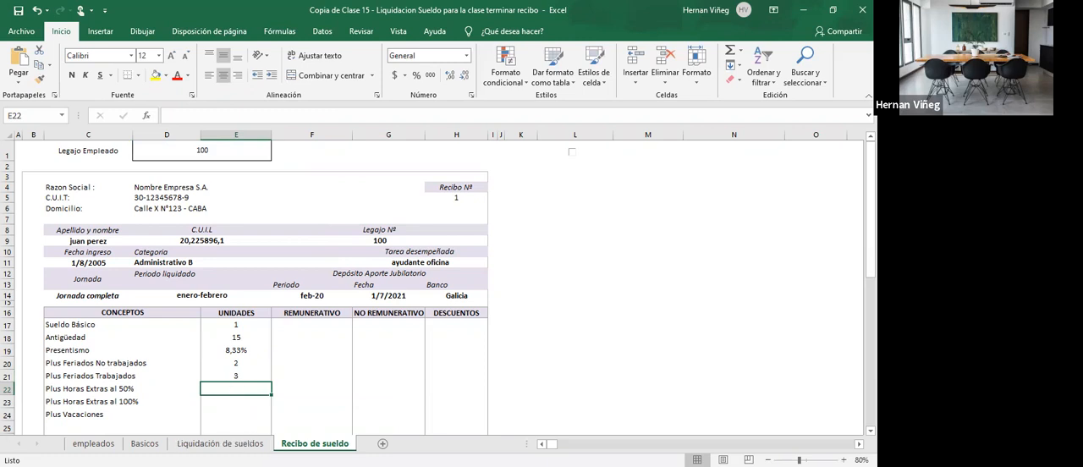
- Fill the Plus Horas Extras al 50% units cell E22 with a BUSCARV formula that looks up D1 in liquidacion and returns column 22
key(alt+Tab)
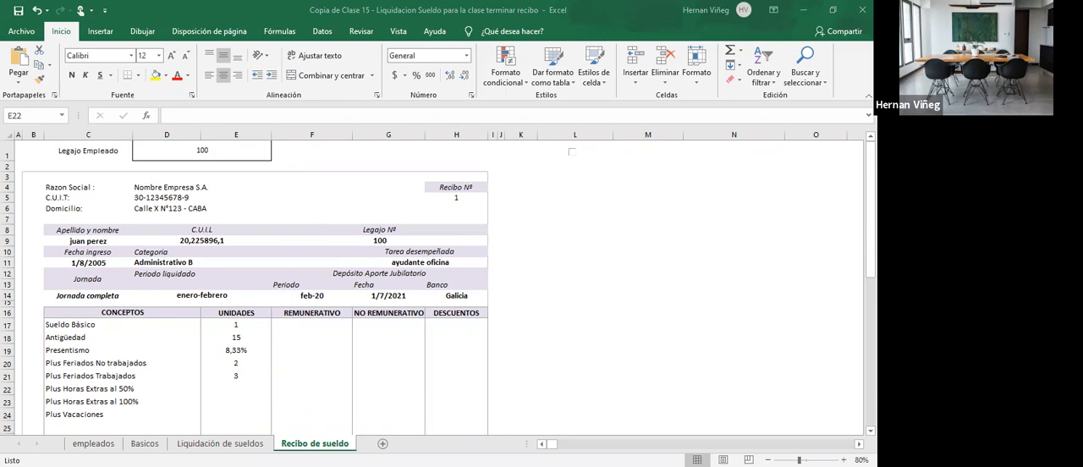
click(220, 443)
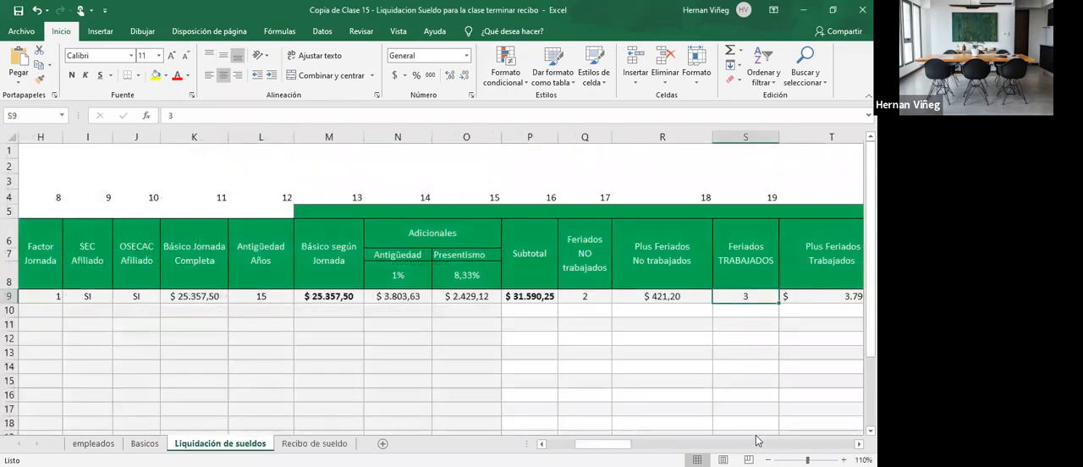
click(859, 444)
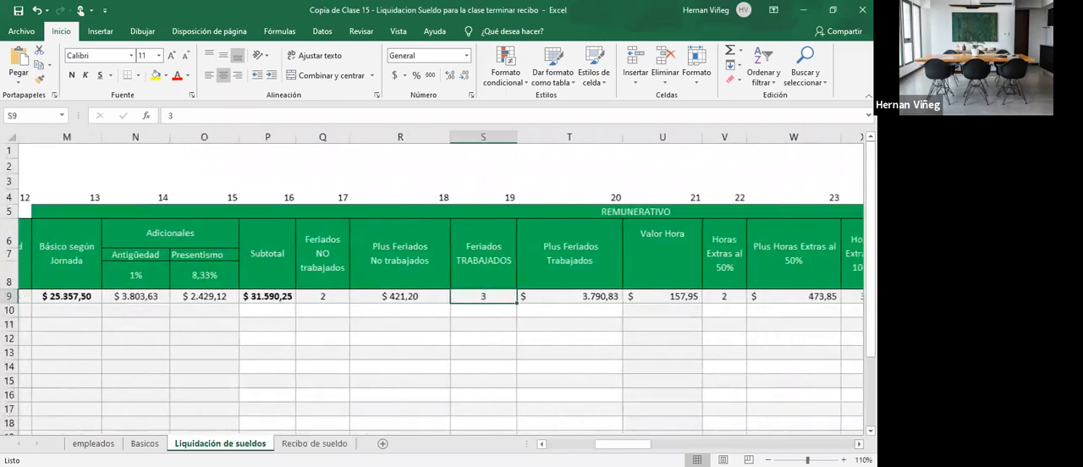
click(858, 444)
click(502, 298)
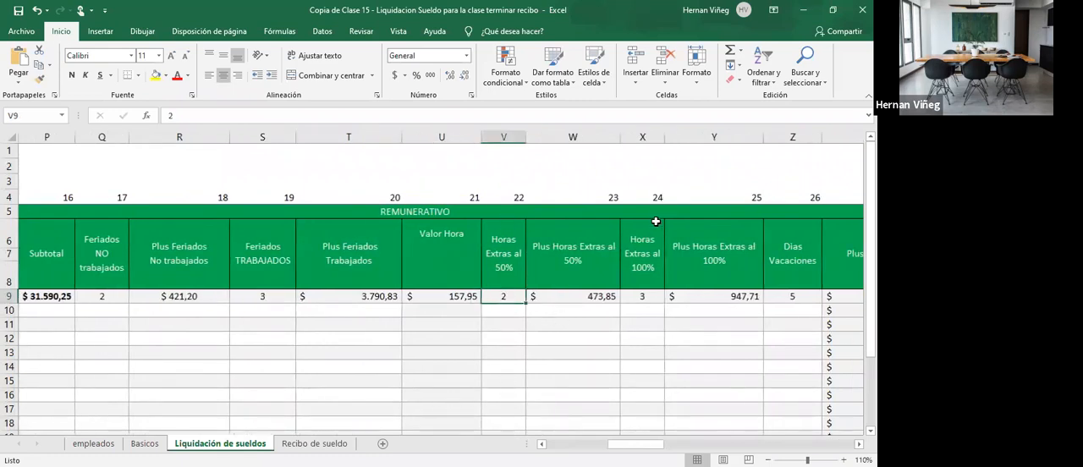
click(331, 443)
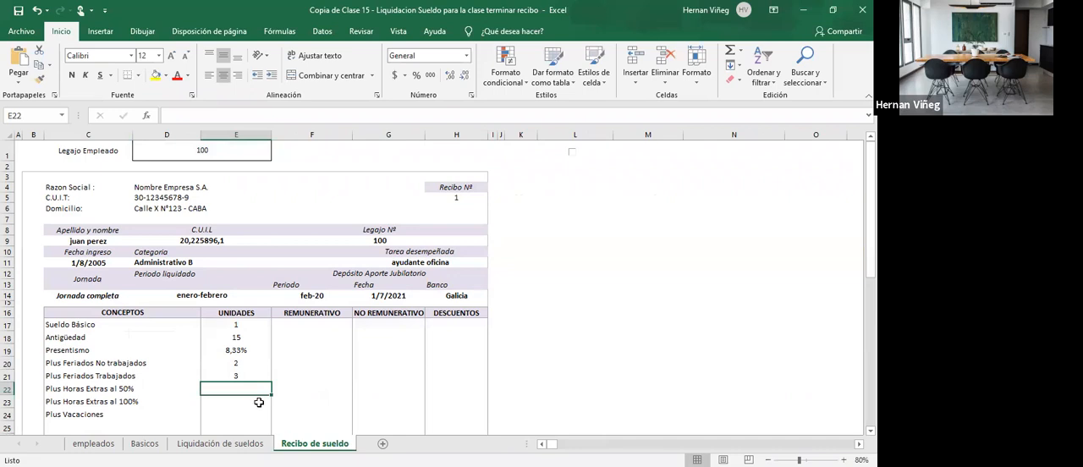
text(=)
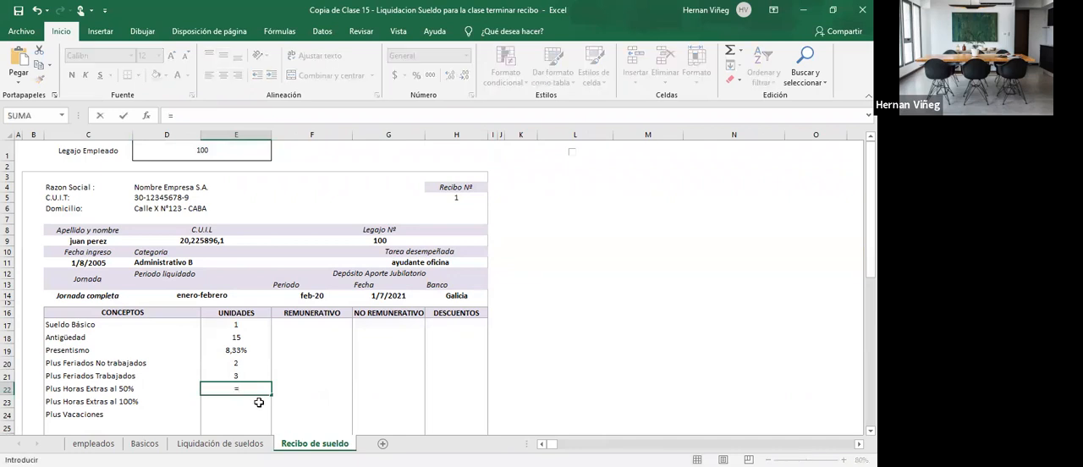
text(BUSCARV()
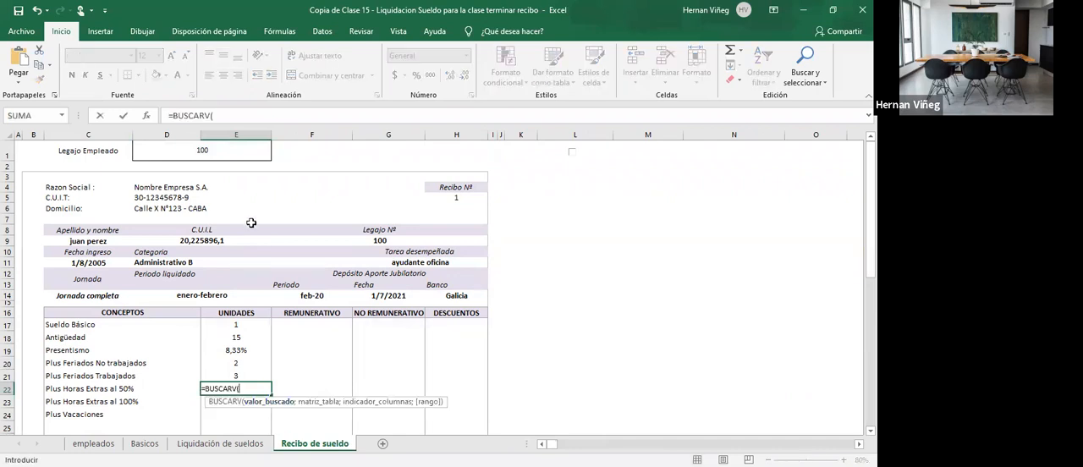
click(235, 155)
text(;)
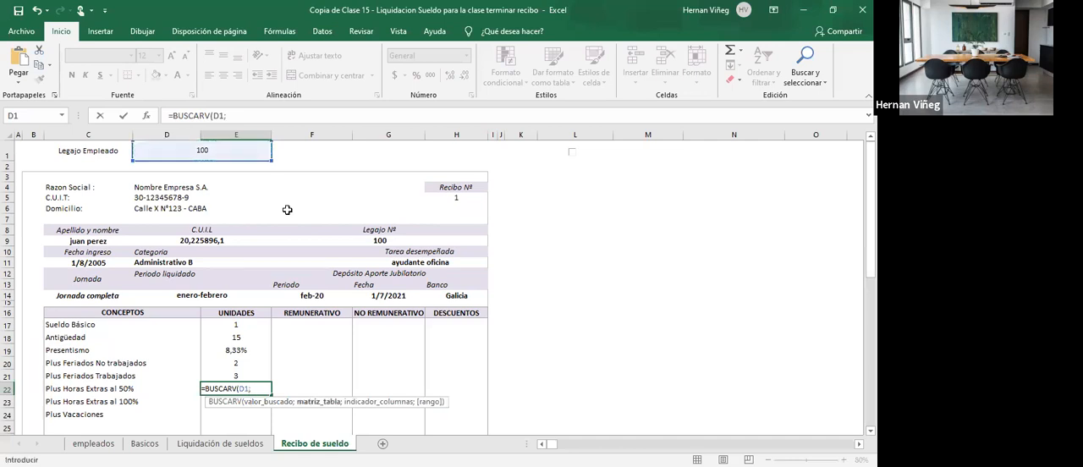
text(li)
key(Tab)
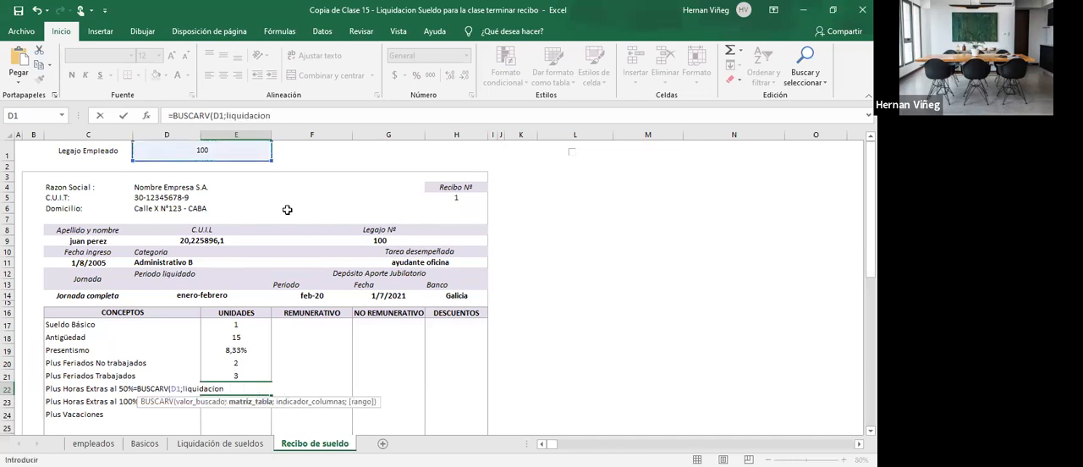
text(;)
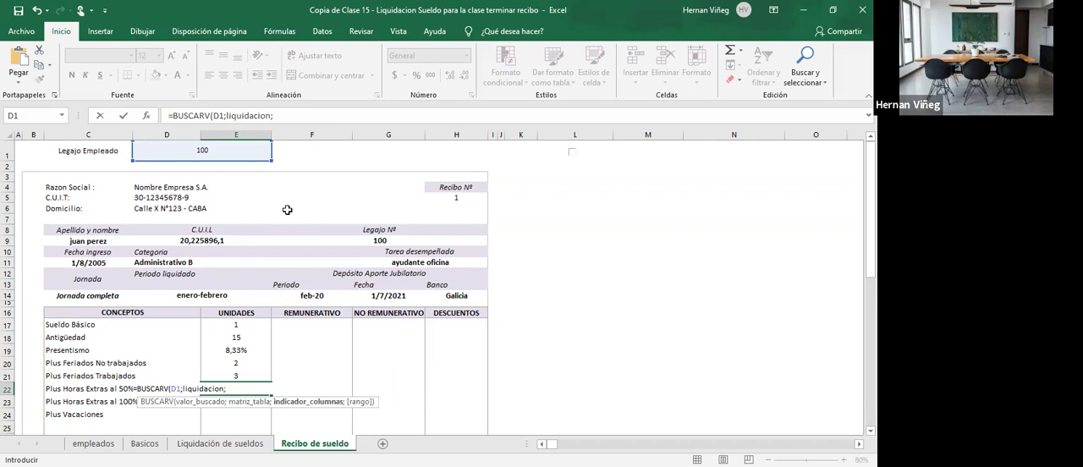
click(221, 444)
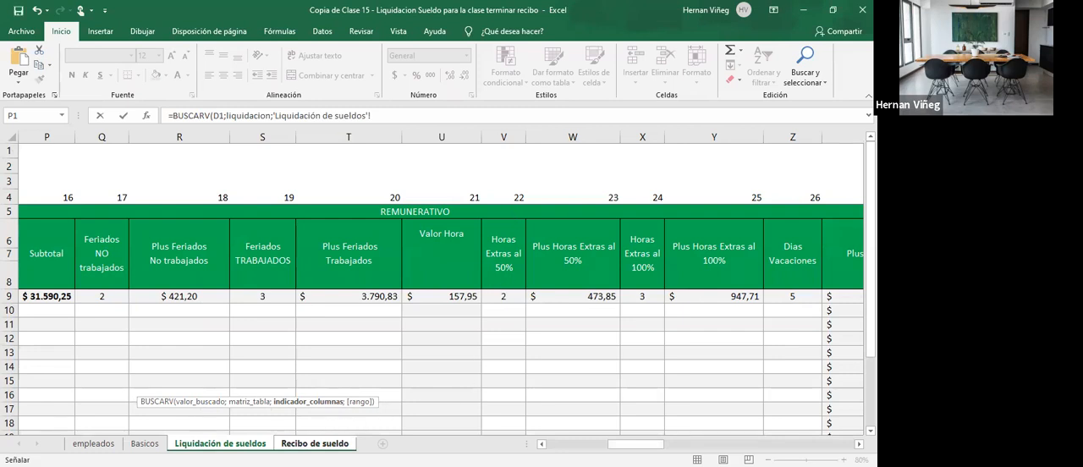
click(313, 442)
key(BackSpace)
key(BackSpace)
key(BackSpace)
key(BackSpace)
key(BackSpace)
key(BackSpace)
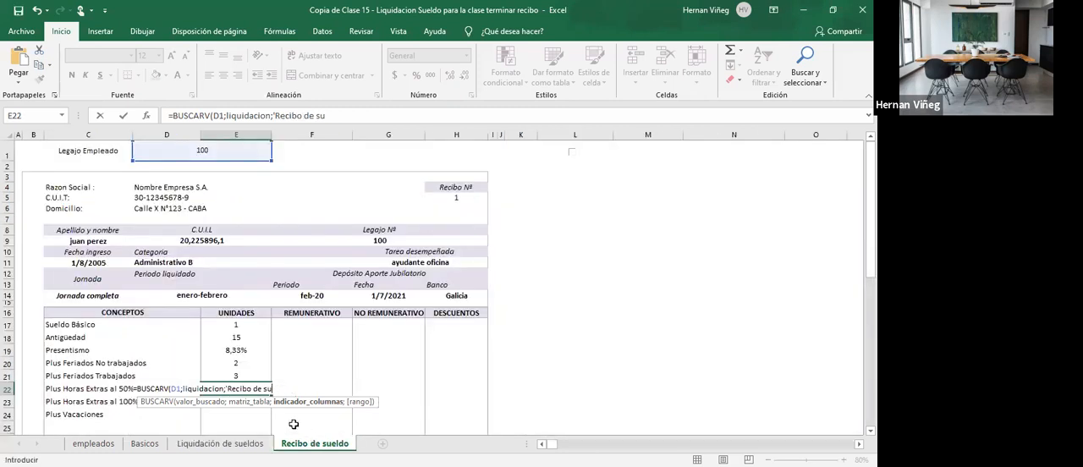
key(BackSpace)
key(BackSpace)
key(BackSpace)
key(BackSpace)
key(BackSpace)
key(BackSpace)
key(BackSpace)
key(BackSpace)
key(BackSpace)
key(BackSpace)
key(BackSpace)
key(BackSpace)
text(22;)
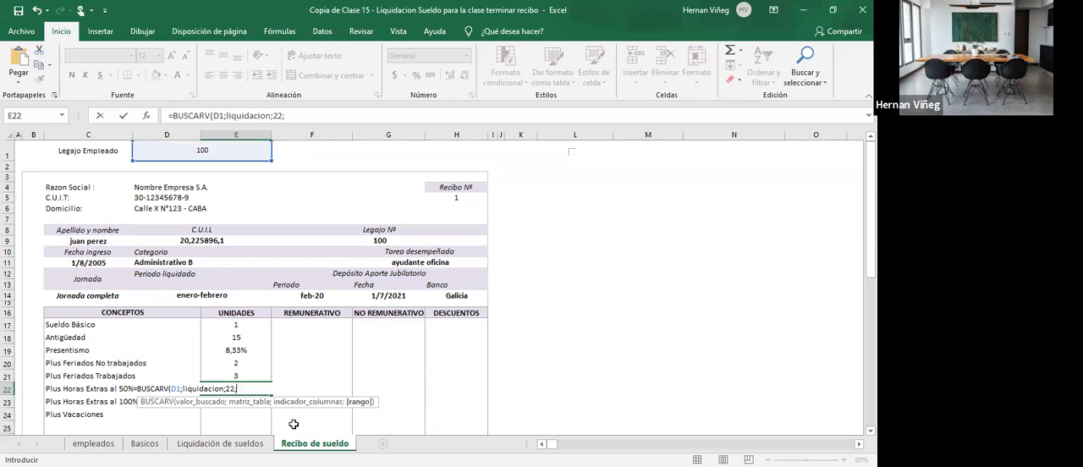
key(Return)
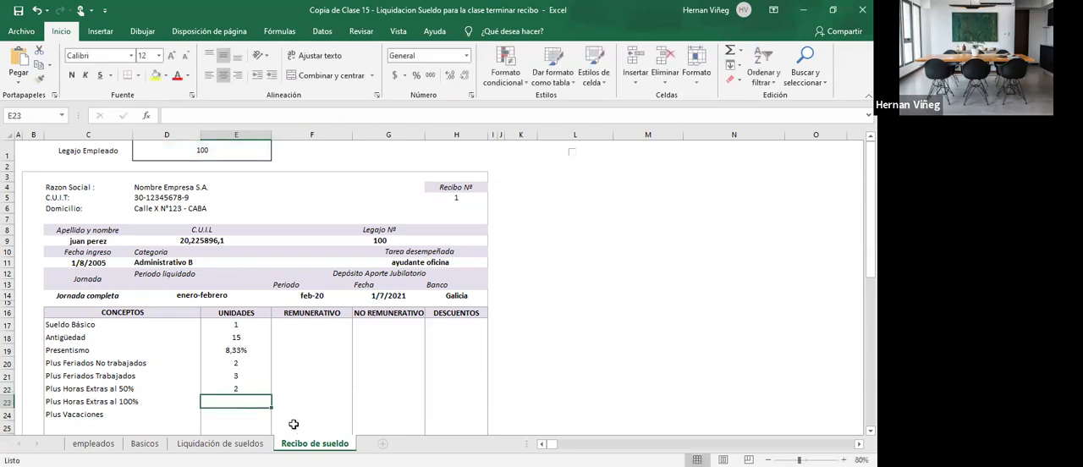
- Fill the Plus Horas Extras al 100% units cell E23 with a BUSCARV formula that looks up D1 in liquidacion and returns column 24
text(=)
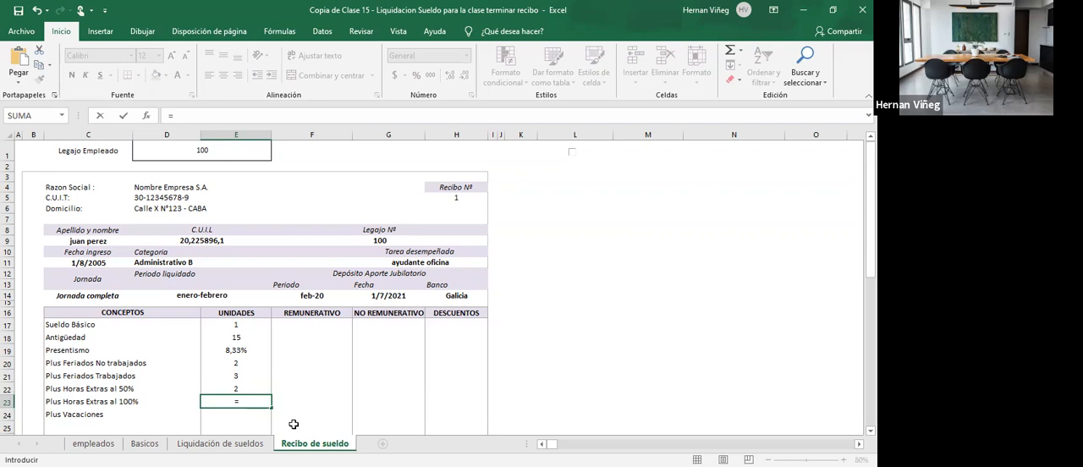
text(BUSCARV()
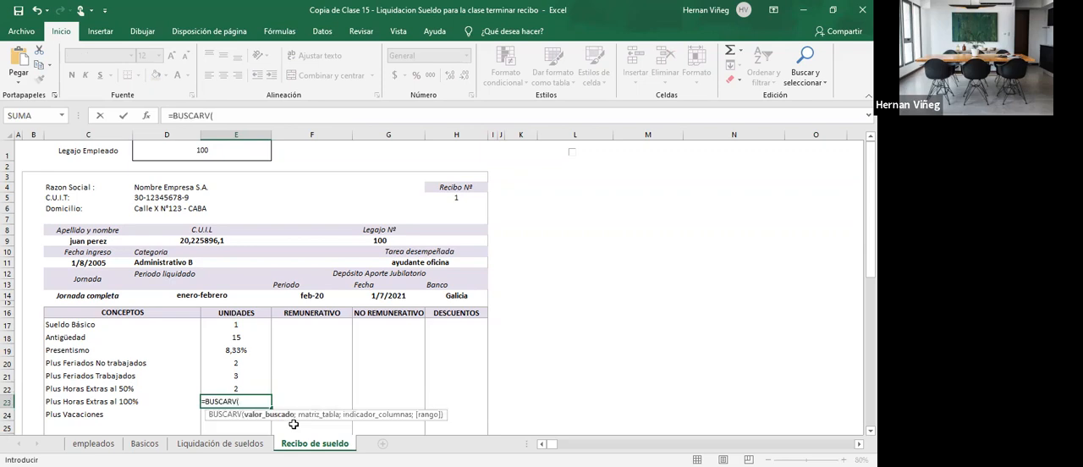
click(258, 158)
text(;)
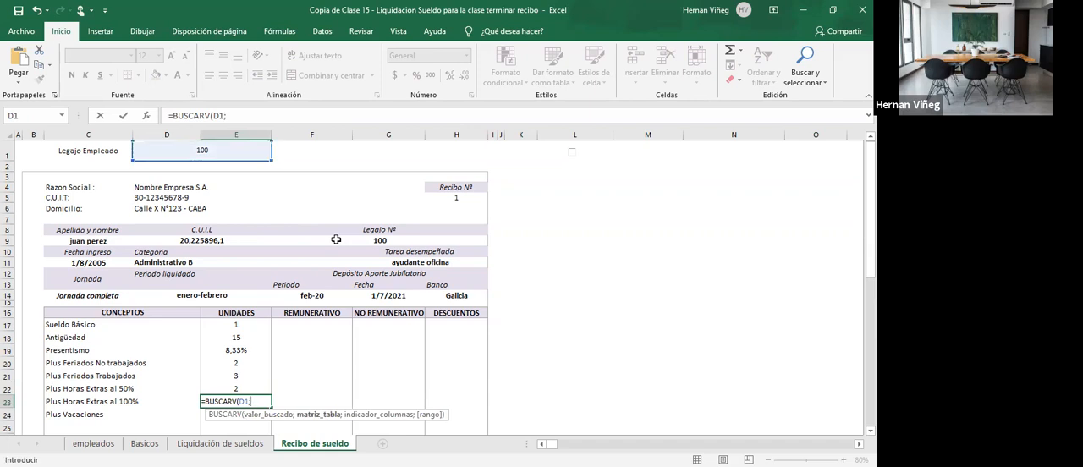
text(li)
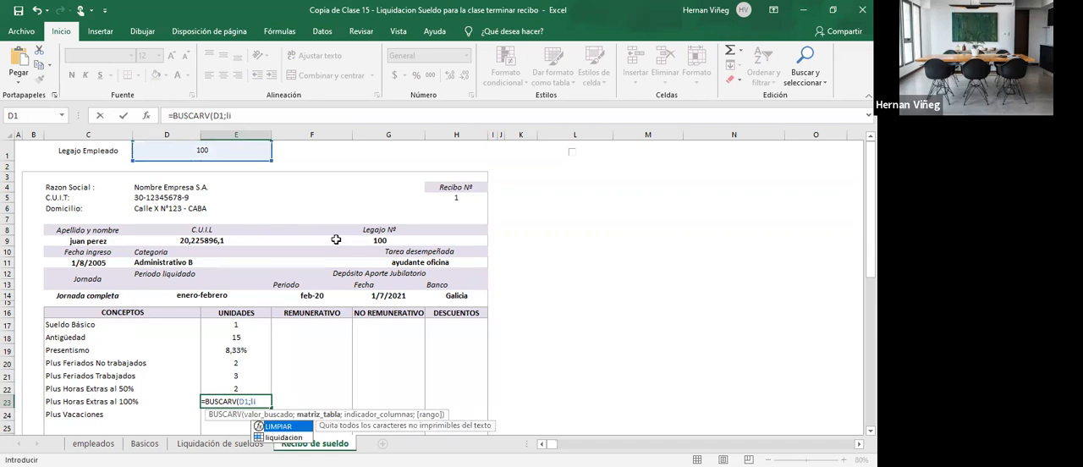
text(quidacion;24))
key(Return)
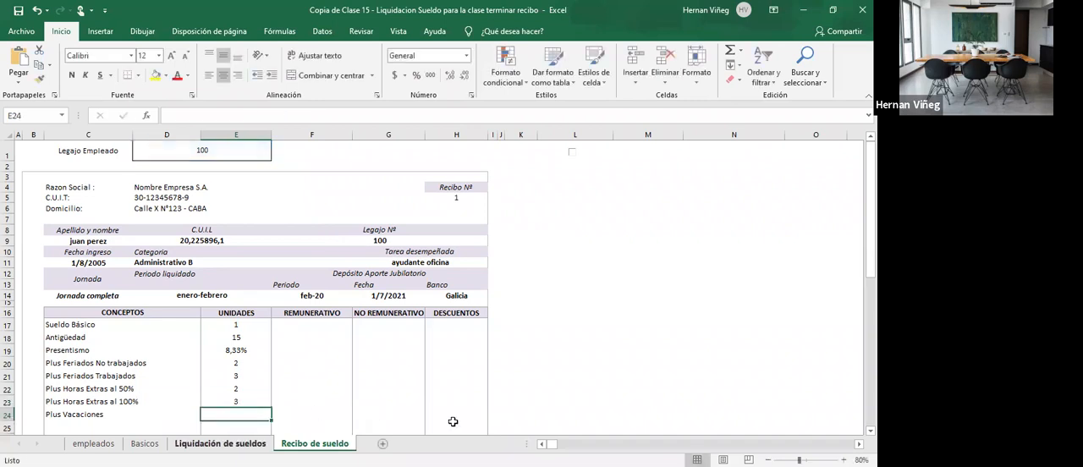
- Fill the Plus Vacaciones units cell E24 with a BUSCARV formula that looks up D1 in liquidacion and returns the Dias Vacaciones column, 26
click(220, 444)
scroll(643, 313, right, 4)
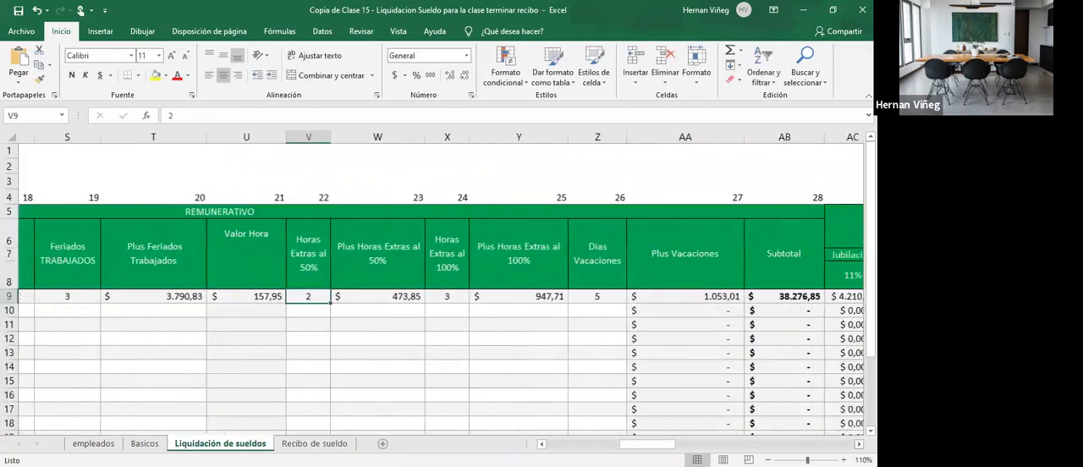
click(630, 297)
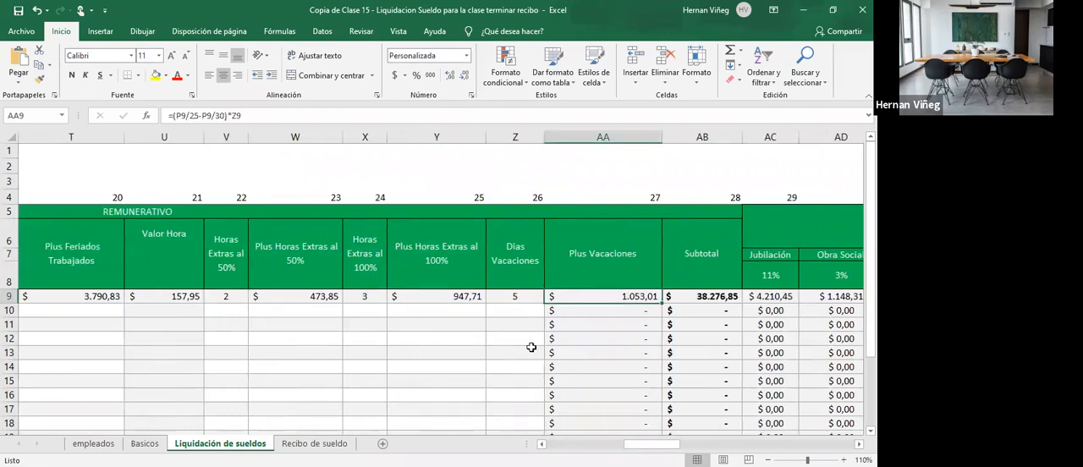
click(515, 295)
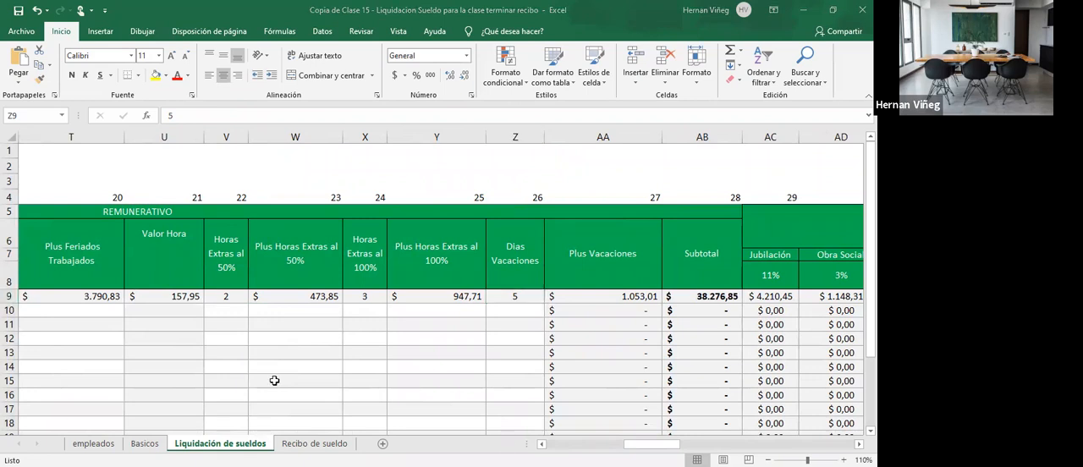
click(595, 407)
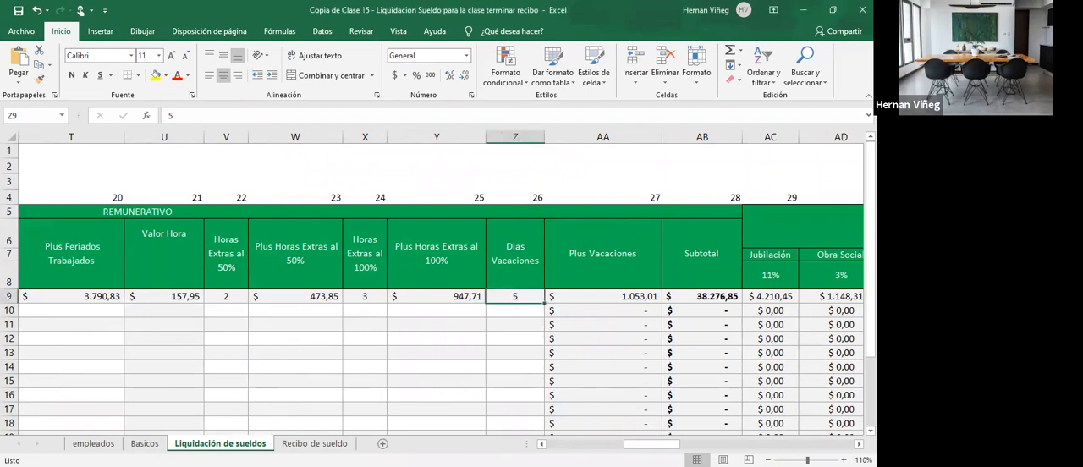
click(313, 443)
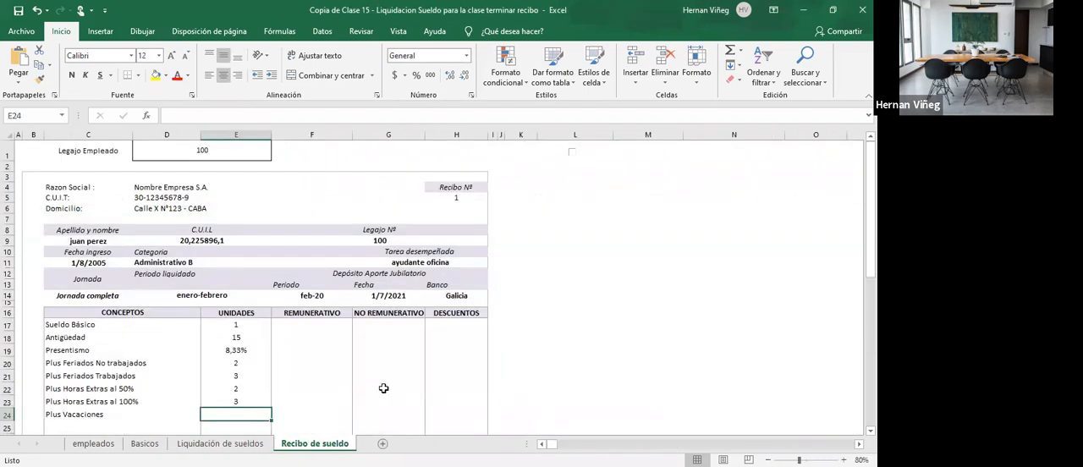
text(=)
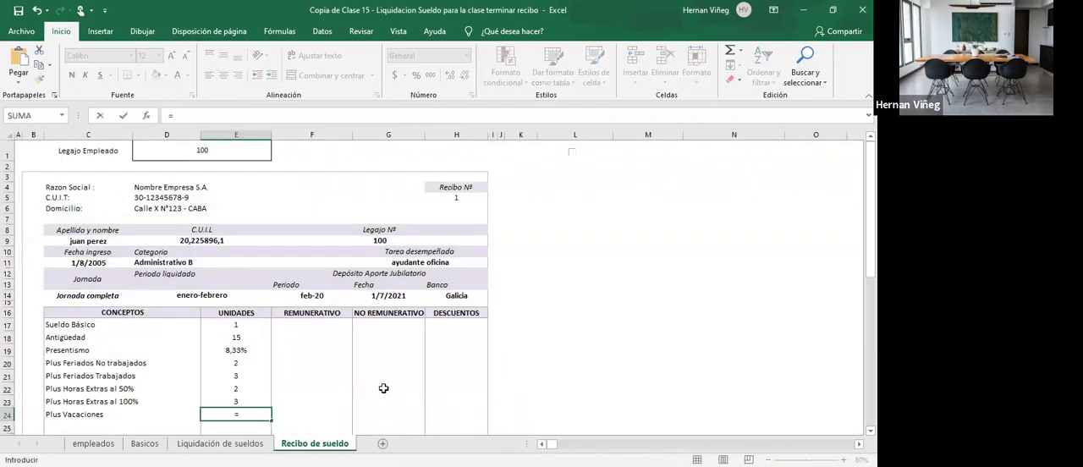
text(BUSCARV()
click(225, 148)
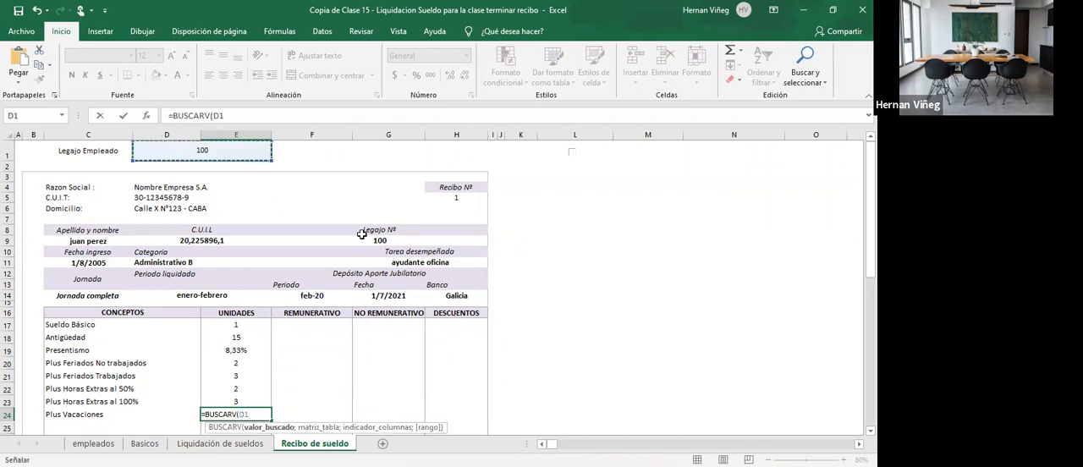
text(;)
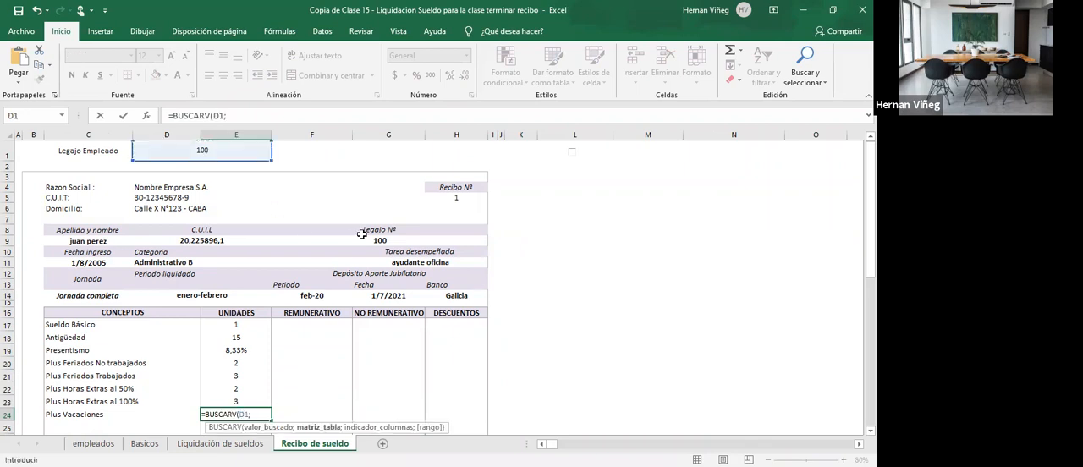
text(liquidacion)
text(;18;0))
key(Return)
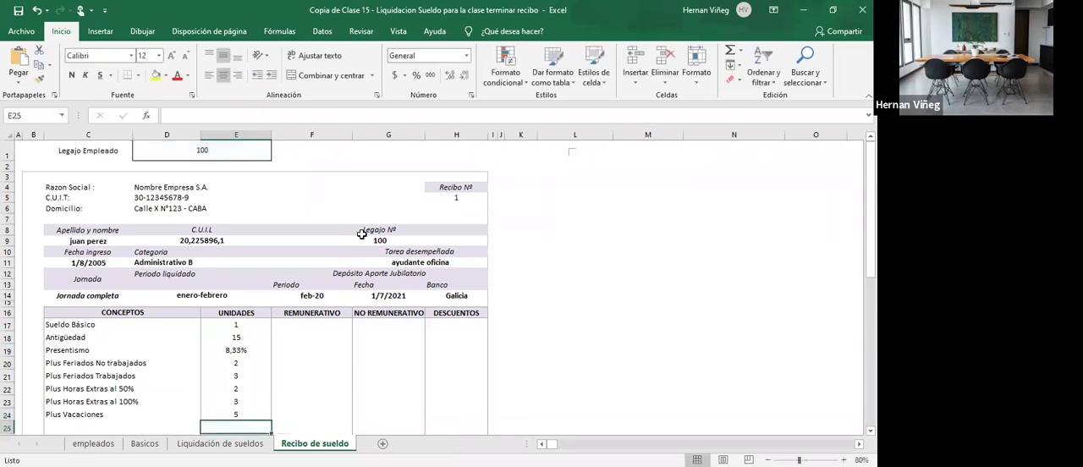
- Examine the Descuentos and Adicionales No REMUN columns and the Antigüedad Años formula in Liquidación de sueldos
scroll(315, 278, down, 4)
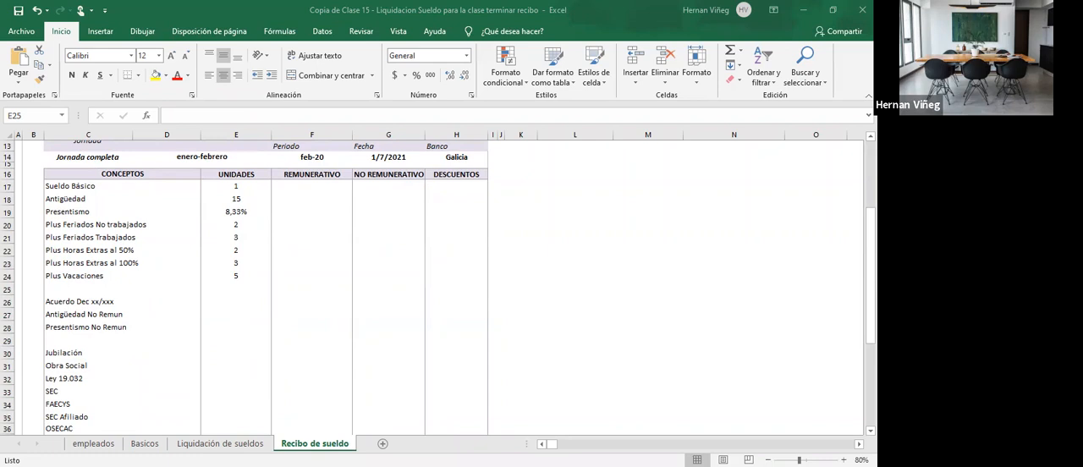
click(220, 443)
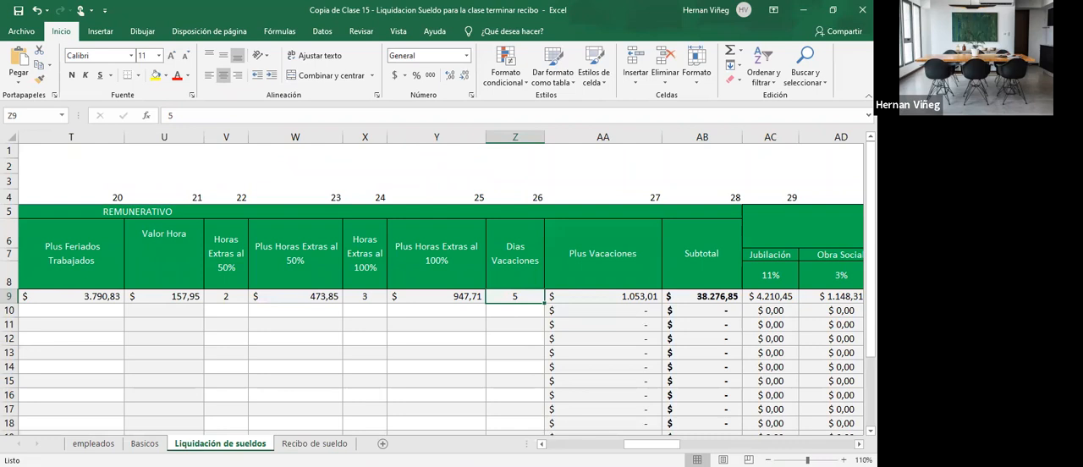
scroll(440, 288, right, 9)
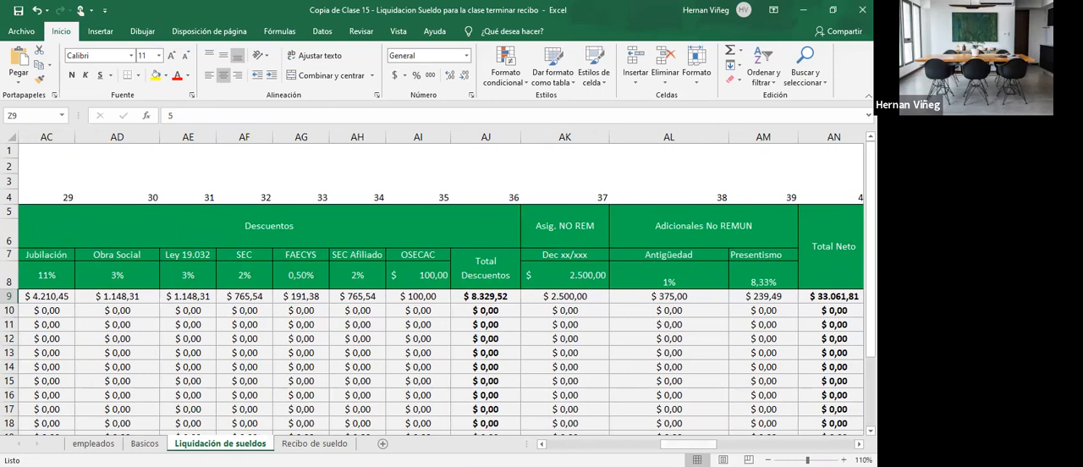
drag(688, 443, 599, 443)
click(339, 301)
click(354, 364)
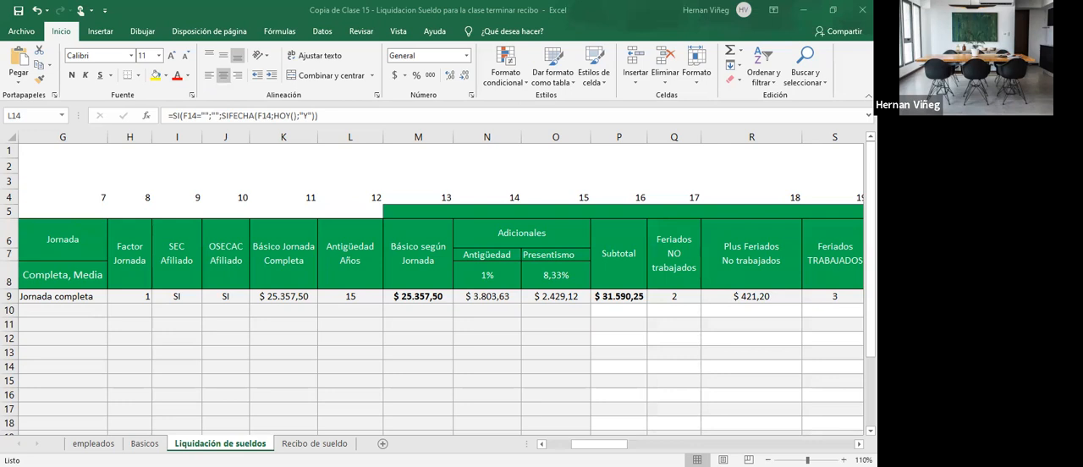
key(F2)
key(Escape)
click(354, 295)
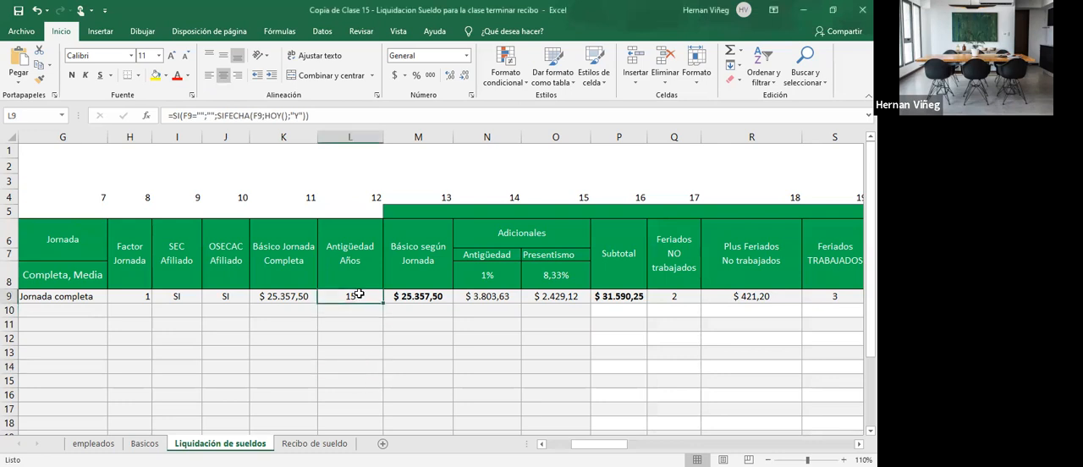
- In Recibo de sueldo, link the Antigüedad No Remun units cell E27 to the Antigüedad units in E18
click(314, 444)
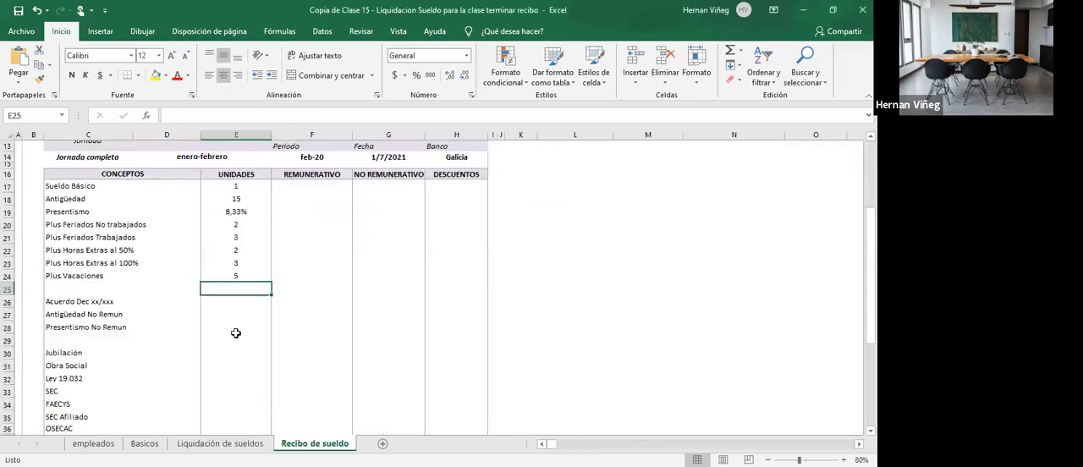
click(233, 313)
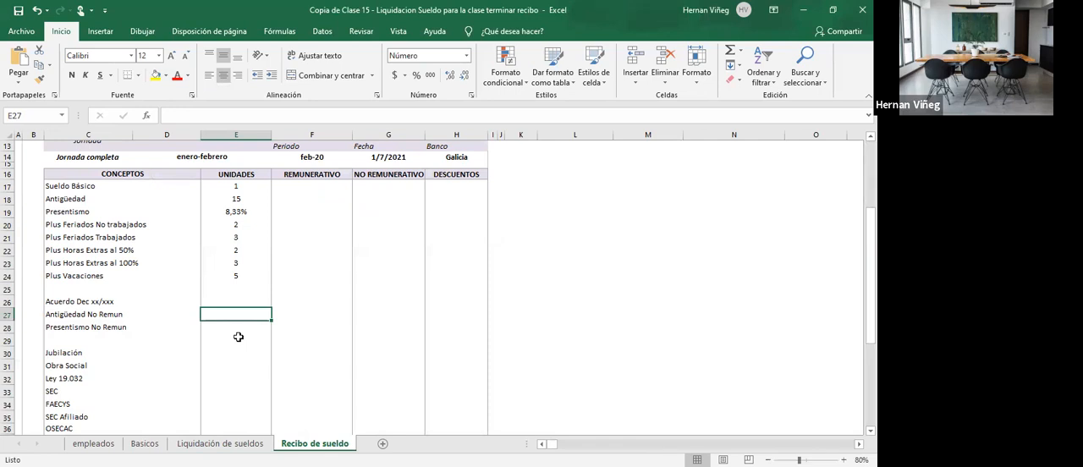
text(=)
click(242, 198)
key(Return)
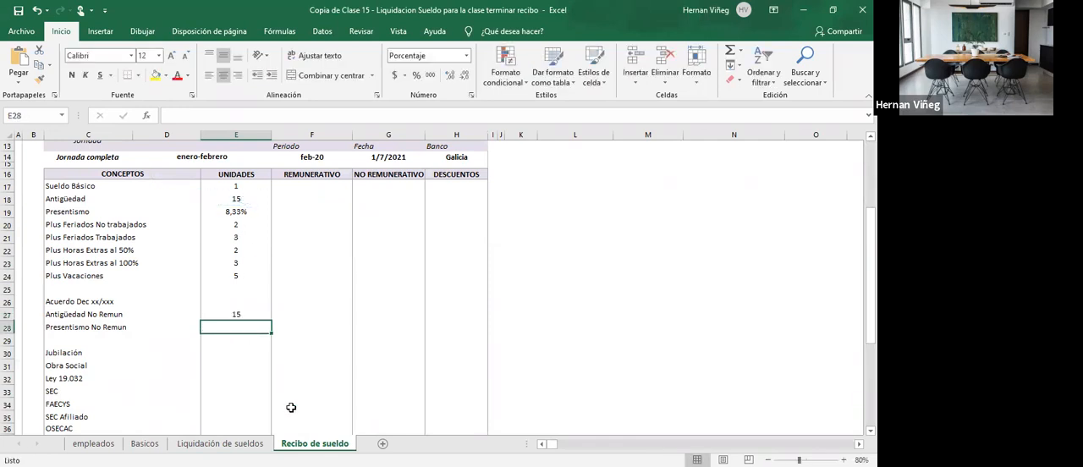
- Link the Presentismo No Remun units cell E28 to the Presentismo units in E19
text(=)
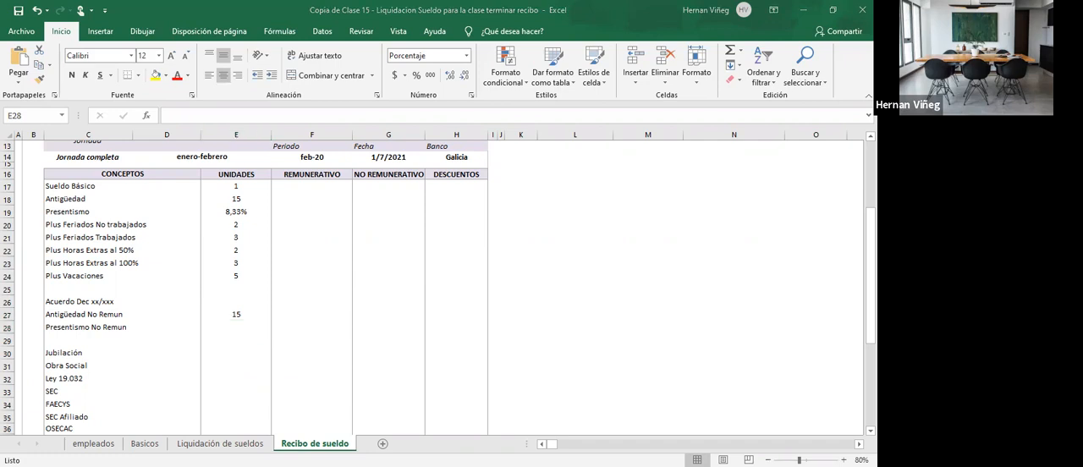
key(alt+Tab)
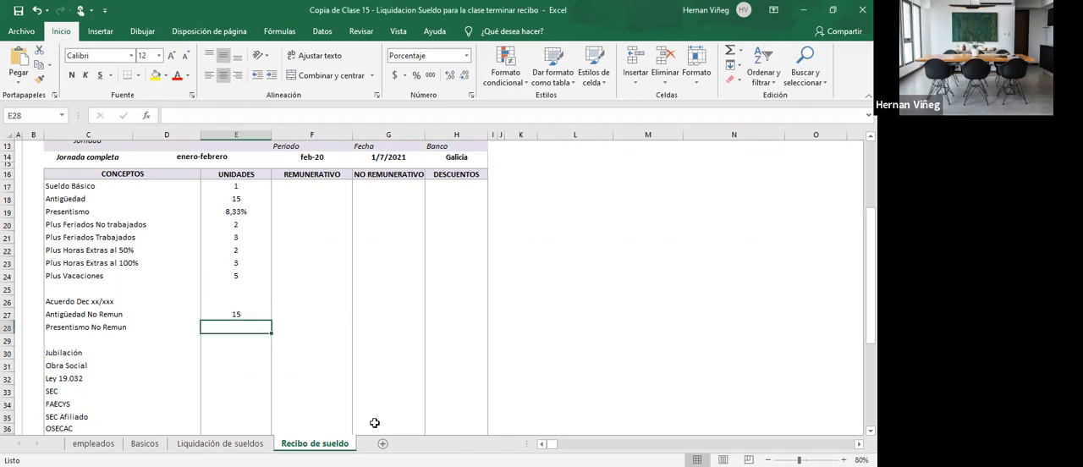
text(=)
click(245, 211)
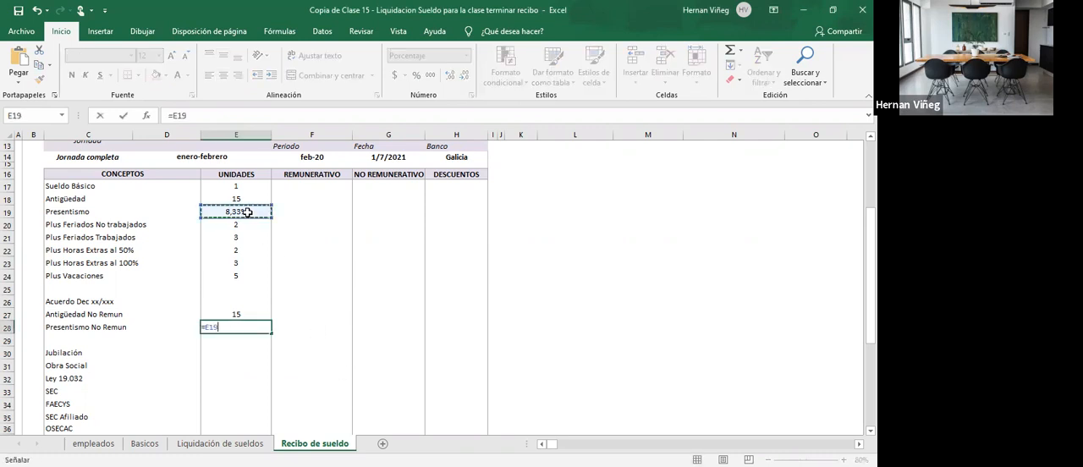
key(Return)
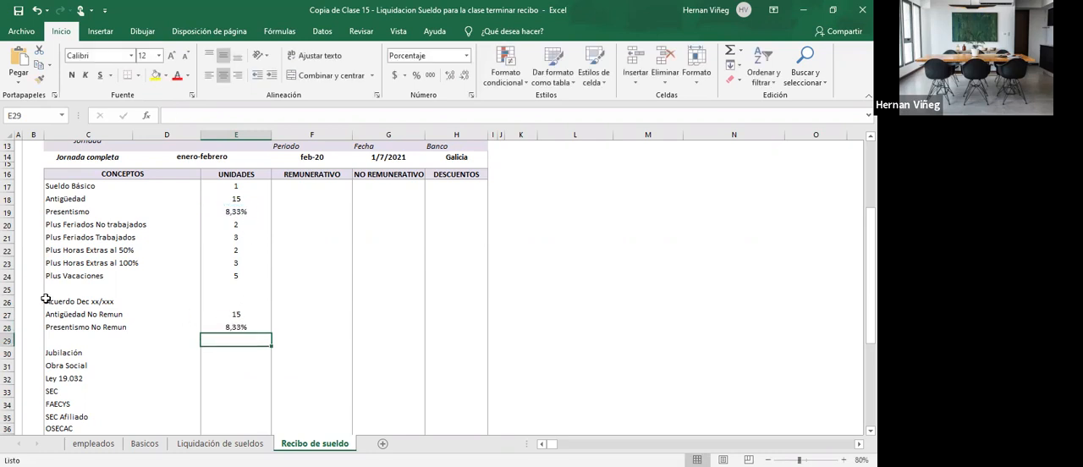
click(231, 301)
click(406, 306)
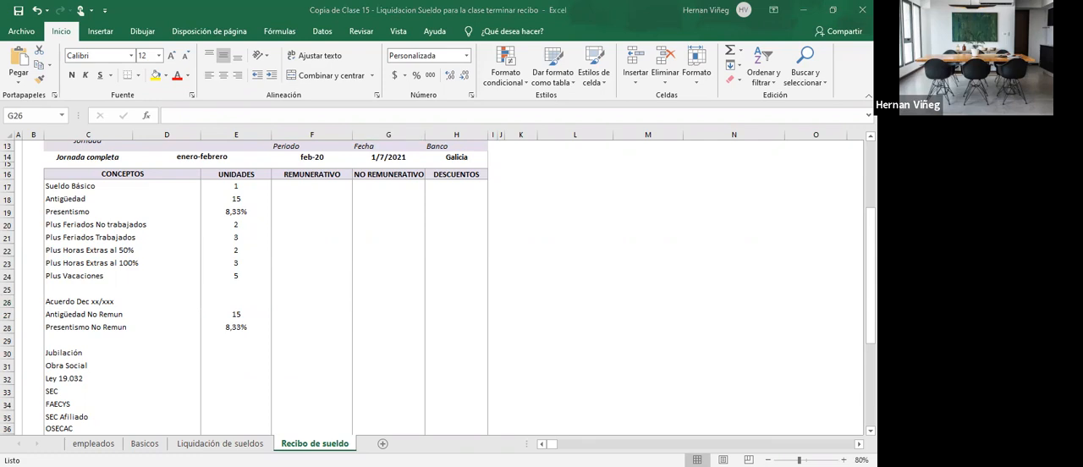
- Link the Jubilación units cell E30 to the Jubilación percentage in AC8 of Liquidación de sueldos
click(234, 353)
scroll(235, 353, down, 1)
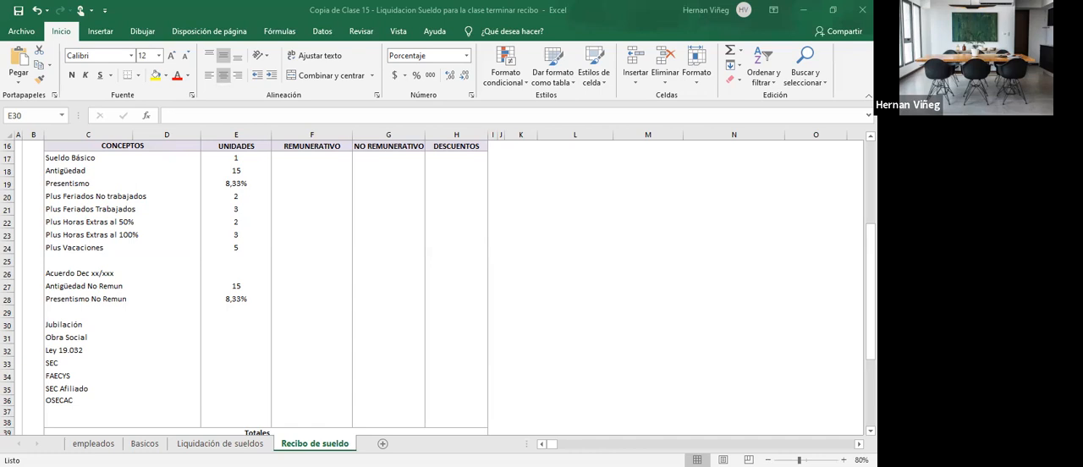
click(220, 444)
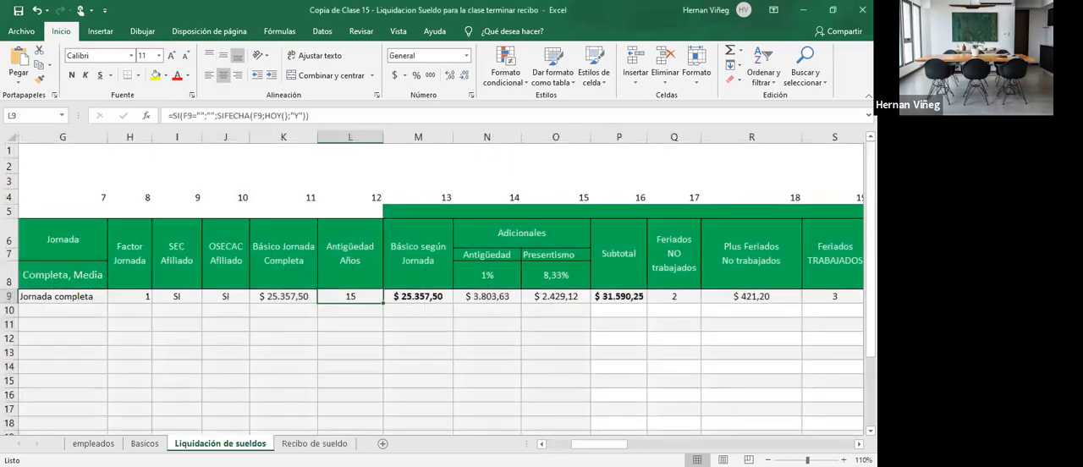
click(858, 444)
click(859, 444)
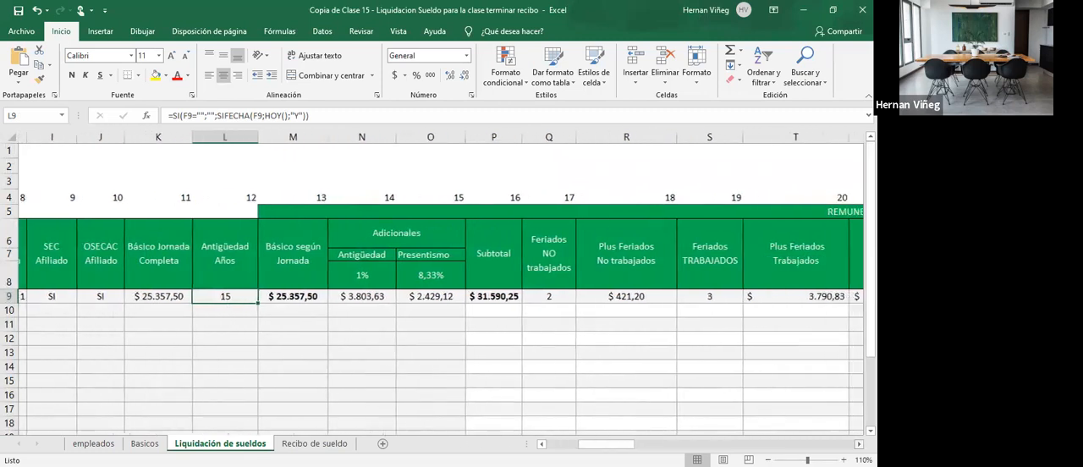
click(859, 444)
click(859, 444)
click(859, 444)
click(858, 445)
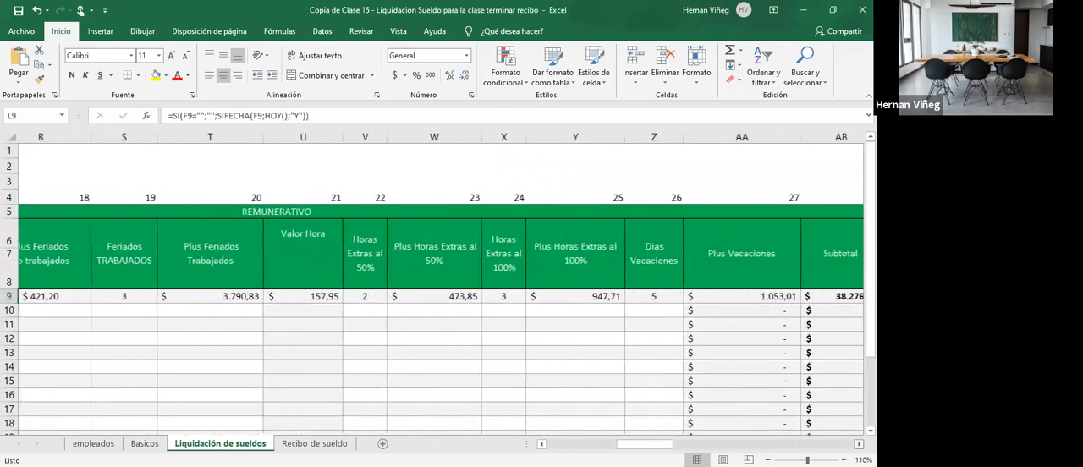
click(858, 444)
click(858, 444)
click(858, 445)
click(858, 444)
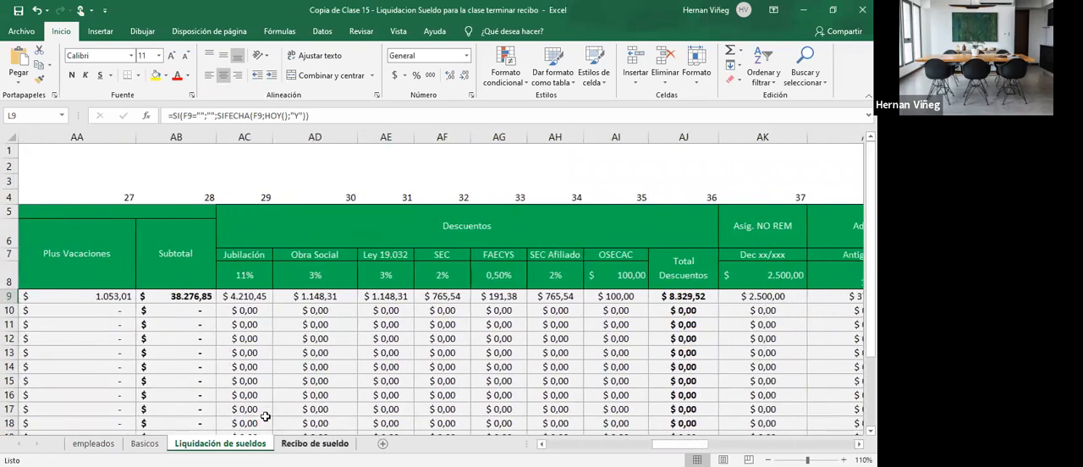
key(ctrl+Page_Down)
text(=)
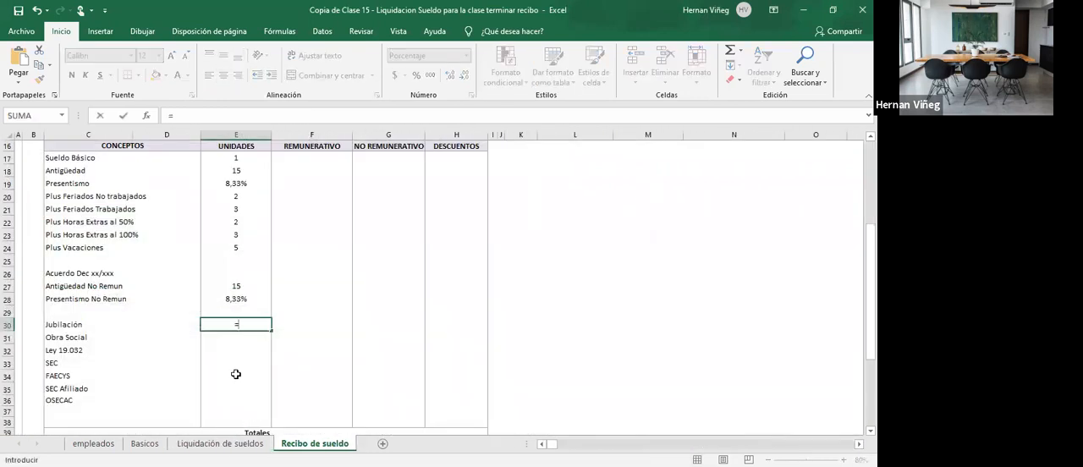
click(220, 444)
click(237, 274)
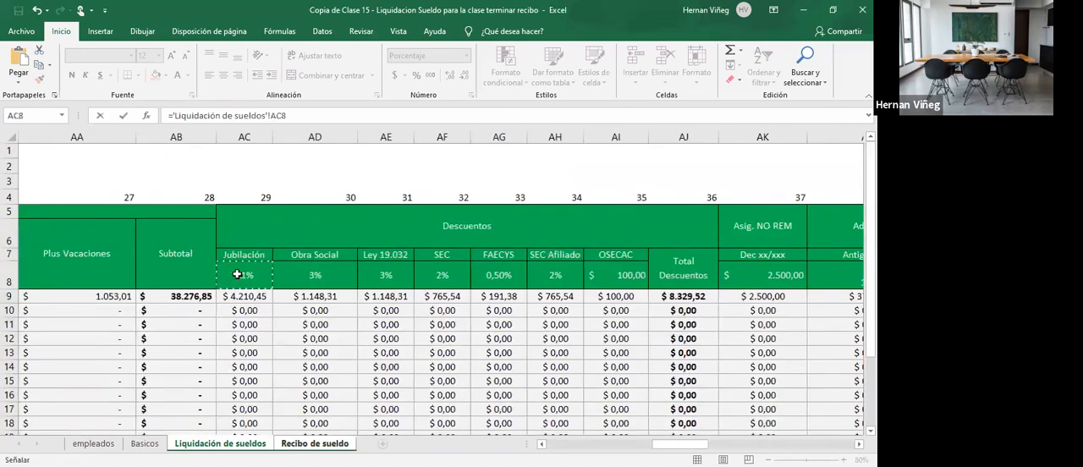
key(Return)
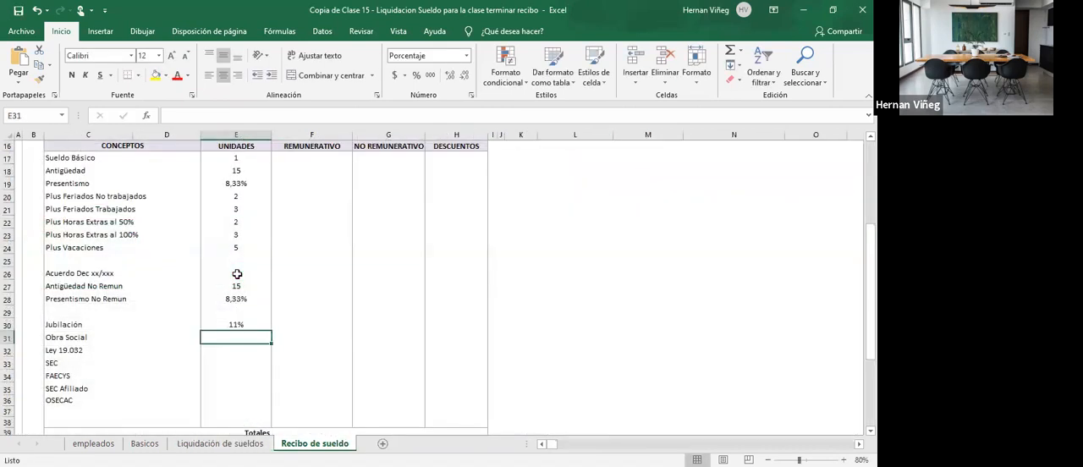
- Link the Obra Social units cell E31 to AD8 and the Ley 19.032 units cell E32 to AE8 of Liquidación de sueldos
text(=)
click(220, 444)
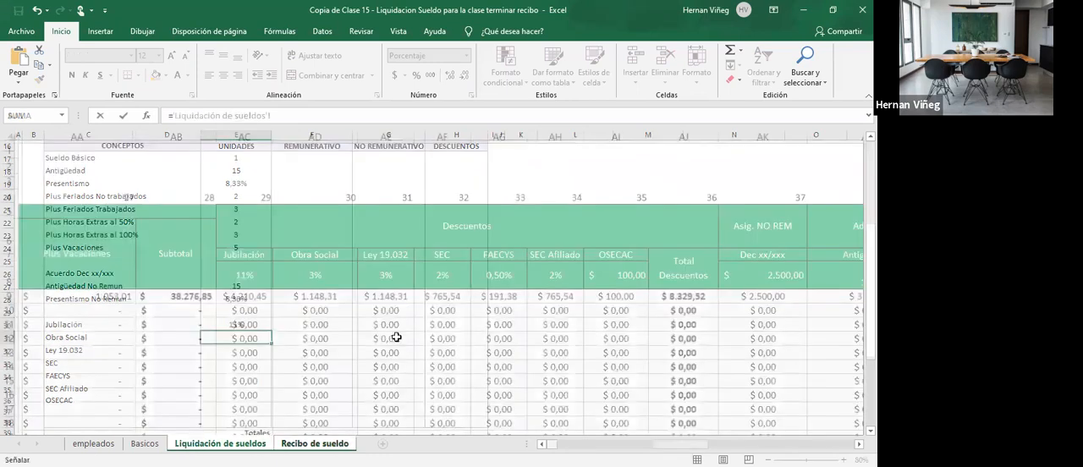
click(337, 277)
key(Return)
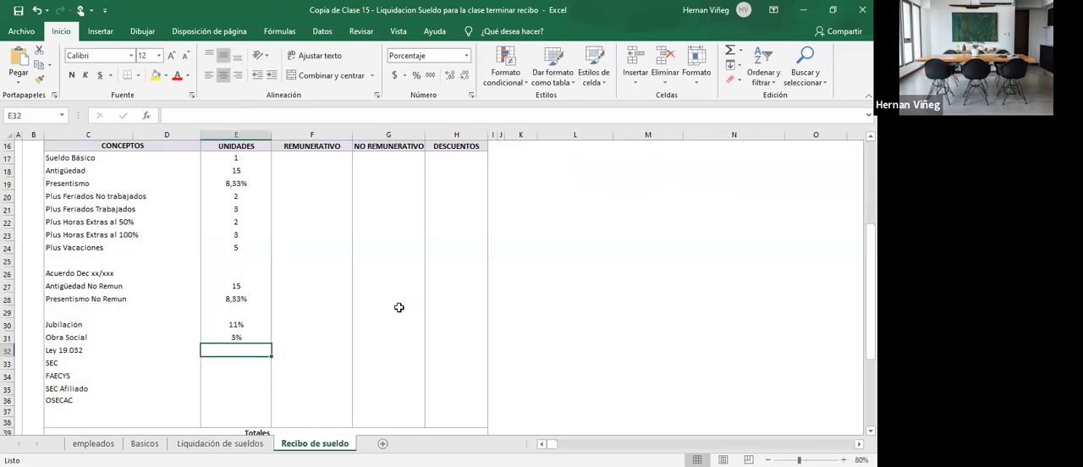
text(=)
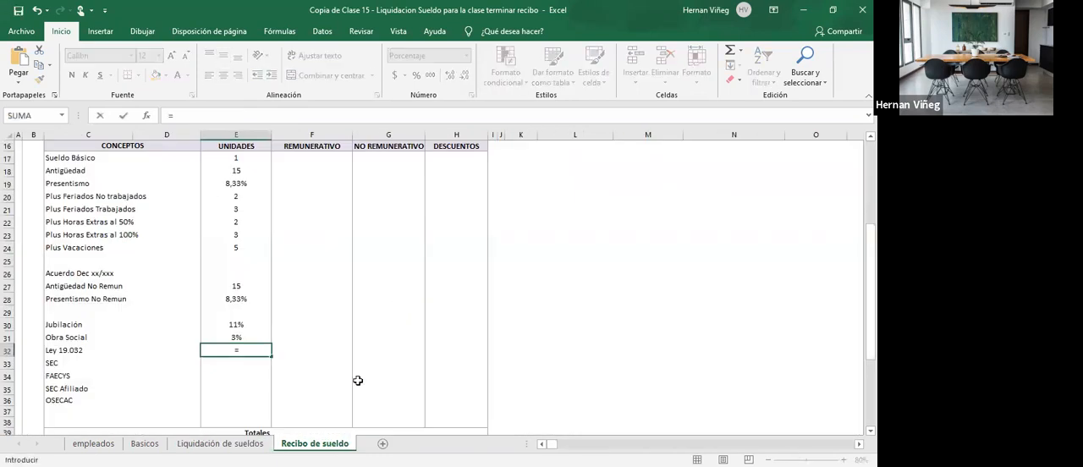
click(220, 443)
click(386, 275)
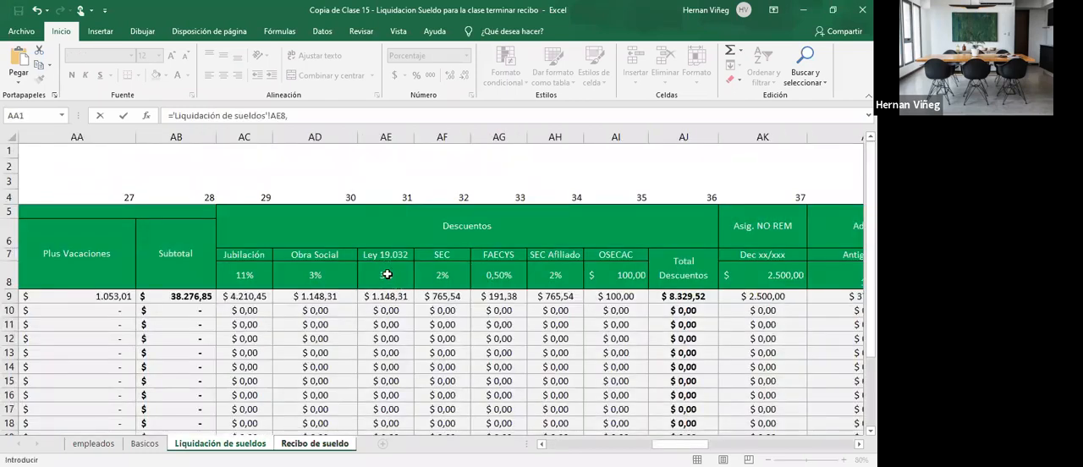
key(Return)
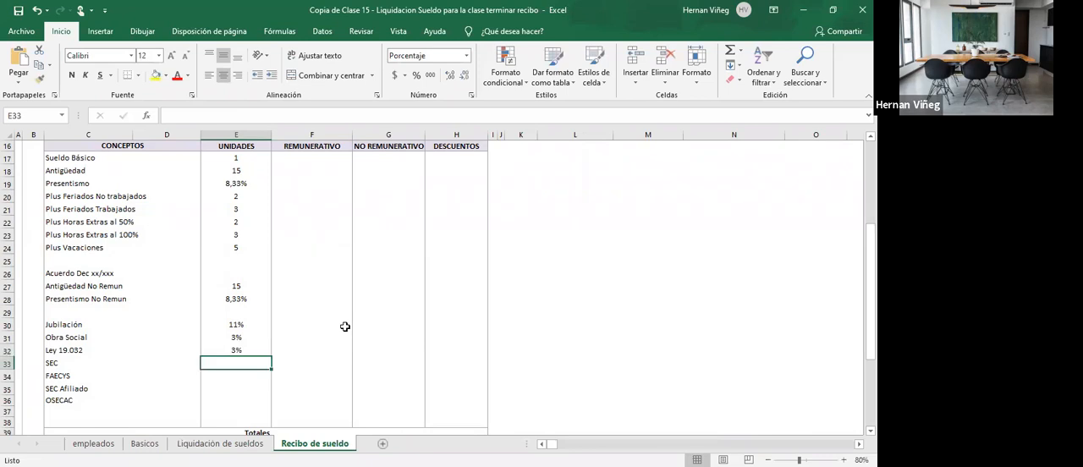
- Link the SEC units cell E33 to AF8 and the FAECYS units cell E34 to AG8 of Liquidación de sueldos
text(=)
click(220, 443)
click(448, 279)
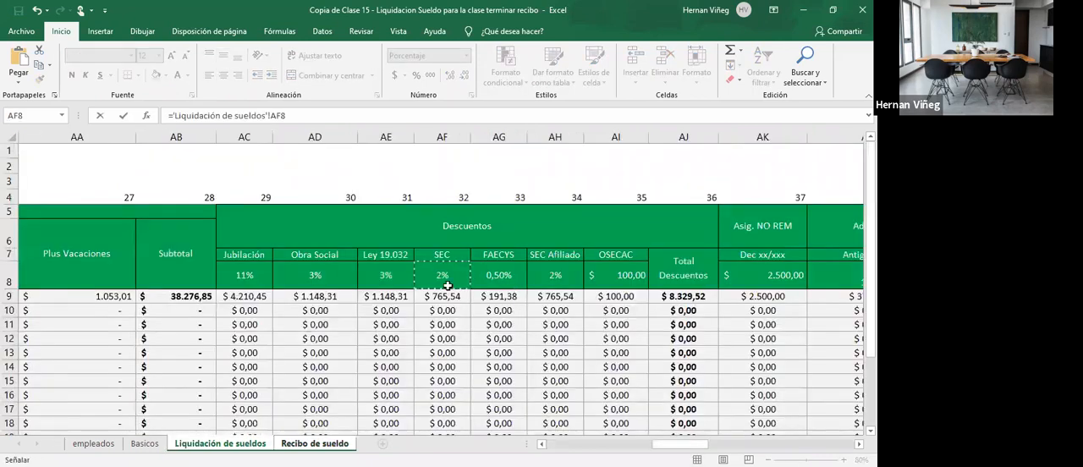
key(Return)
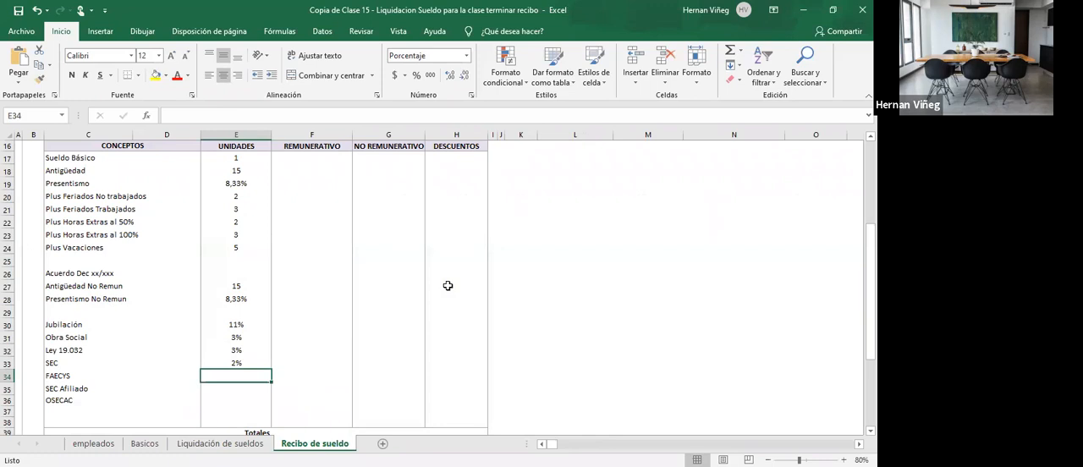
text(=)
click(220, 443)
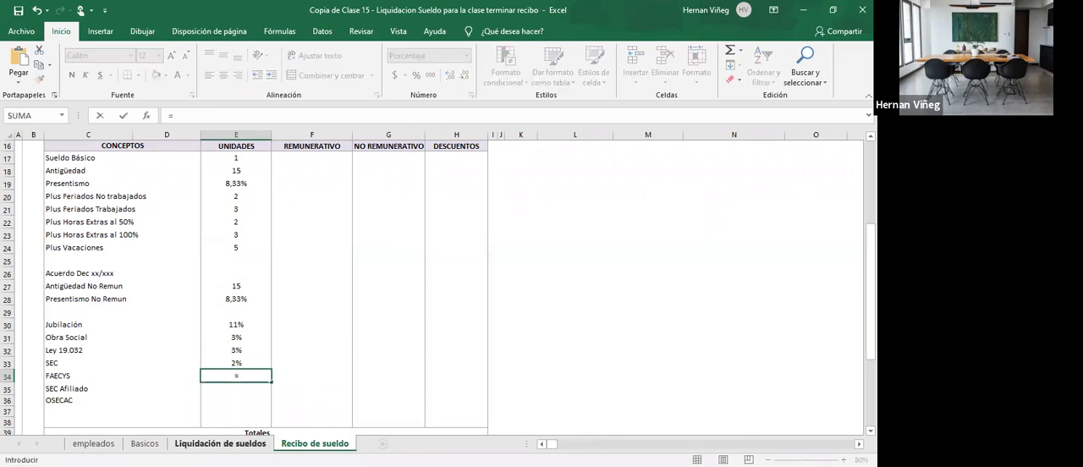
click(500, 275)
key(Return)
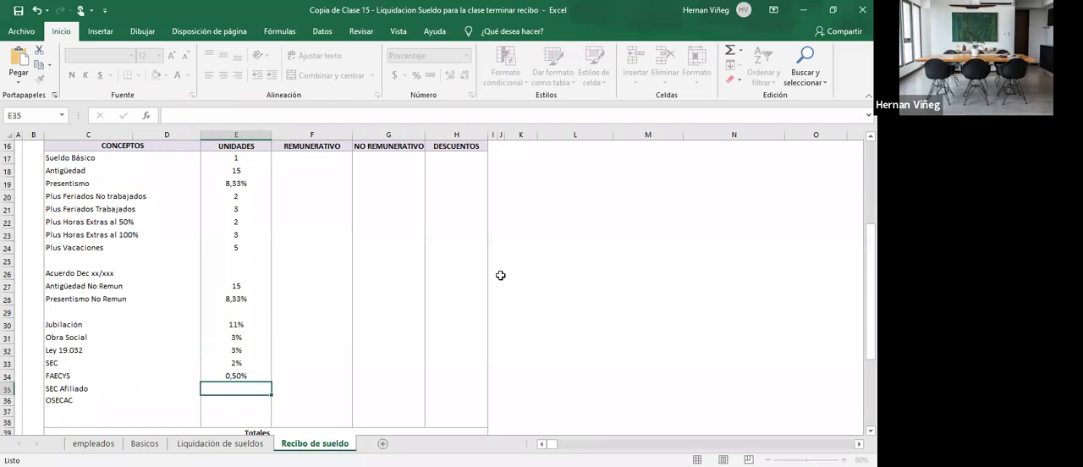
- Link the SEC Afiliado units cell E35 to the SEC Afiliado percentage in AH8 of Liquidación de sueldos
key(alt+Tab)
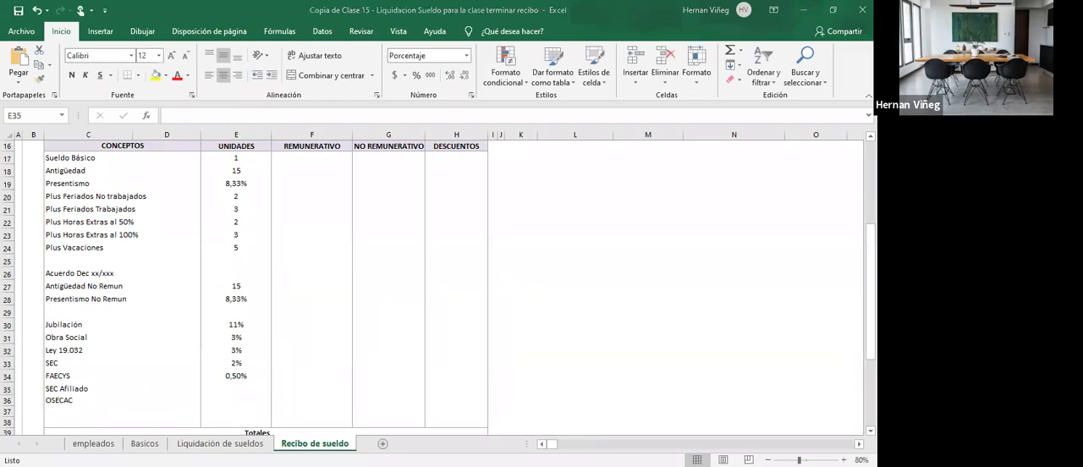
key(alt+Tab)
text(=)
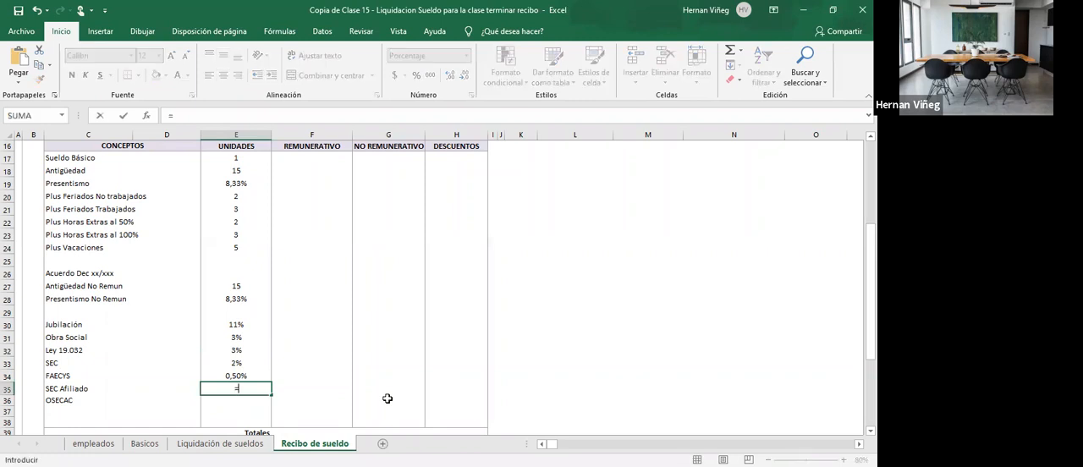
click(220, 443)
click(558, 278)
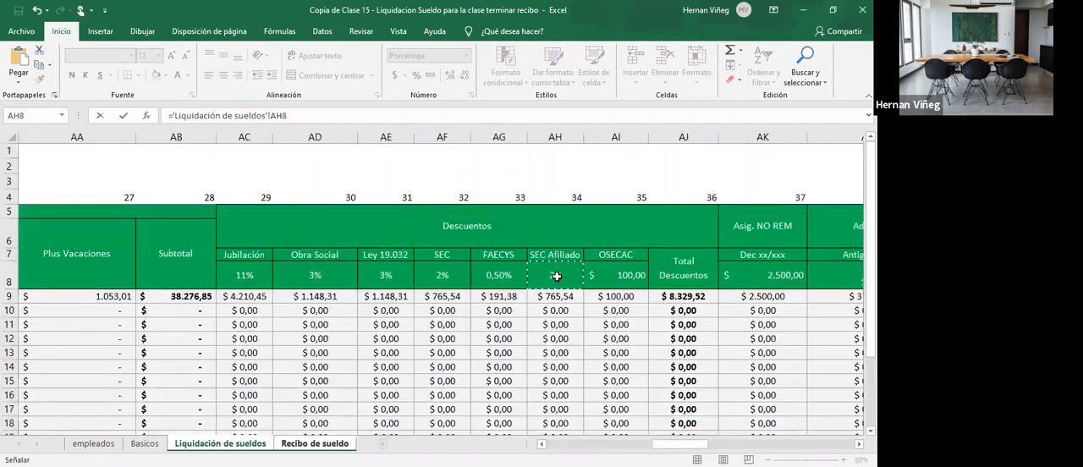
key(Return)
key(alt+Tab)
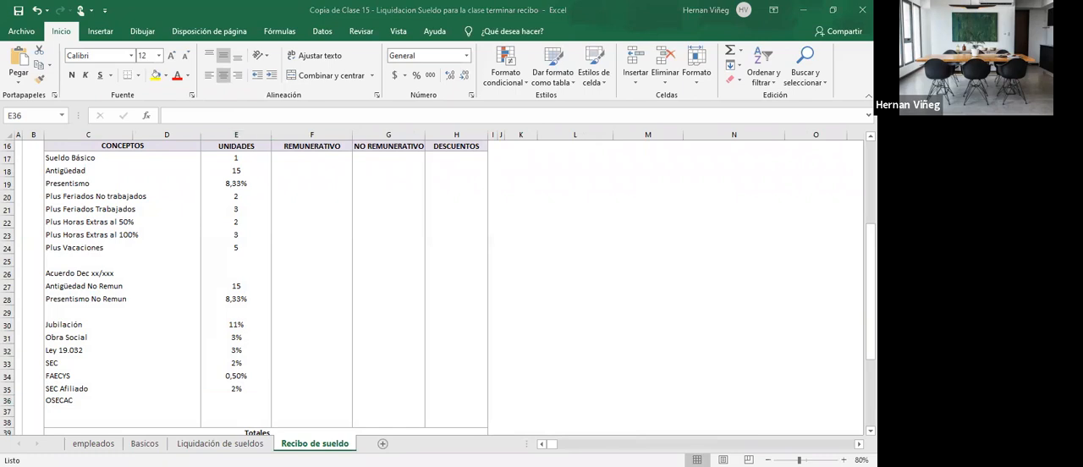
- Check the OSECAC Afiliado column in Liquidación de sueldos and enter 1 as the OSECAC units in E36 of Recibo de sueldo
click(232, 398)
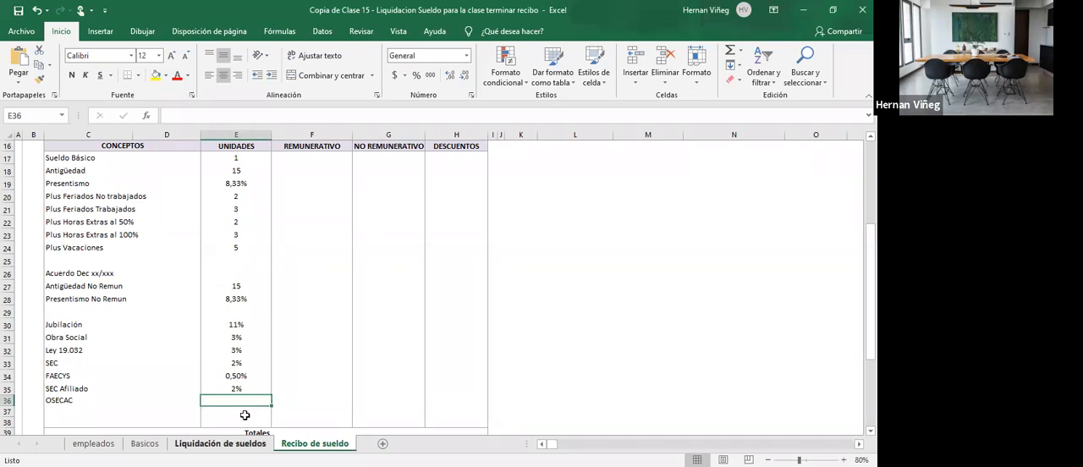
click(240, 441)
scroll(156, 278, left, 9)
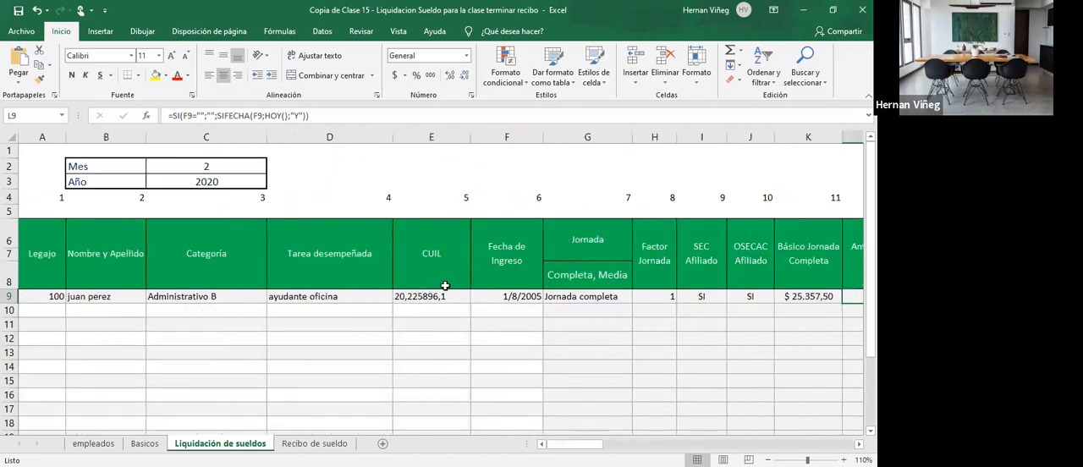
click(732, 296)
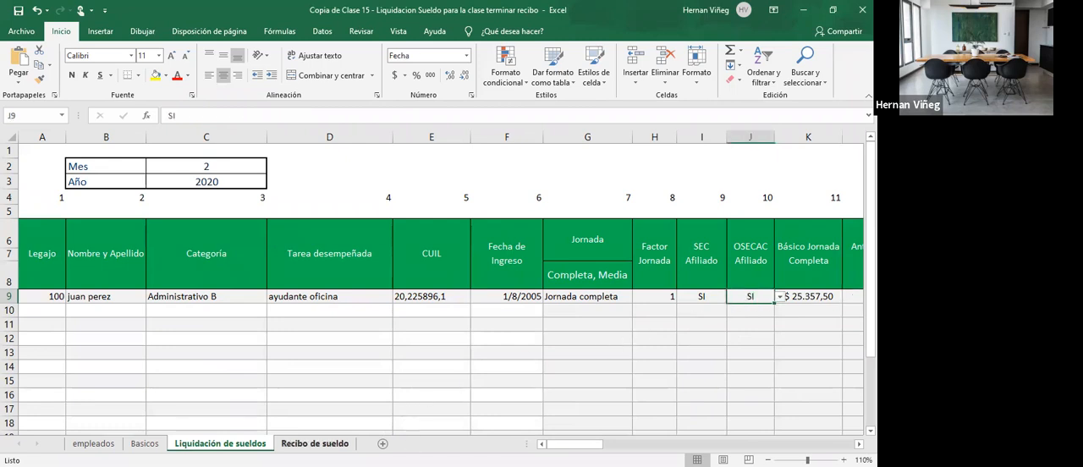
click(314, 444)
text(1)
key(Return)
- Check the column number of Básico según Jornada in Liquidación de sueldos for the Sueldo Básico remunerative amount in Recibo de sueldo
click(314, 158)
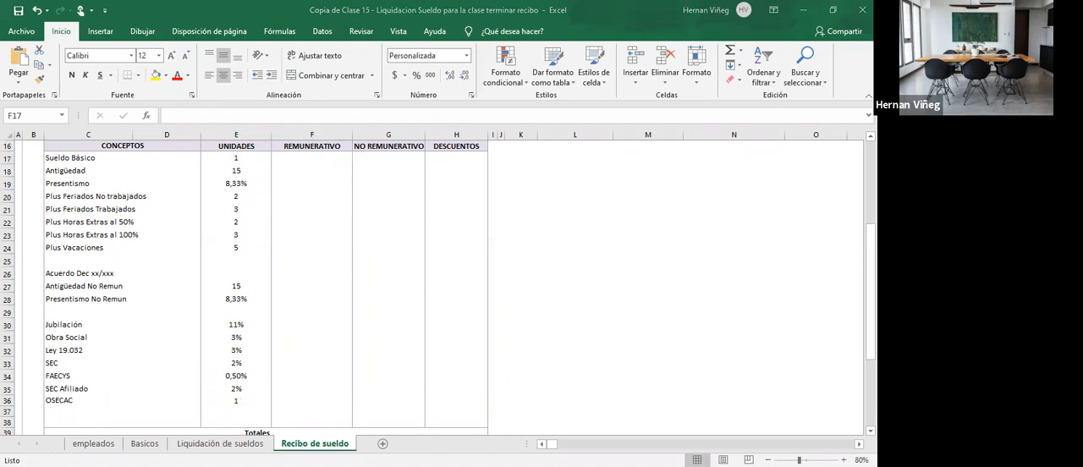
drag(298, 157, 299, 246)
click(299, 161)
click(299, 172)
click(300, 188)
click(301, 208)
click(305, 156)
click(255, 441)
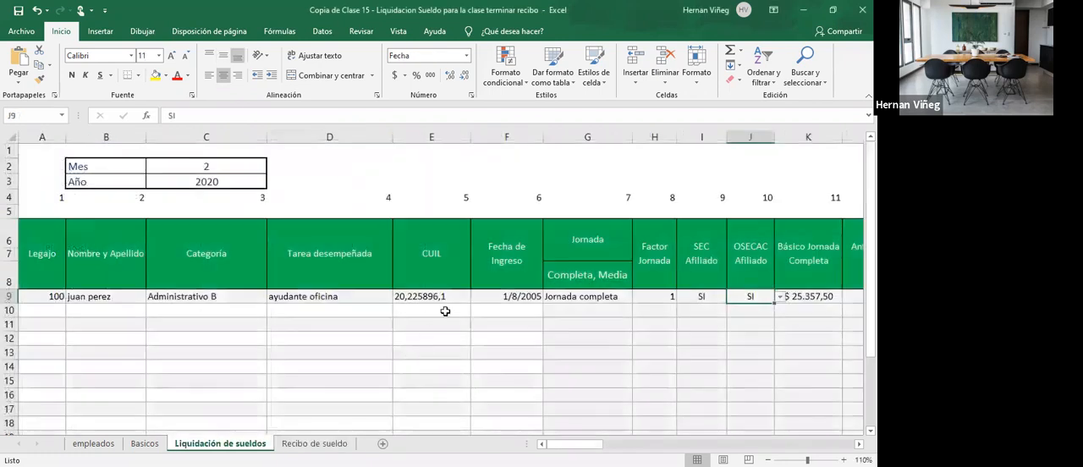
click(858, 443)
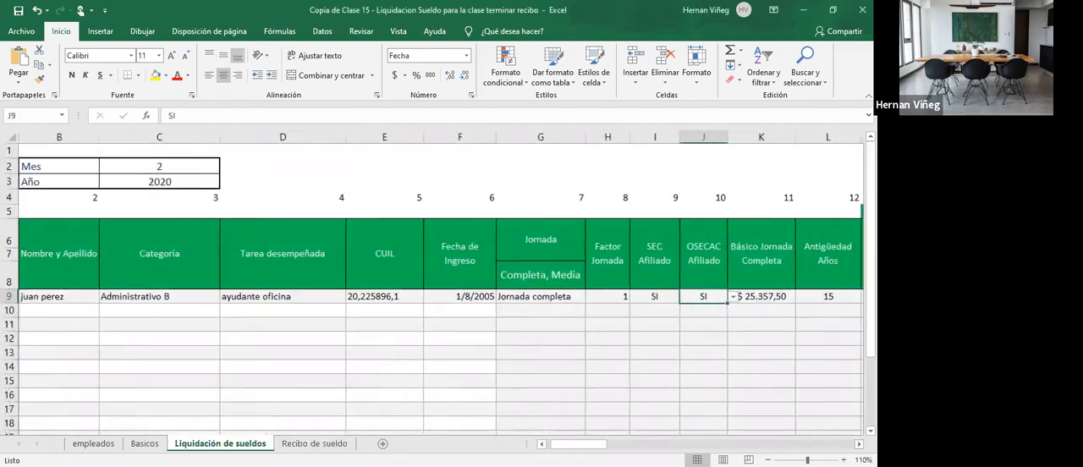
click(858, 443)
click(859, 444)
click(715, 302)
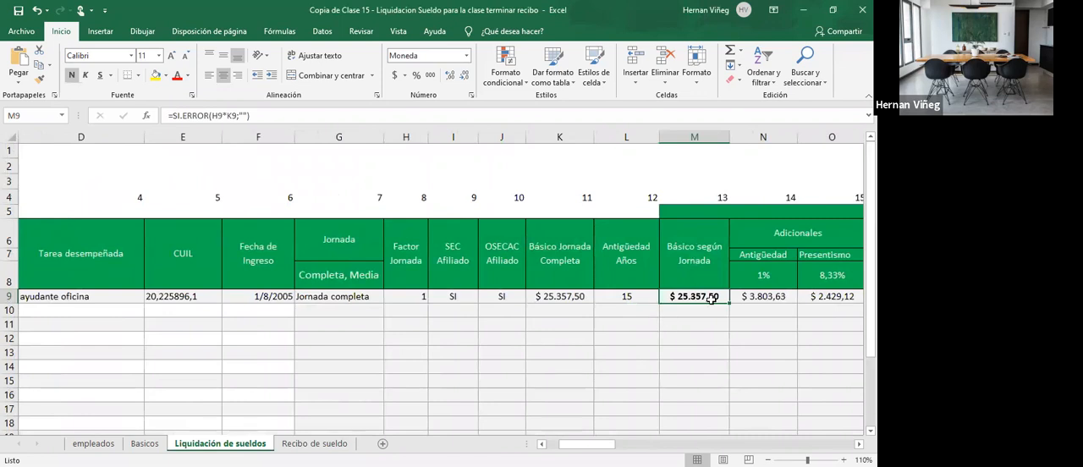
click(314, 443)
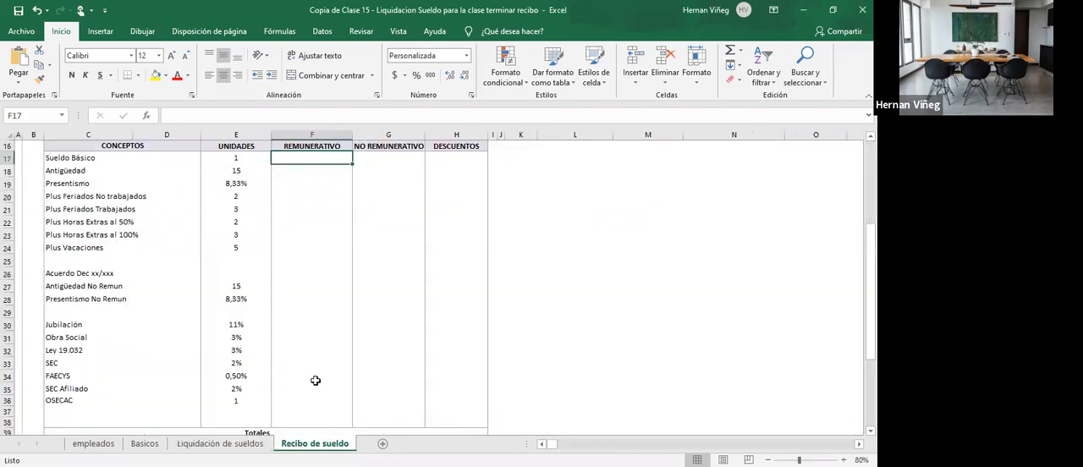
- Enter =BUSCARV(D1;liquidacion;13;0) in F17 of Recibo de sueldo as the Sueldo Básico remunerative amount
text(=)
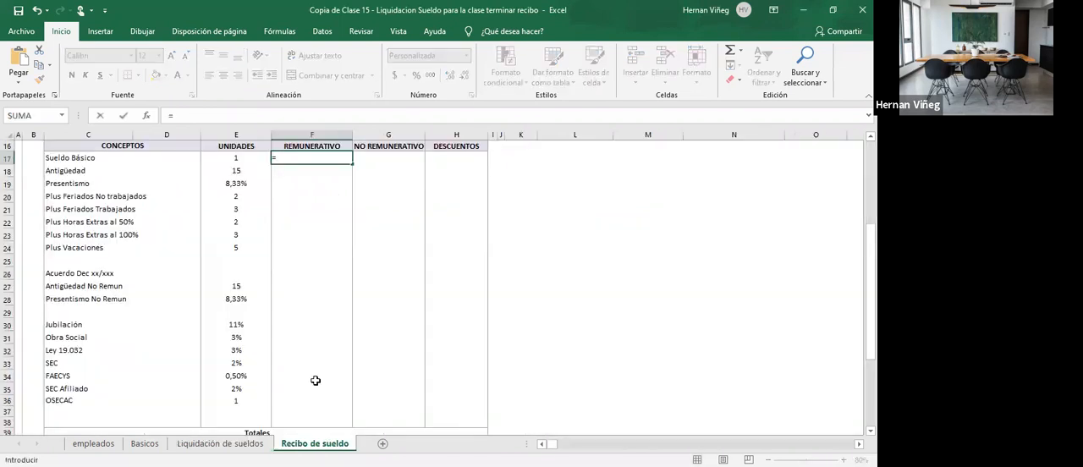
text(bus)
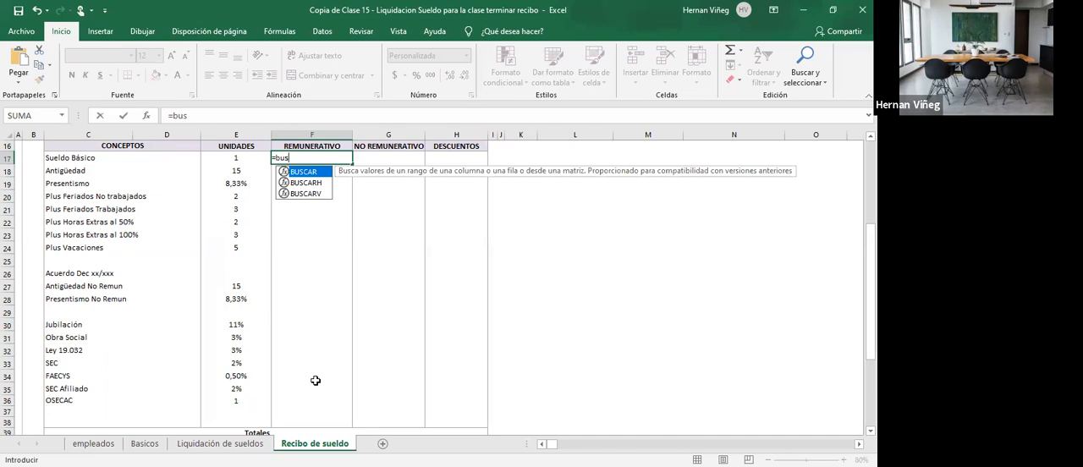
key(Down)
key(Down)
key(Tab)
scroll(315, 380, up, 3)
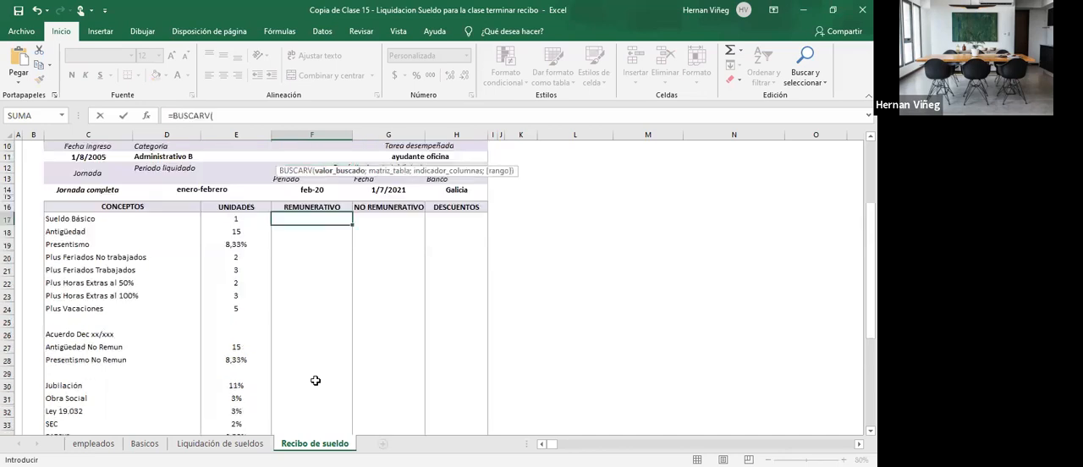
scroll(254, 177, up, 2)
click(227, 153)
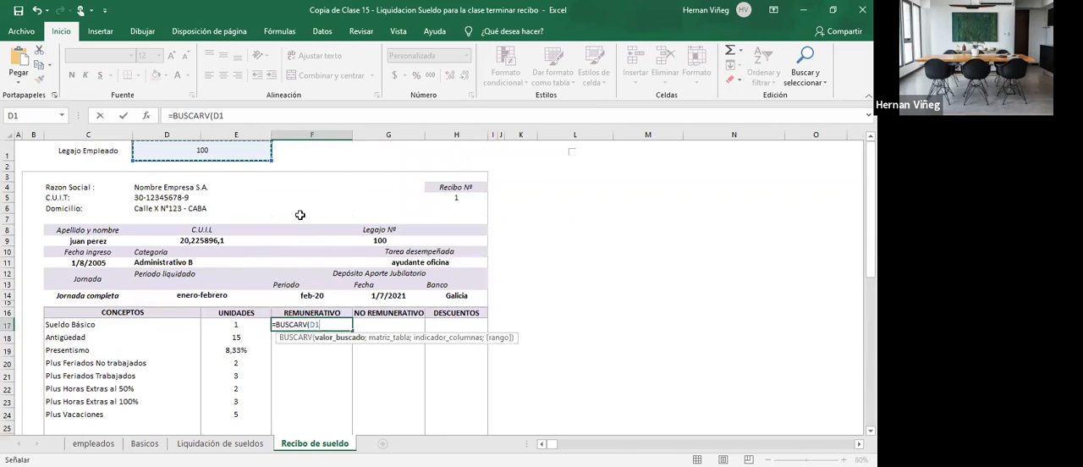
text(;)
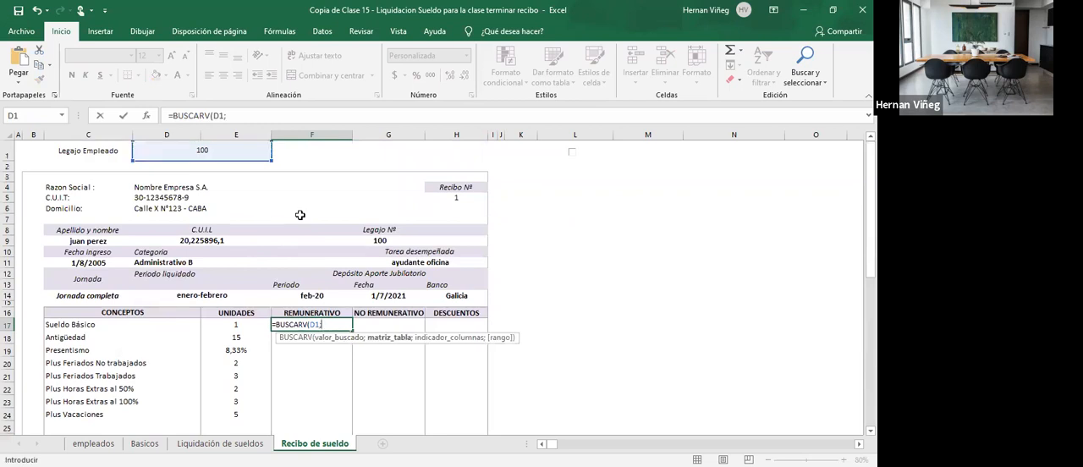
text(liquidacion;13;0)
key(Return)
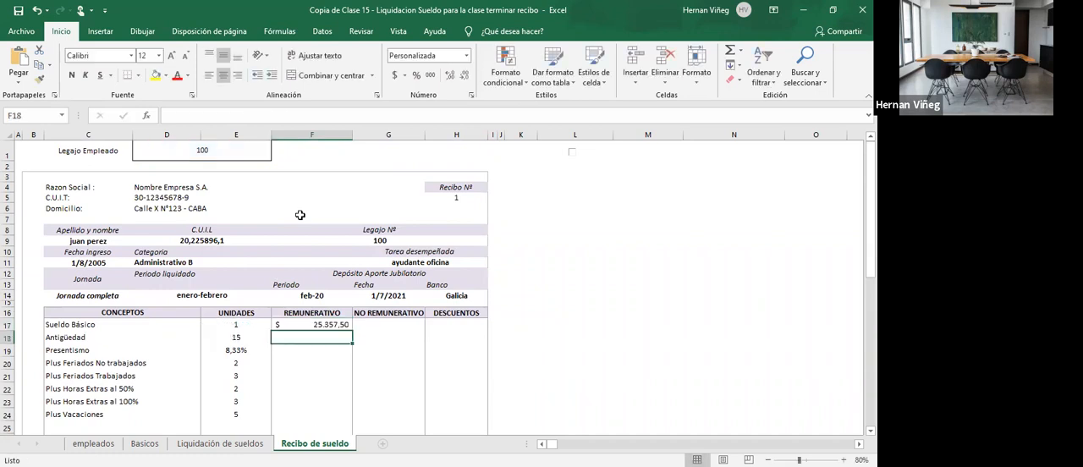
- Make the D1 reference in F17's formula absolute as $D$1 and copy the formula down through Plus Vacaciones in F24
click(335, 322)
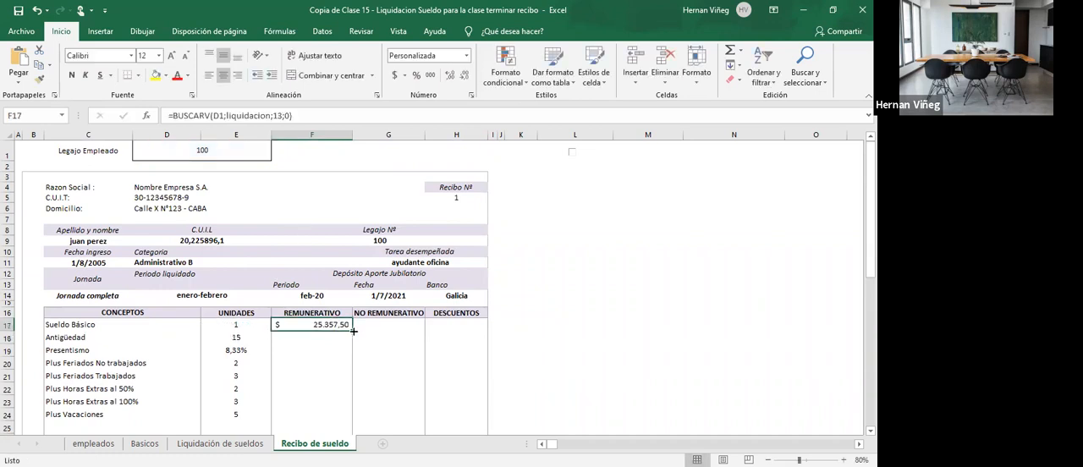
drag(354, 331, 349, 423)
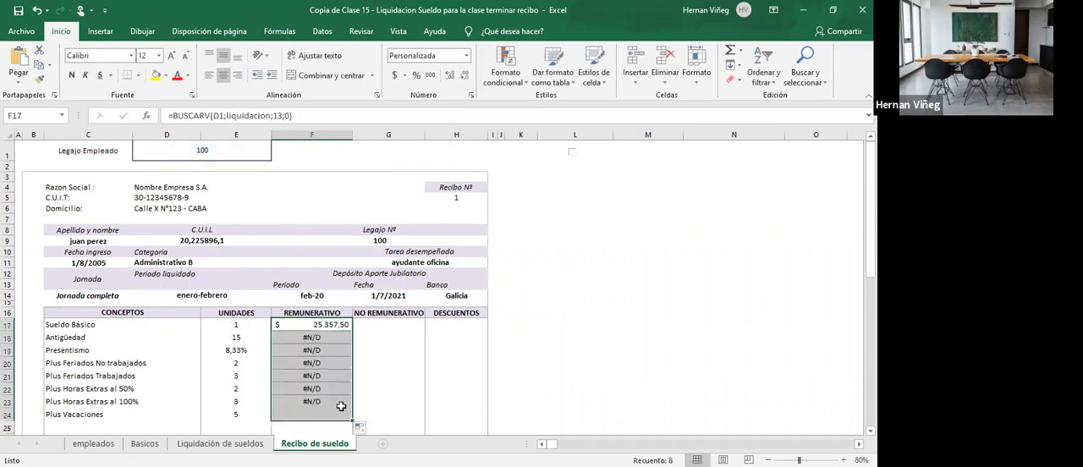
double_click(322, 324)
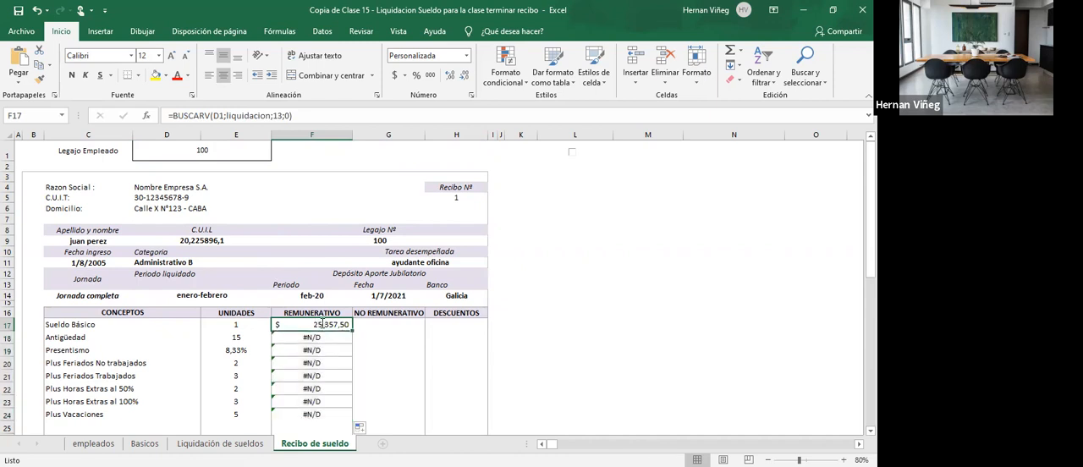
double_click(244, 324)
key(F4)
key(Return)
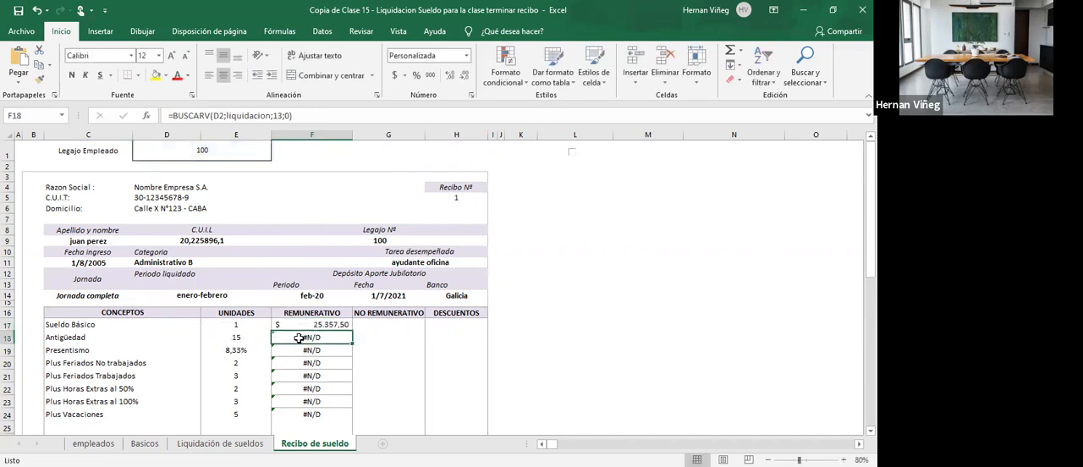
click(326, 329)
drag(353, 332, 356, 421)
- Change the column index of the Antigüedad lookup in F18 to 14
click(311, 338)
double_click(311, 338)
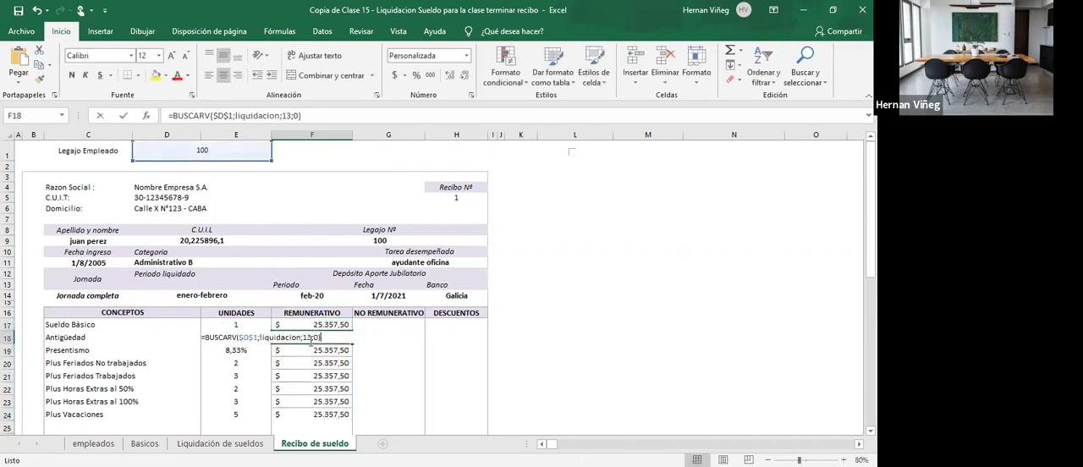
key(Escape)
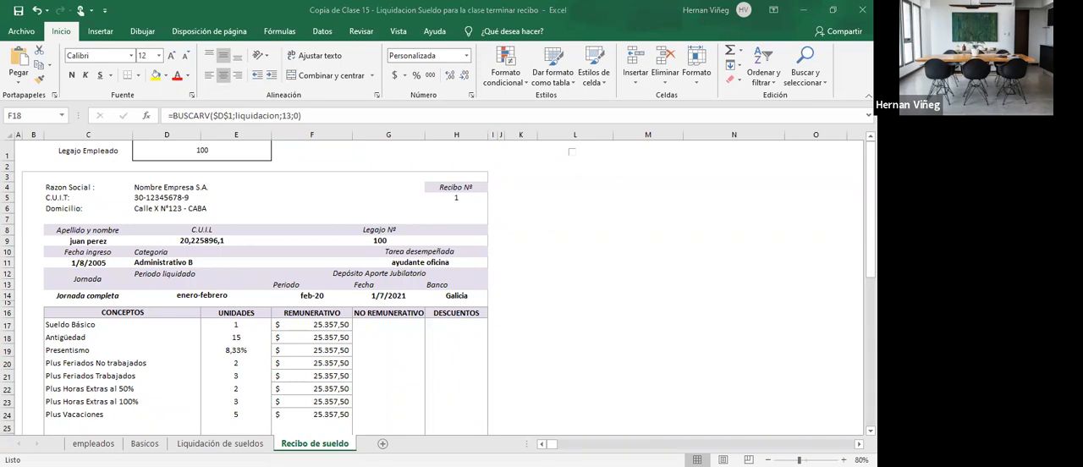
click(315, 338)
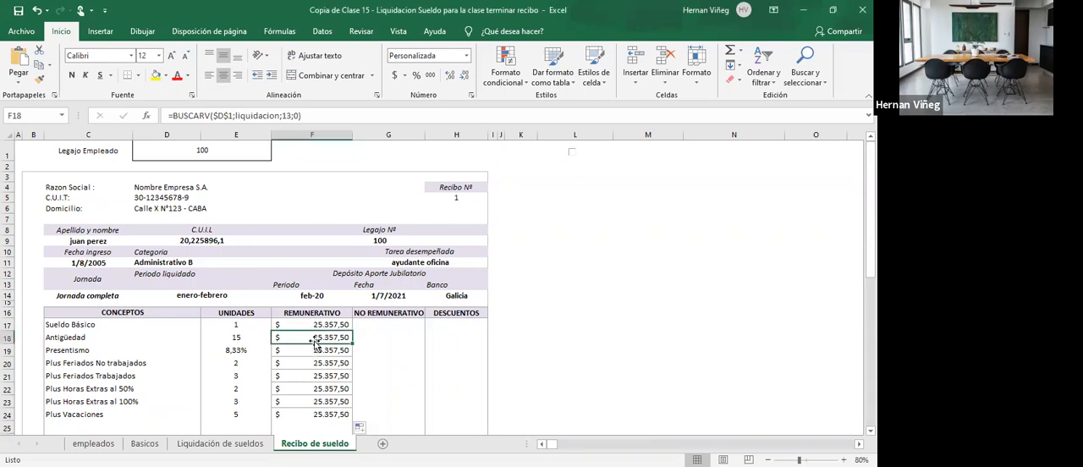
double_click(315, 338)
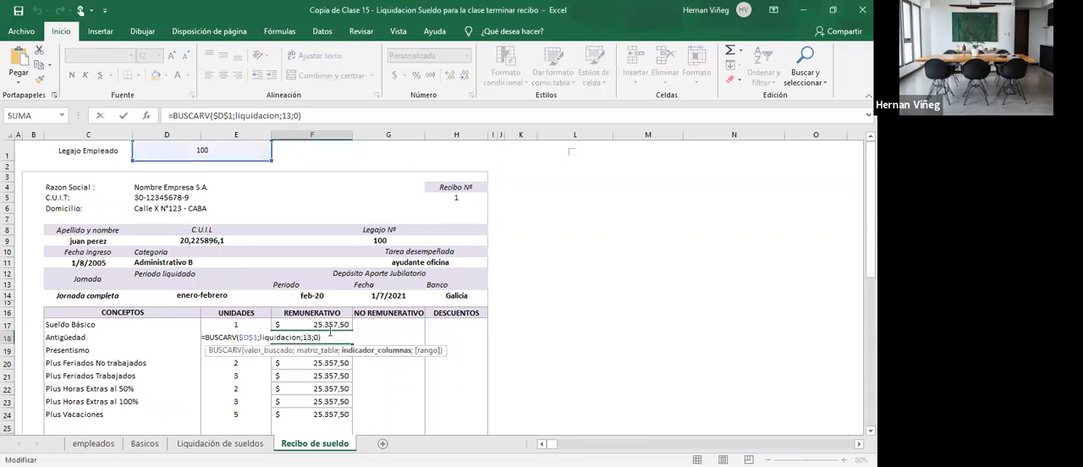
key(Return)
click(329, 336)
- Find the Presentismo amount column in Liquidación de sueldos and set the column index of the lookup in F19 to 15
click(220, 444)
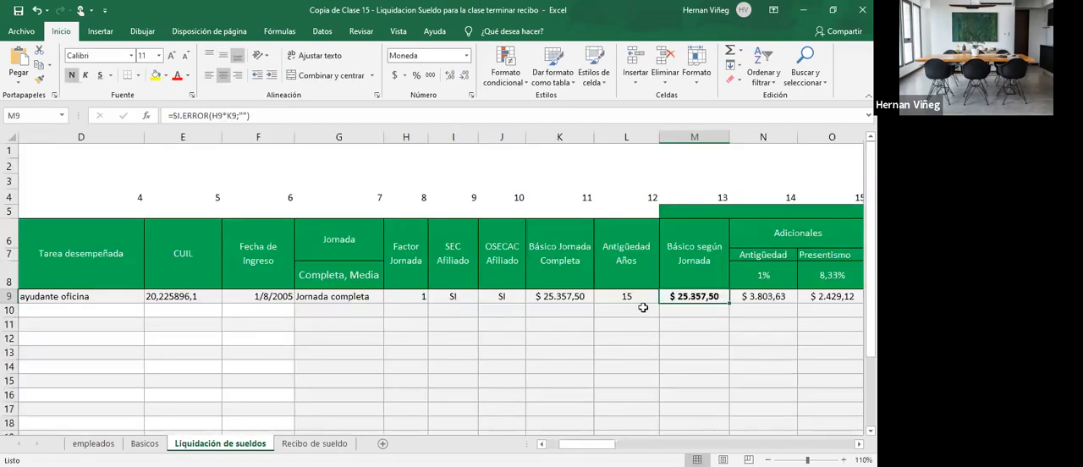
click(750, 297)
click(859, 444)
click(859, 444)
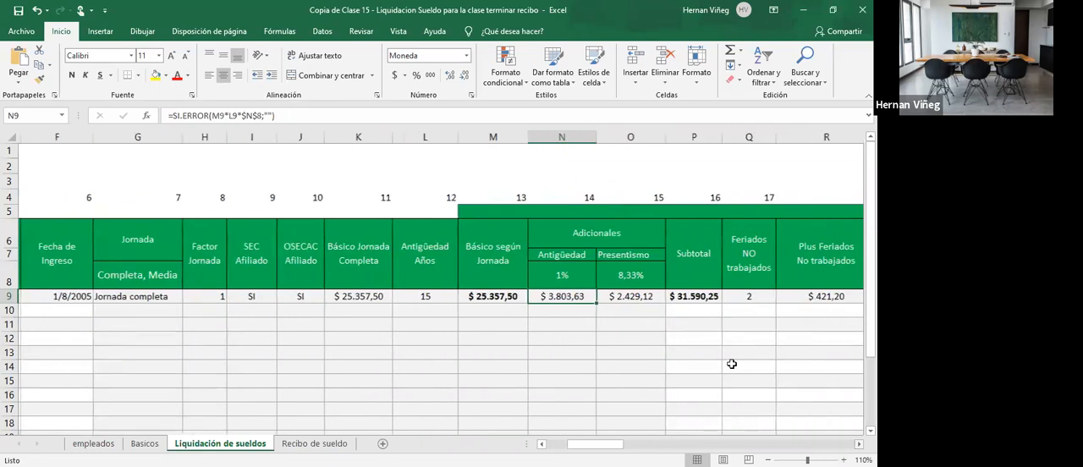
click(624, 298)
click(309, 444)
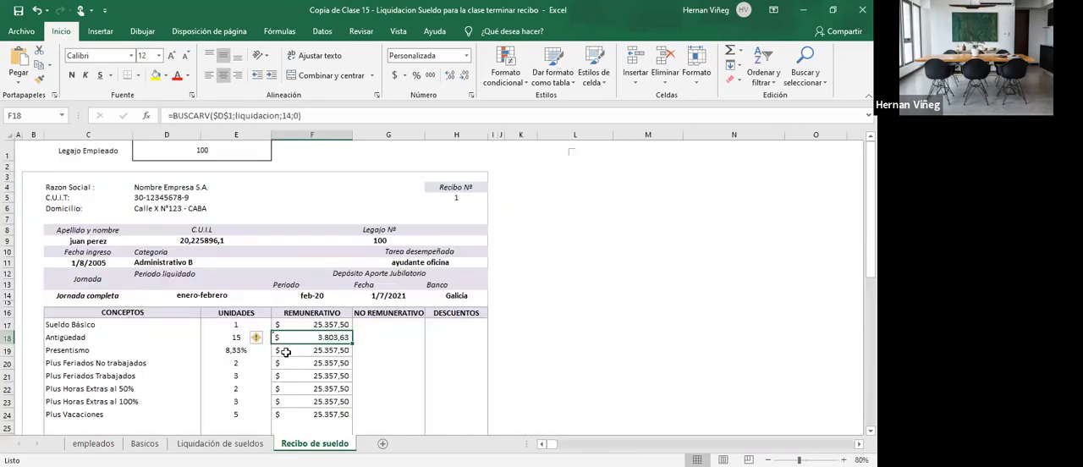
double_click(303, 350)
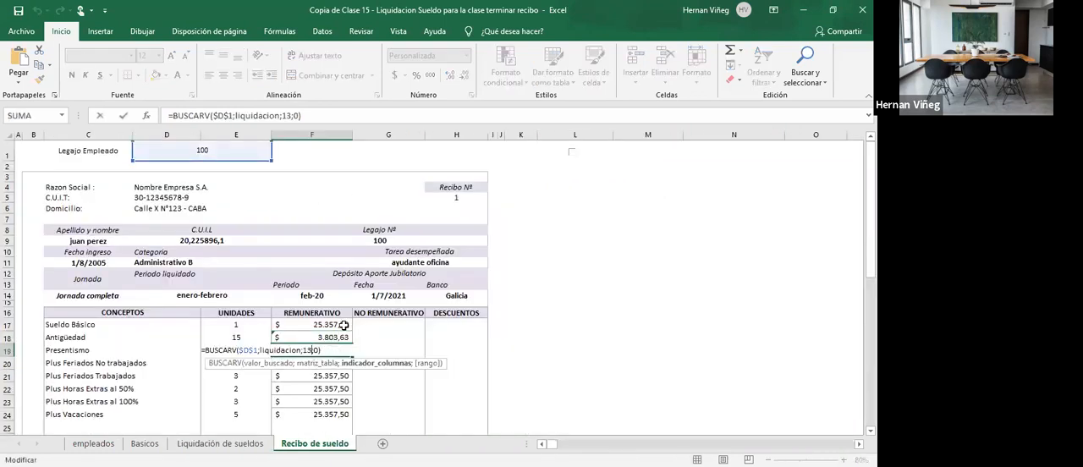
key(BackSpace)
text(5)
key(Return)
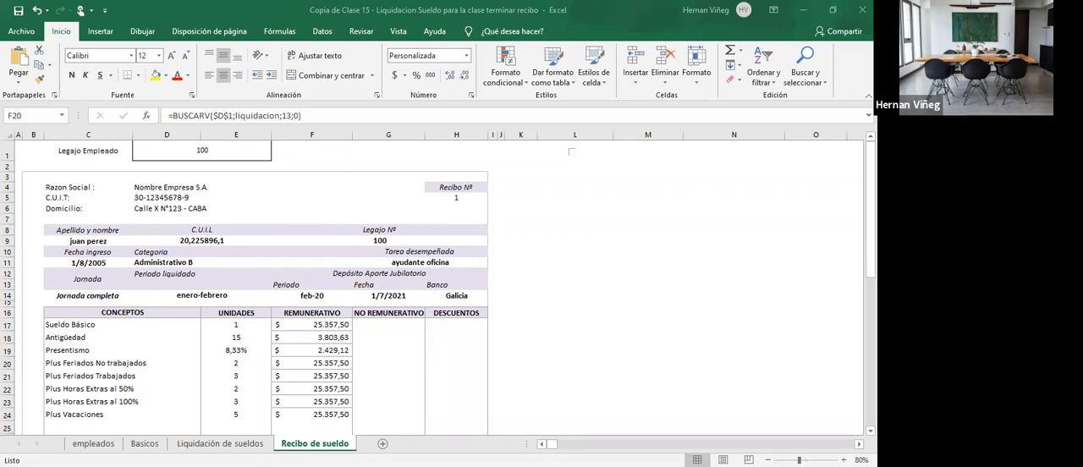
- Find the Plus Feriados No trabajados column in Liquidación de sueldos and set the column index of the lookup in F20 to 18
click(249, 445)
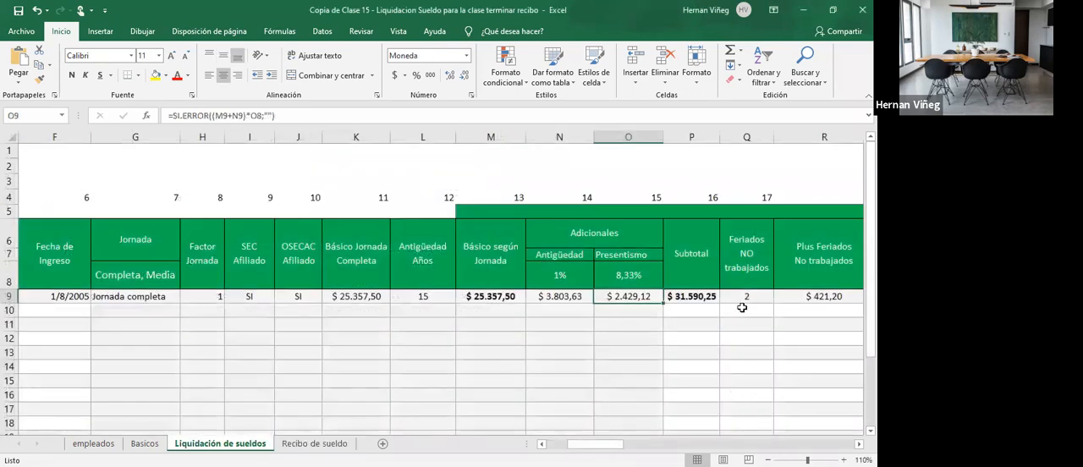
click(806, 296)
scroll(647, 295, right, 3)
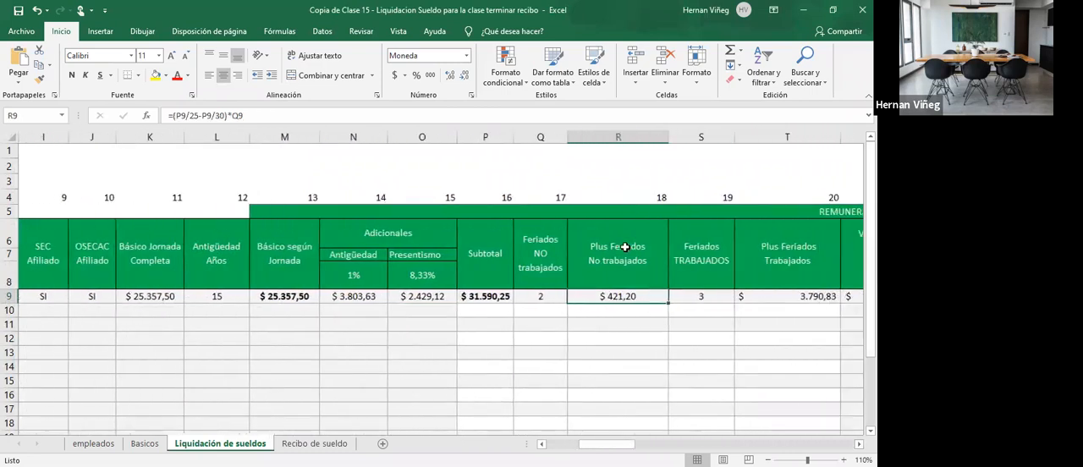
click(314, 443)
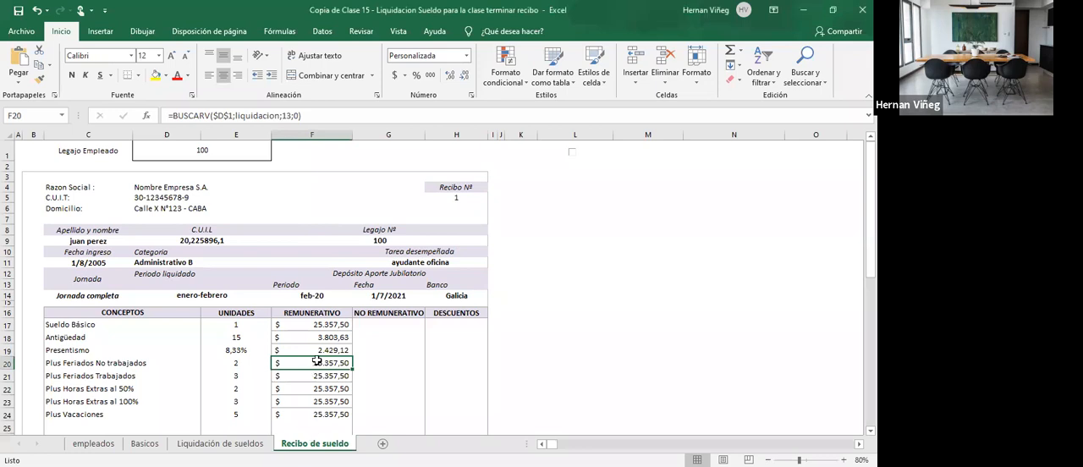
double_click(318, 361)
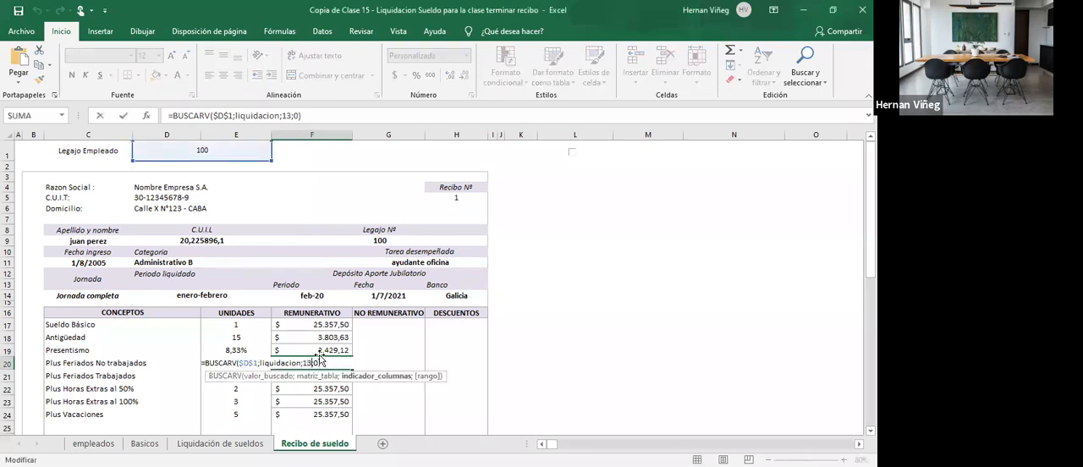
key(Return)
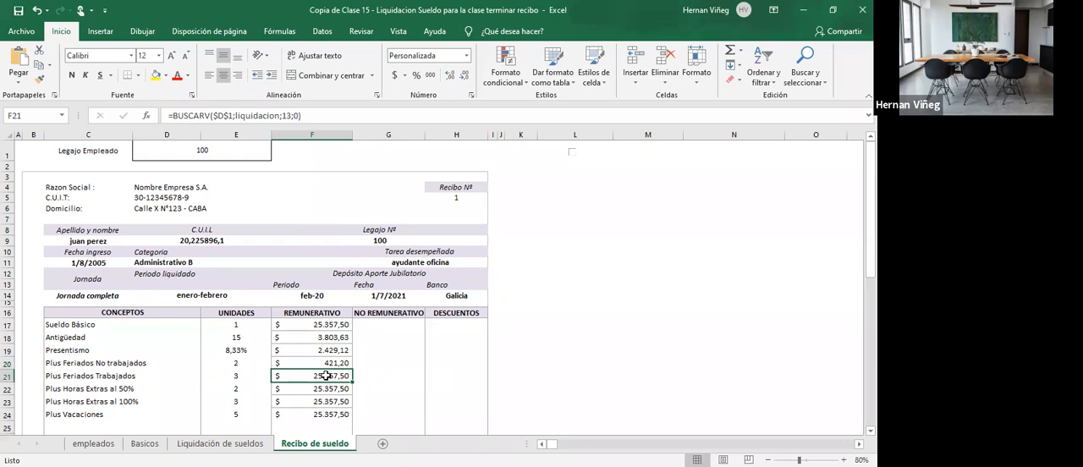
- Find the Plus Feriados Trabajados column in Liquidación de sueldos and set the column index of the lookup in F21 to 20
click(249, 443)
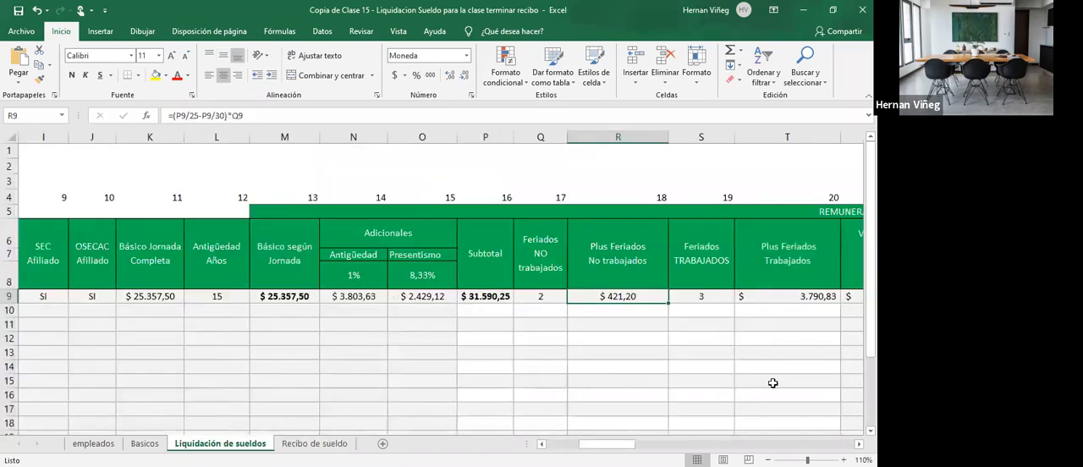
click(798, 297)
key(alt+Tab)
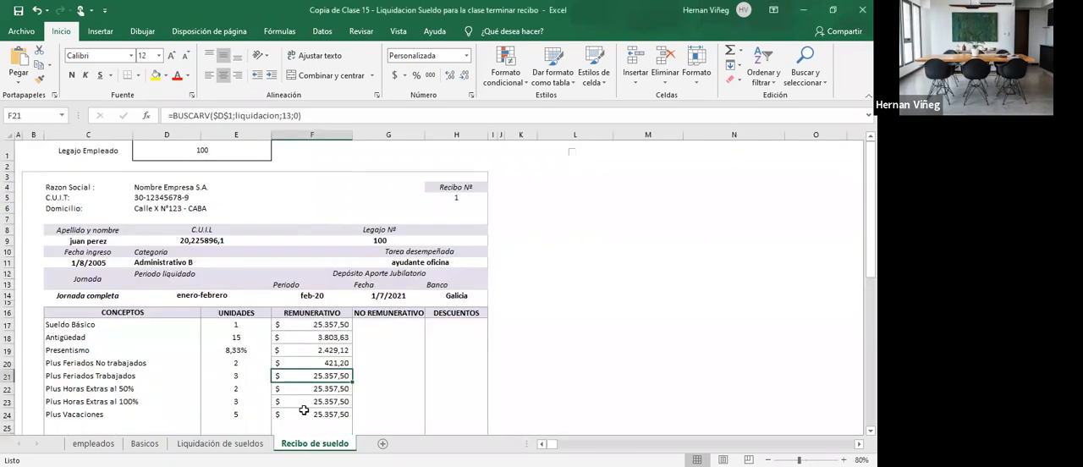
click(314, 443)
double_click(327, 378)
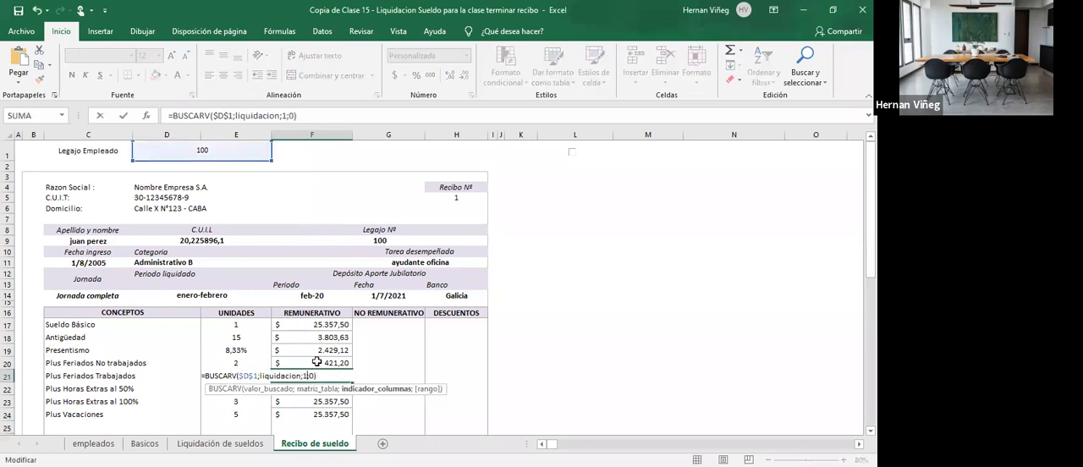
key(Return)
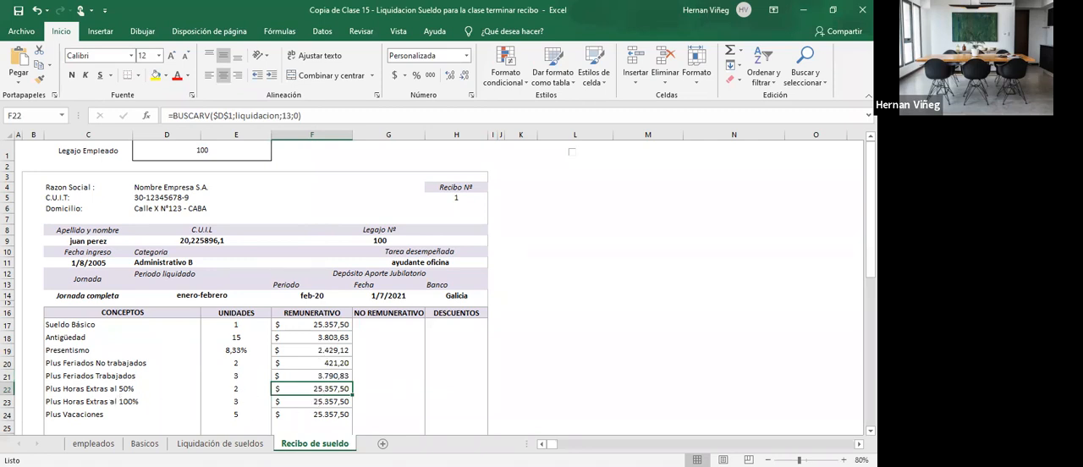
- Find the Plus Horas Extras al 50% column in Liquidación de sueldos and set the column index of the lookup in F22 to 23
click(220, 444)
scroll(650, 328, right, 5)
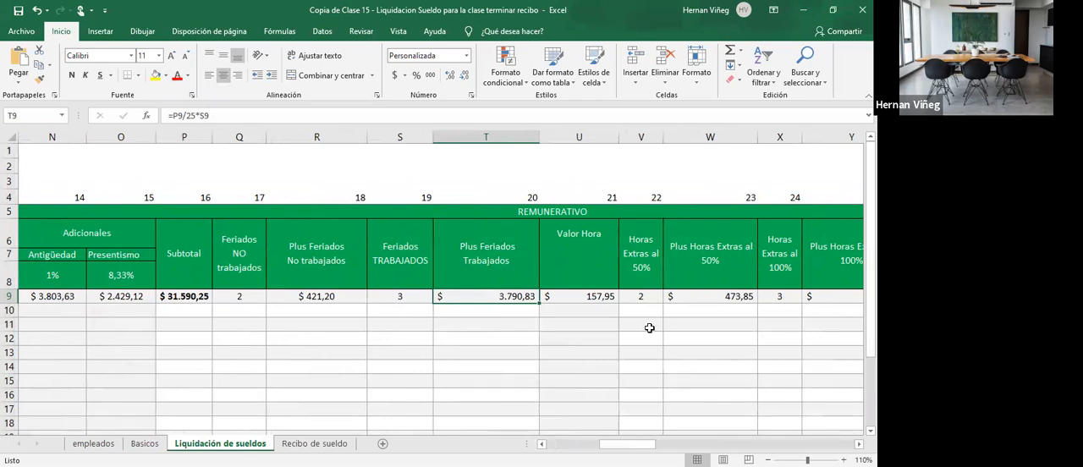
click(702, 297)
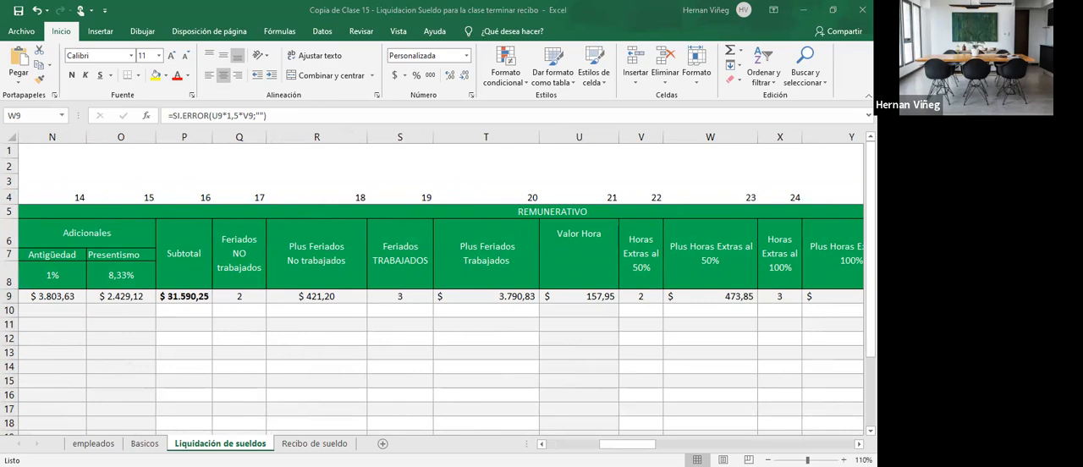
click(314, 443)
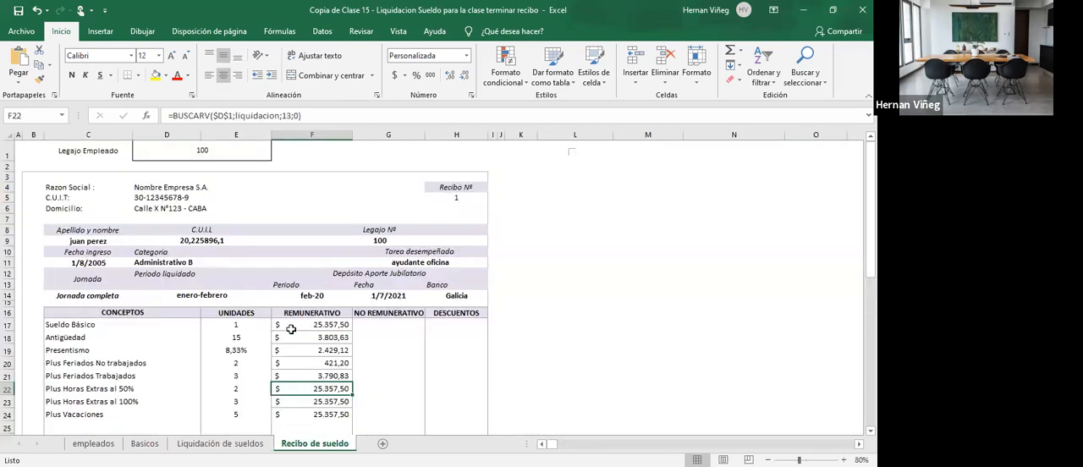
double_click(323, 391)
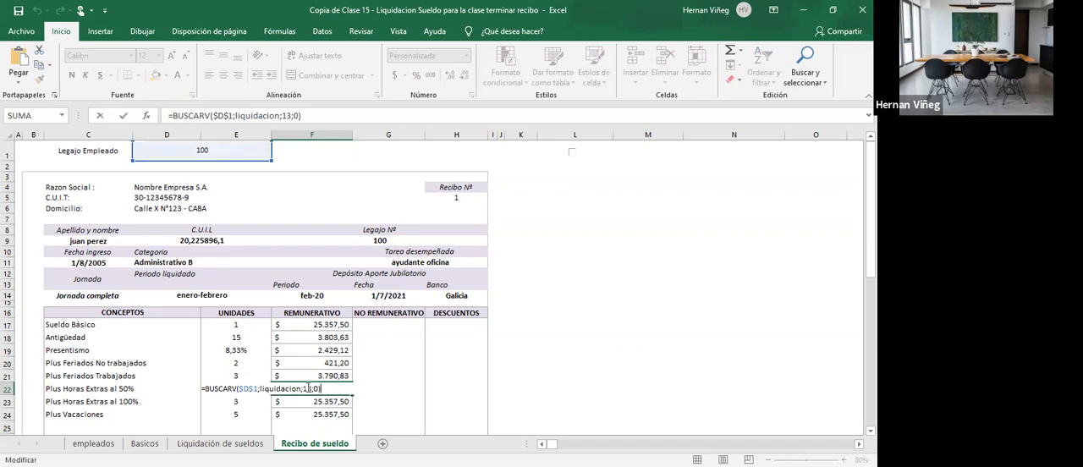
key(BackSpace)
key(Return)
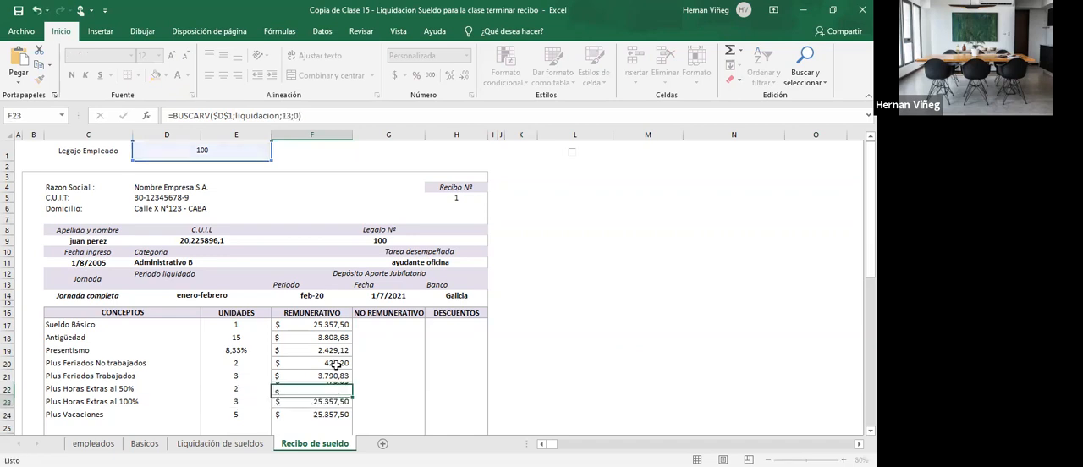
- Set the column index of the Plus Horas Extras al 100% lookup in F23 to 25
double_click(329, 401)
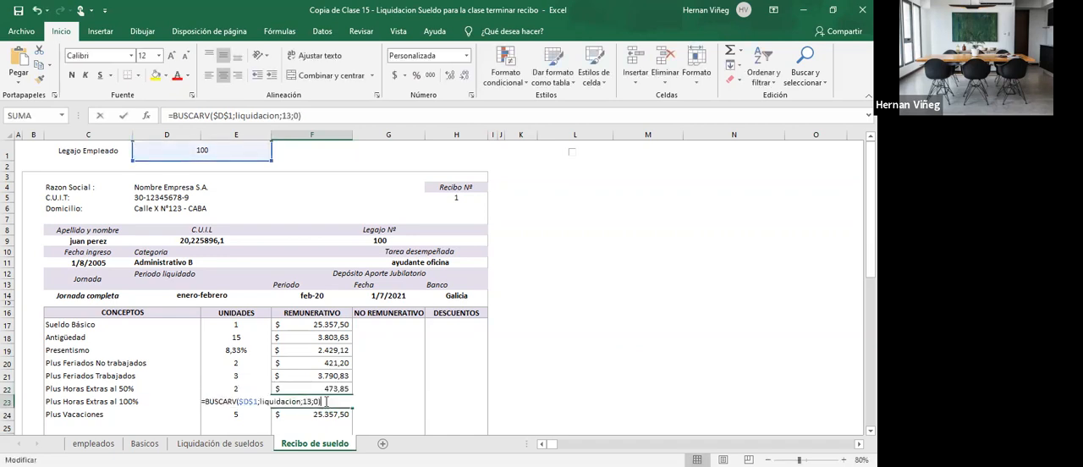
key(BackSpace)
key(BackSpace)
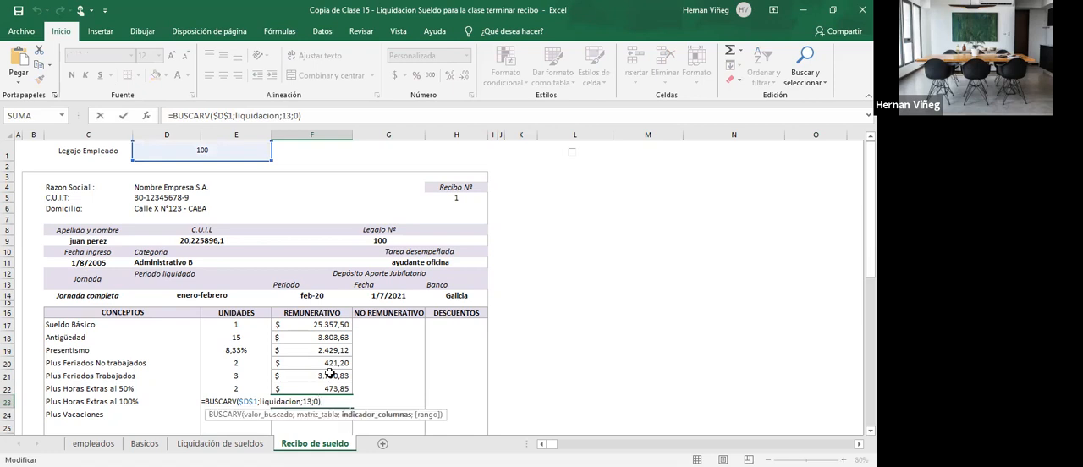
text(12)
key(Return)
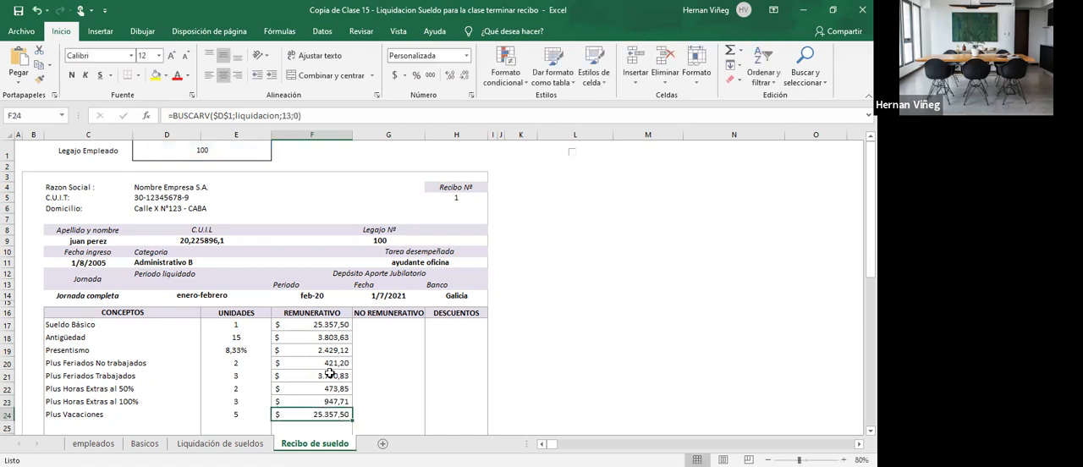
- Find the Plus Vacaciones column in Liquidación de sueldos and set the column index of the lookup in F24 to 27
click(220, 443)
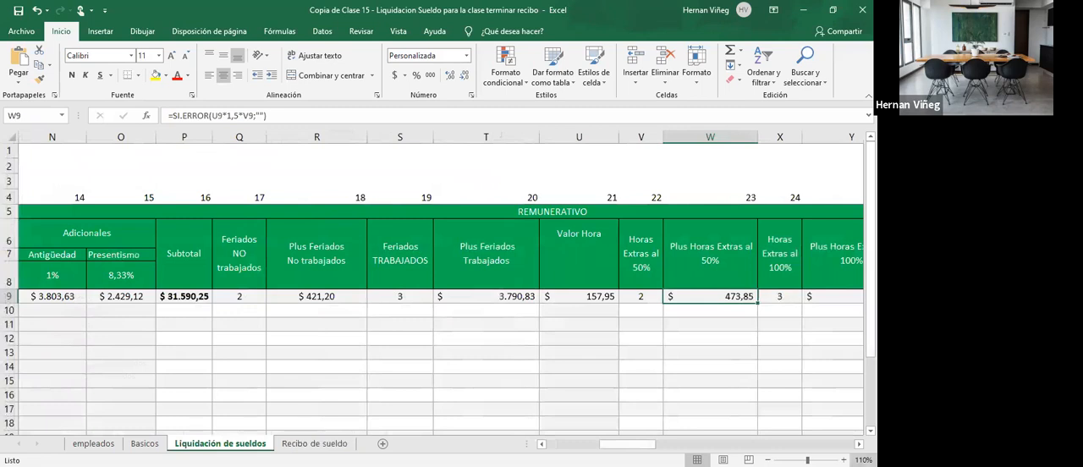
click(859, 444)
scroll(583, 375, right, 6)
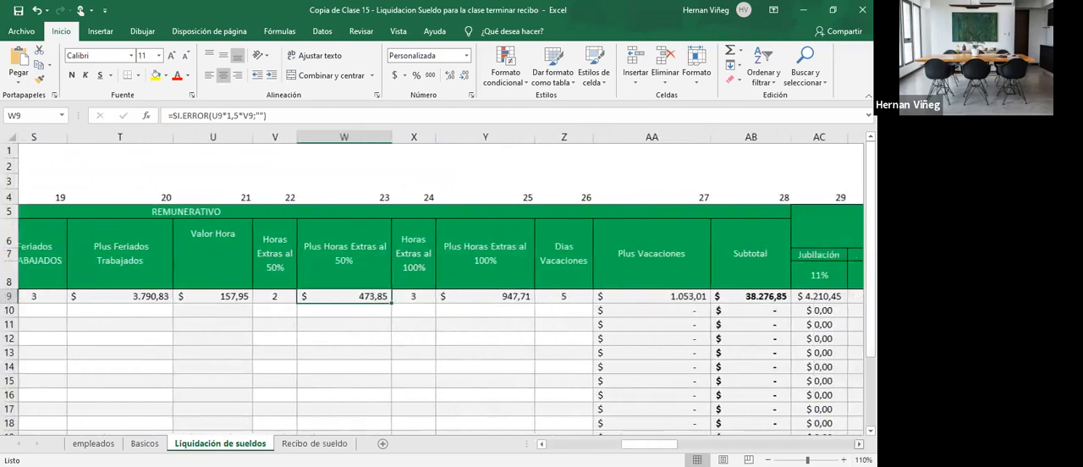
click(489, 298)
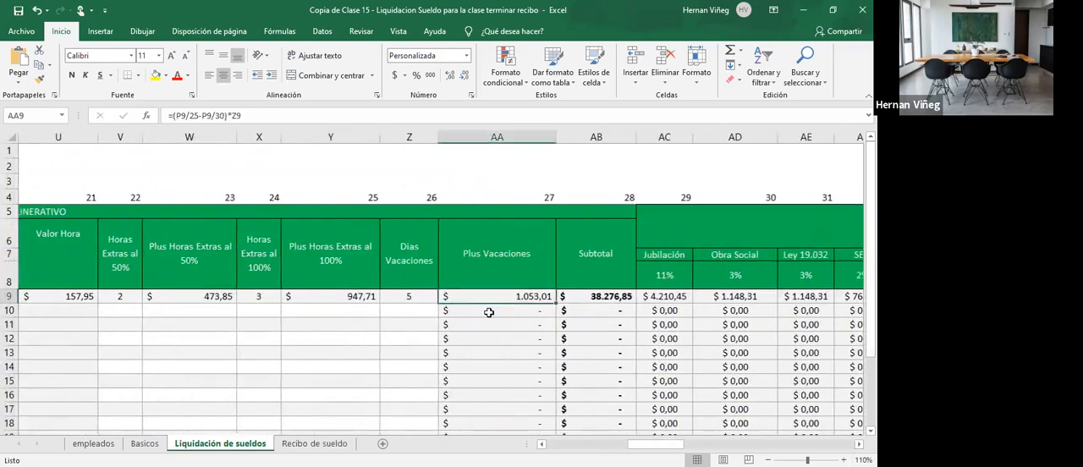
click(314, 444)
double_click(311, 409)
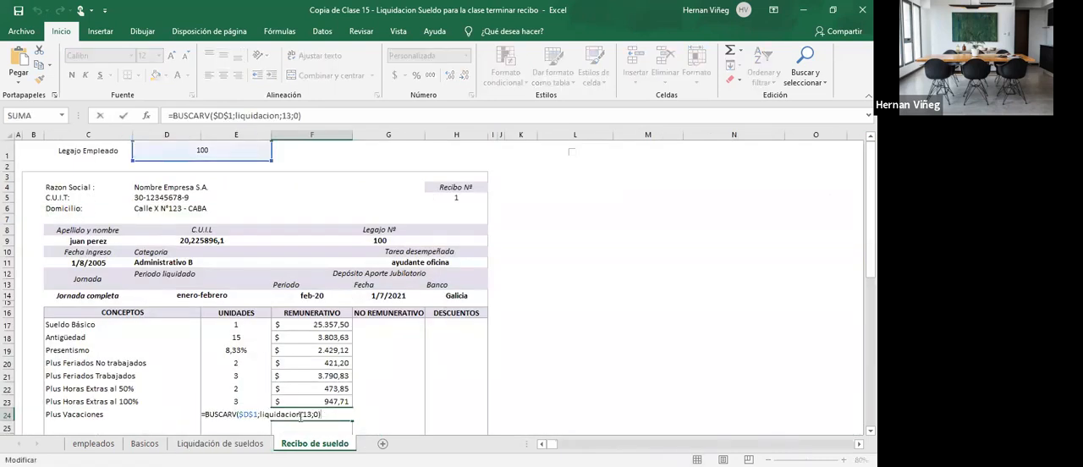
key(BackSpace)
key(BackSpace)
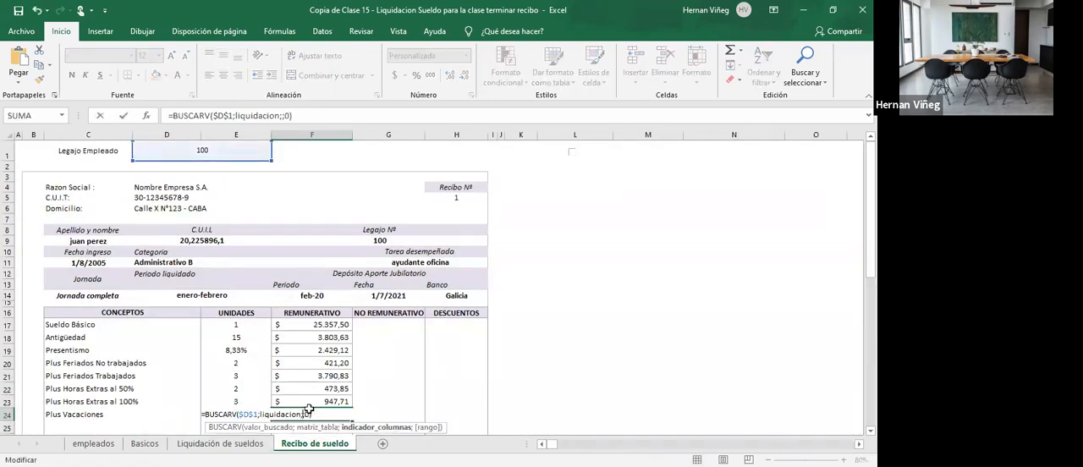
text(27)
key(Return)
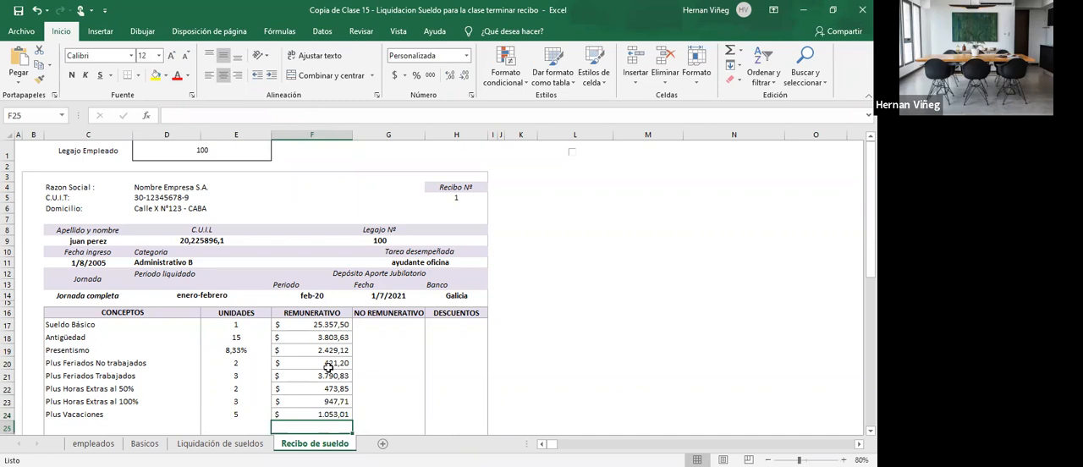
- Examine the non-remunerative columns AK to AM in Liquidación de sueldos and the No Remunerativo amounts in the finished Clase 15 workbook
scroll(334, 366, down, 2)
scroll(333, 366, down, 2)
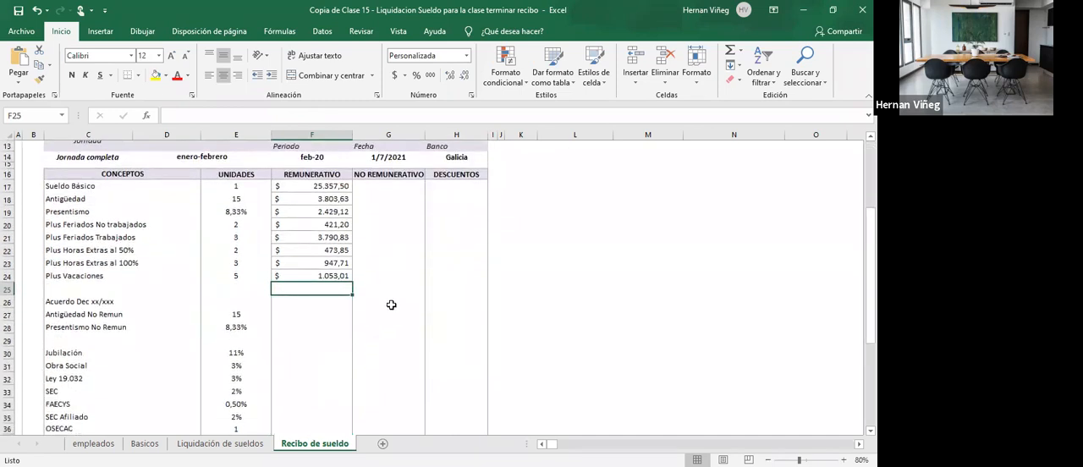
click(391, 304)
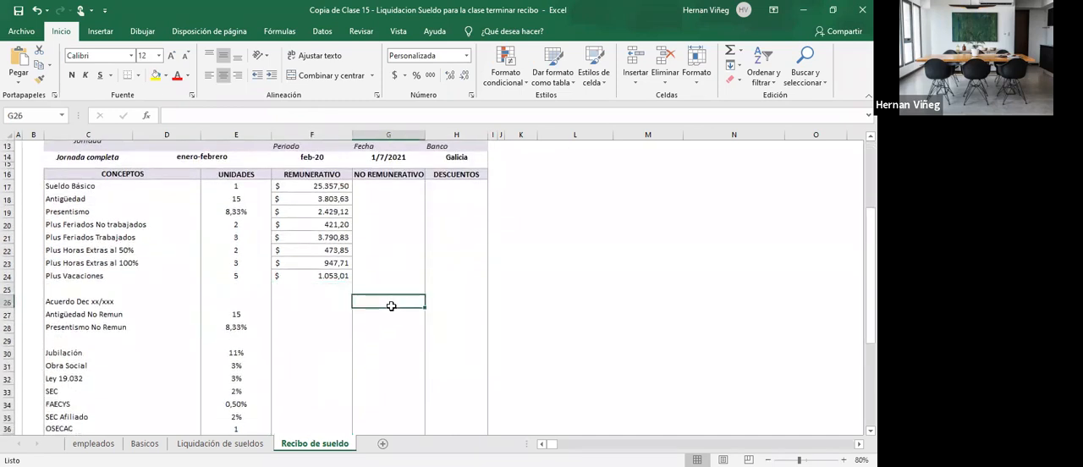
click(247, 445)
scroll(553, 388, right, 6)
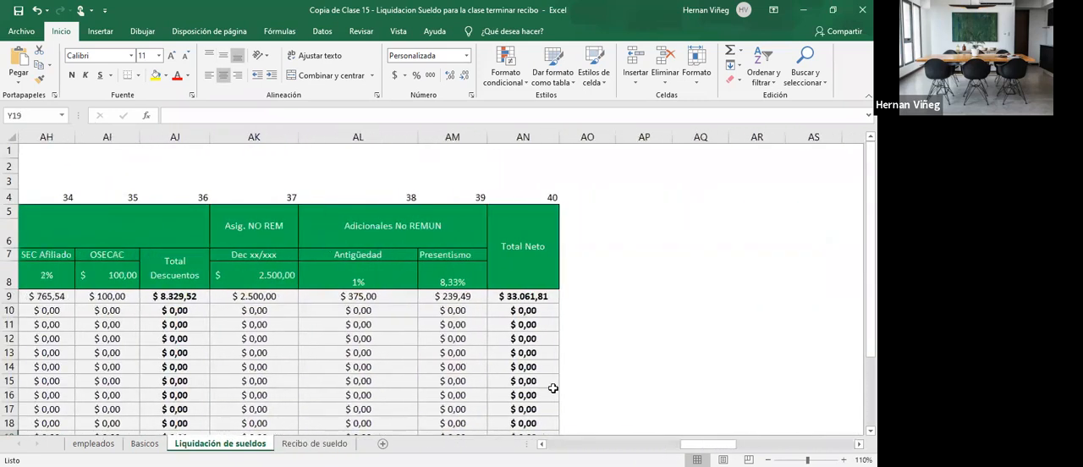
drag(249, 296, 452, 298)
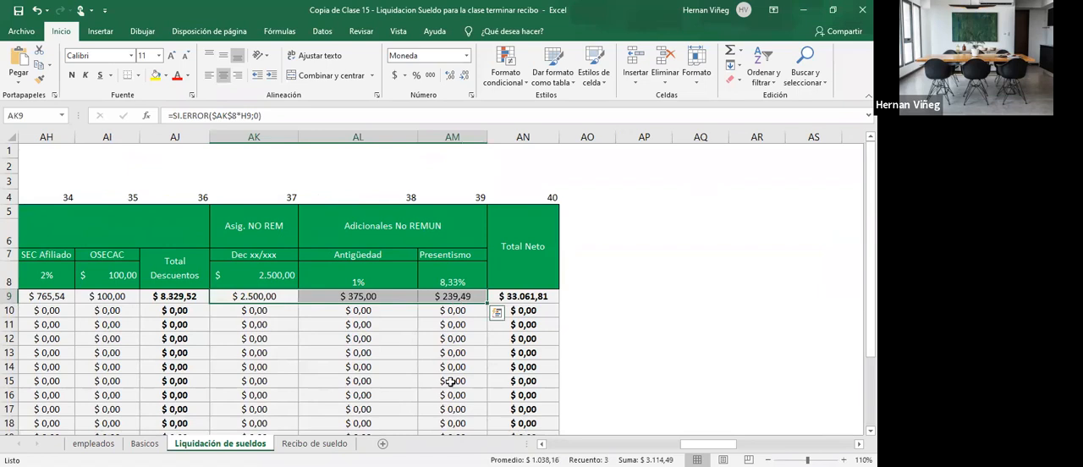
key(alt+Tab)
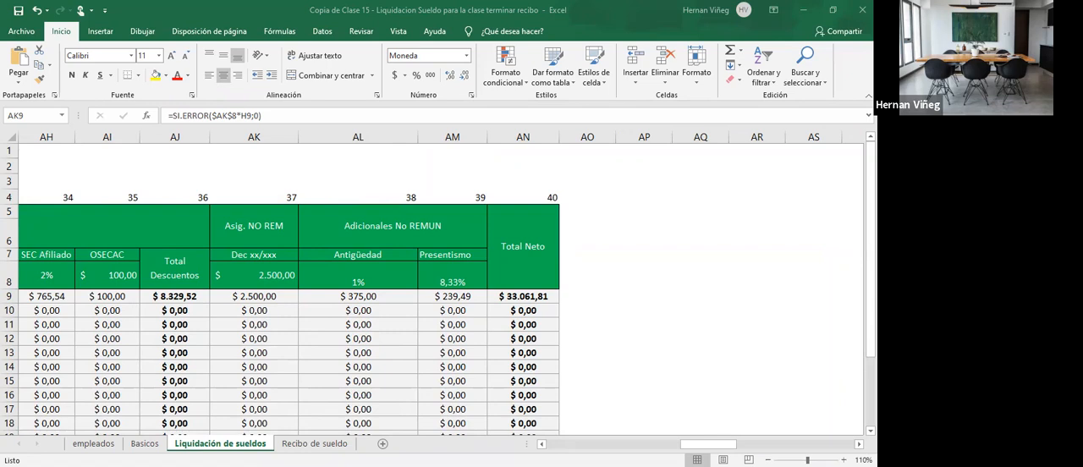
key(alt+Tab)
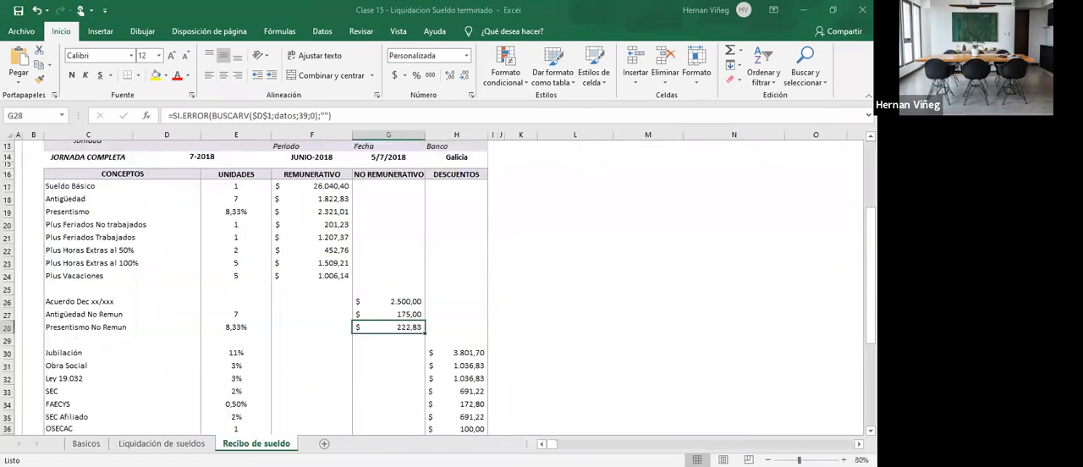
key(alt+Tab)
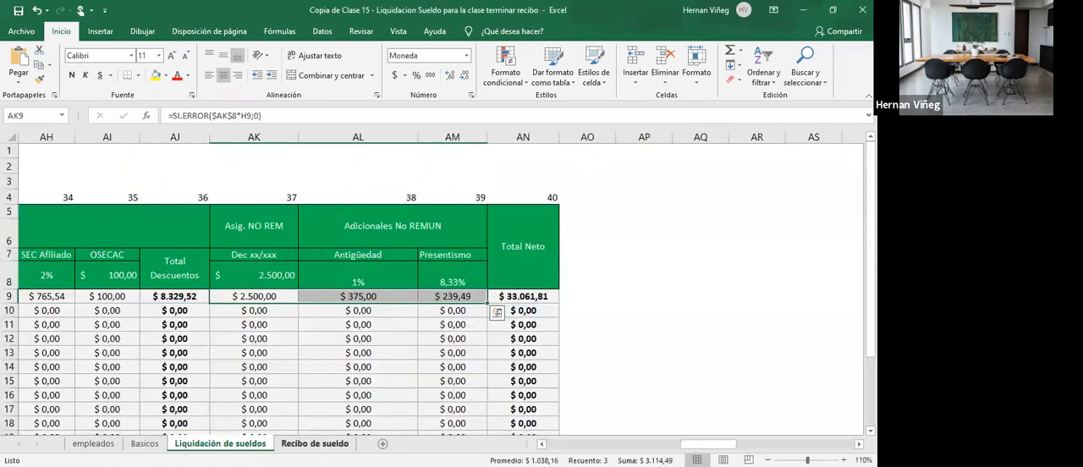
- Enter =BUSCARV($D$1;liquidacion;37;0) in G26 of Recibo de sueldo for the Acuerdo Dec xx/xxx amount
click(315, 444)
click(374, 303)
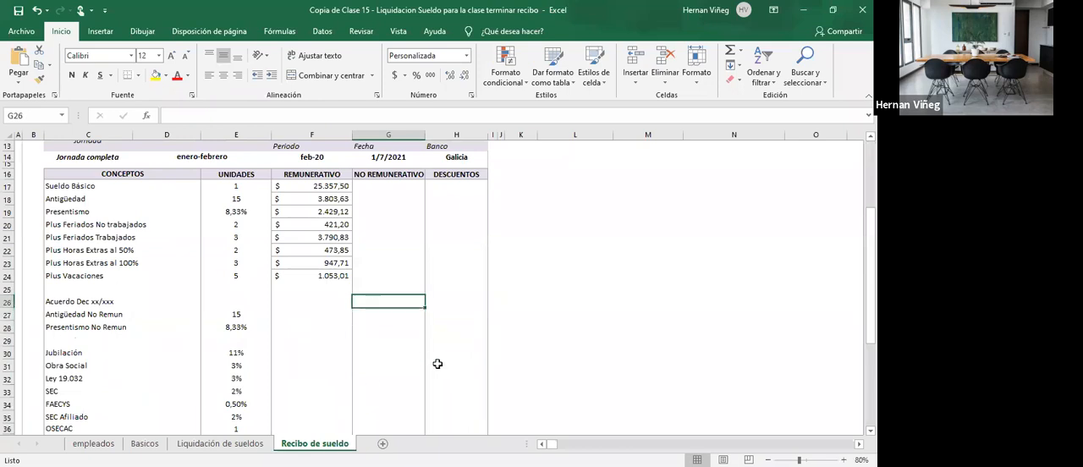
text(=)
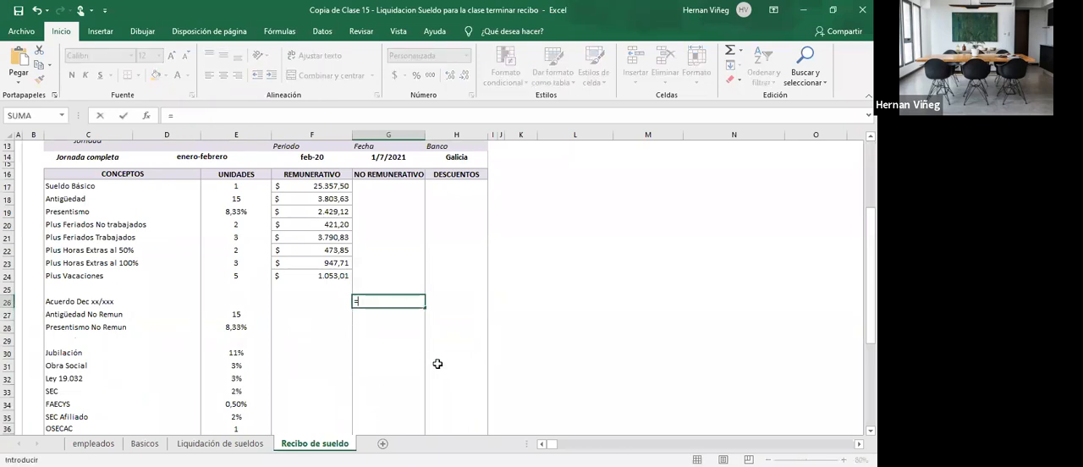
text(BUSCARV()
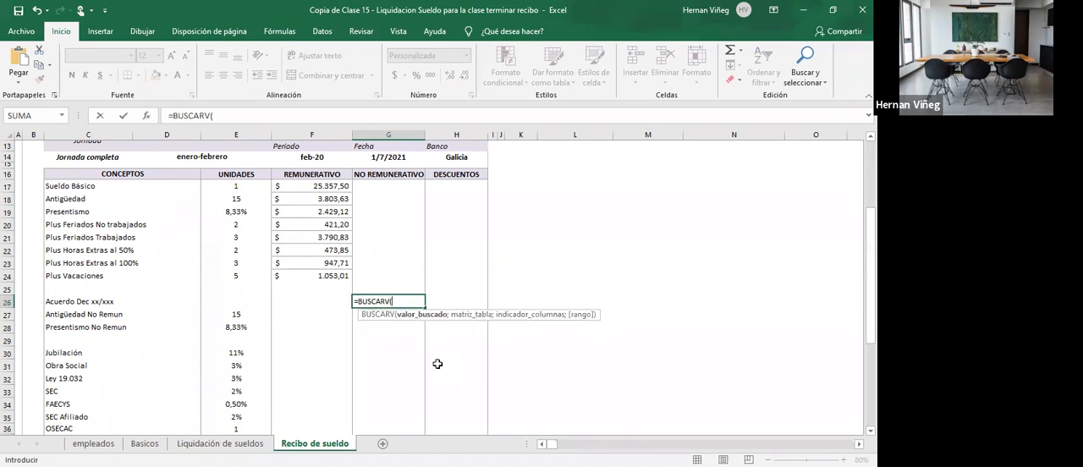
scroll(437, 364, up, 2)
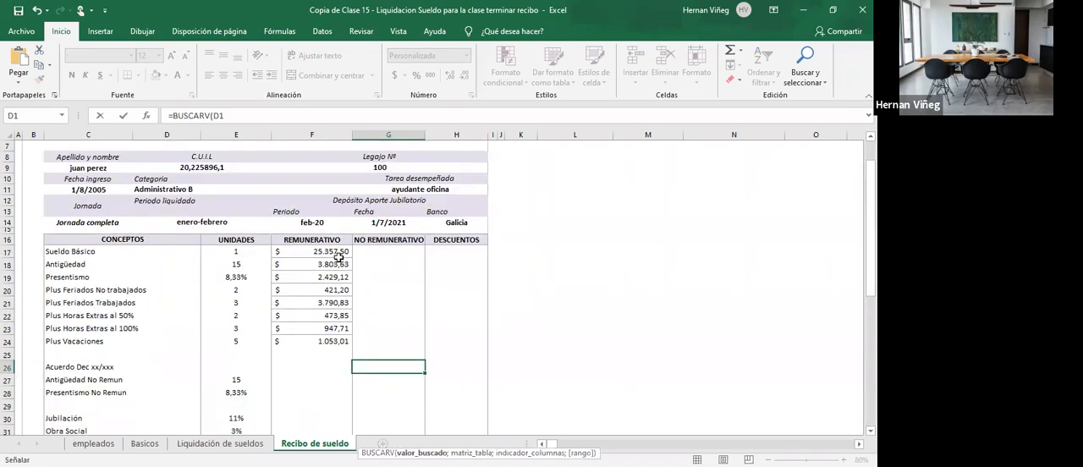
scroll(340, 260, down, 1)
text($D$1)
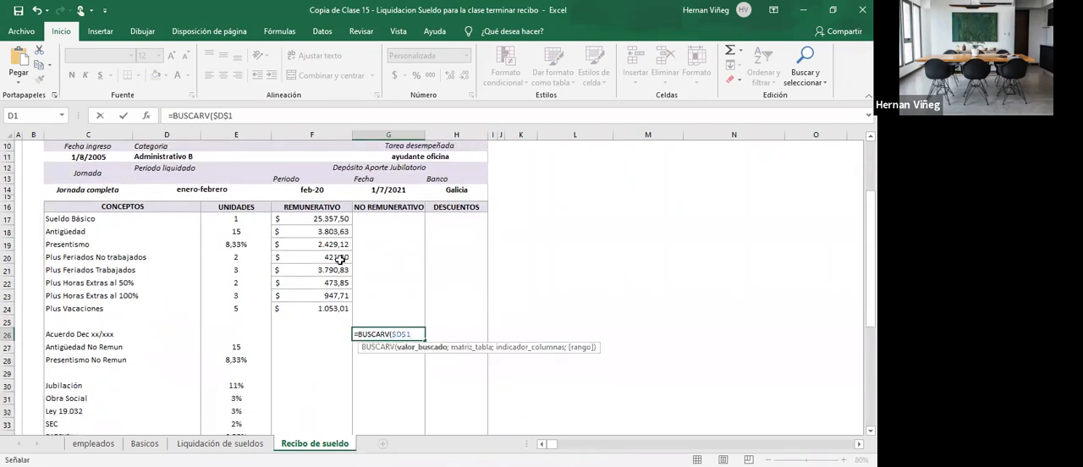
text(;liquidacion)
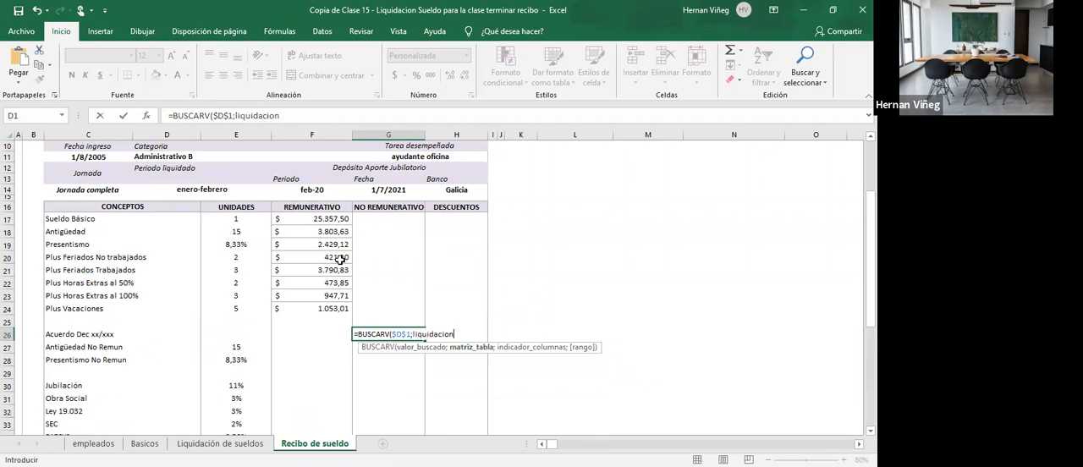
text(;)
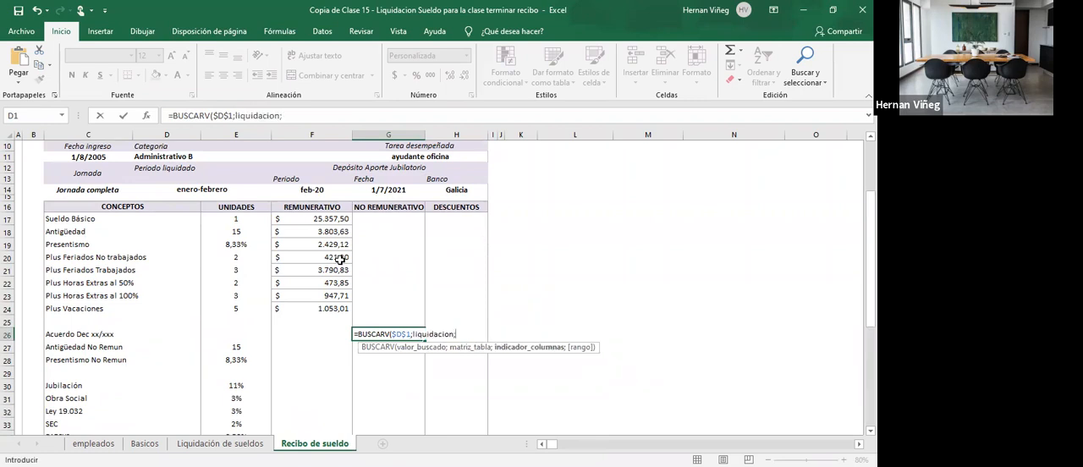
text(37;)
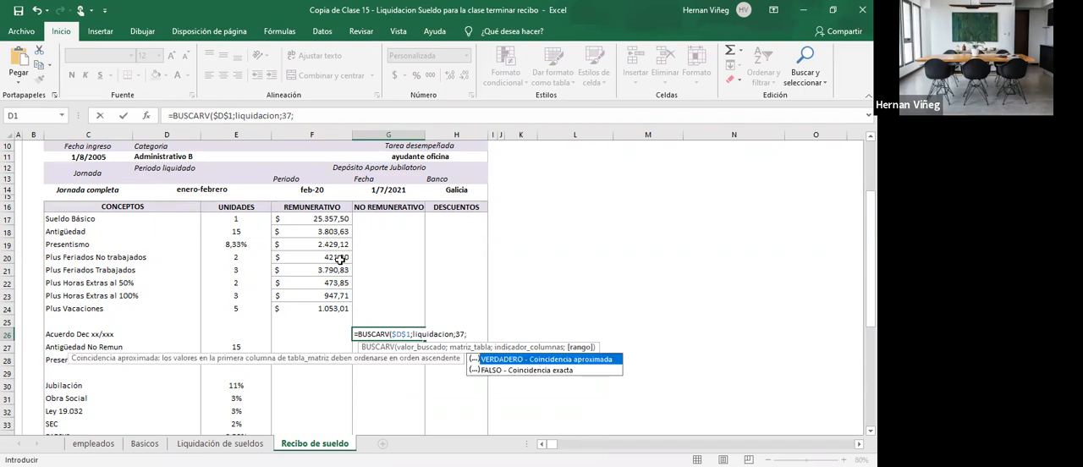
text(0)
key(Return)
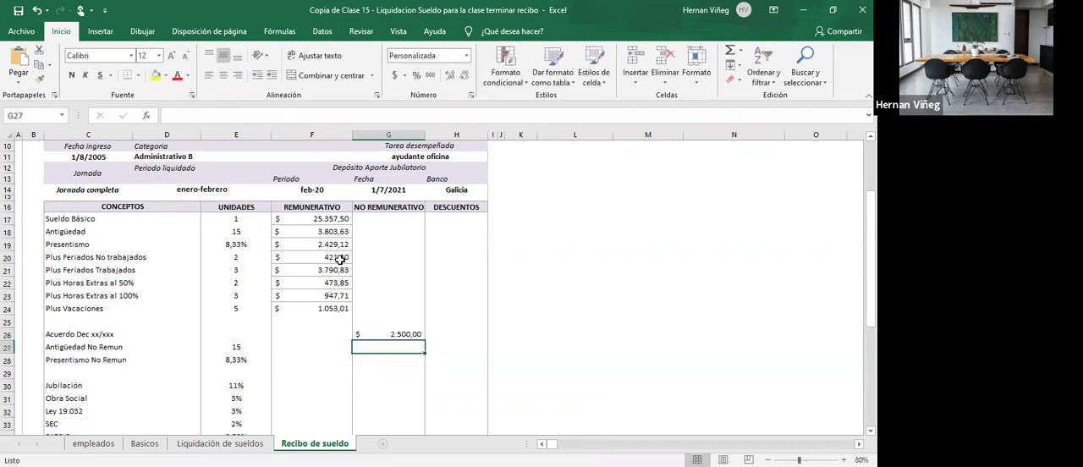
- Copy the G26 lookup down to G28 and set the column index of the Antigüedad No Remun lookup in G27 to 38
click(416, 333)
drag(427, 338, 427, 365)
double_click(408, 348)
click(458, 347)
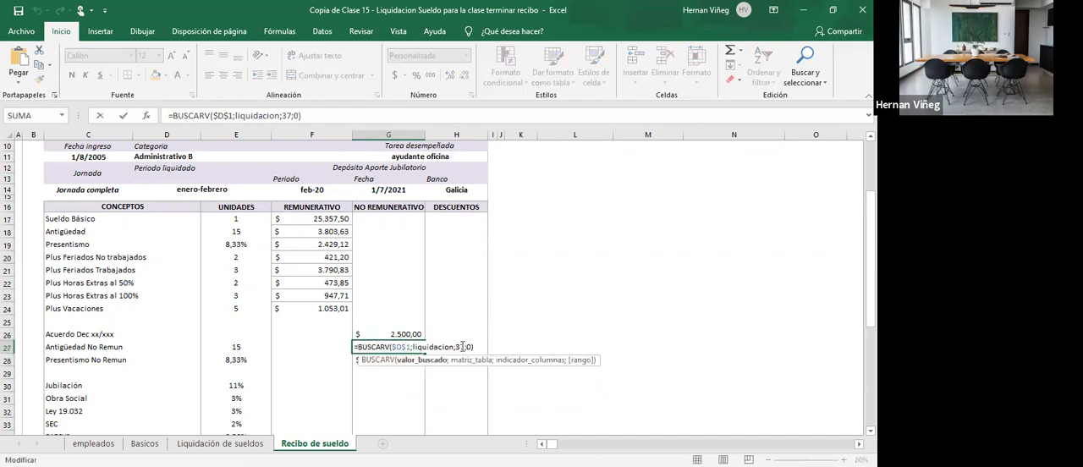
key(BackSpace)
text(8)
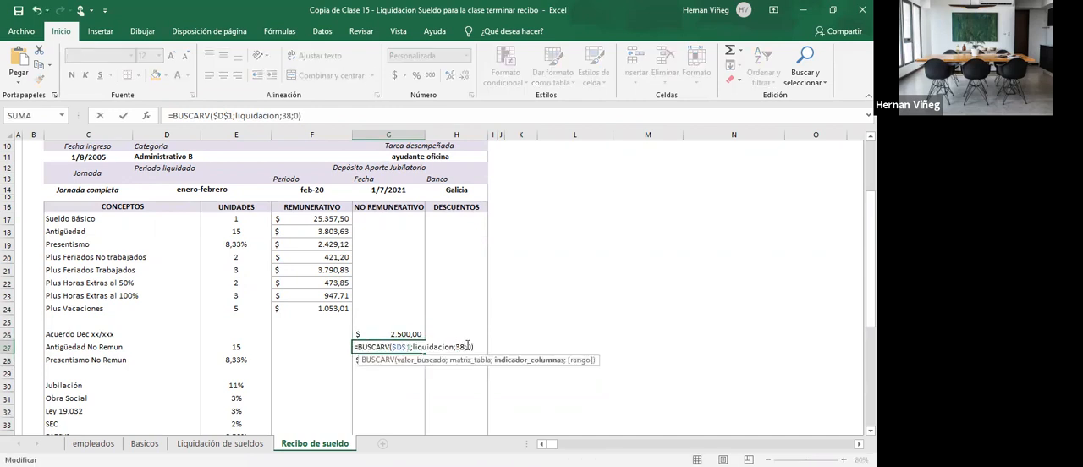
key(Return)
- Set the column index of the Presentismo No Remun lookup in G28 to 39
double_click(407, 359)
click(464, 359)
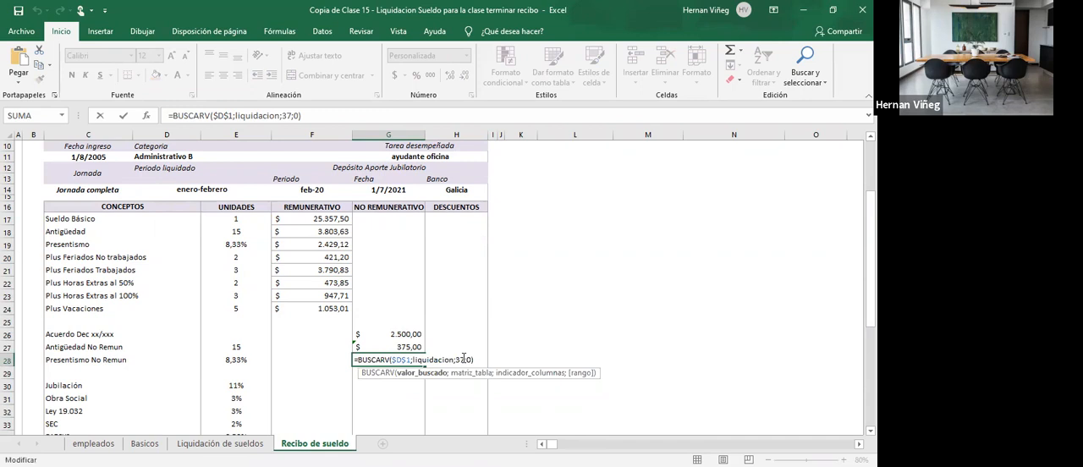
key(Return)
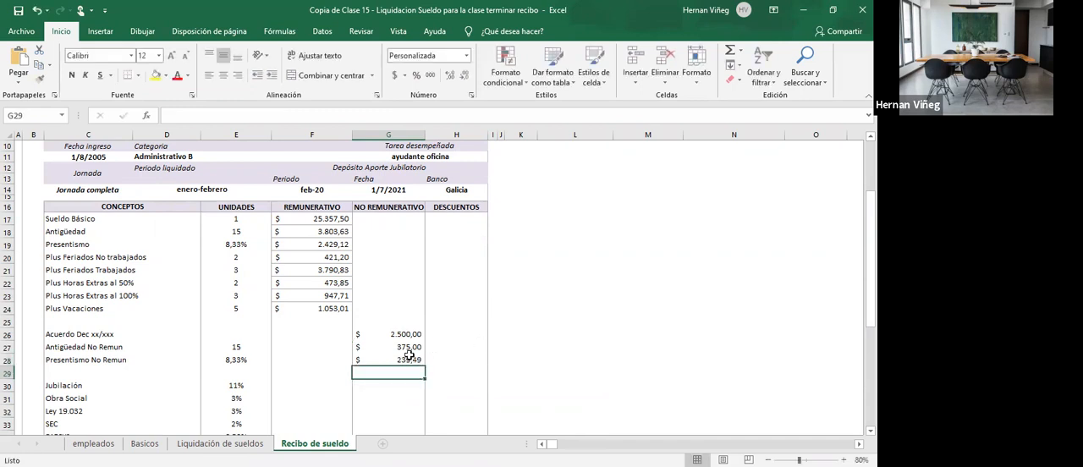
- Enter =SUMA(F17:F38) in F39 of the Totales row to total the Remunerativo column
scroll(398, 356, down, 3)
click(318, 396)
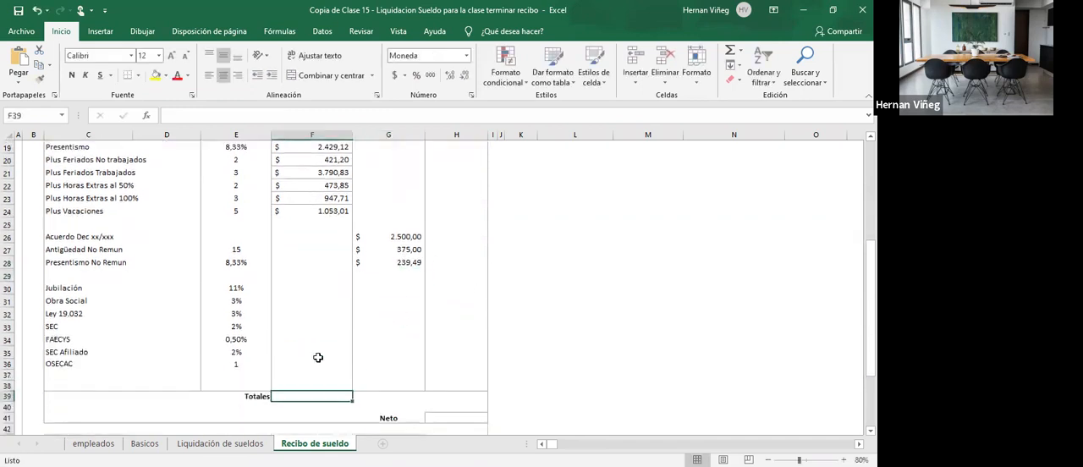
text(=)
scroll(318, 358, down, 1)
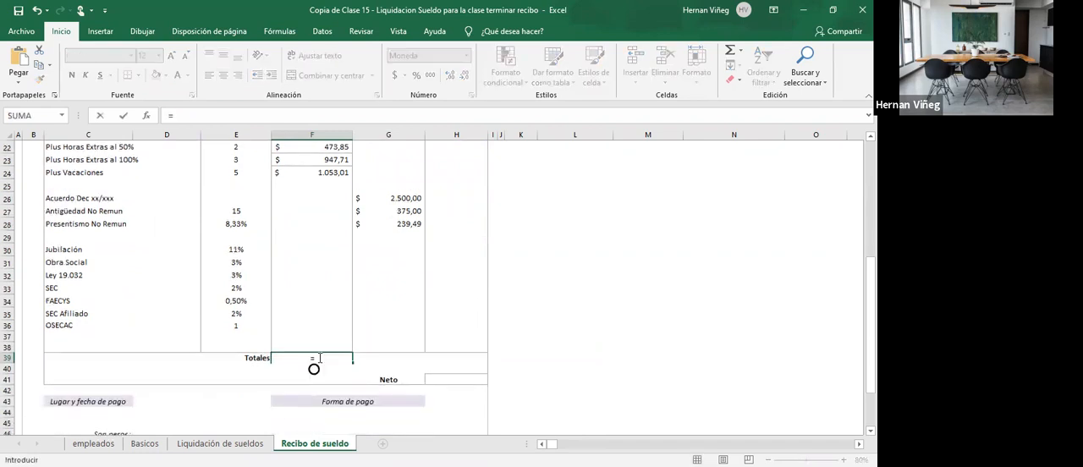
text(su)
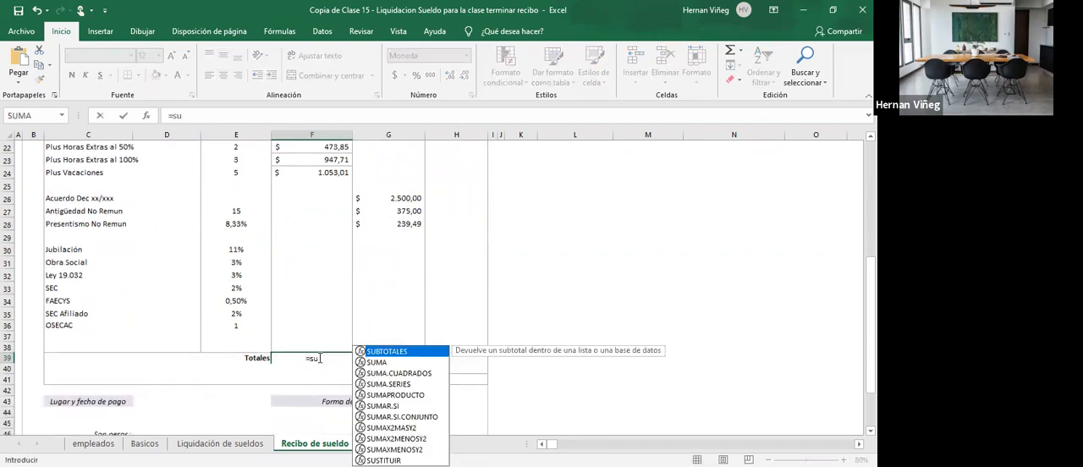
double_click(378, 364)
scroll(350, 357, up, 5)
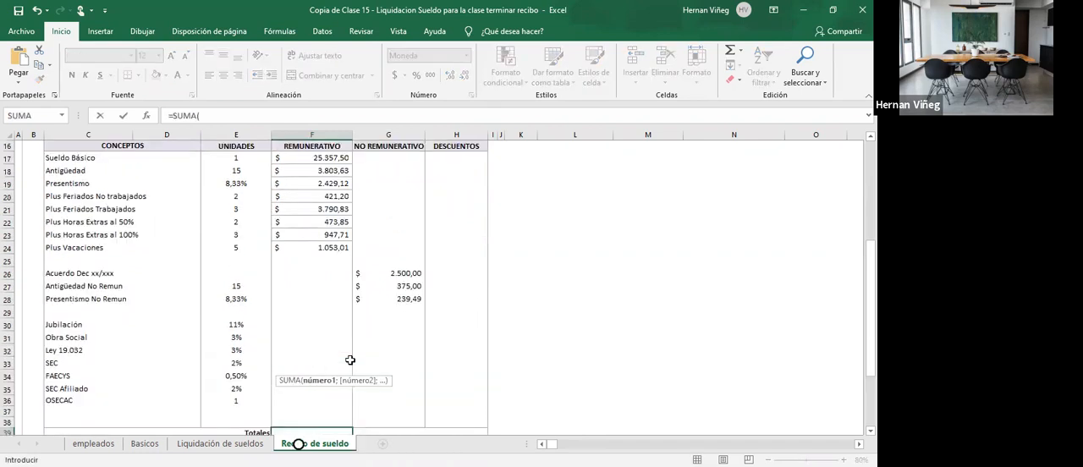
click(313, 186)
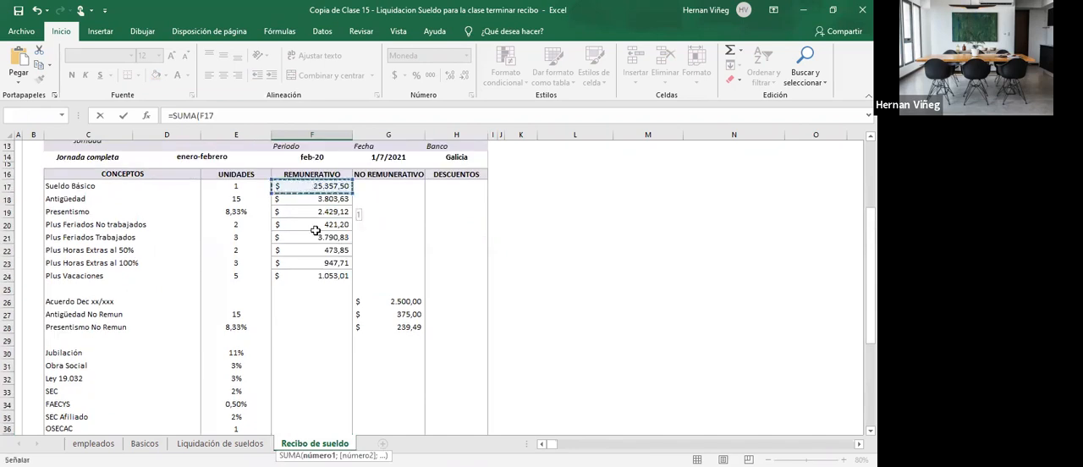
drag(316, 230, 309, 410)
key(Return)
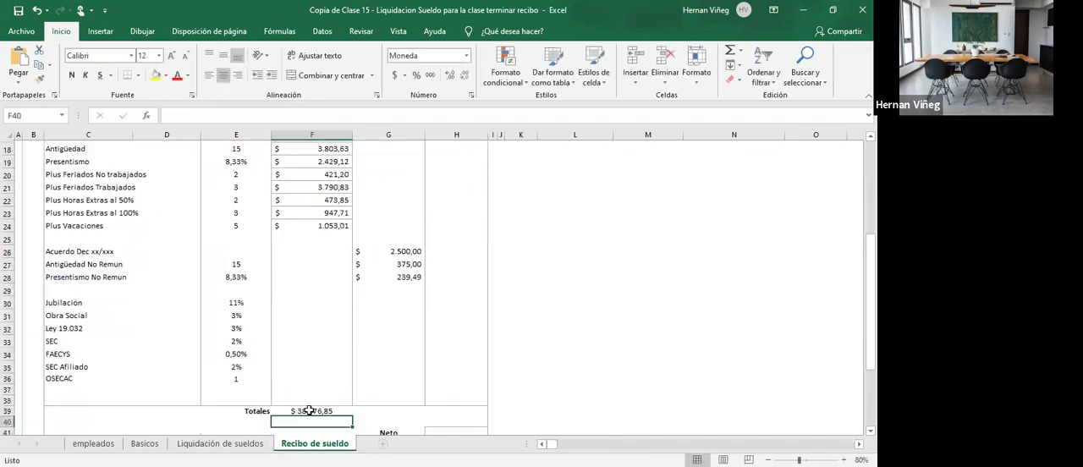
- Copy the F39 total across to G39 and H39 for the No Remunerativo and Descuentos columns
click(310, 410)
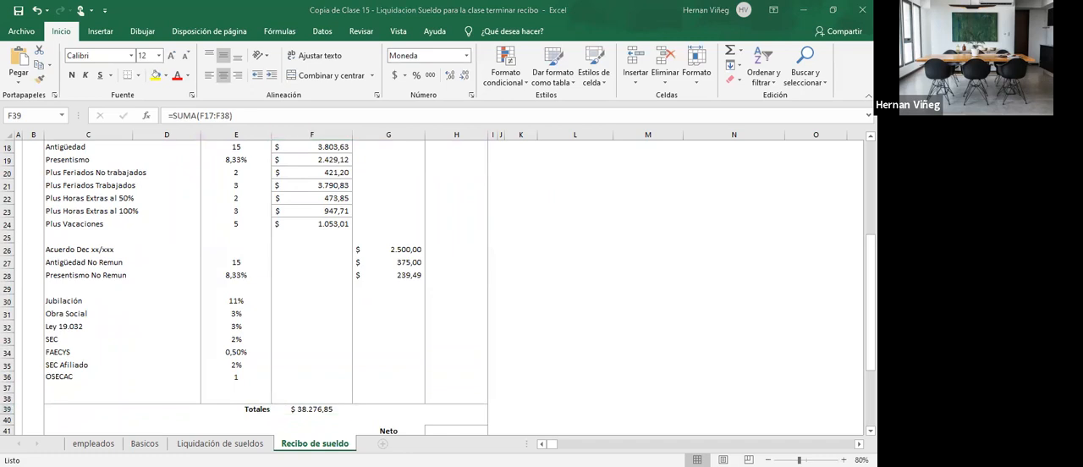
drag(394, 415, 462, 409)
click(462, 409)
- Go over the empty Descuentos range H30:H36 and select H30 for the Jubilación discount
scroll(451, 344, up, 2)
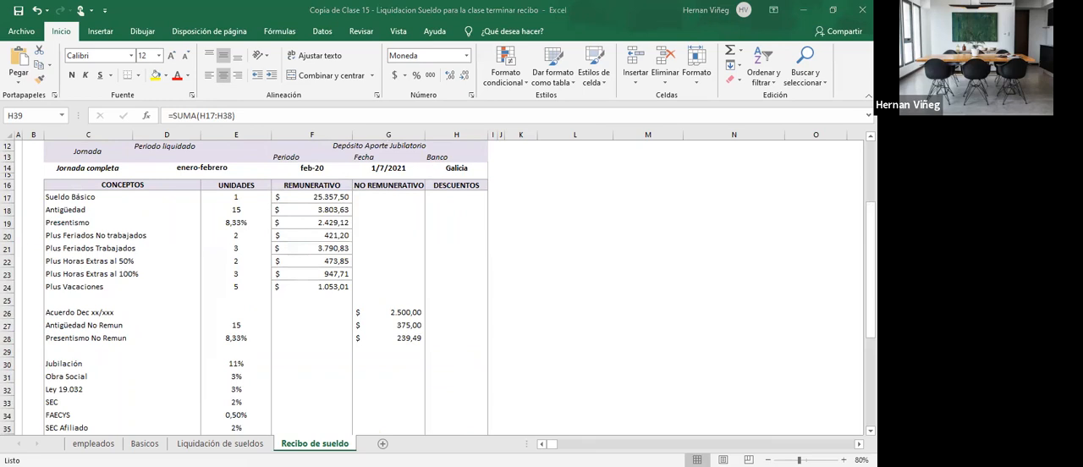
drag(449, 364, 448, 419)
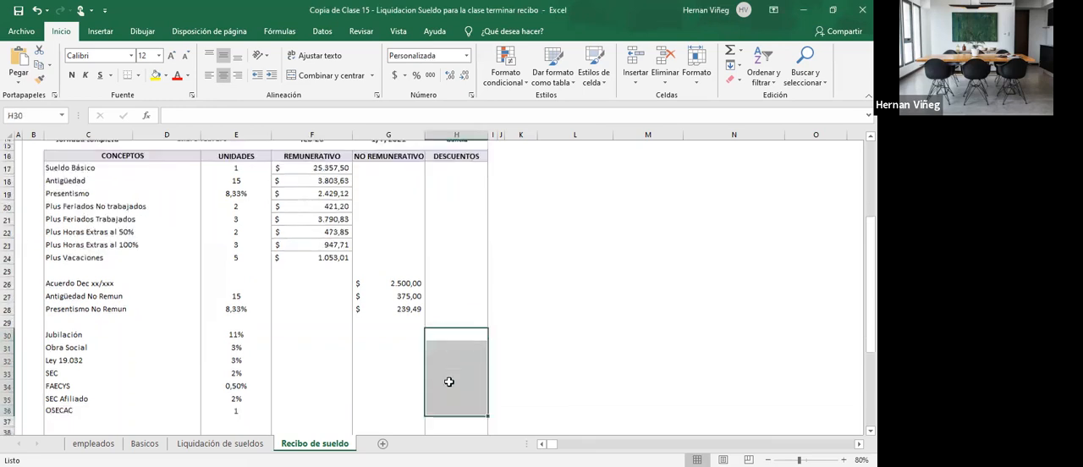
click(443, 328)
key(alt+Tab)
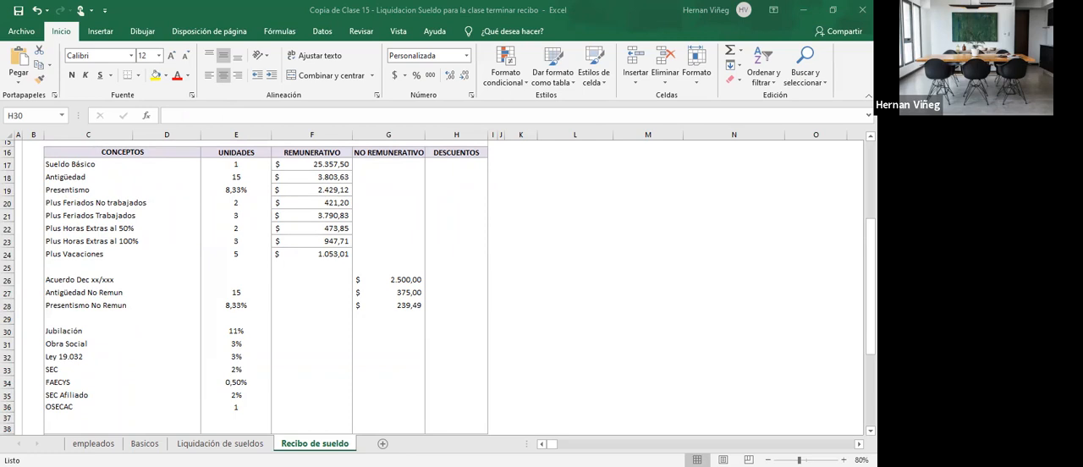
- Check the column numbers above the Descuentos columns on the Liquidación de sueldos sheet, starting from Jubilación
click(220, 444)
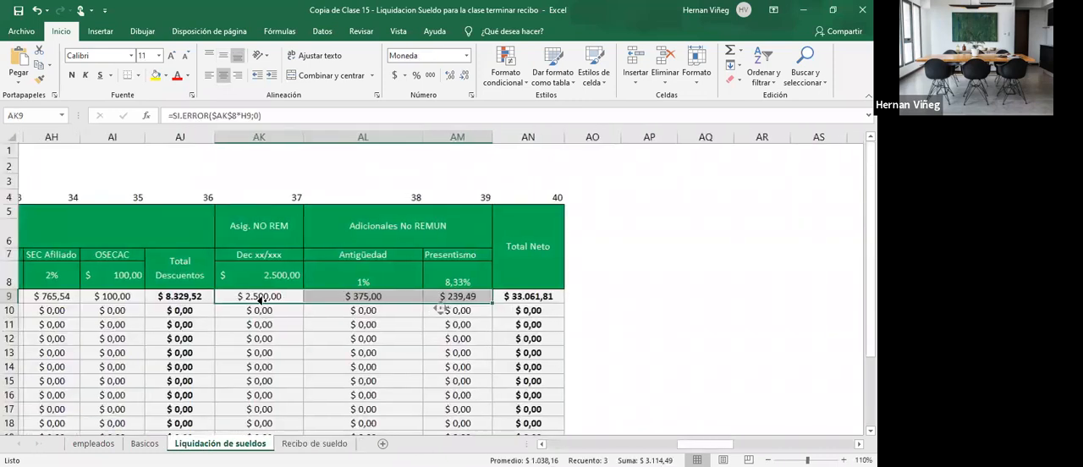
scroll(440, 308, left, 10)
scroll(440, 309, right, 6)
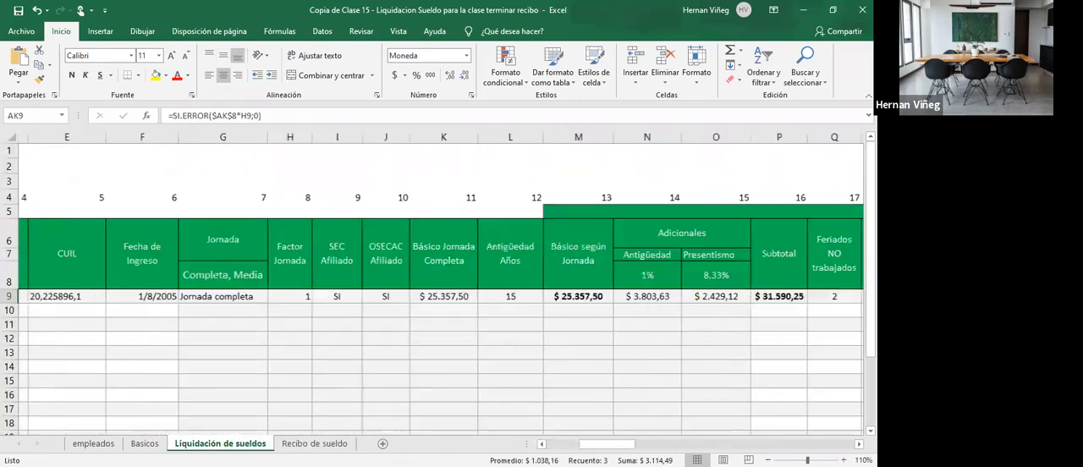
scroll(440, 309, right, 6)
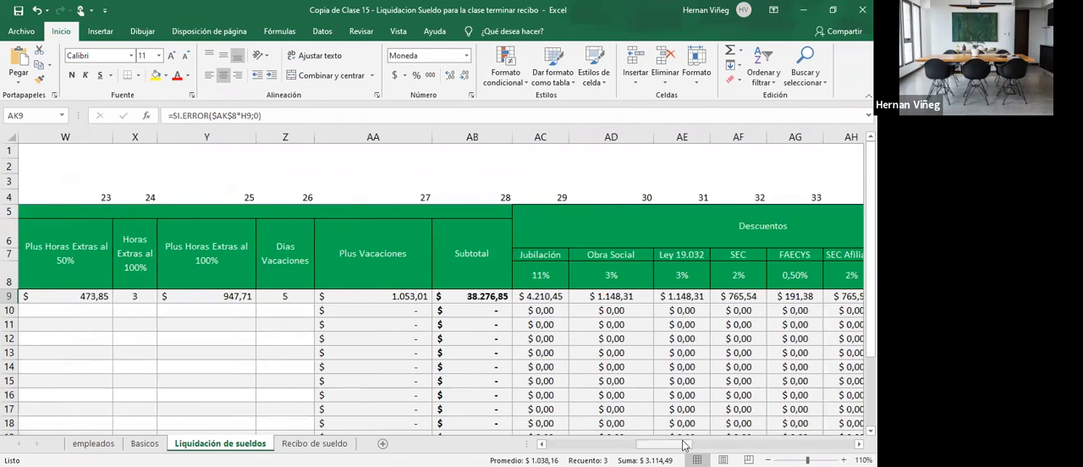
click(550, 296)
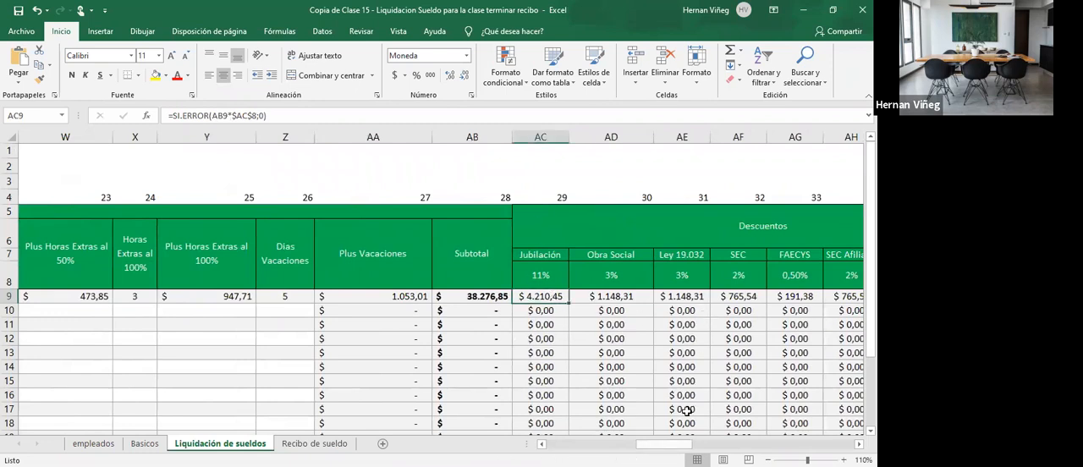
scroll(677, 356, right, 3)
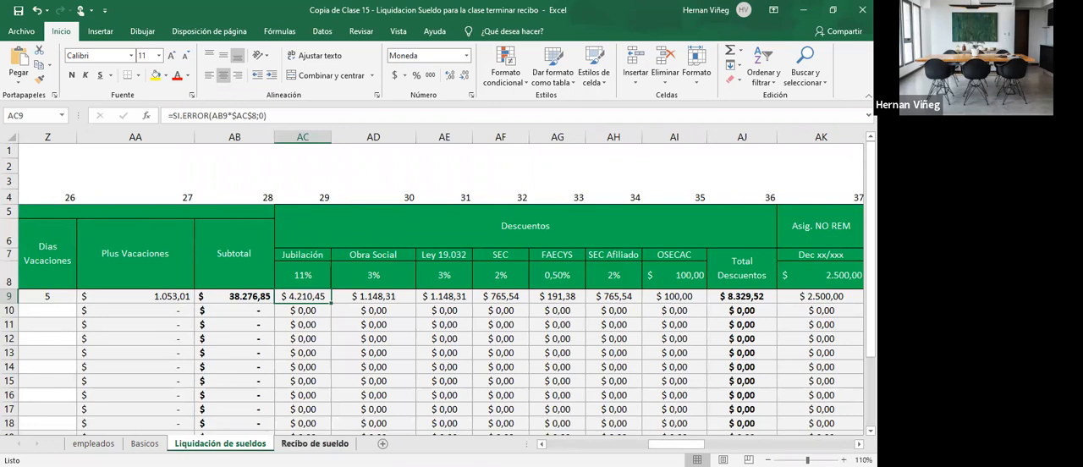
click(314, 443)
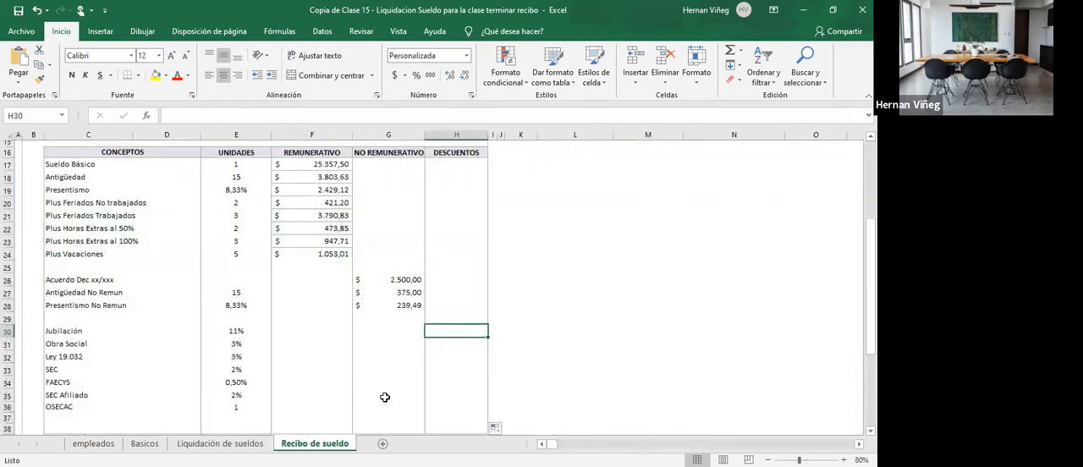
- Enter =BUSCARV($D$1;liquidacion;39;0) in H30 as the lookup for the Jubilación discount
text(=b)
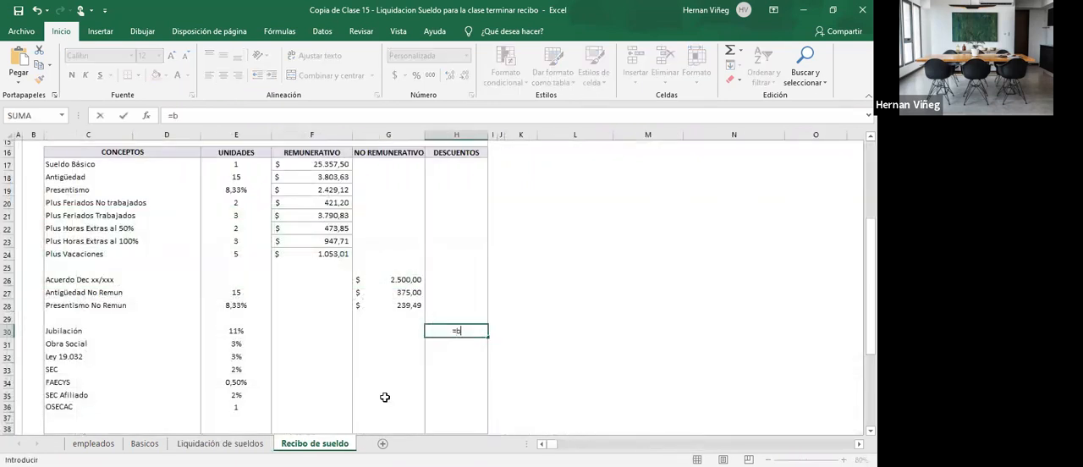
text(USCARV()
scroll(385, 397, up, 5)
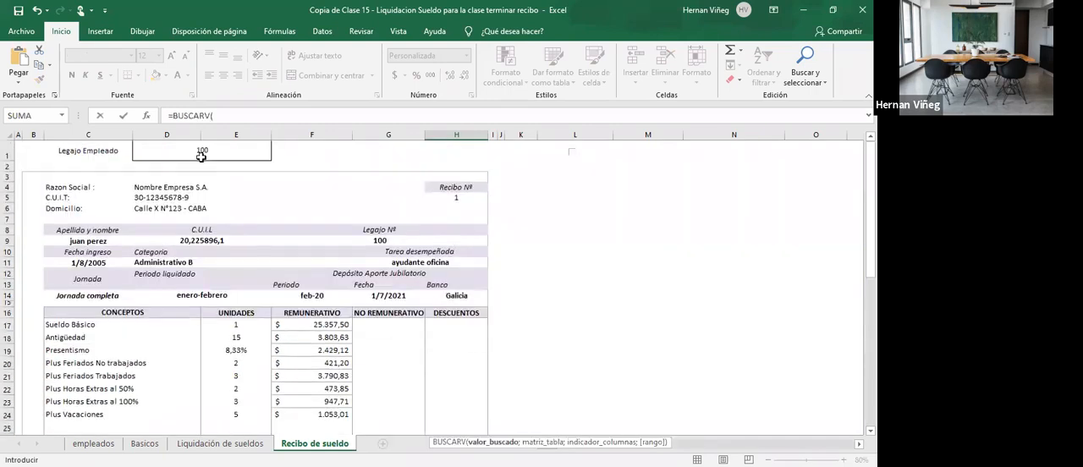
click(201, 154)
scroll(298, 243, down, 2)
scroll(354, 298, down, 2)
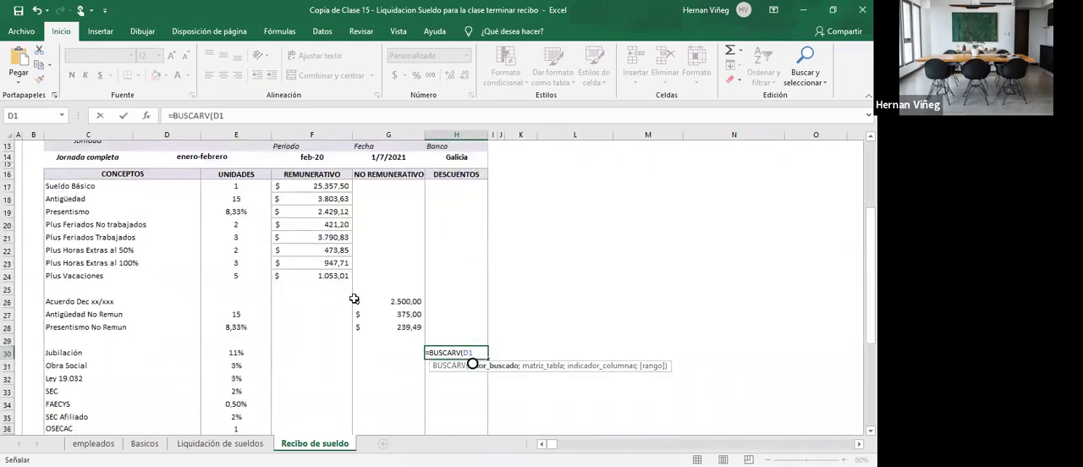
text(;li)
key(Tab)
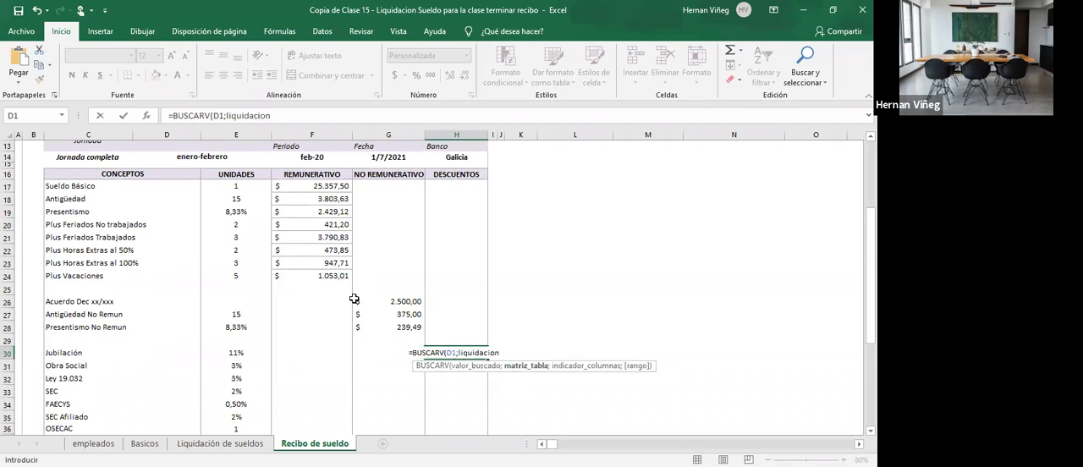
text(;39)
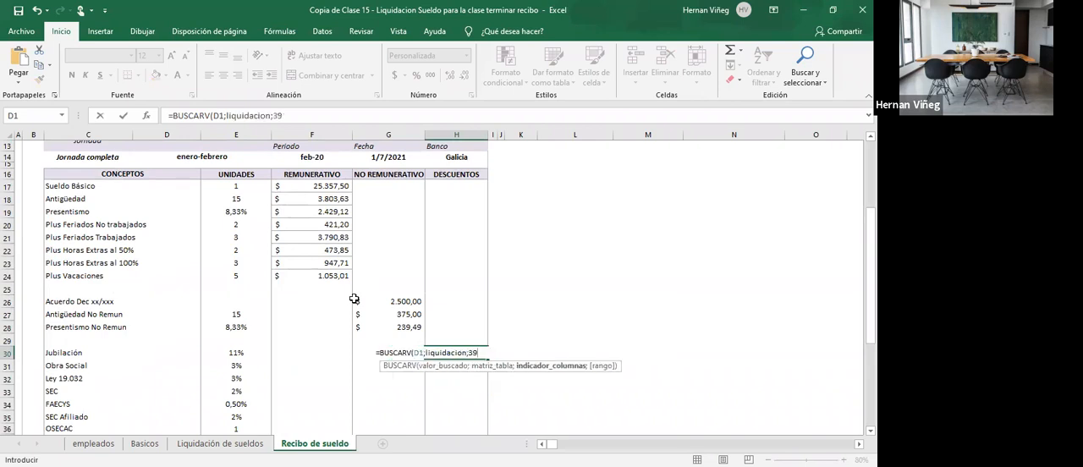
text(;0))
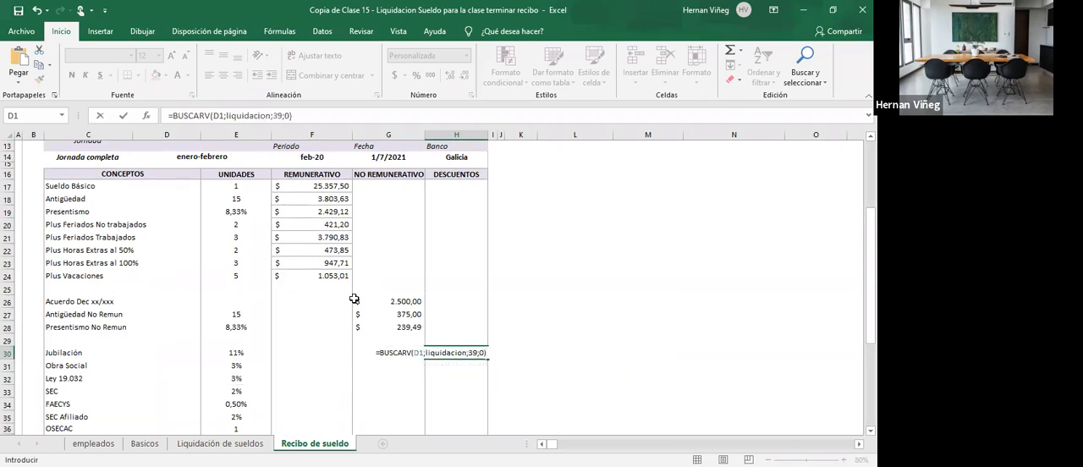
click(414, 353)
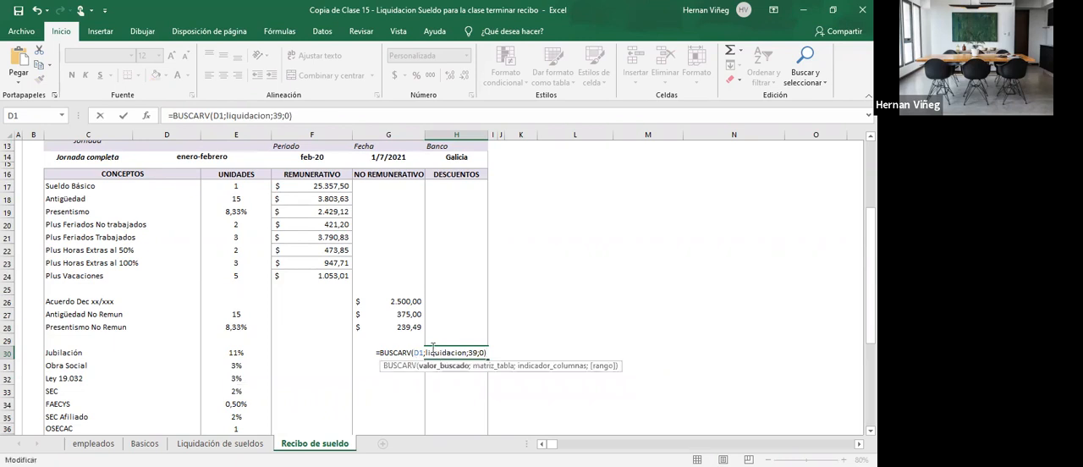
key(Return)
click(457, 353)
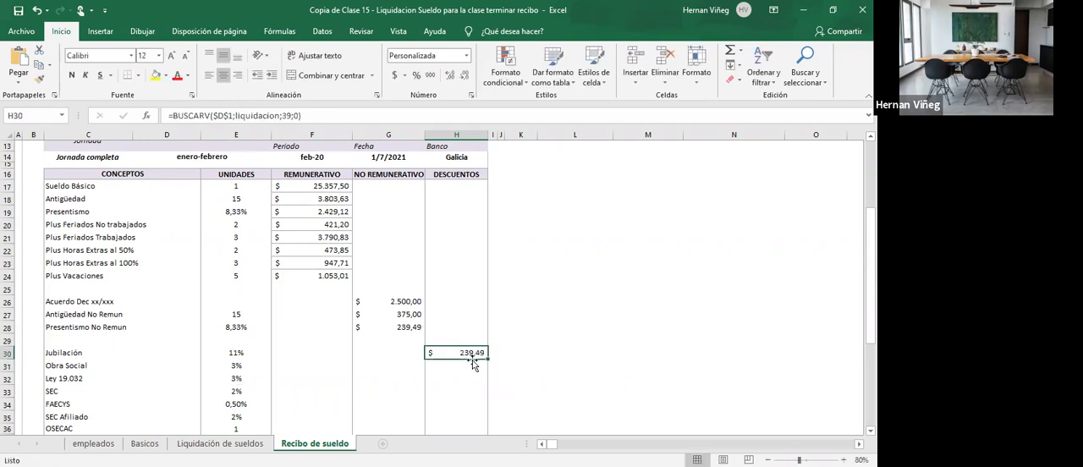
- Copy the H30 lookup down to H36 for the remaining discount concepts
scroll(473, 339, down, 1)
drag(486, 344, 486, 405)
double_click(464, 339)
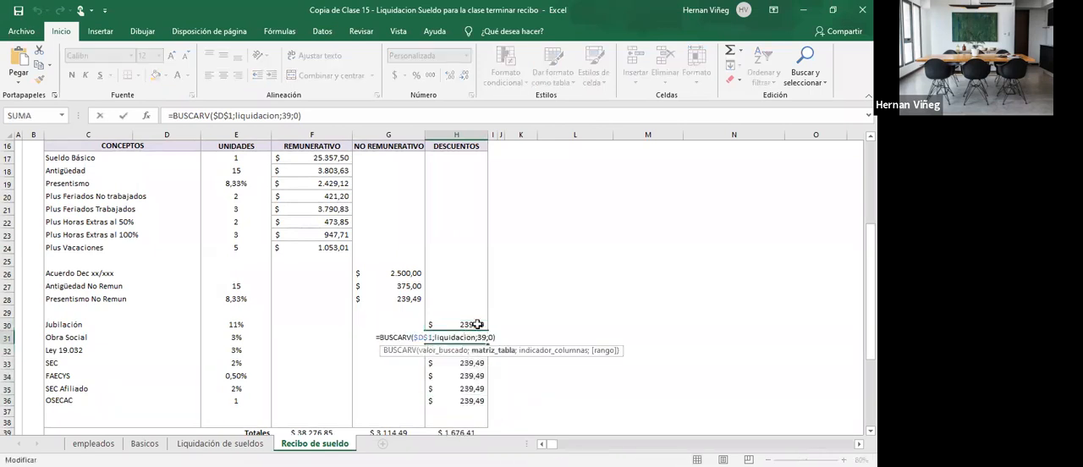
click(478, 325)
- Recheck the Jubilación column number on Liquidación de sueldos and set the column index of the H30 lookup to 29
click(258, 448)
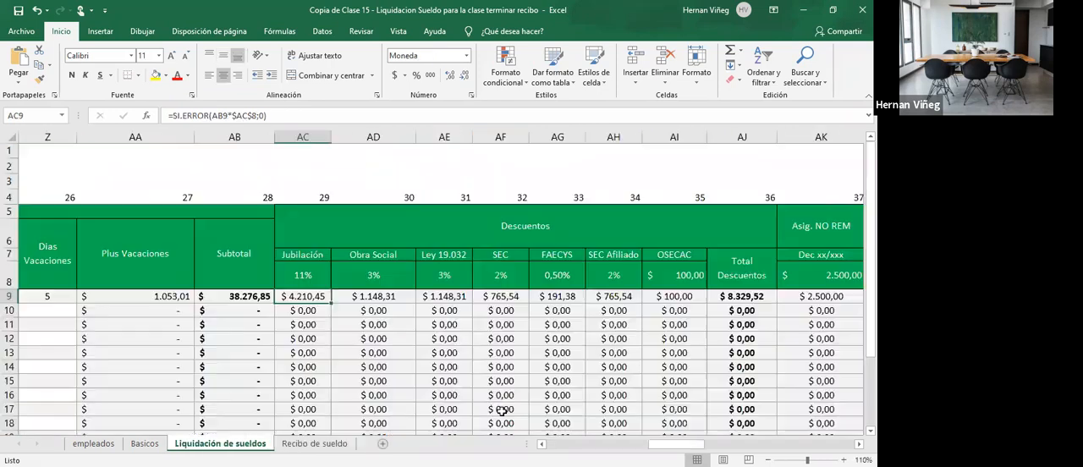
click(315, 443)
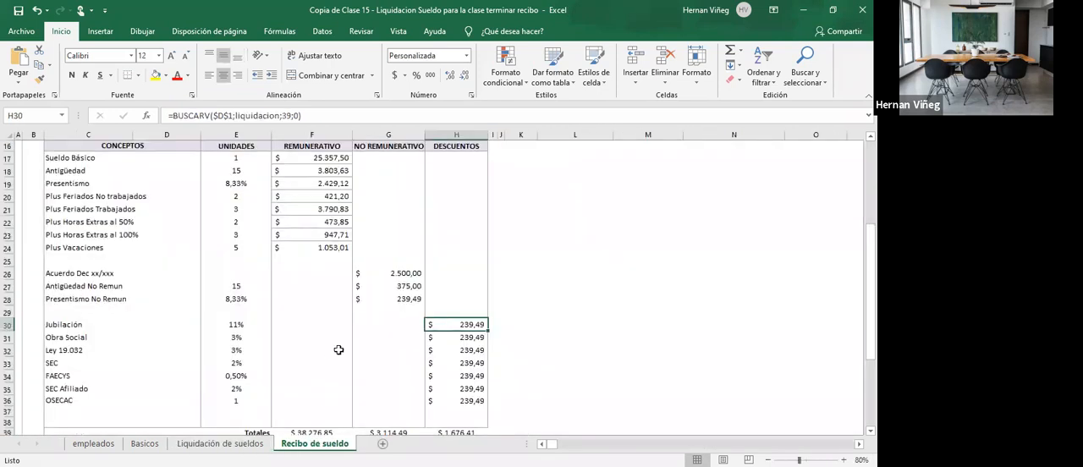
double_click(479, 325)
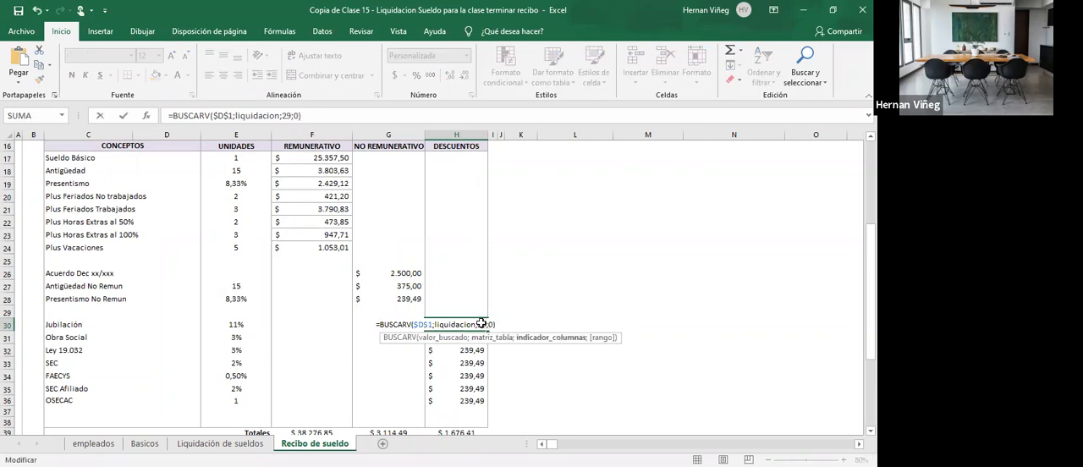
key(Return)
- Set the column index of the Obra Social lookup in H31 to 30 and of the Ley 19.032 lookup in H32 to 31
double_click(477, 335)
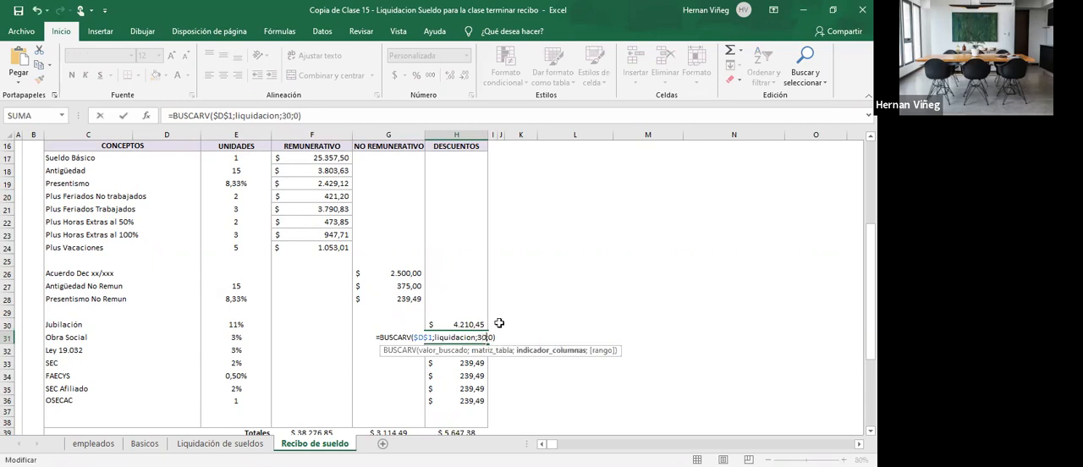
key(Return)
double_click(466, 350)
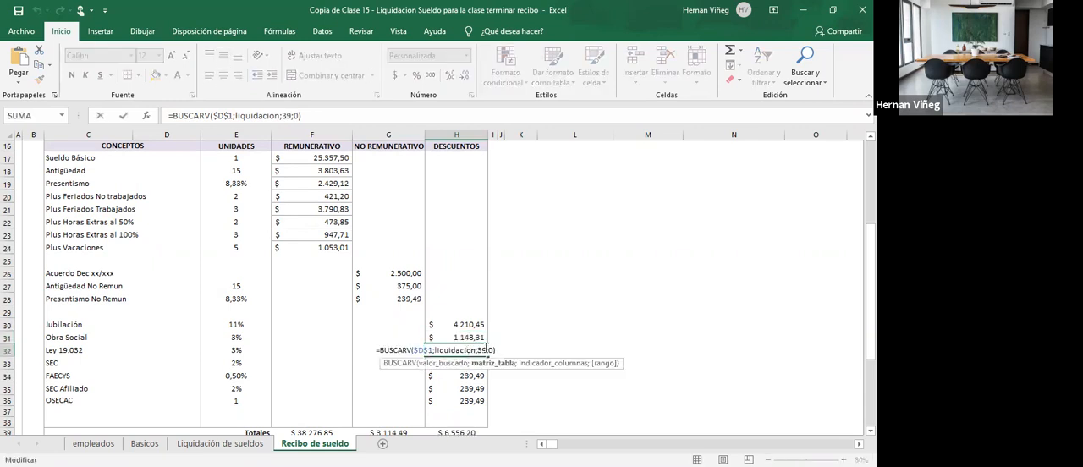
key(Return)
- Set the column index of the SEC lookup in H33 to 32
double_click(475, 362)
key(Right)
key(Right)
key(Delete)
key(BackSpace)
text(32)
key(Return)
- Set the column index of the FAECYS lookup in H34 to 33
double_click(484, 376)
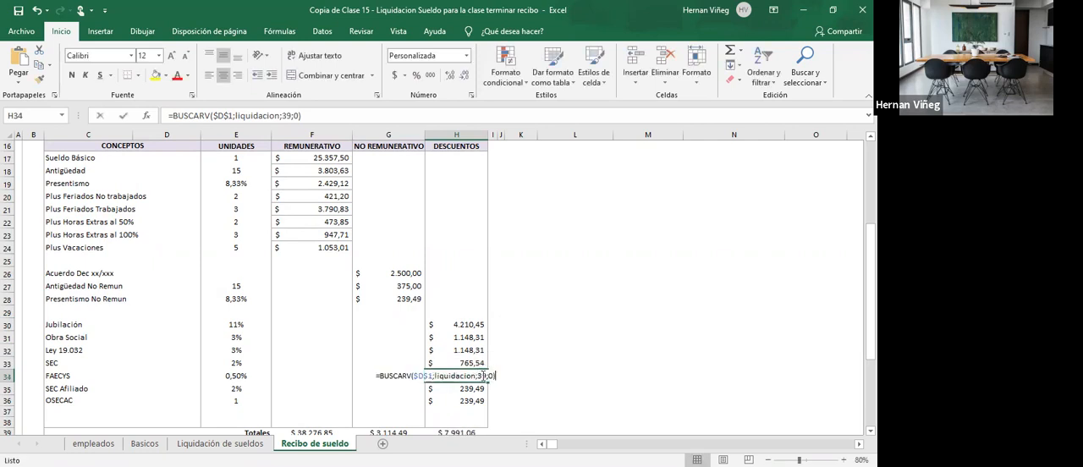
key(BackSpace)
key(BackSpace)
text(33)
key(Return)
- Set the column index of the SEC Afiliado lookup in H35 to 34
double_click(479, 386)
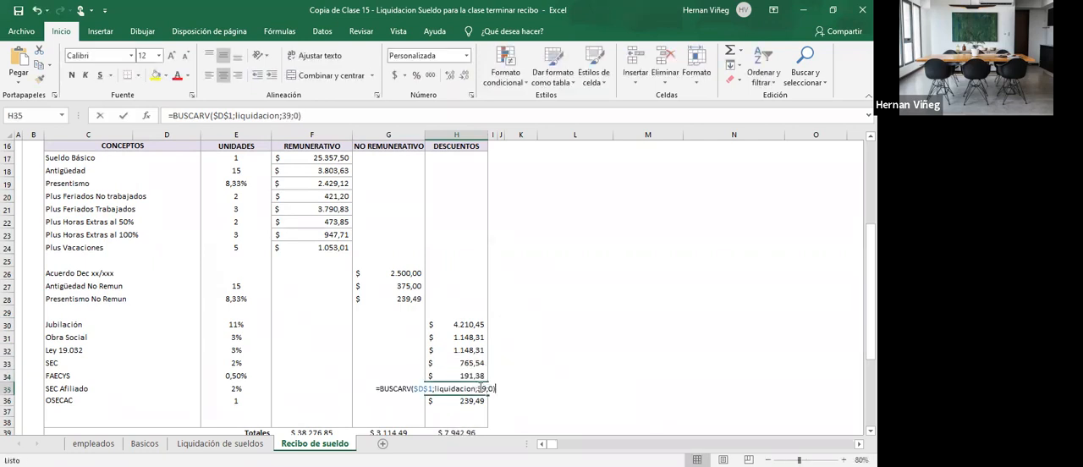
key(BackSpace)
key(BackSpace)
text(34)
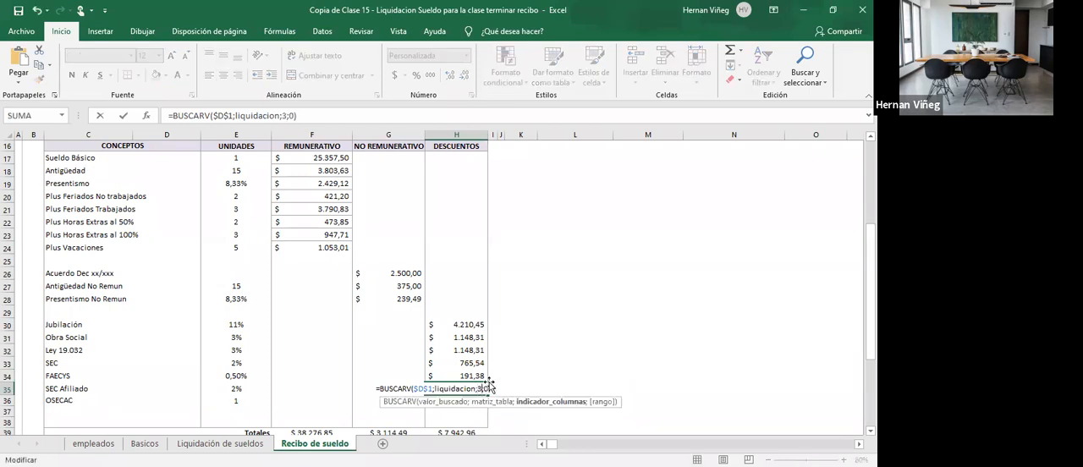
key(Return)
- Set the column index of the OSECAC lookup in H36 to 35
double_click(491, 399)
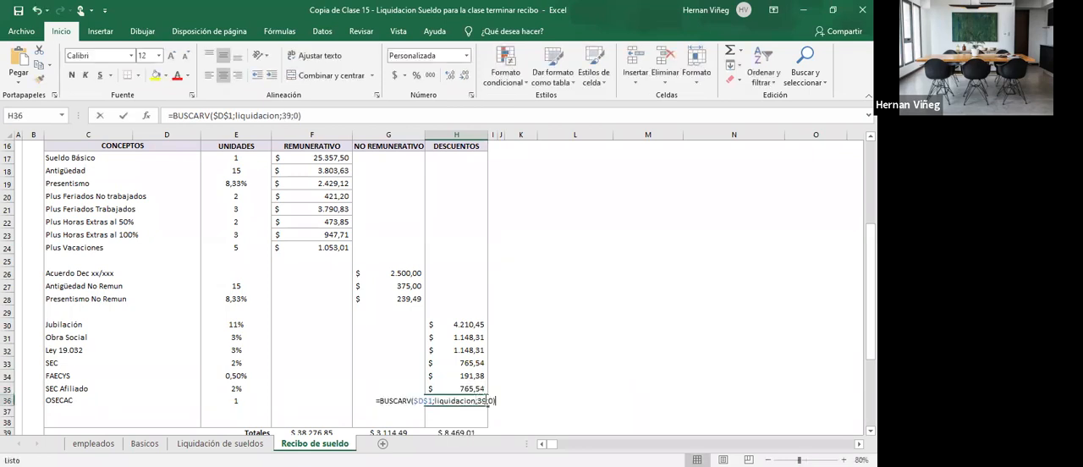
key(BackSpace)
key(BackSpace)
text(35)
key(Return)
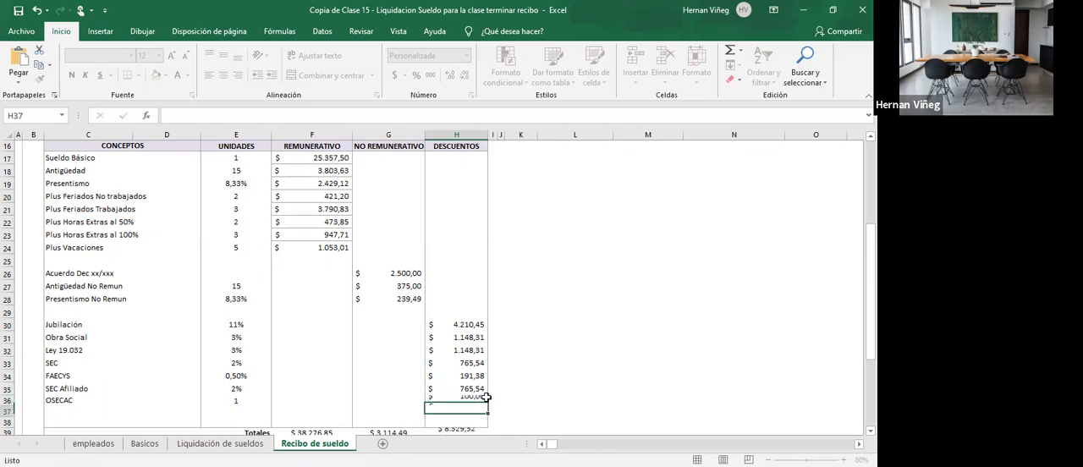
- Compare the sum of the receipt's discounts H30:H36 with the sum of AC9:AI9 on Liquidación de sueldos
drag(463, 324, 461, 400)
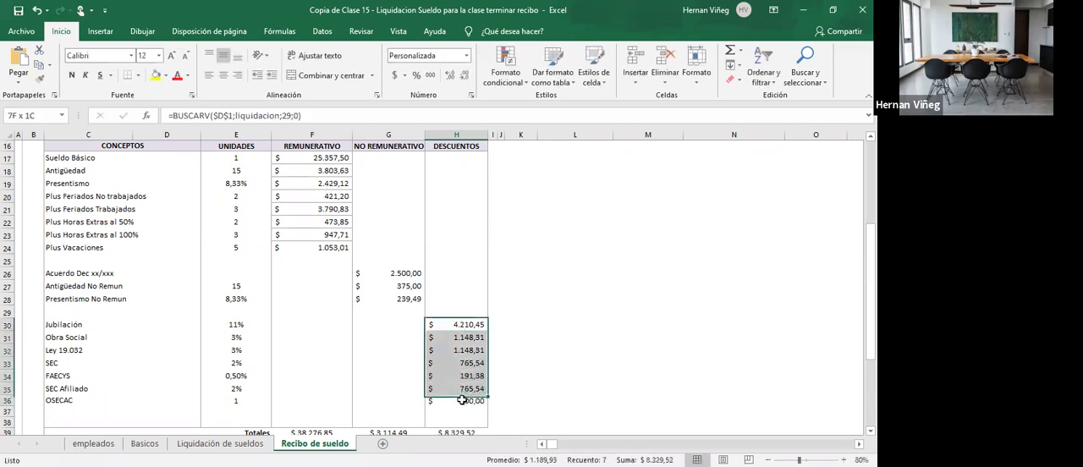
click(220, 444)
drag(301, 295, 682, 297)
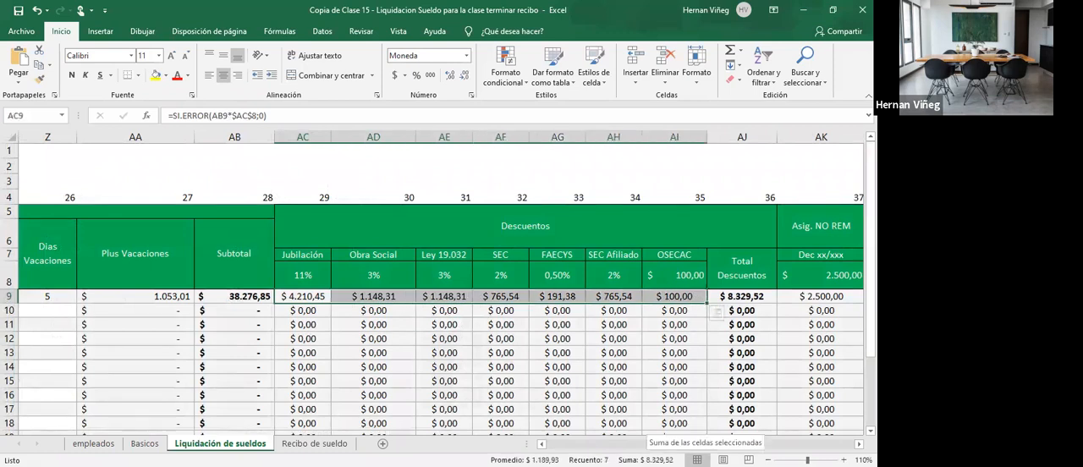
click(314, 443)
- Enter =F39+G39-H39 in H41 to calculate the Neto amount of the receipt
scroll(409, 405, down, 1)
scroll(408, 406, down, 1)
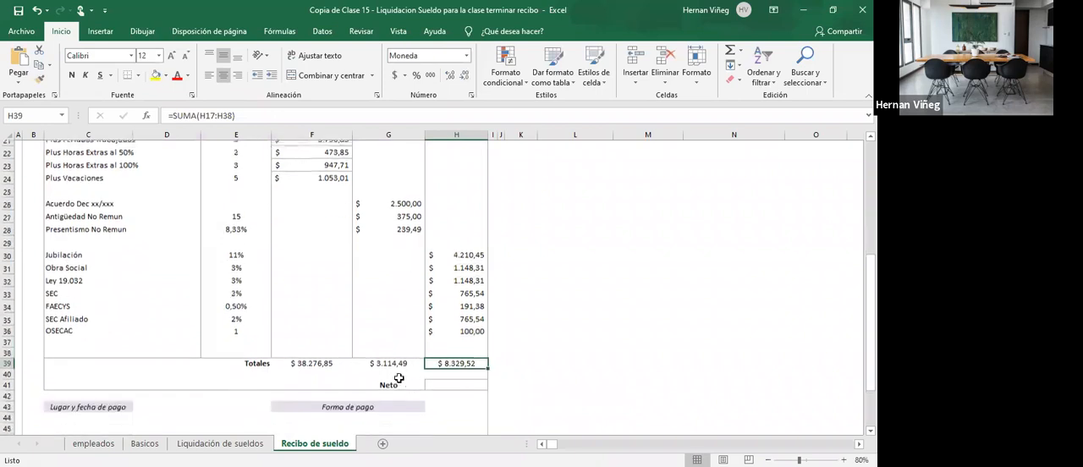
click(447, 380)
text(=)
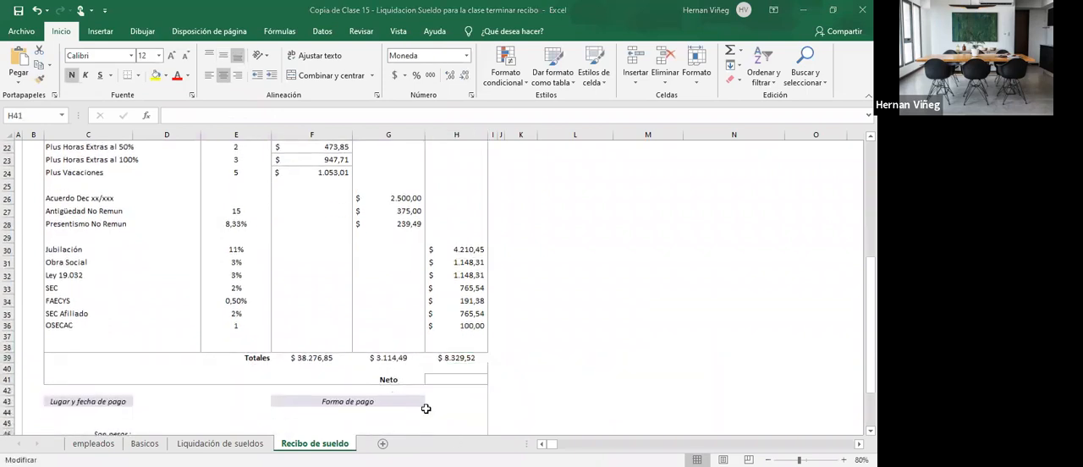
key(Escape)
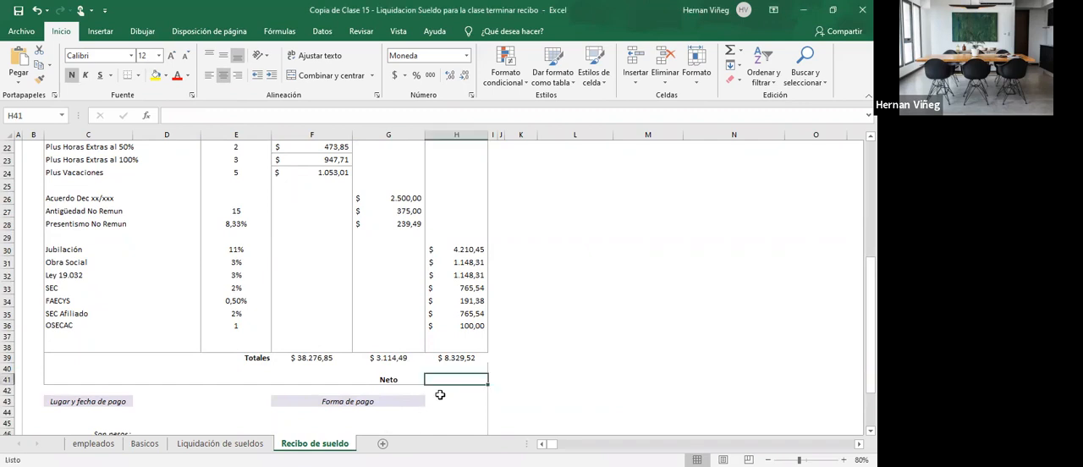
text(=)
click(304, 358)
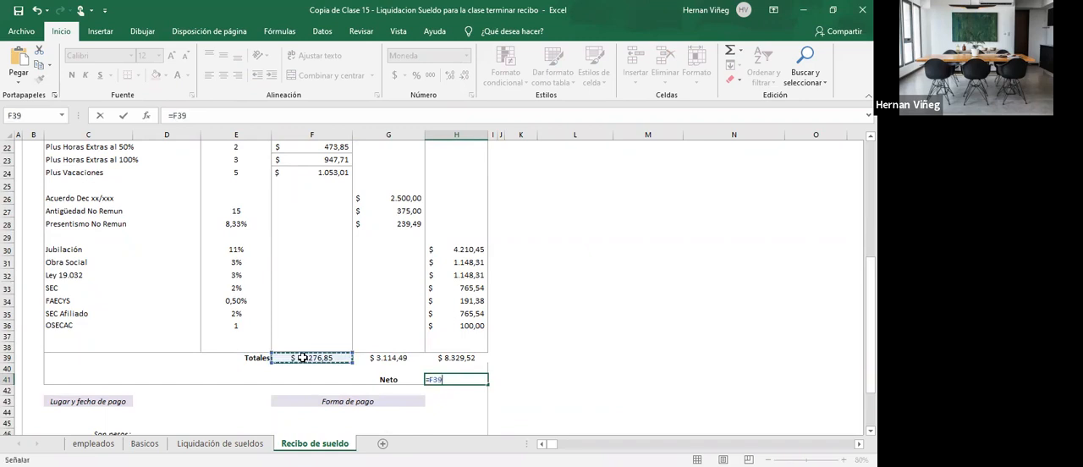
text(+)
click(395, 358)
text(-)
click(457, 358)
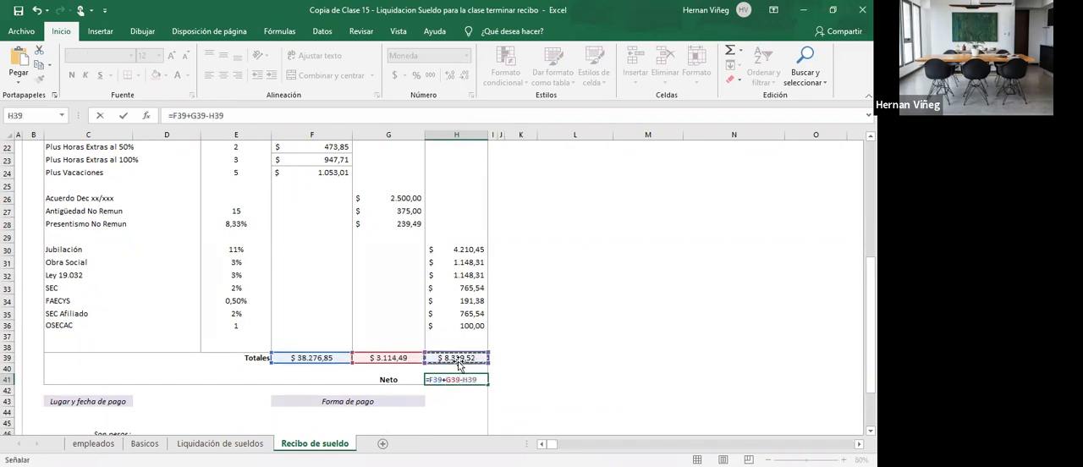
key(Return)
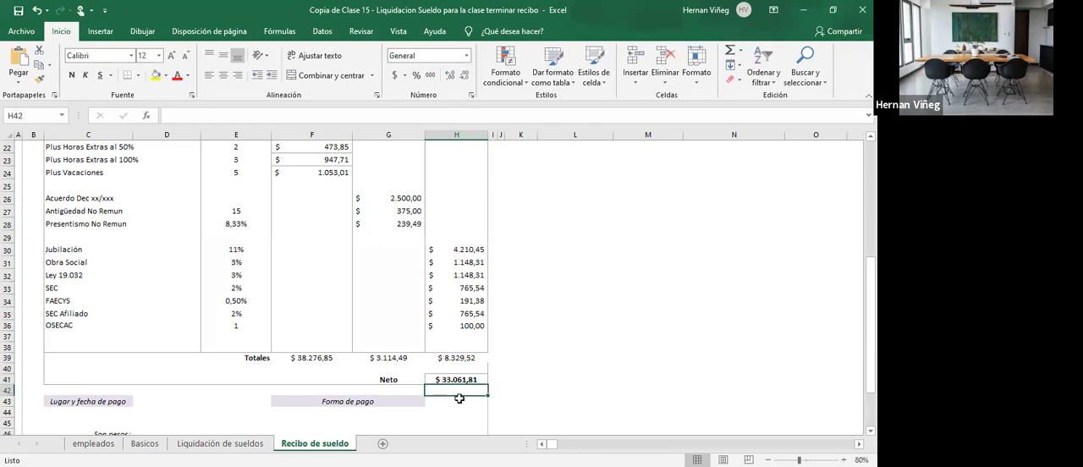
- Review the receipt's closing fields: Lugar y fecha de pago, Forma de pago, Son pesos and the Firma area
key(alt+Tab)
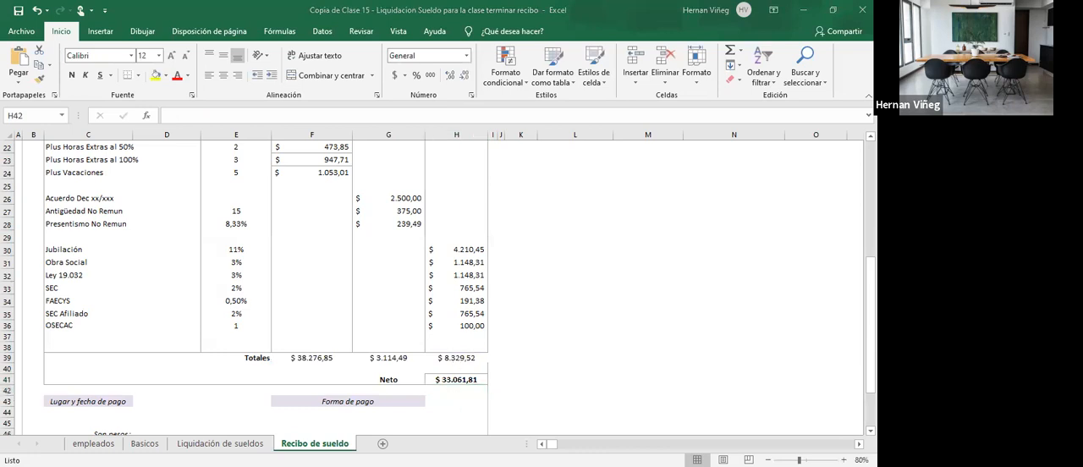
scroll(297, 375, down, 1)
click(154, 364)
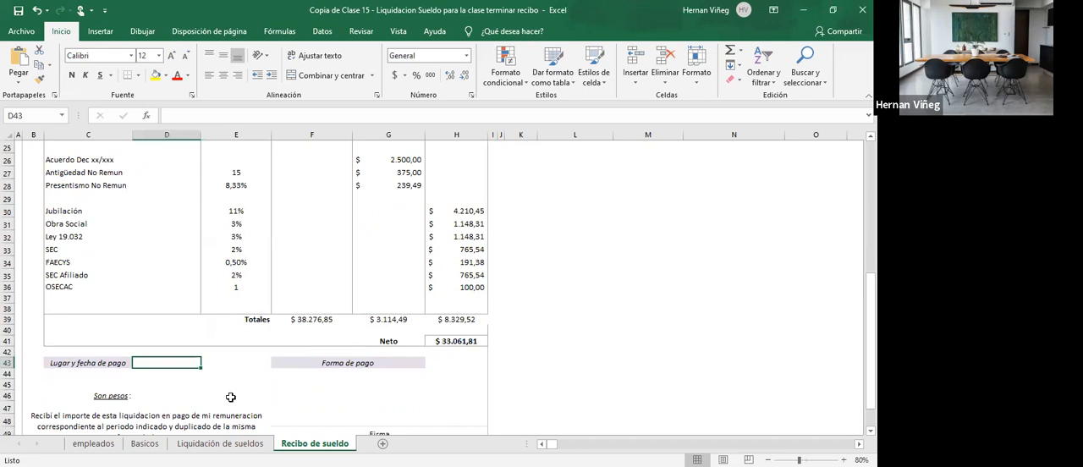
click(448, 363)
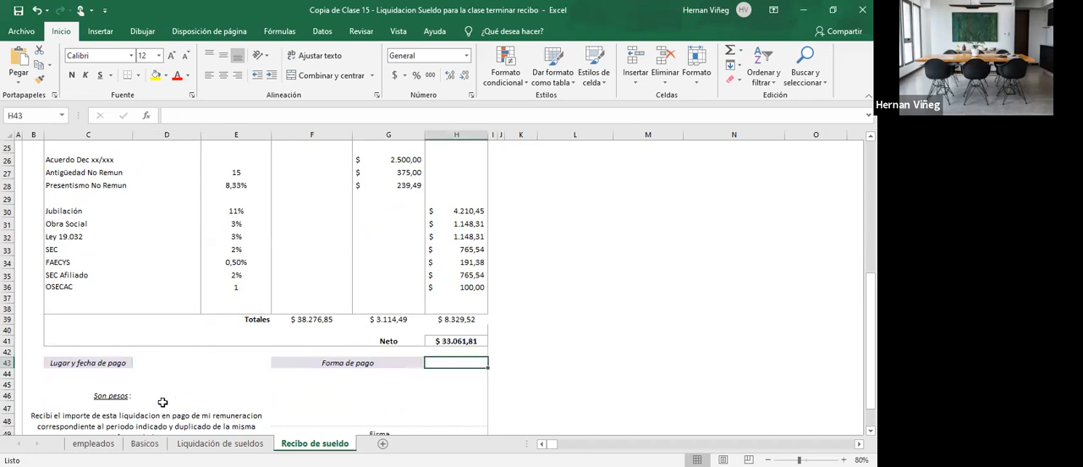
drag(148, 396, 331, 399)
scroll(244, 392, down, 1)
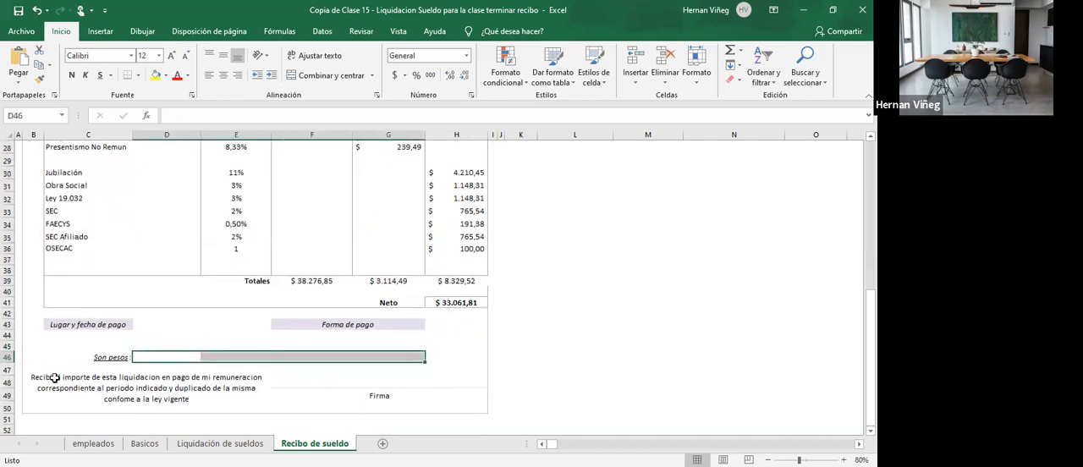
click(410, 391)
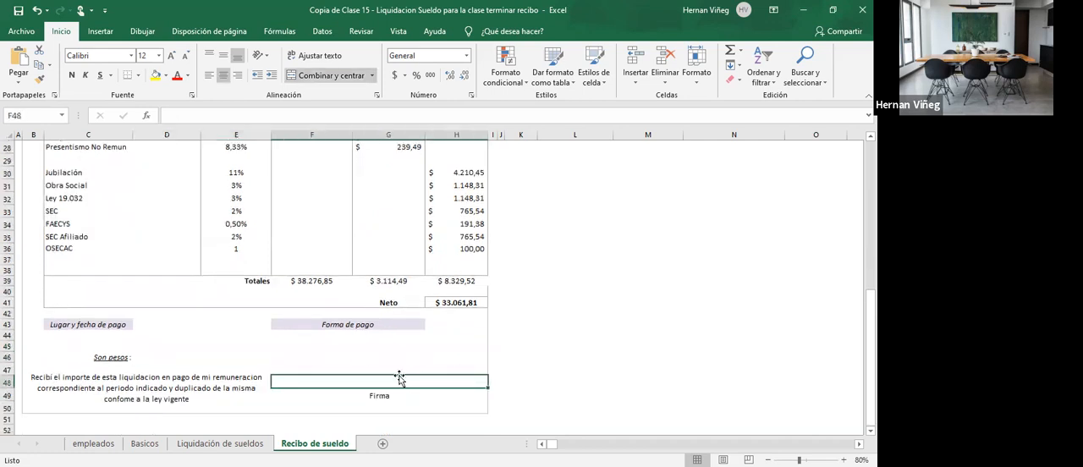
scroll(398, 378, up, 4)
scroll(398, 379, up, 5)
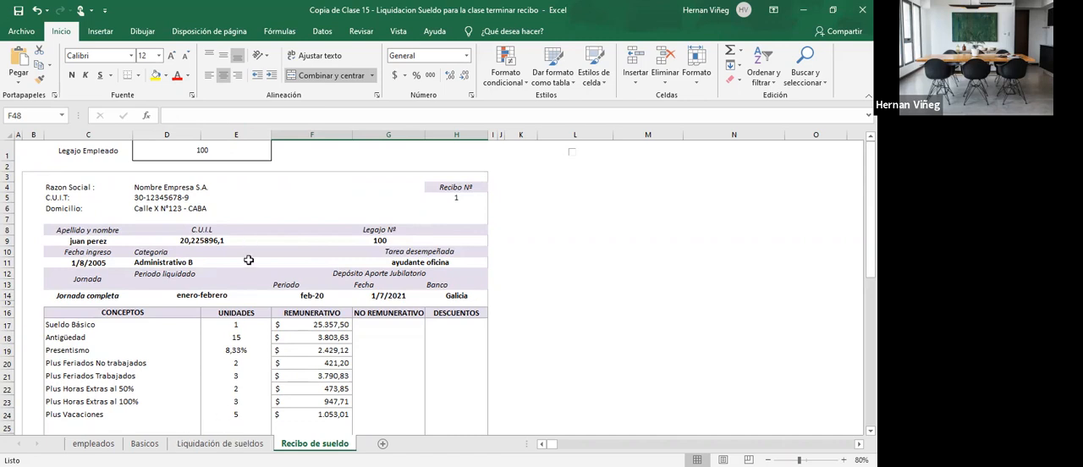
- Try 102 as the Legajo in A9 of the Liquidación de sueldos sheet
click(227, 443)
scroll(79, 301, left, 8)
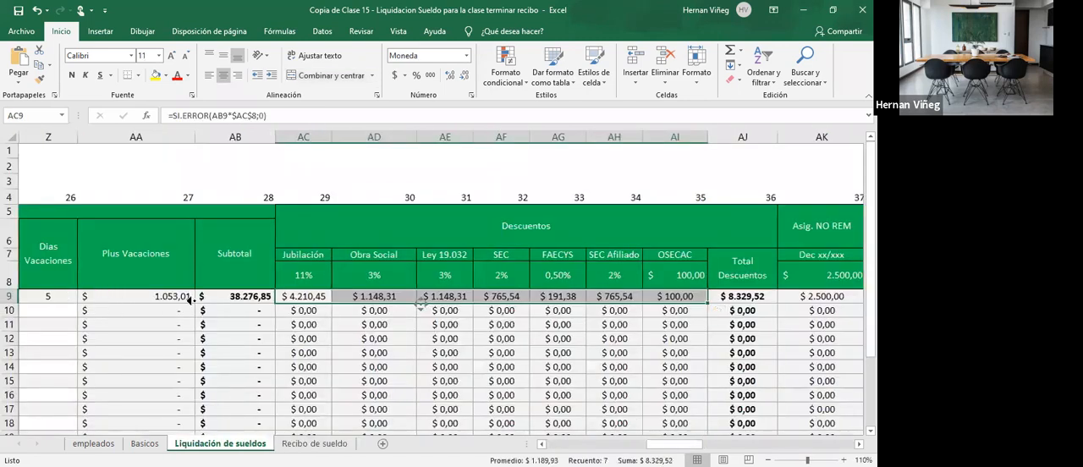
click(44, 295)
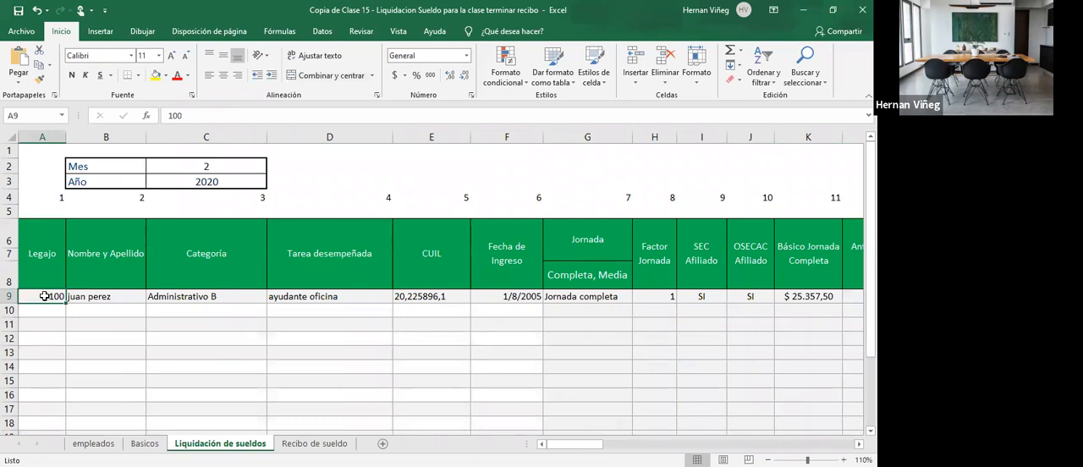
text(102)
key(Return)
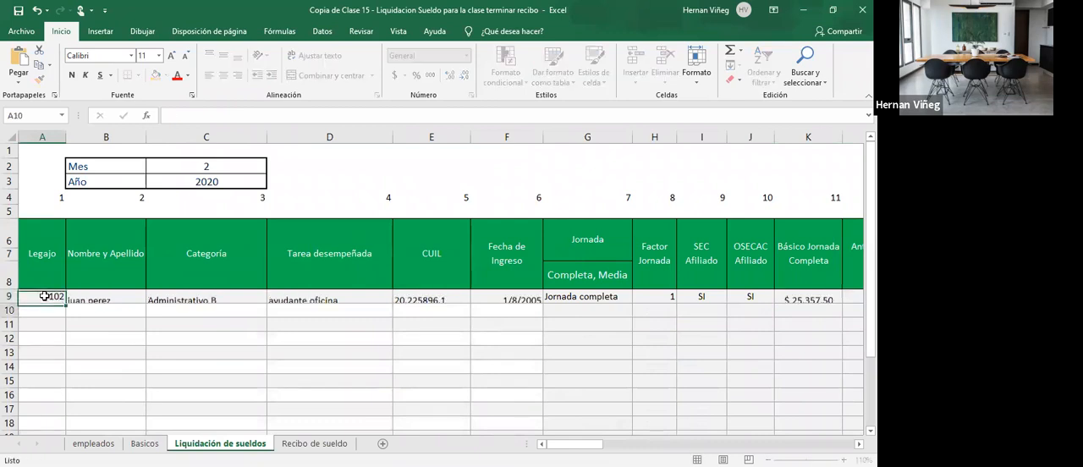
click(47, 296)
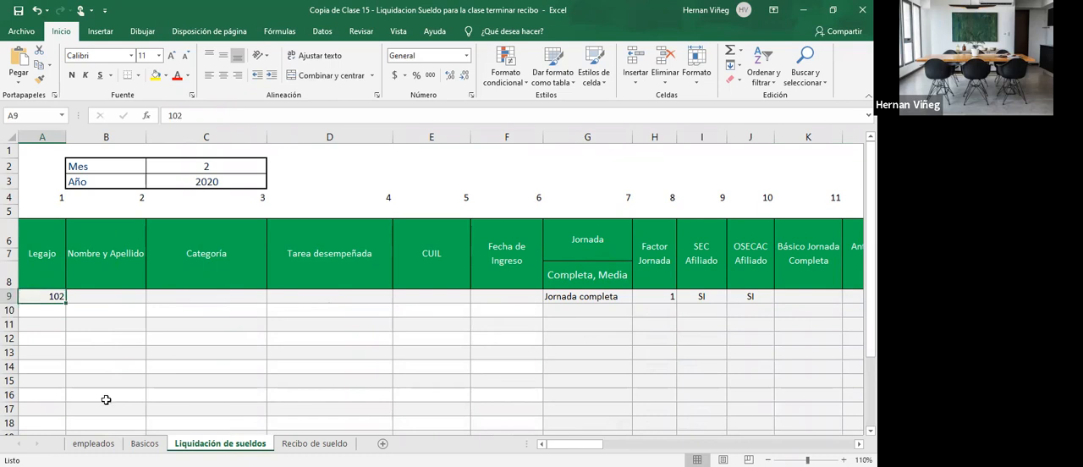
- Check the legajos listed on the empleados sheet and set the Legajo in A9 of Liquidación de sueldos to 101
click(142, 444)
click(101, 444)
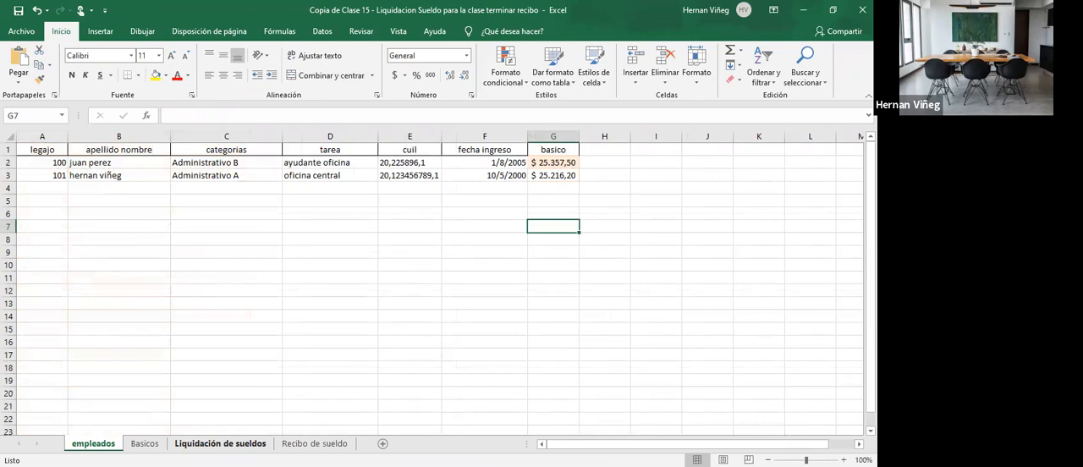
click(220, 444)
double_click(55, 295)
key(BackSpace)
text(1)
key(Return)
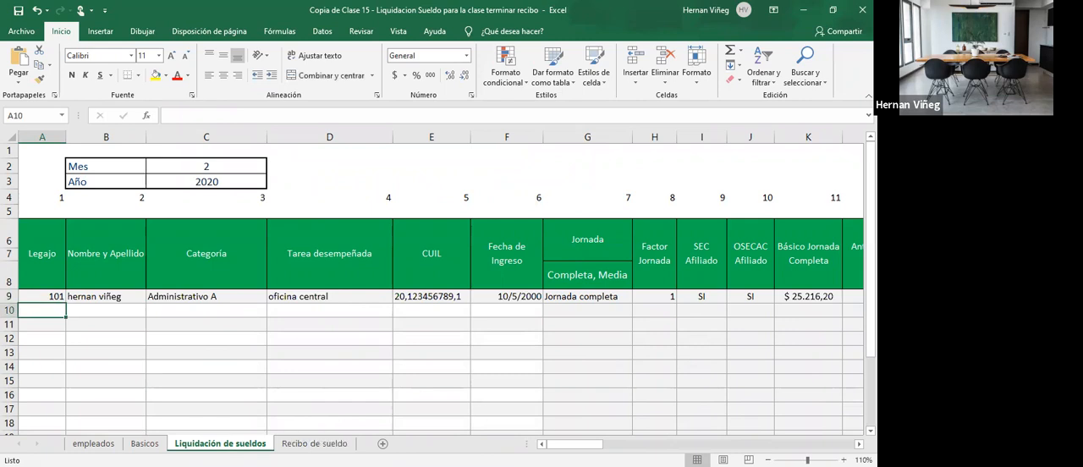
mouse_move(575, 443)
mouse_down()
mouse_move(658, 443)
mouse_move(575, 443)
mouse_up()
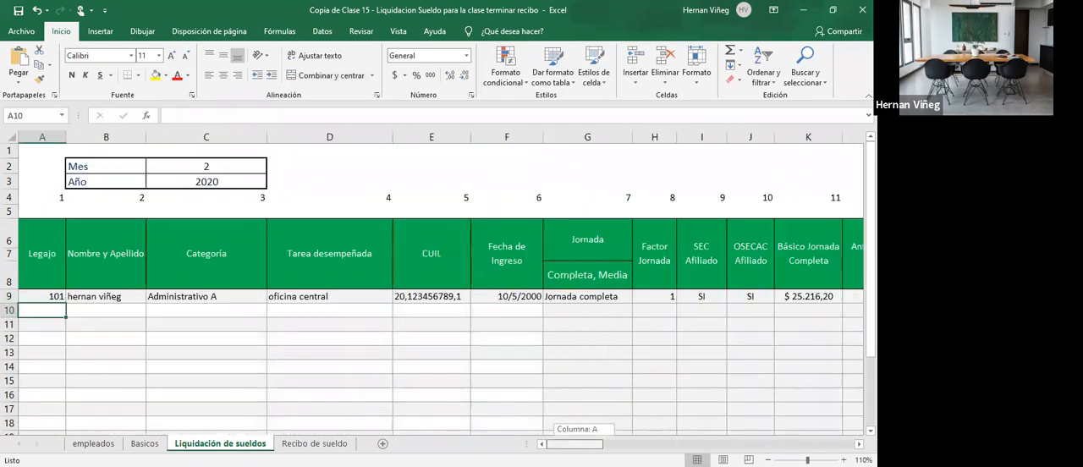
- Choose 101 as the Legajo Empleado in D1 of Recibo de sueldo and review the receipt
click(315, 444)
click(229, 143)
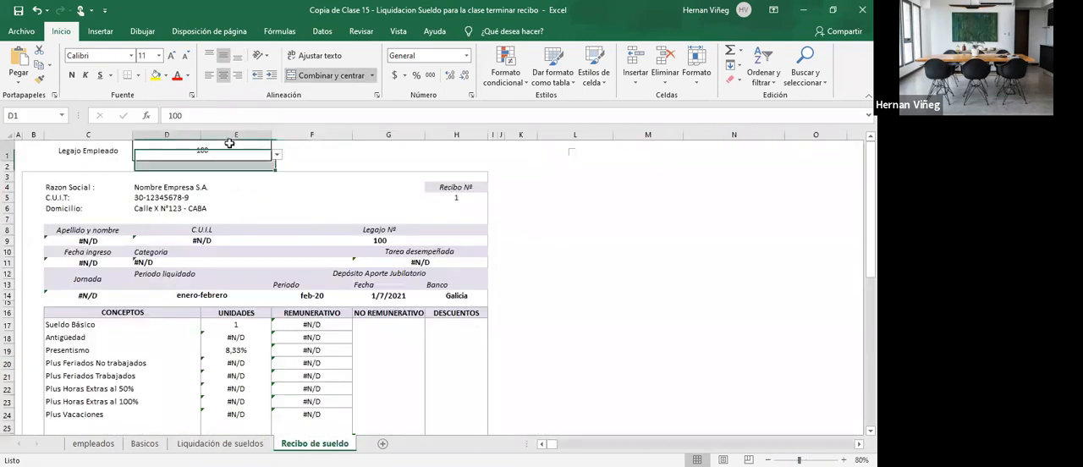
click(277, 157)
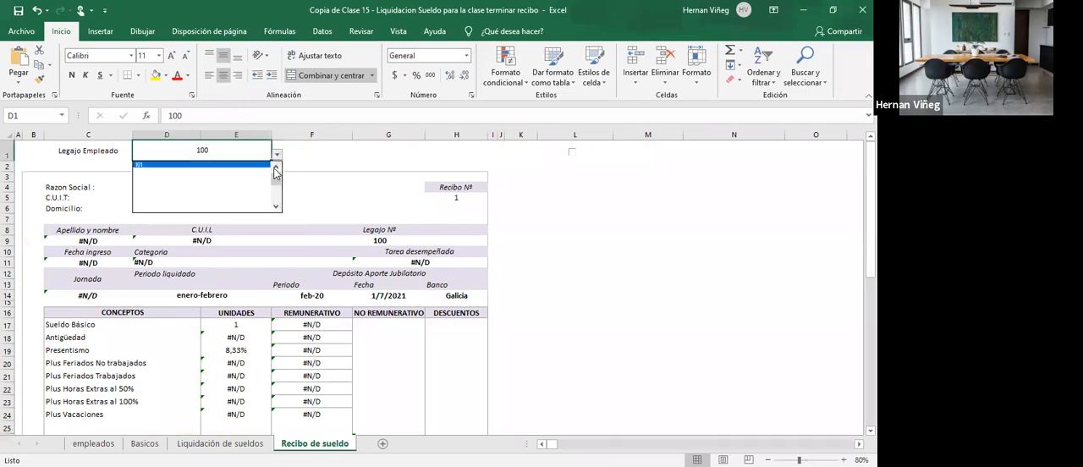
click(254, 165)
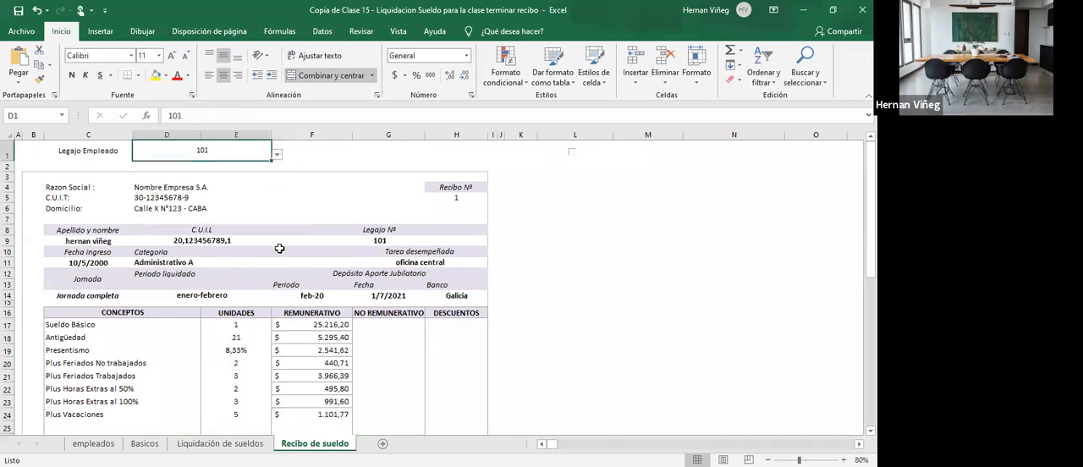
scroll(279, 248, down, 5)
scroll(282, 247, up, 5)
click(467, 34)
- Switch to the PowerPoint presentation curso-hora-grupo-clase and select the class number after Clase N° on slide 4
key(alt+Tab)
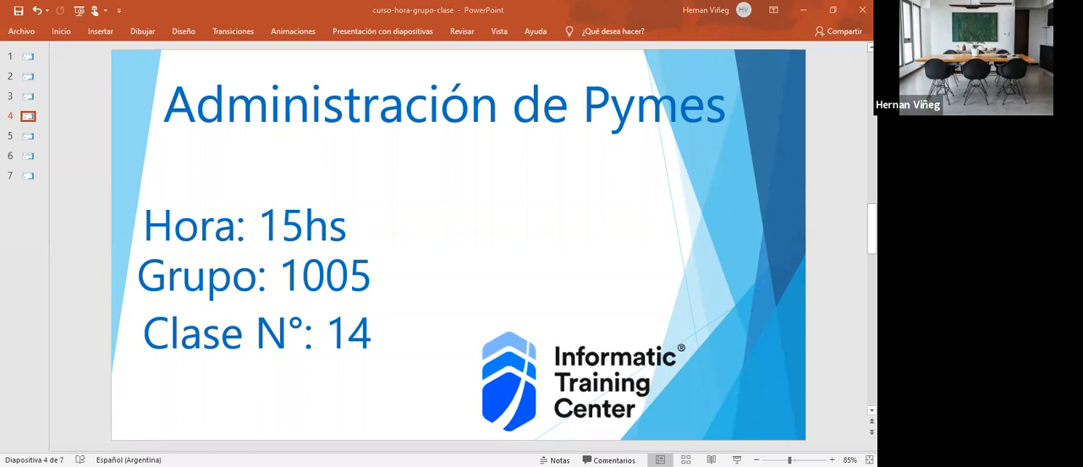
double_click(371, 336)
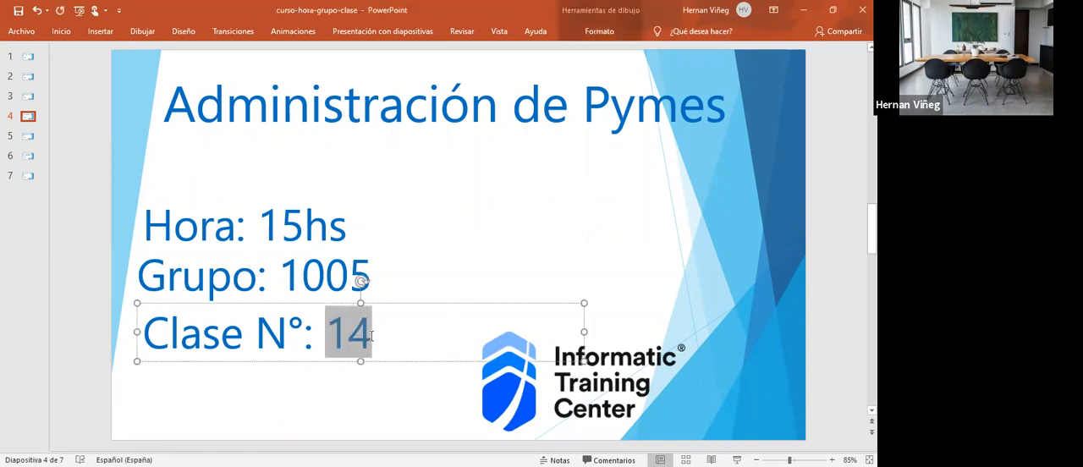
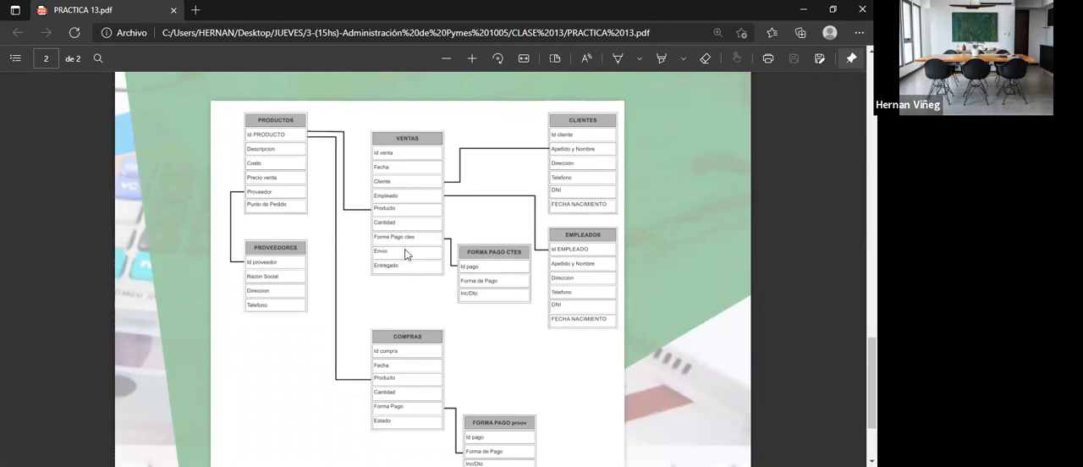
- Review the property sales and rental database requirements and the sample table diagram on page 2 of PRACTICA 13.pdf
scroll(397, 248, up, 3)
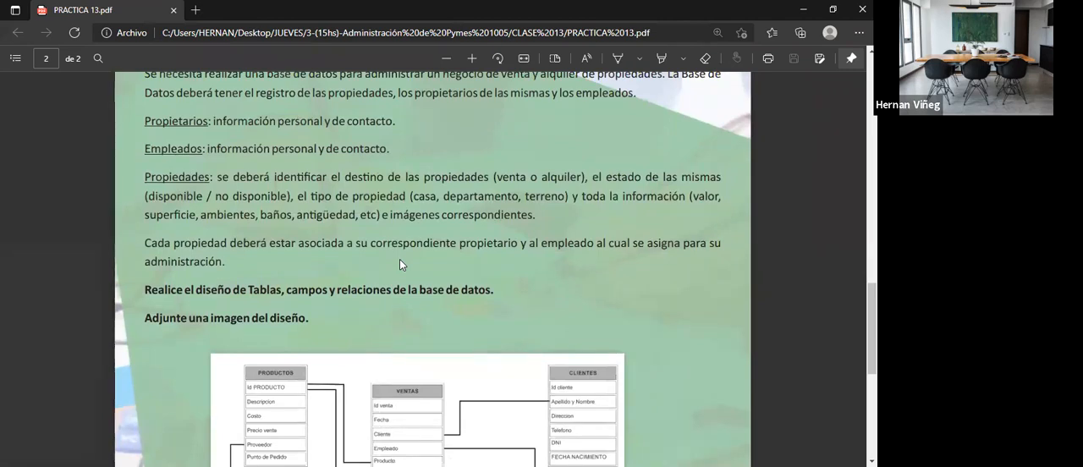
scroll(400, 260, down, 2)
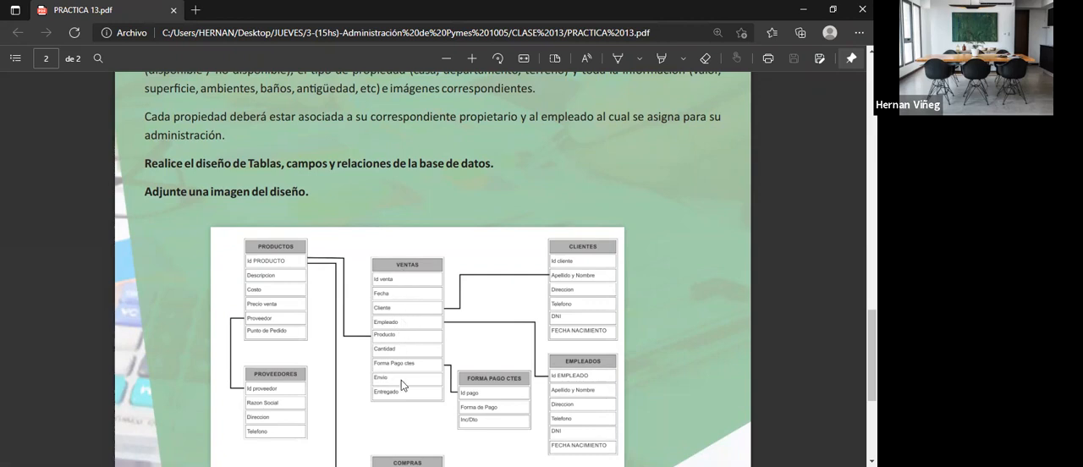
scroll(401, 380, up, 3)
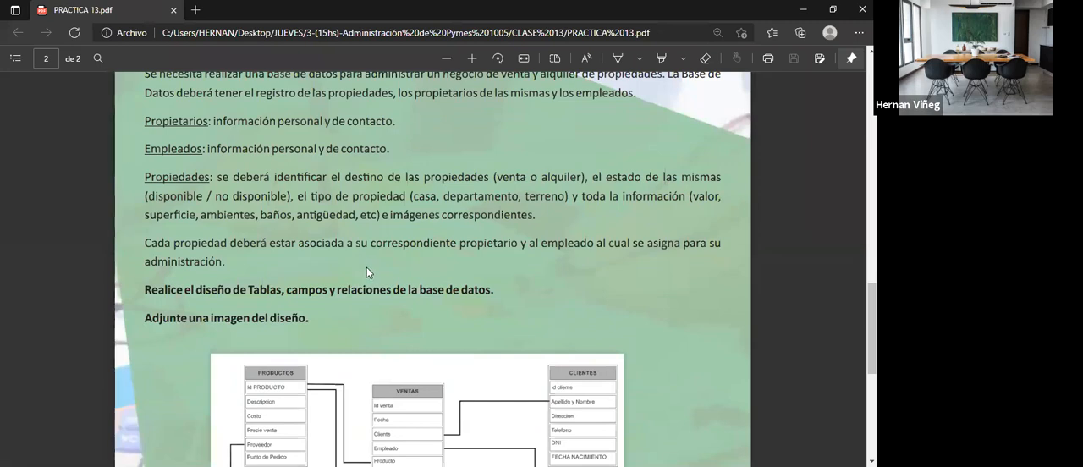
scroll(423, 279, down, 4)
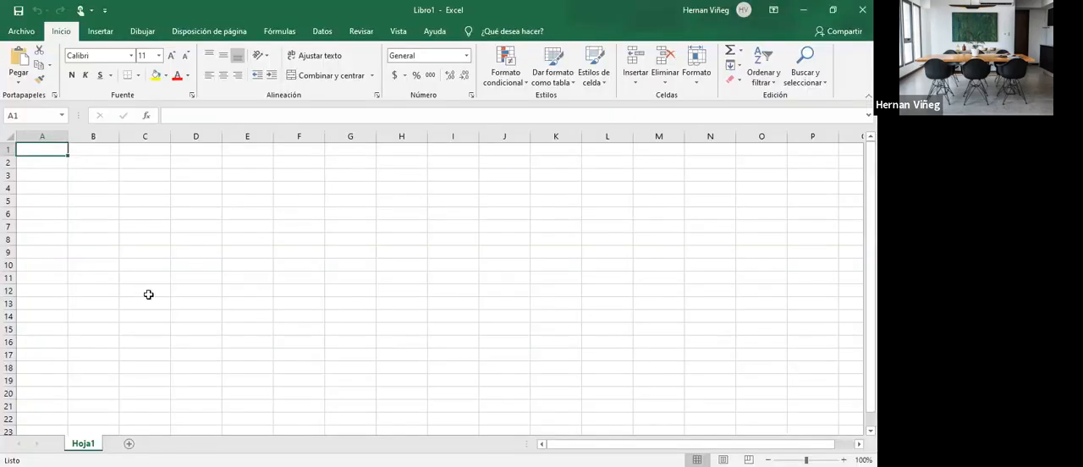
- Switch to a blank Excel workbook, enter the heading Propietarios in G4 and ID Propietario in G5, and widen column G
click(347, 191)
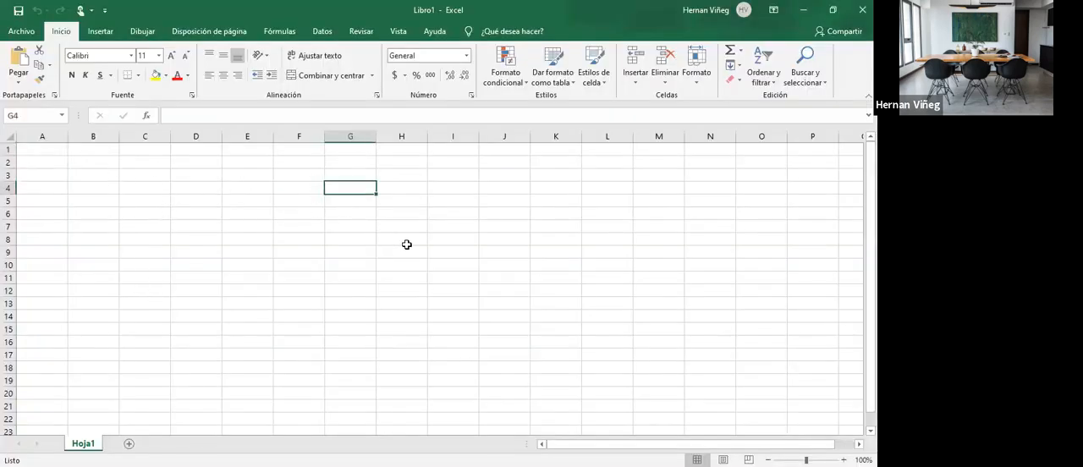
text(P)
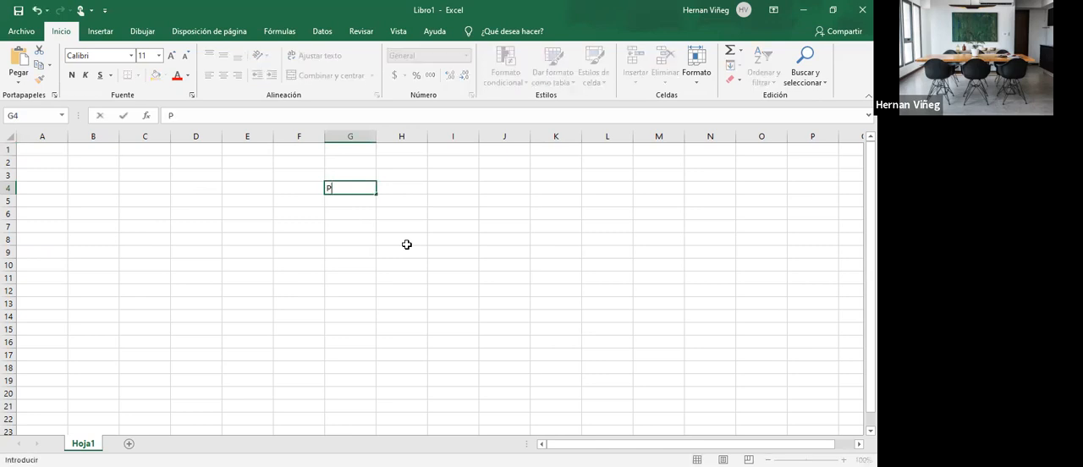
text(ropietarios)
key(Return)
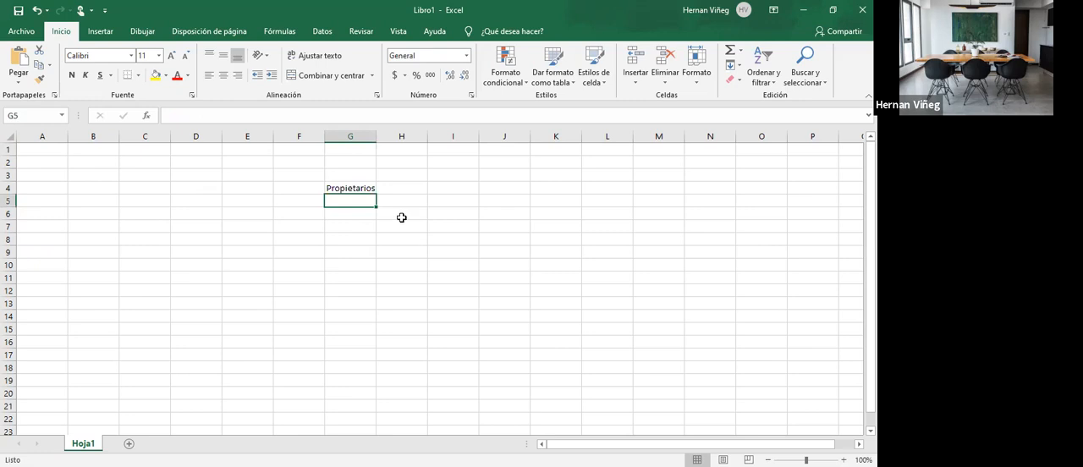
drag(376, 134, 399, 136)
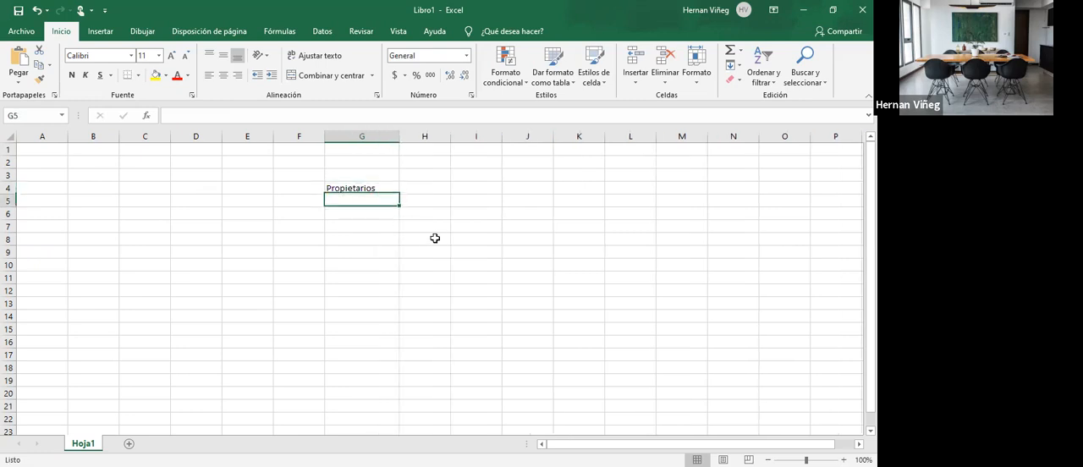
text(I)
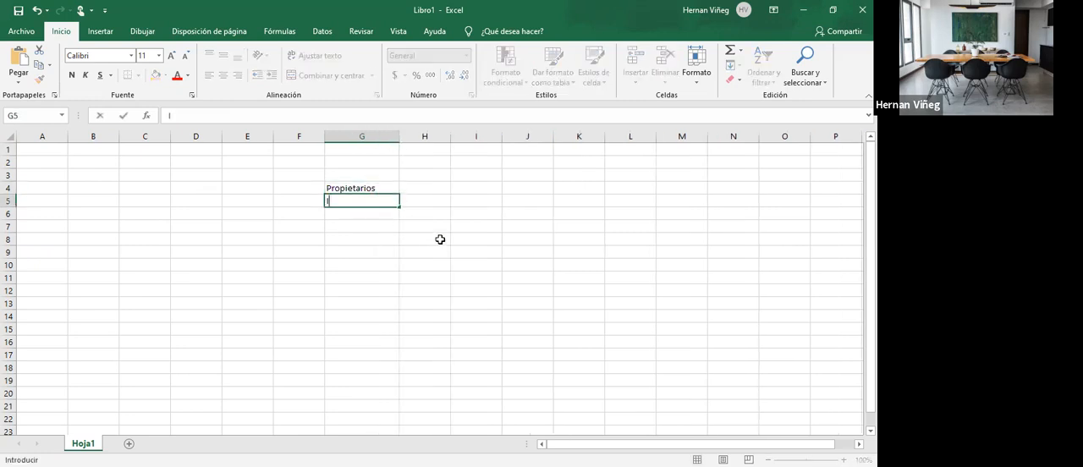
text(D Propietario)
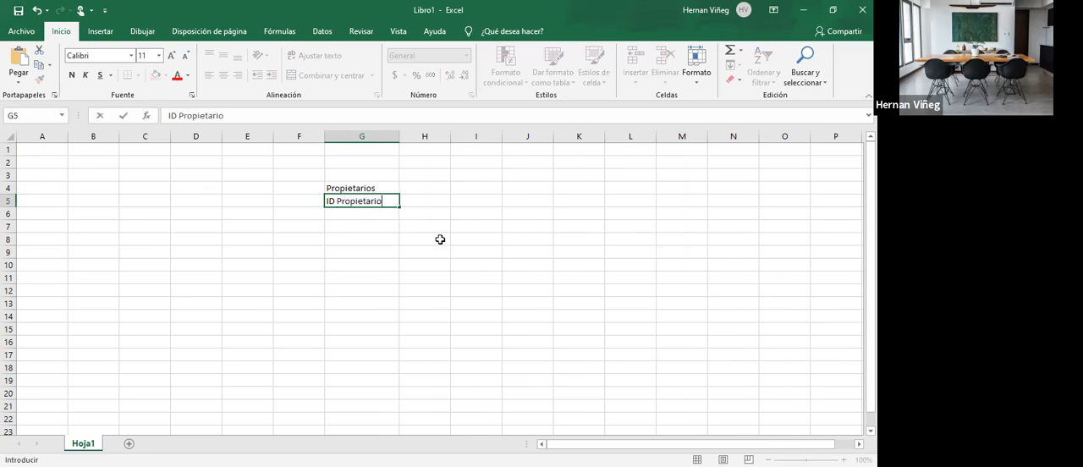
key(Return)
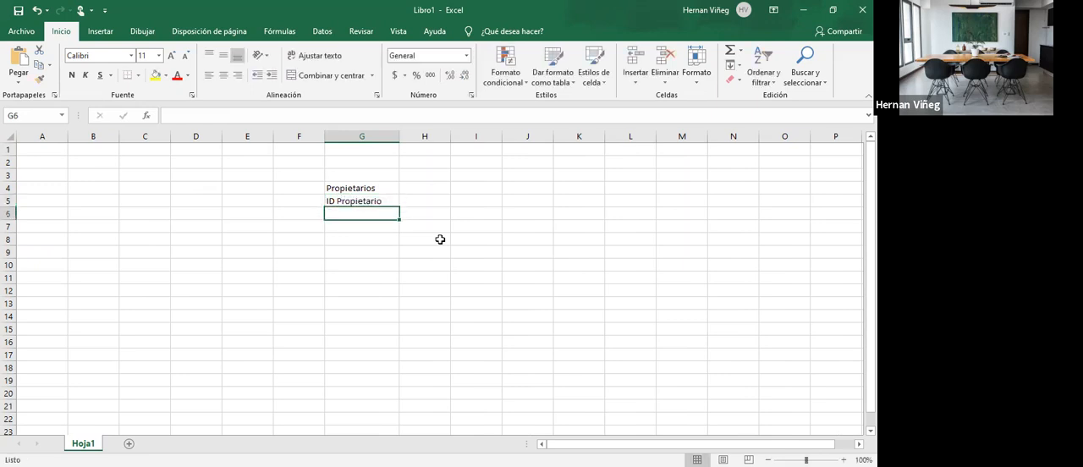
- Add the fields Apellido y Nombre in G6 and DNI in G7 to the Propietarios table
text(Ape)
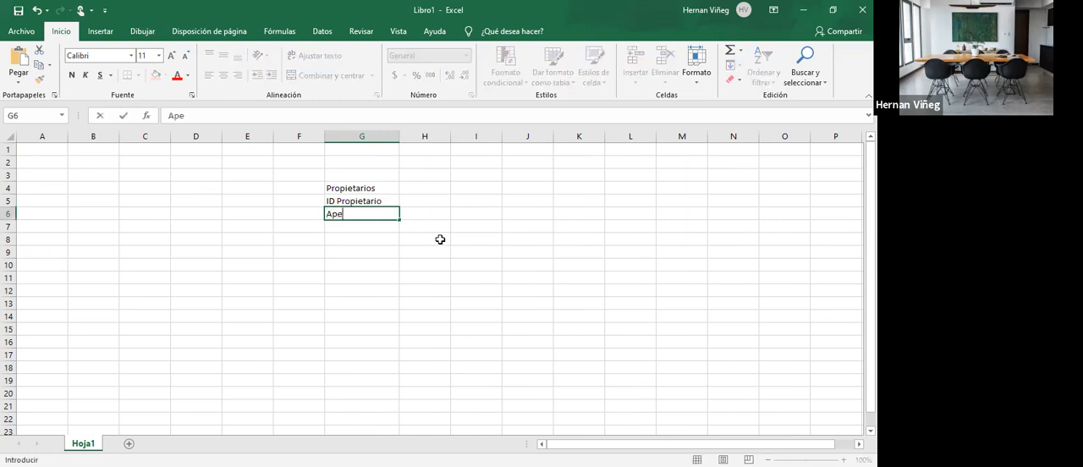
text(llido y Nombre)
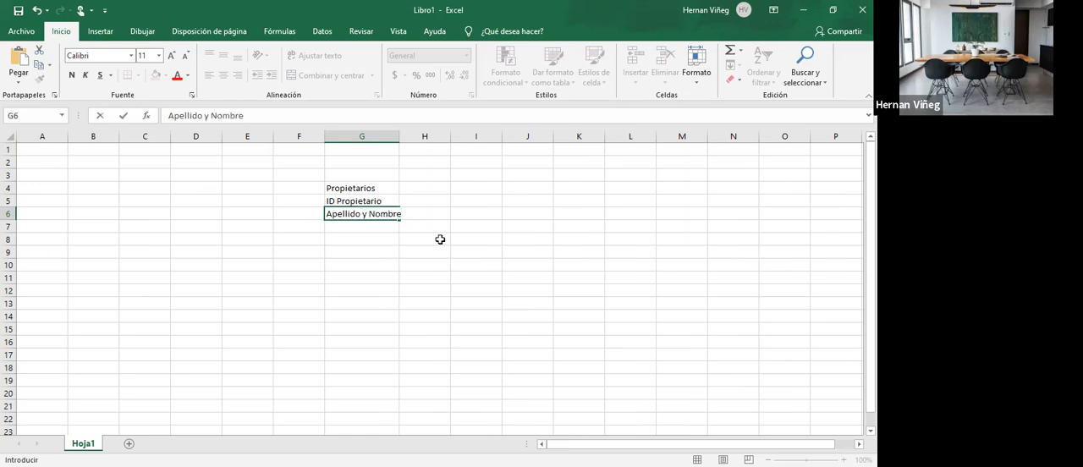
key(Return)
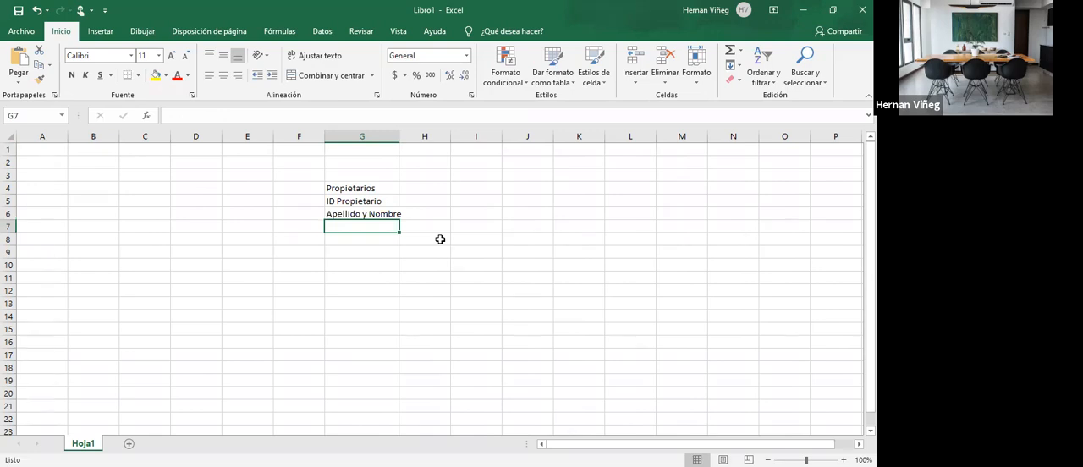
text(DN)
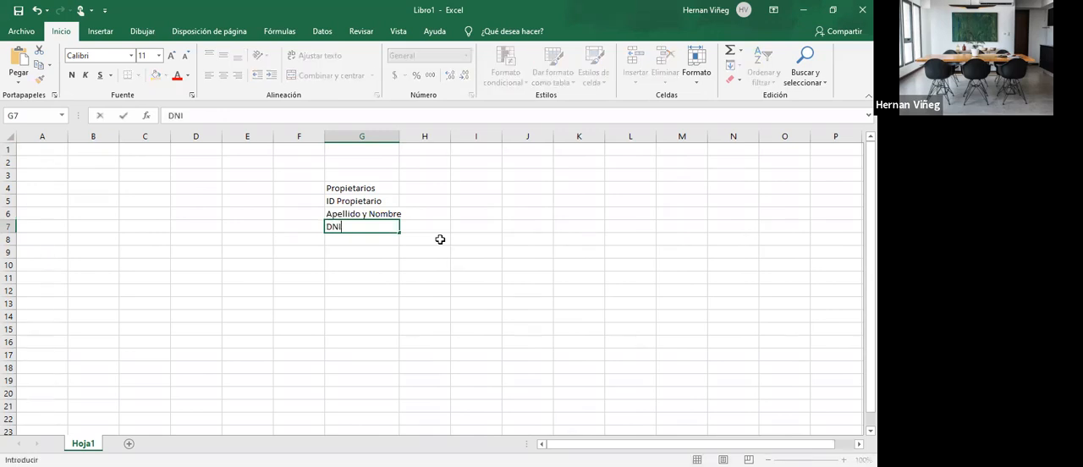
text(I)
key(Return)
- Add the fields Telefono in G8 and Direccion in G9, and fit column G to its contents
text(T)
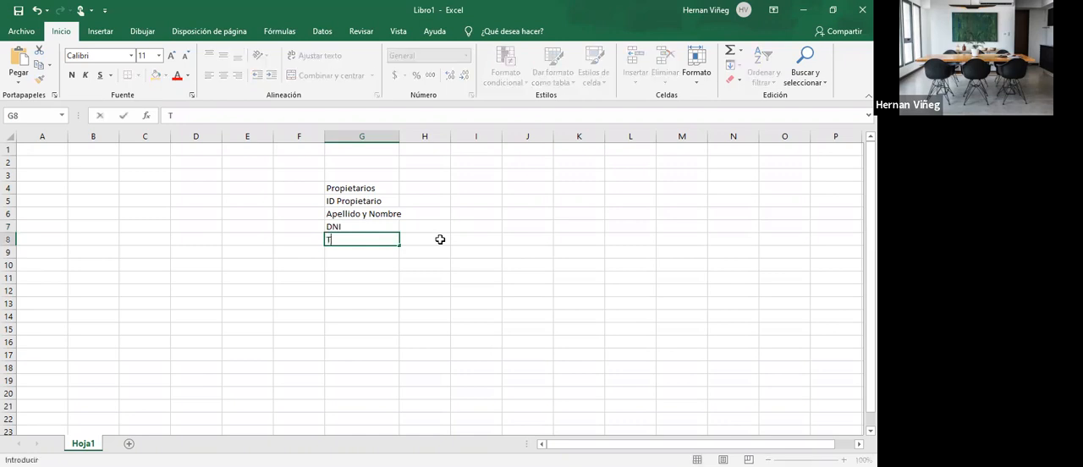
text(elefono)
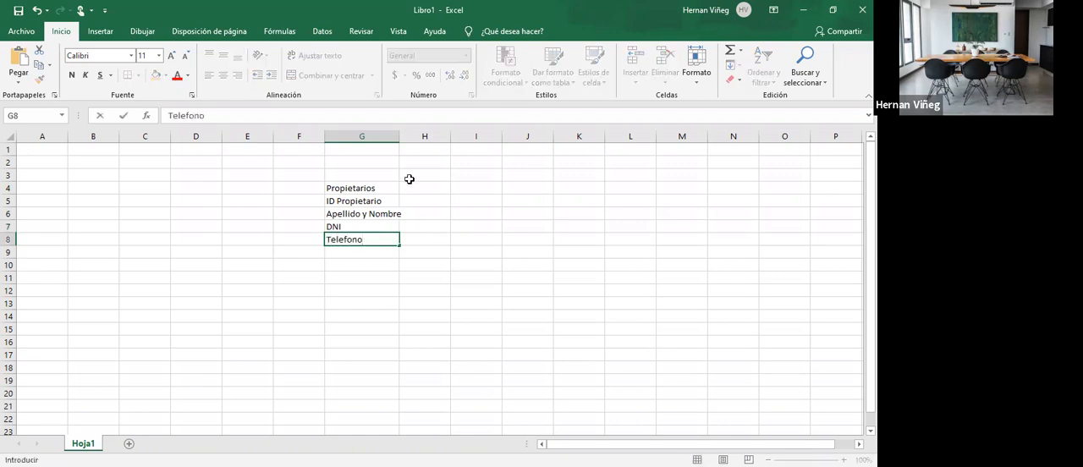
double_click(399, 137)
click(390, 253)
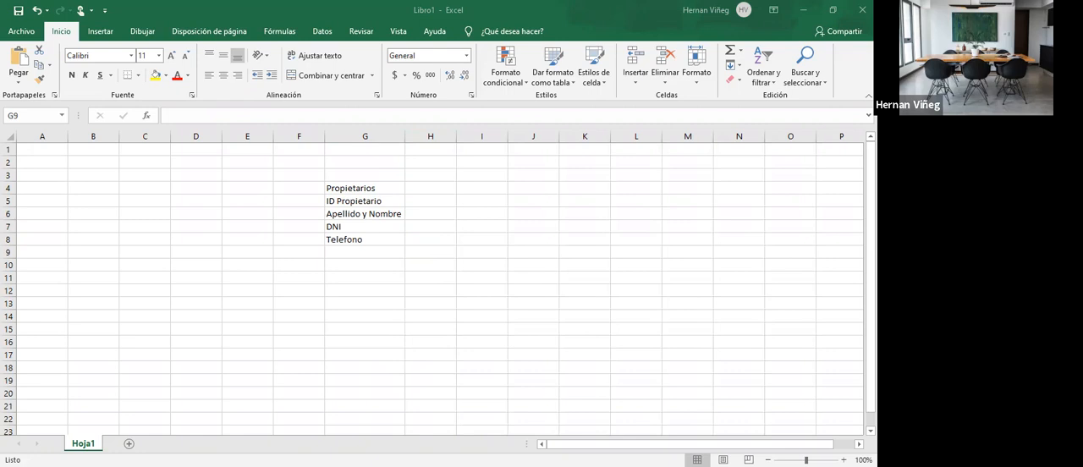
text(Direccio)
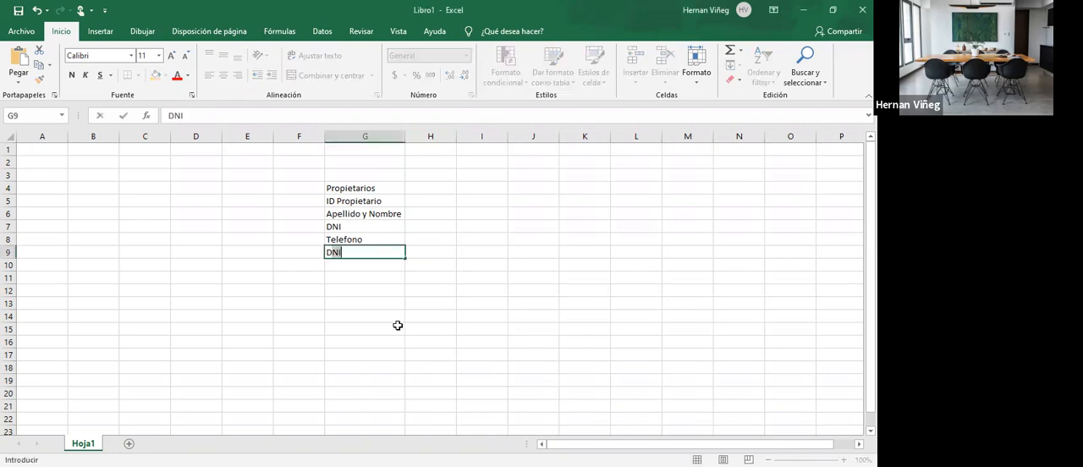
text(n)
key(Return)
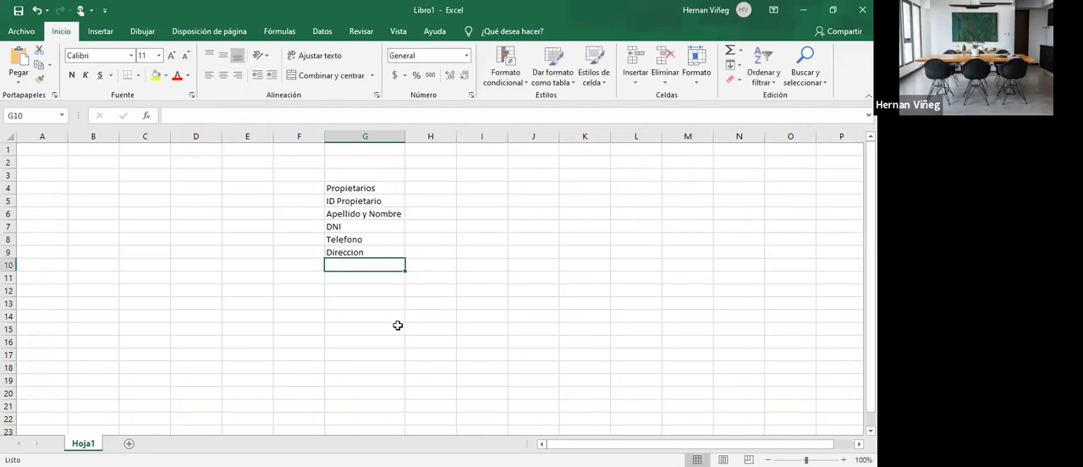
- Add the field Correo electronico in G10 as the last row of the Propietarios table
text(E)
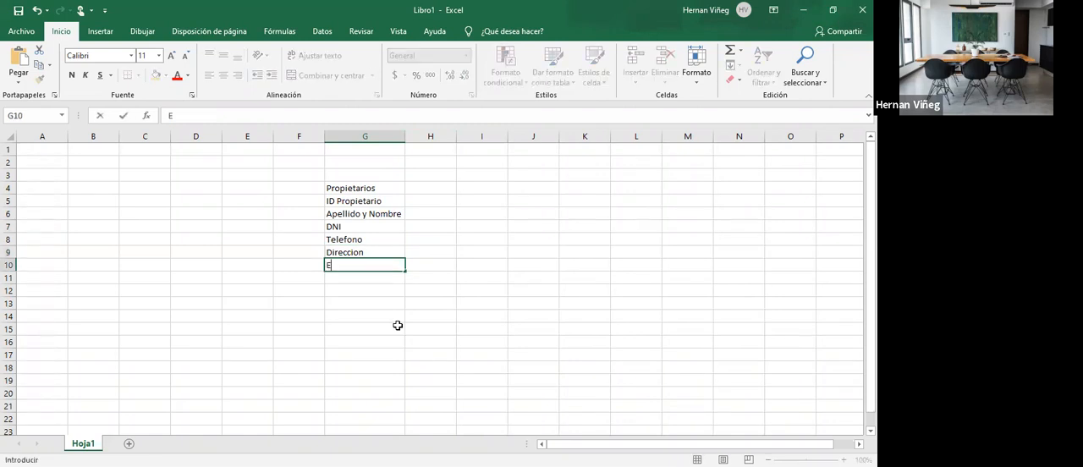
key(BackSpace)
text(Correo electronico)
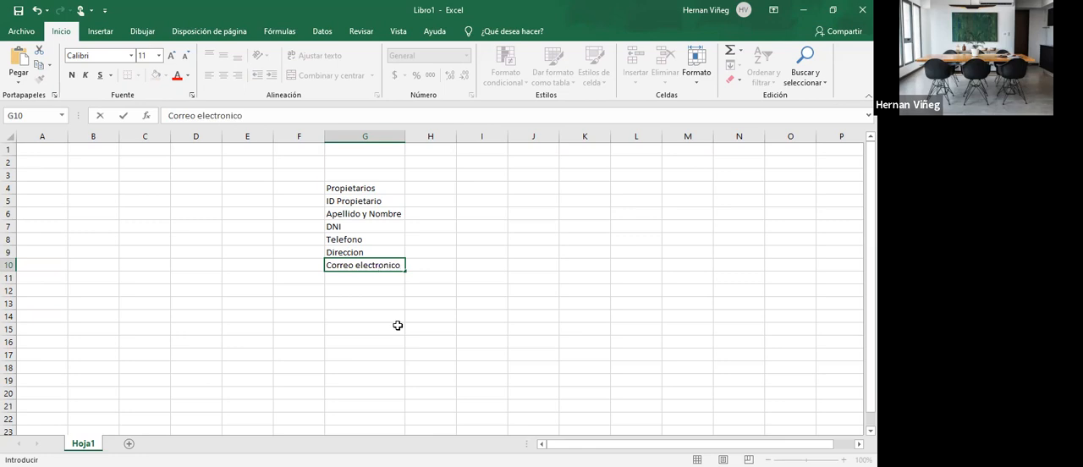
click(398, 325)
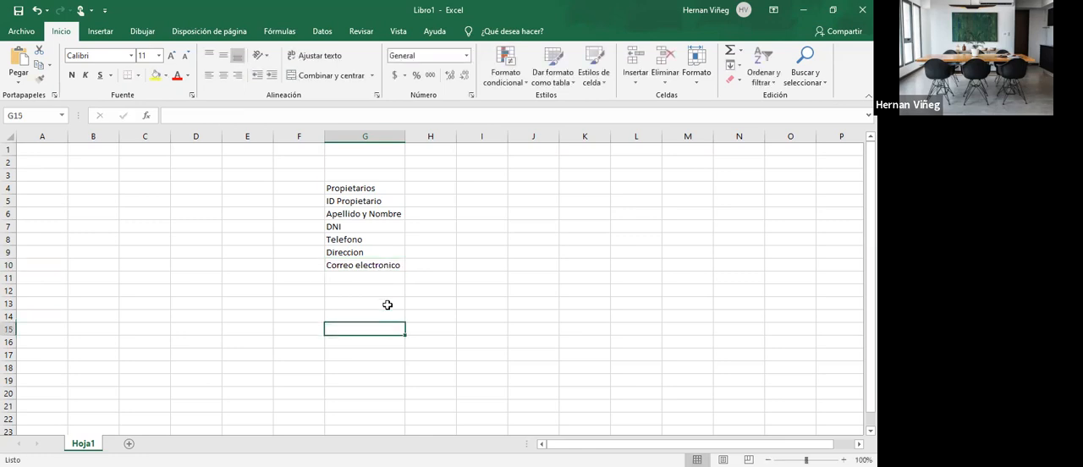
- Copy the Propietarios list in G4:G10 to the cells starting at L4 and fit column L to its contents
click(366, 187)
drag(365, 187, 374, 259)
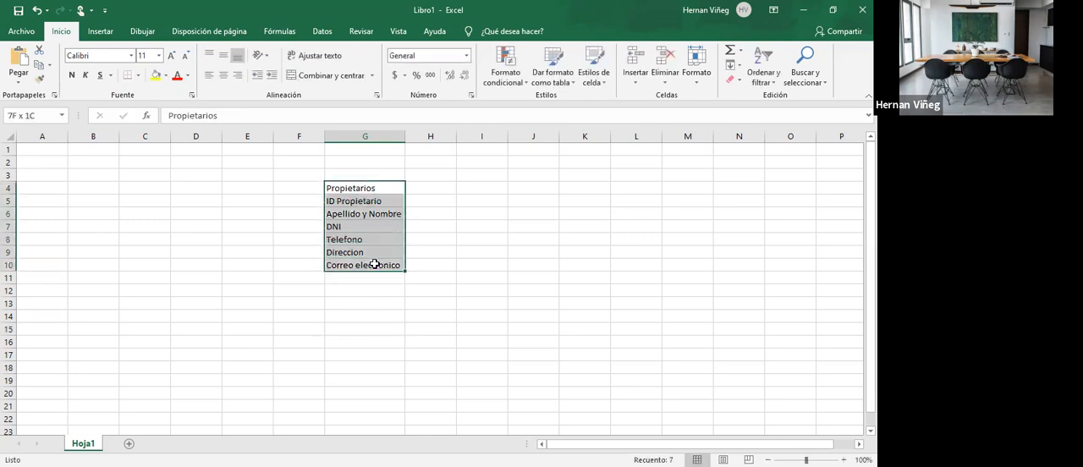
key(ctrl+c)
click(550, 190)
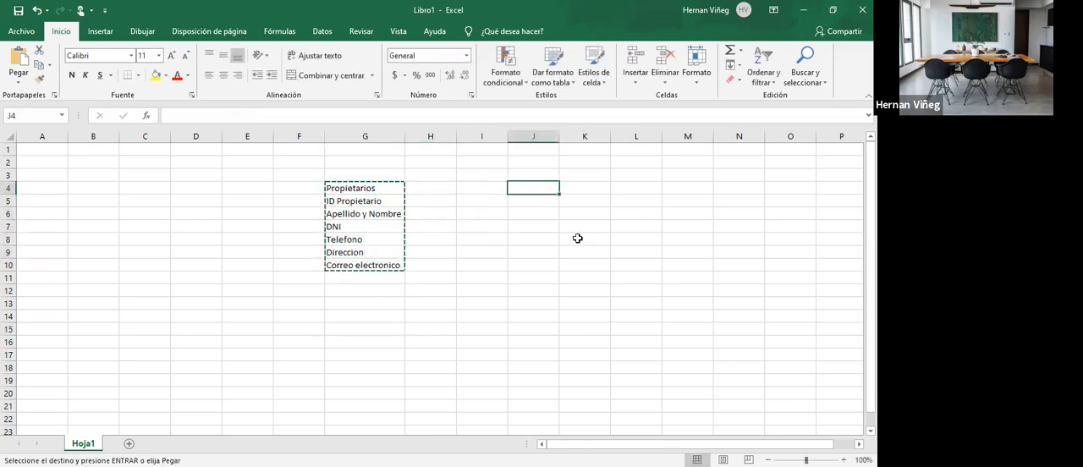
click(652, 192)
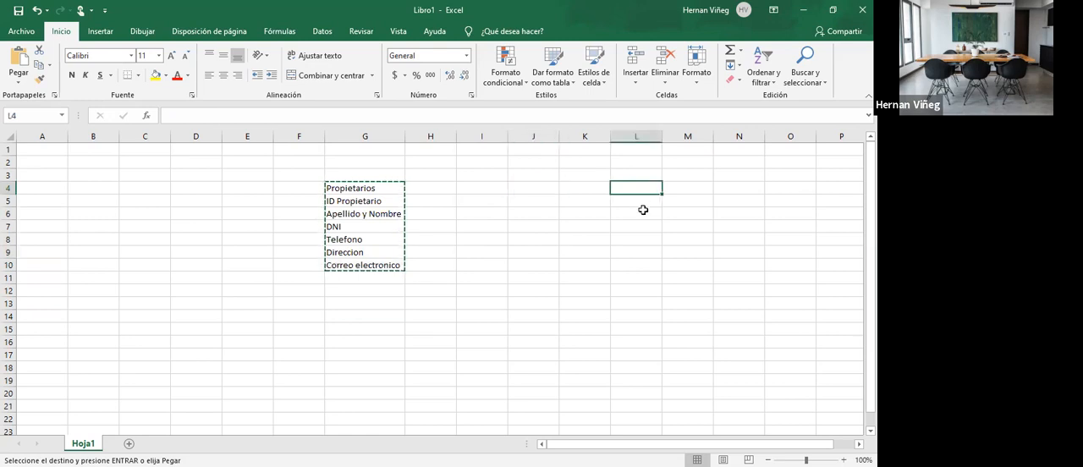
key(ctrl+v)
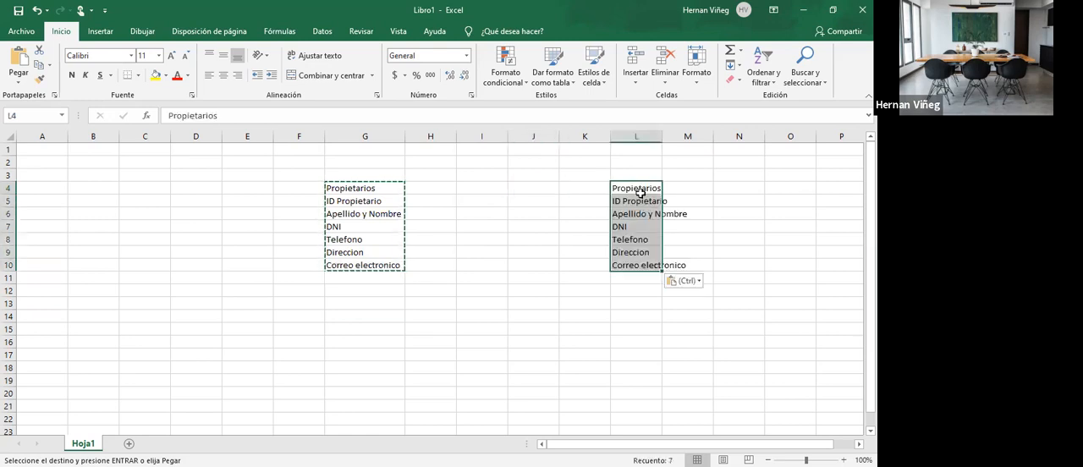
double_click(662, 136)
- Change the heading of the copied table in L4 to Empleado
double_click(648, 187)
drag(662, 188, 611, 187)
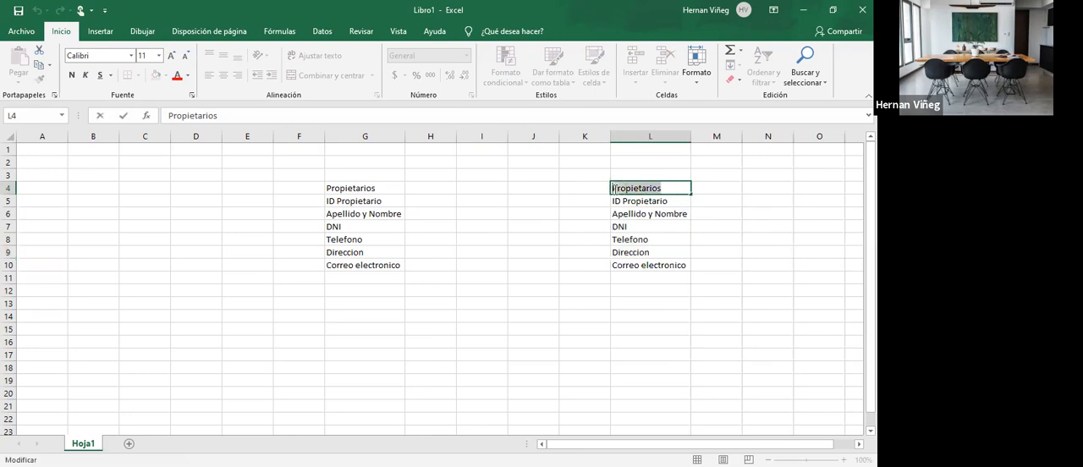
text(Empleado)
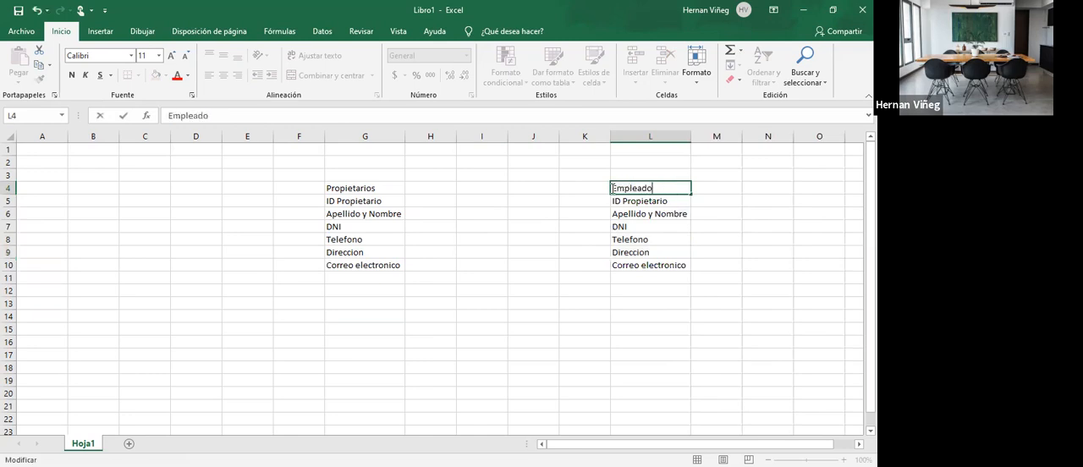
key(Return)
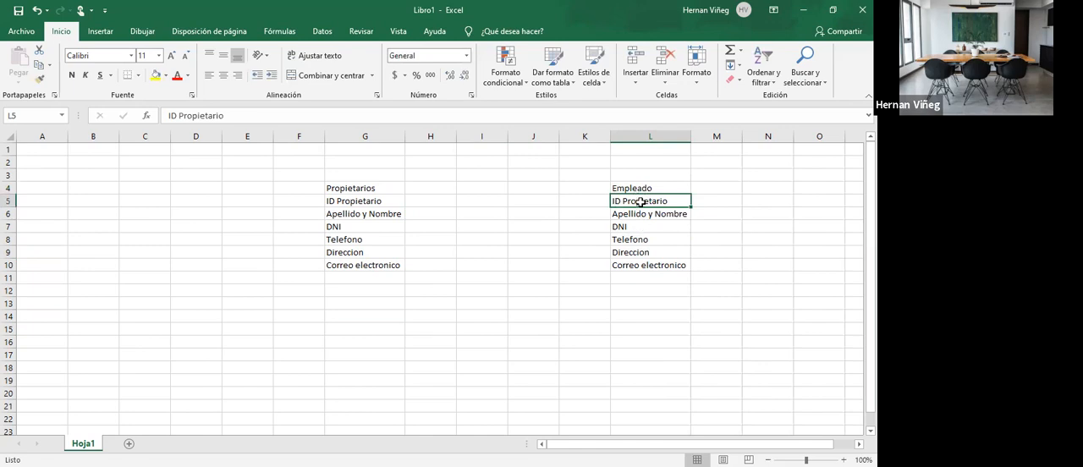
- Add the field Fecha de ingreso in L11 below Correo electronico in the Empleado table
click(638, 279)
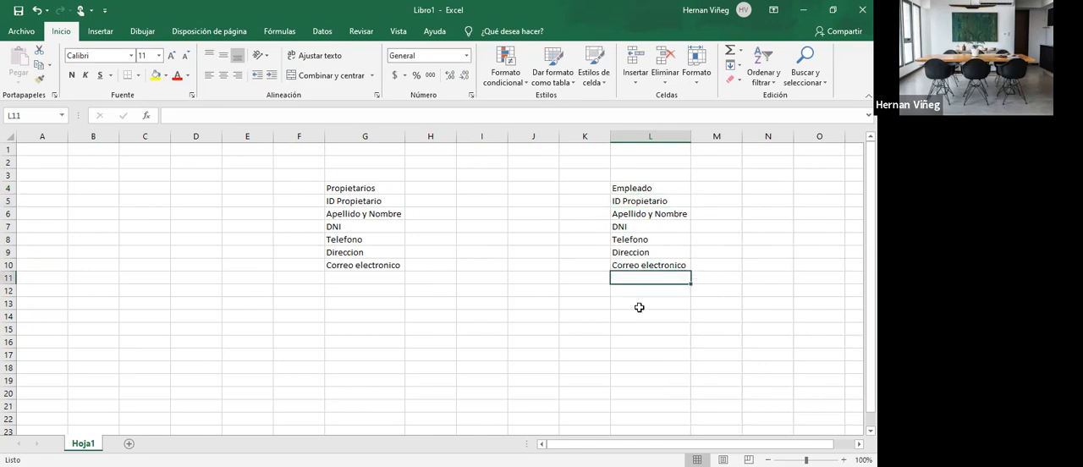
text(Fecha de )
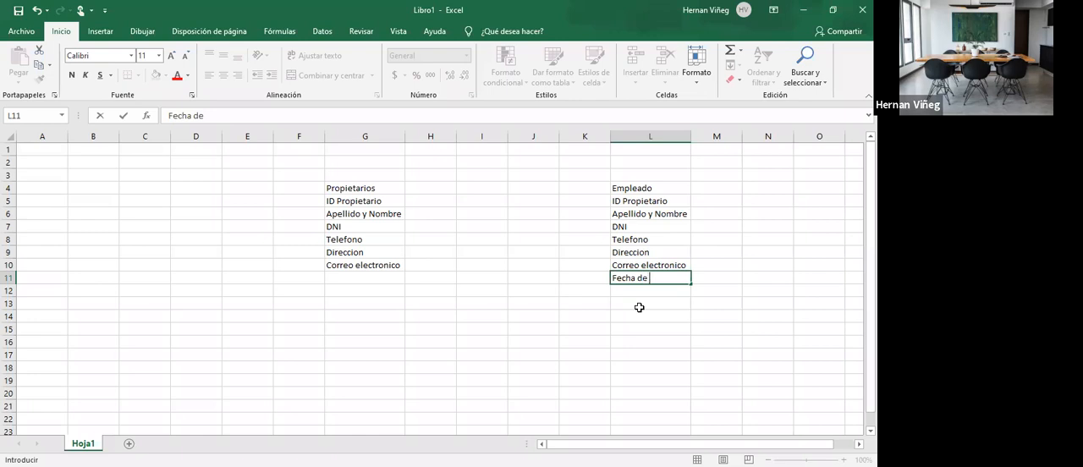
text(ingreso)
key(Return)
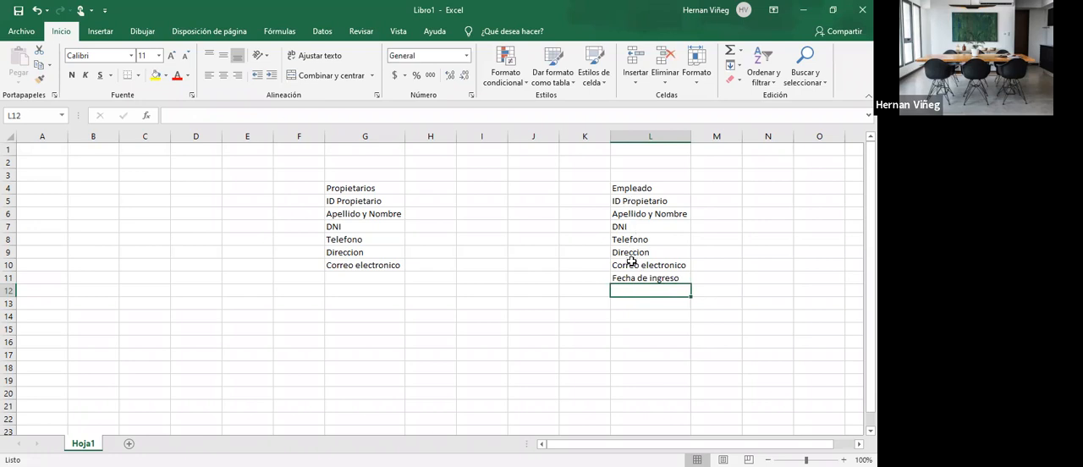
- Apply a thick outside border to the table headings Empleado in L4 and Propietarios in G4
drag(639, 204, 640, 282)
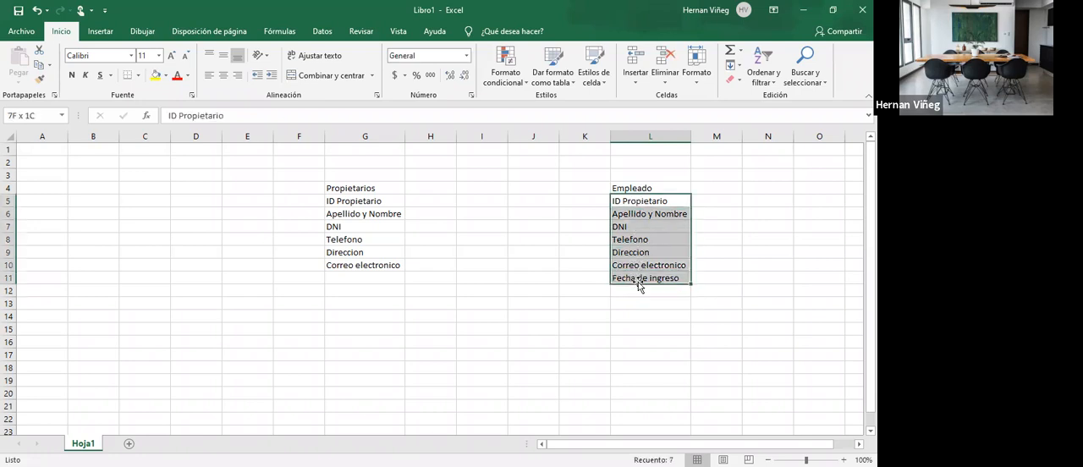
click(641, 185)
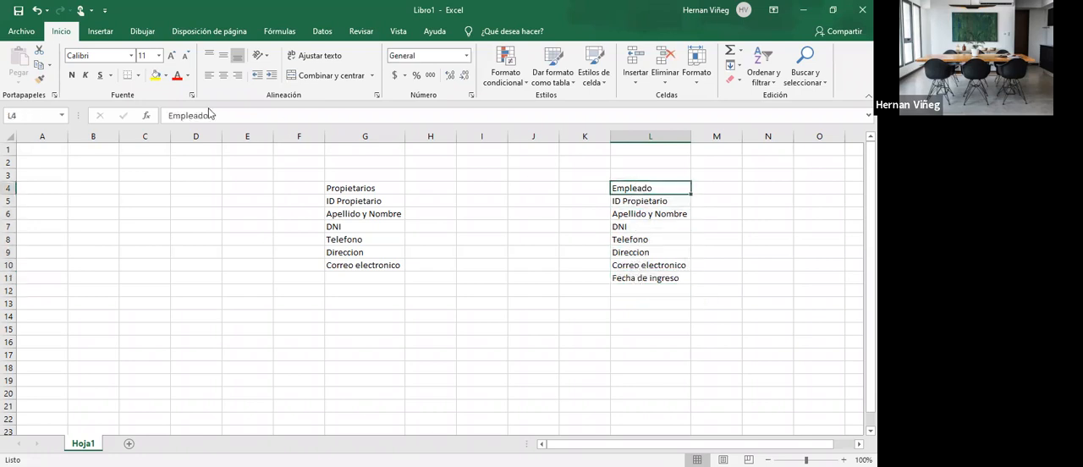
click(139, 80)
click(161, 217)
click(376, 187)
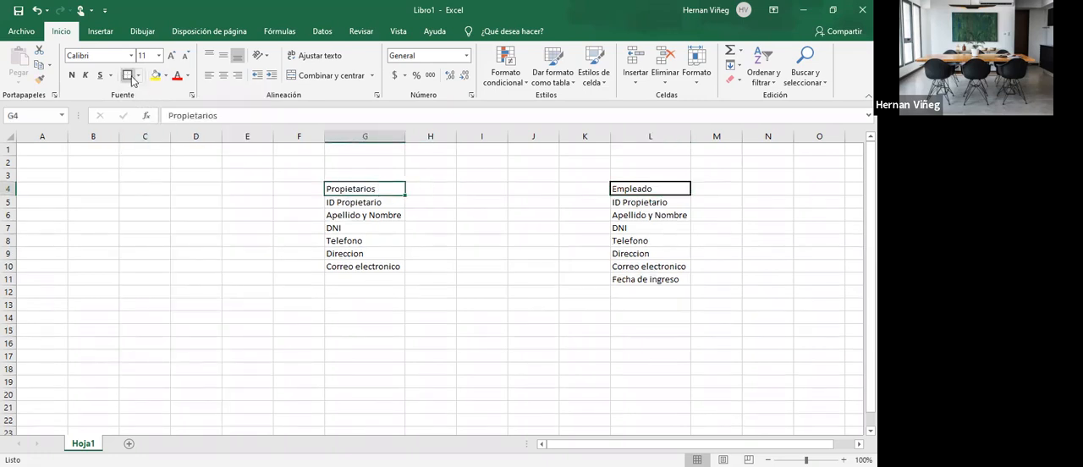
- Apply all borders to the field lists in G5:G10 of Propietarios and L5:L11 of Empleado
click(351, 202)
drag(362, 203, 363, 266)
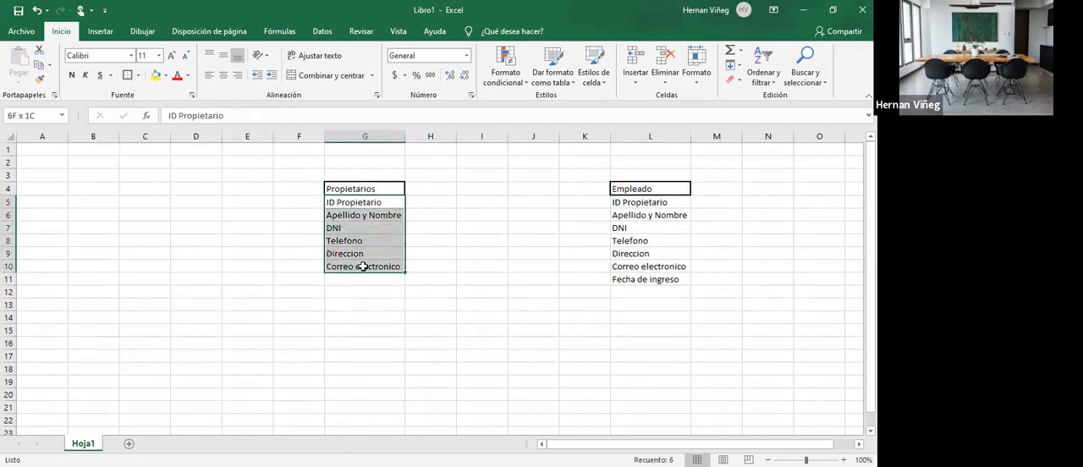
click(142, 78)
click(160, 184)
drag(635, 203, 647, 279)
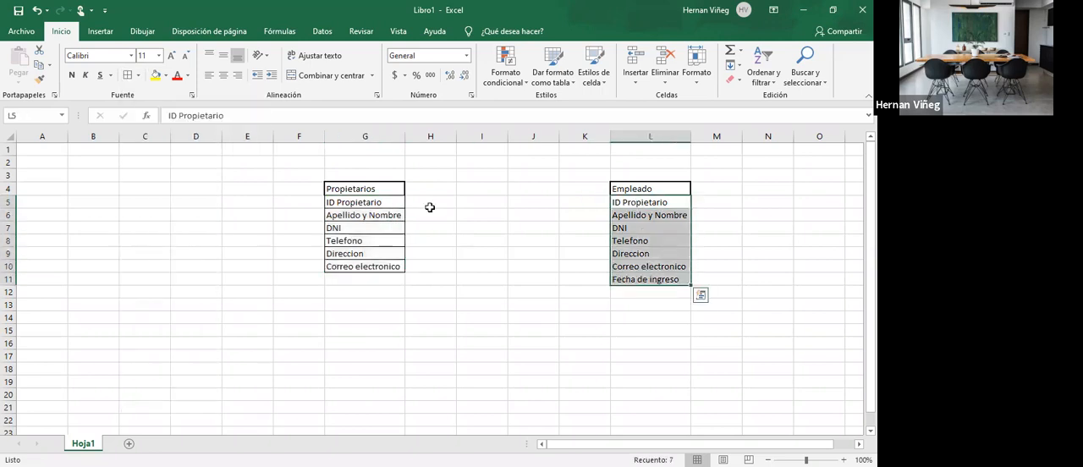
click(127, 75)
click(479, 253)
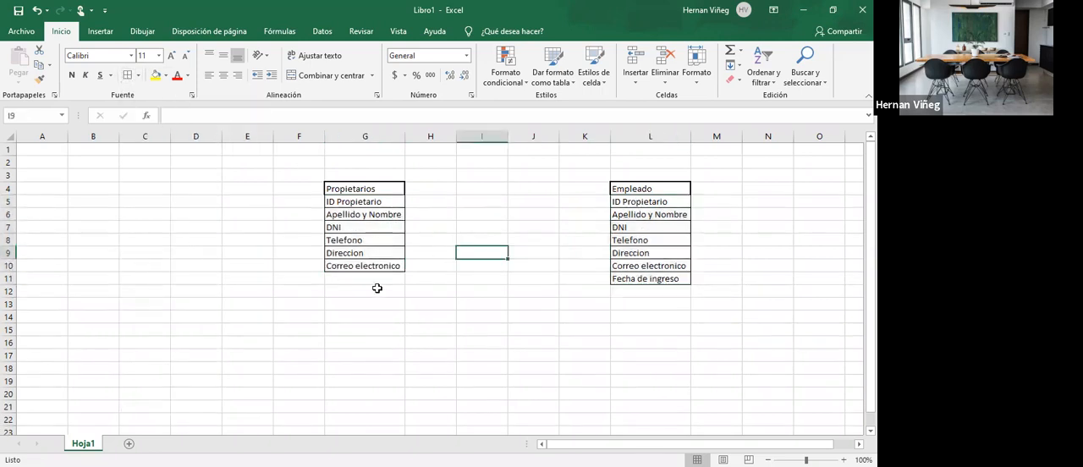
- Reapply the thick outside border to the Propietarios heading in G4 and the Empleado heading in L4
click(360, 190)
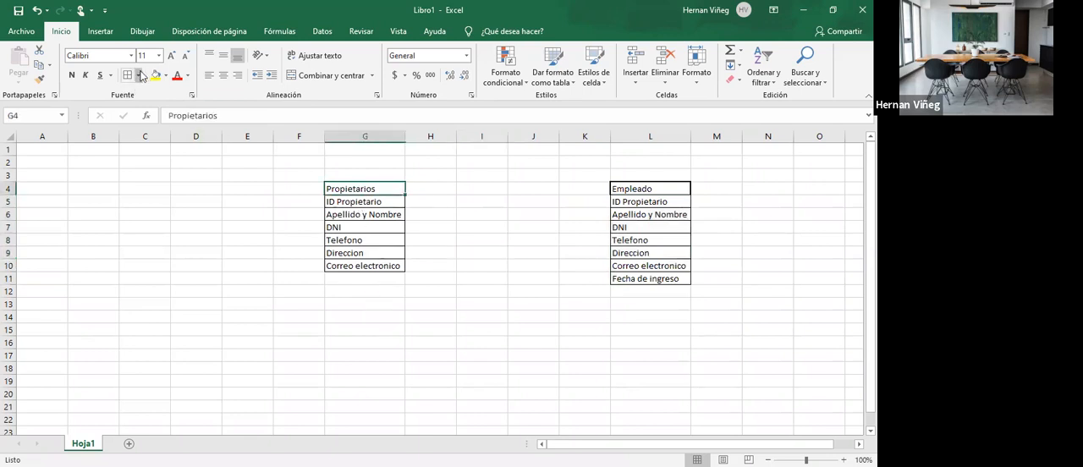
click(681, 190)
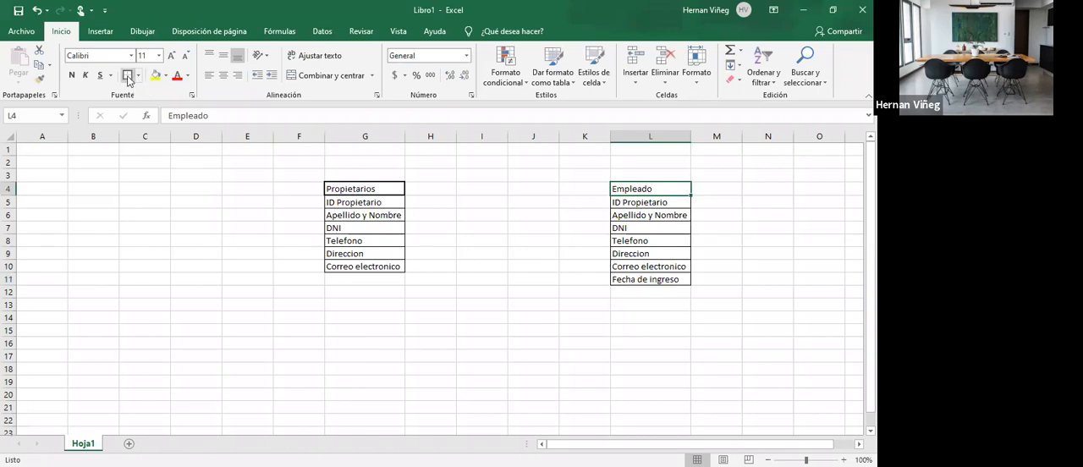
click(466, 237)
click(373, 305)
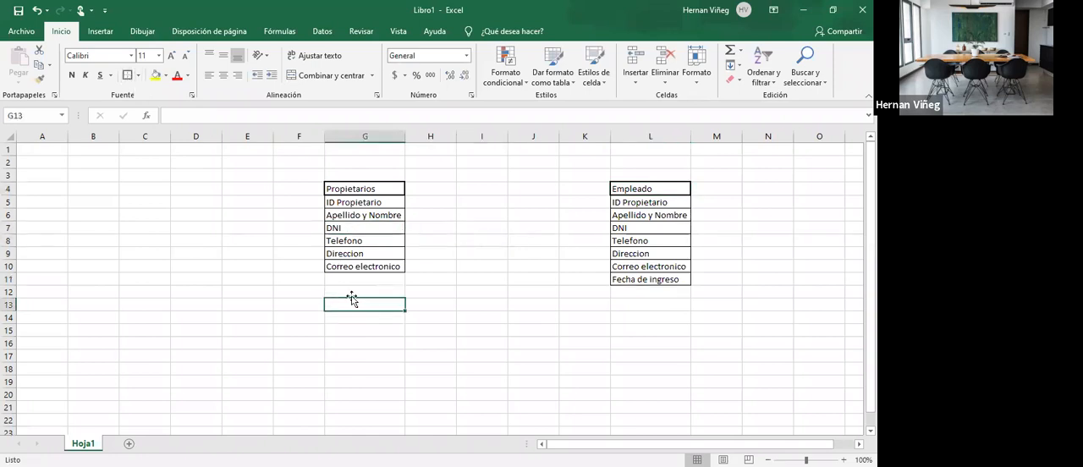
- Review the fields of the Propietarios table in G5:G10 and the Empleado table in L5:L11
drag(359, 187, 365, 267)
click(364, 189)
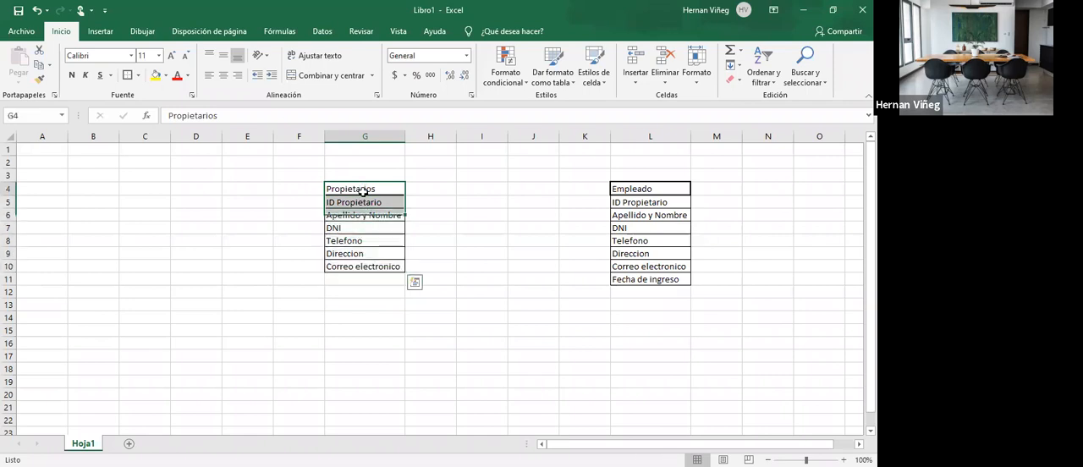
drag(366, 200, 372, 267)
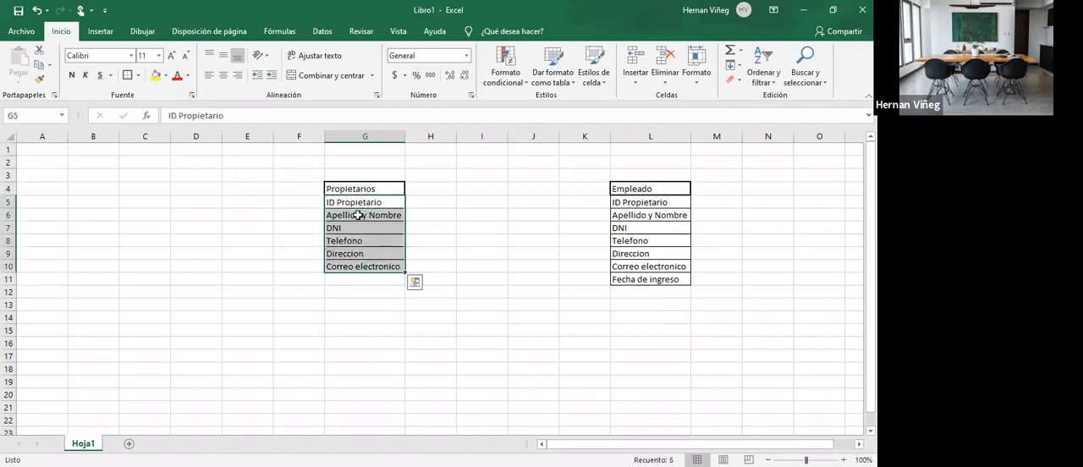
click(355, 207)
click(355, 215)
click(357, 227)
click(359, 240)
click(360, 253)
click(366, 267)
drag(364, 202, 363, 266)
click(369, 239)
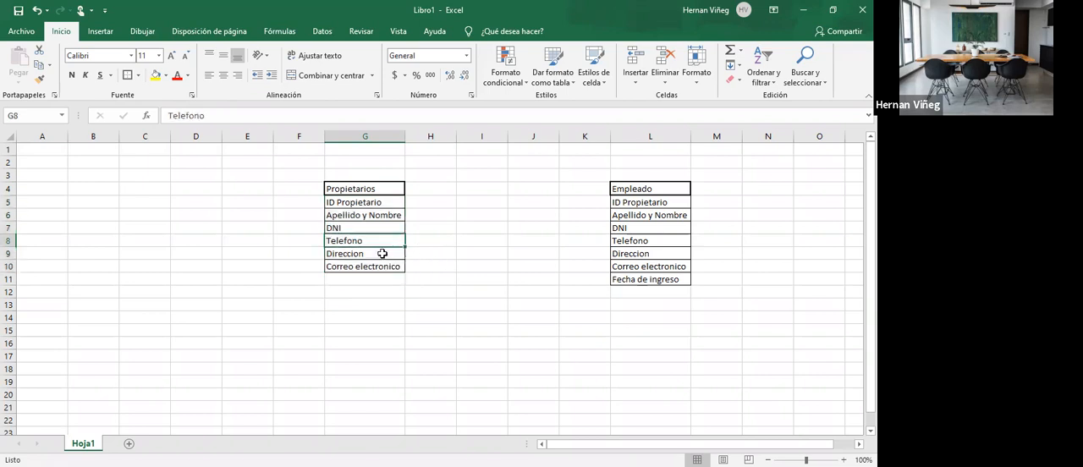
click(367, 219)
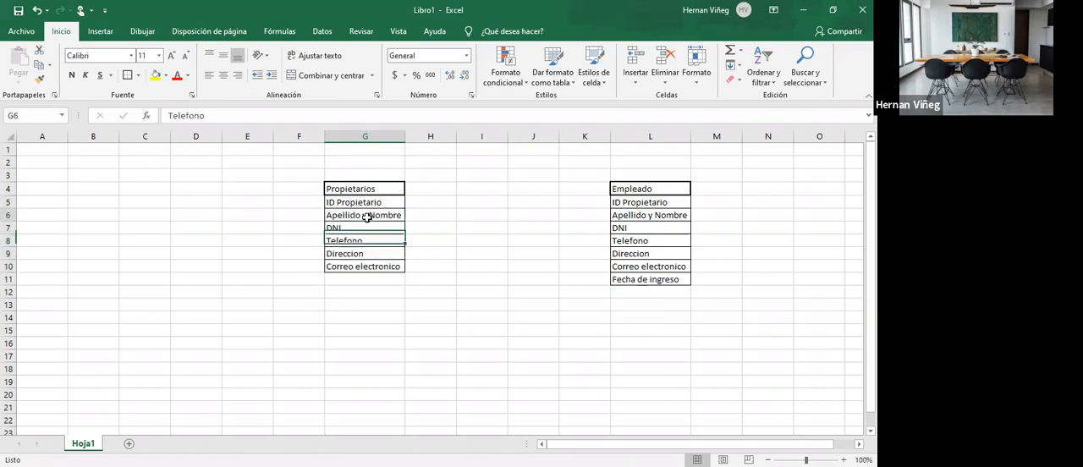
drag(362, 204, 372, 267)
click(482, 253)
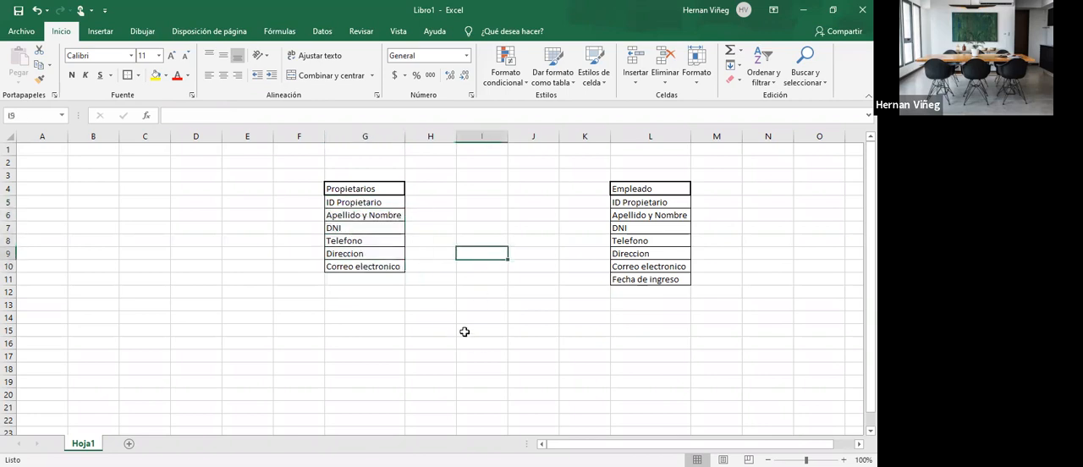
drag(352, 204, 358, 268)
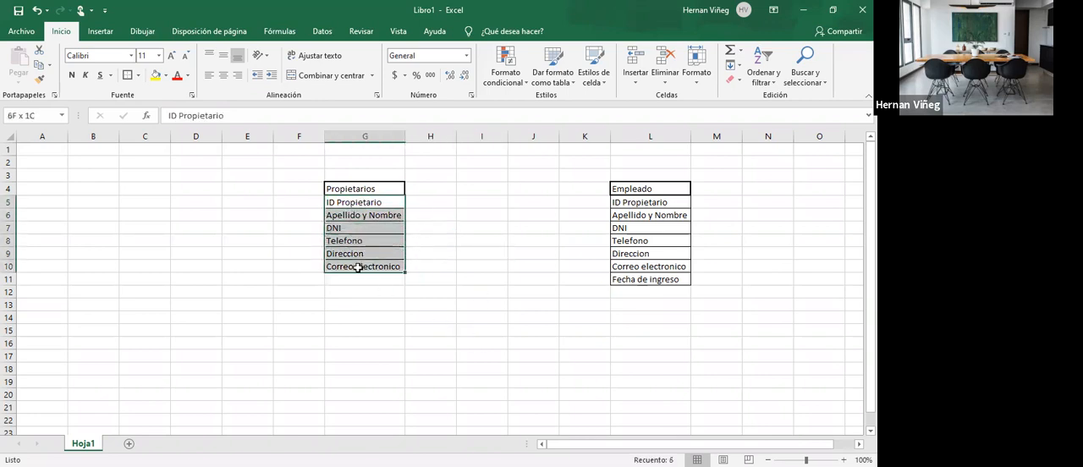
click(657, 207)
drag(657, 211, 657, 280)
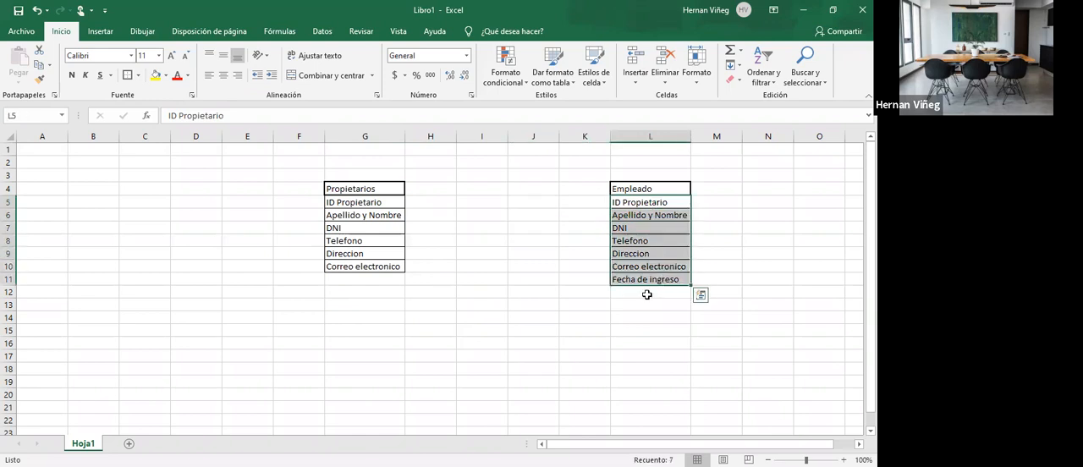
click(684, 293)
click(366, 277)
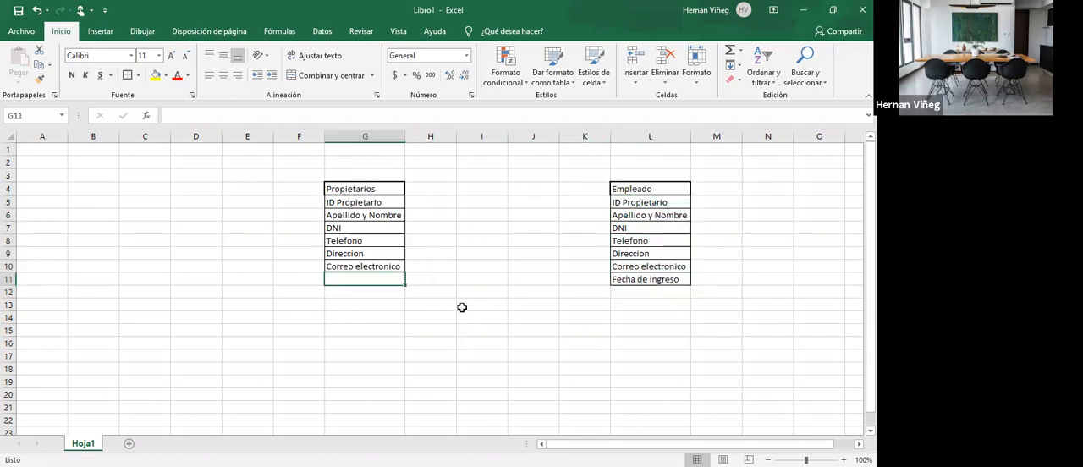
- Start a third table by entering the heading Propiedades in G16 and giving it a thick outside border
click(372, 342)
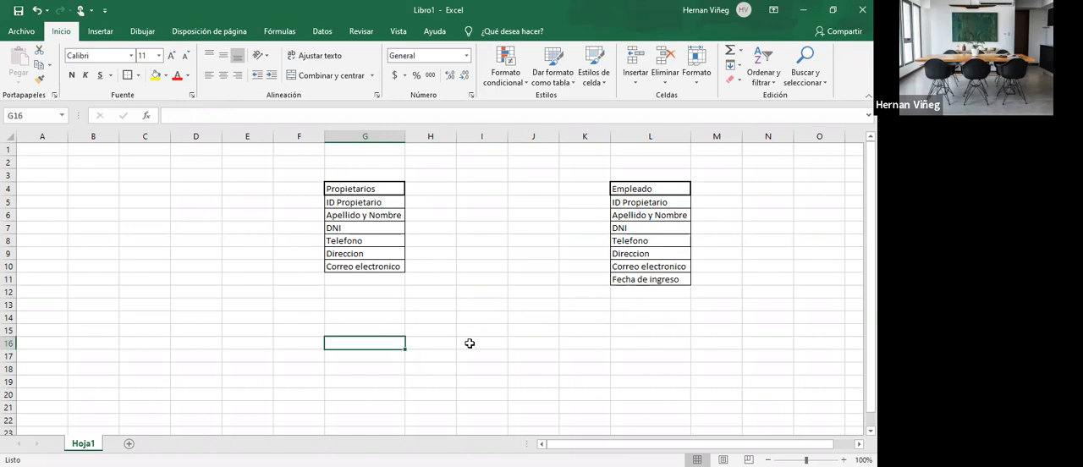
text(Prop)
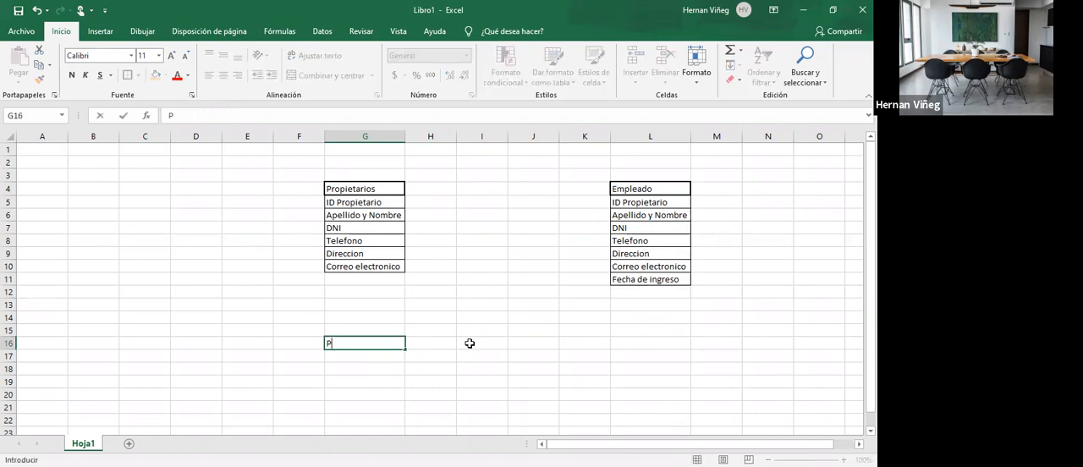
text(dades)
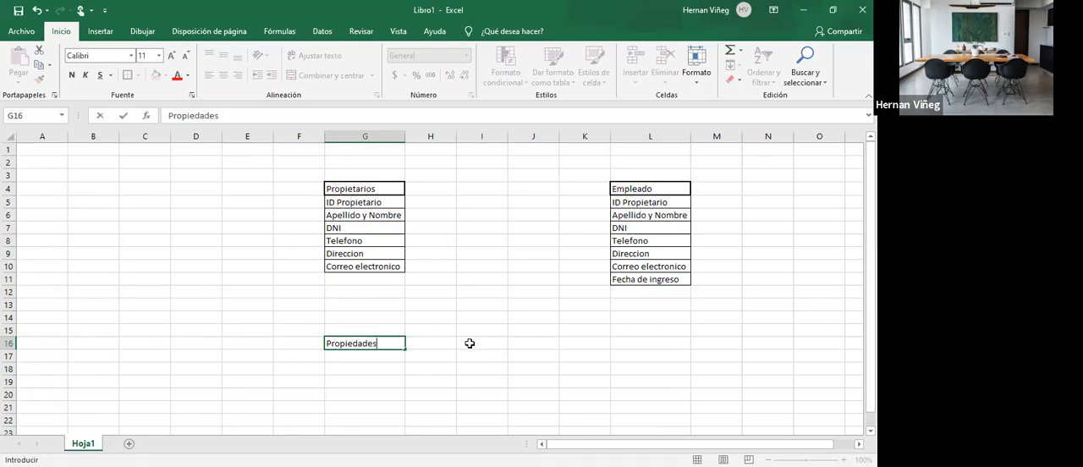
key(Return)
click(381, 341)
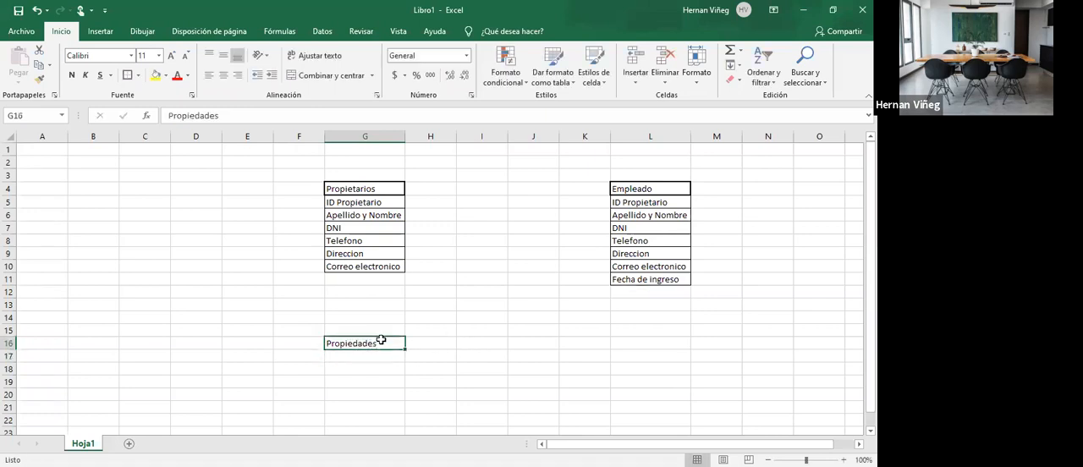
click(130, 76)
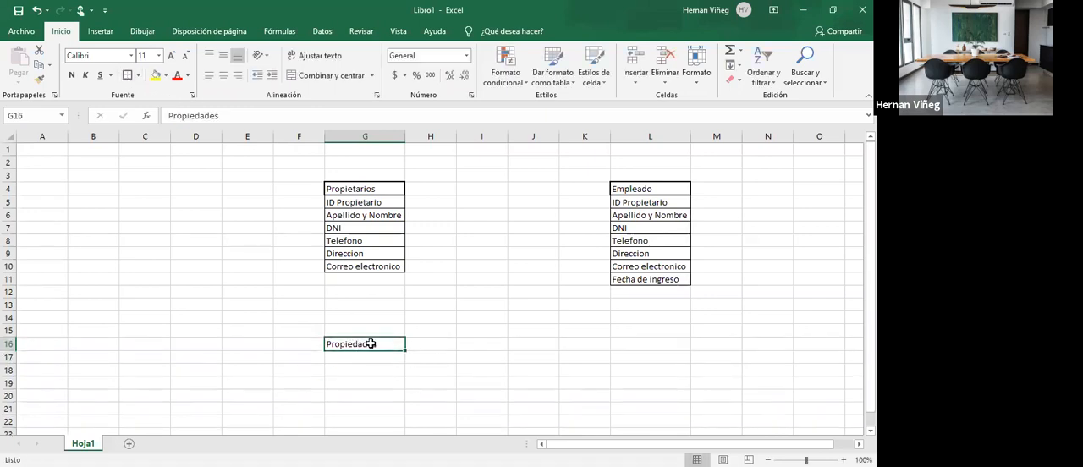
- Add the field ID Propiedad in G17 as the first row of the Propiedades table
click(382, 356)
text(ID Propiedad)
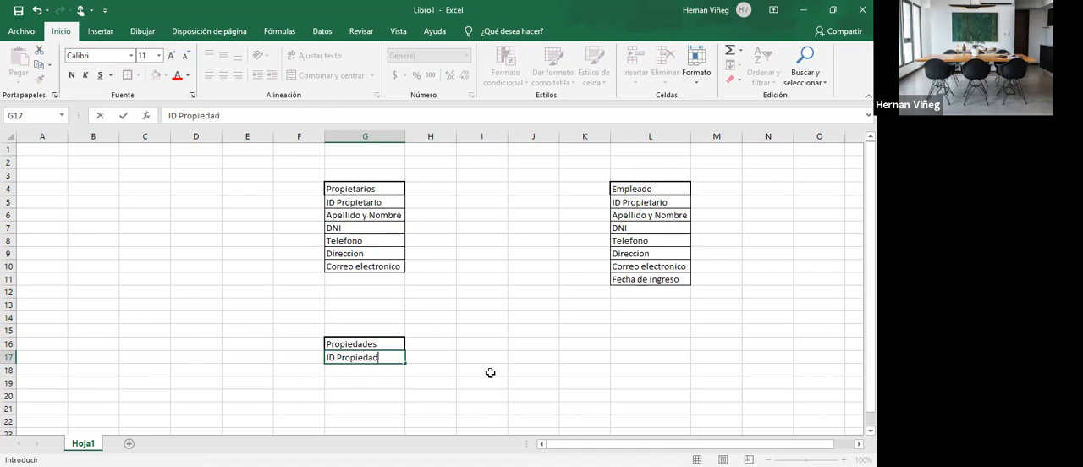
key(Return)
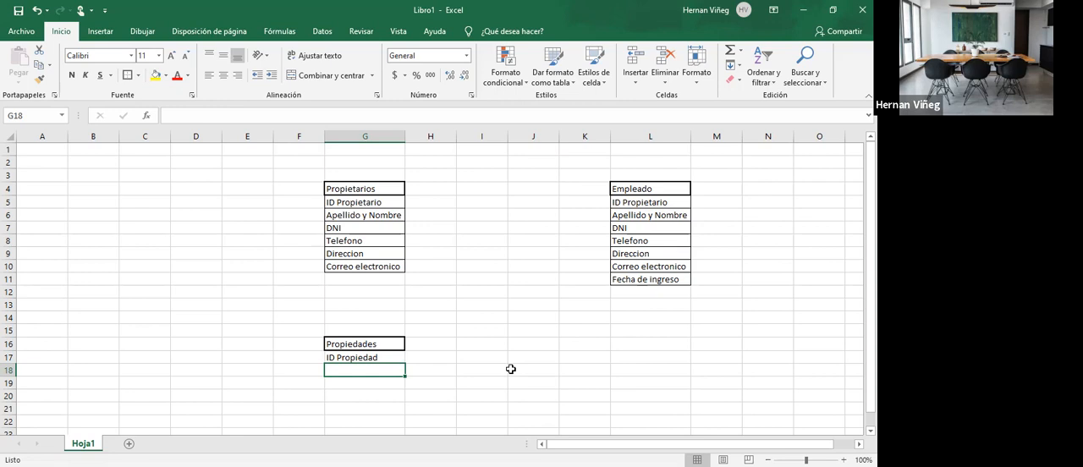
- Add the fields Venta in G18 and Alqiuiler in G19 of the Propiedades table
text(Ve)
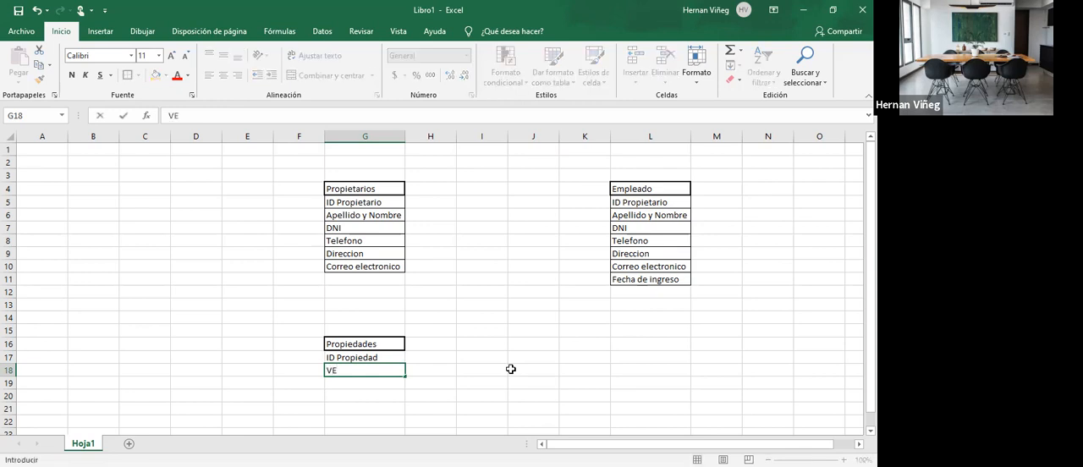
text(nta)
key(Return)
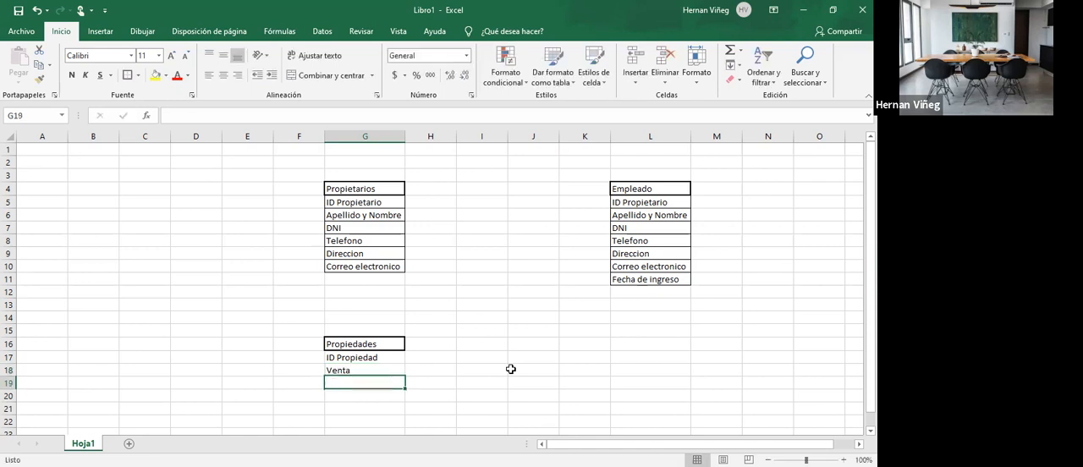
text(Alq)
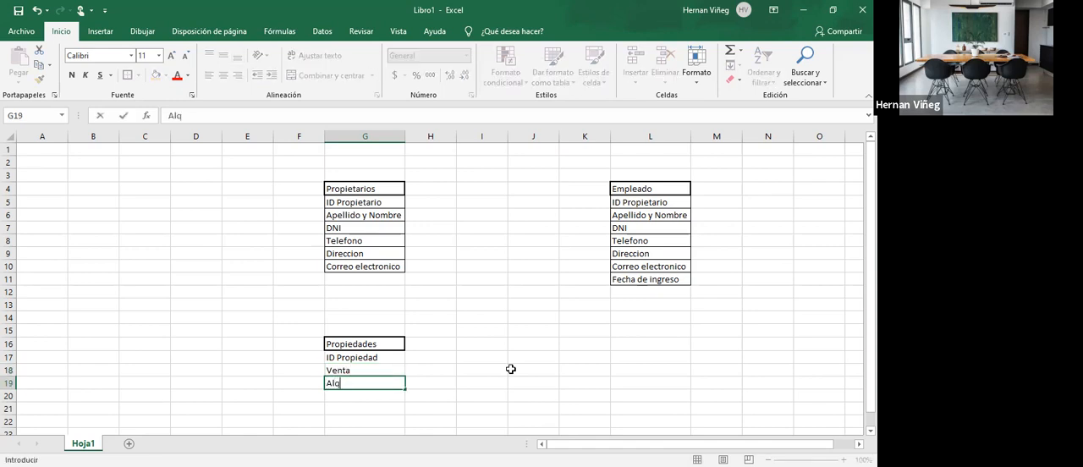
text(iuiler)
key(Return)
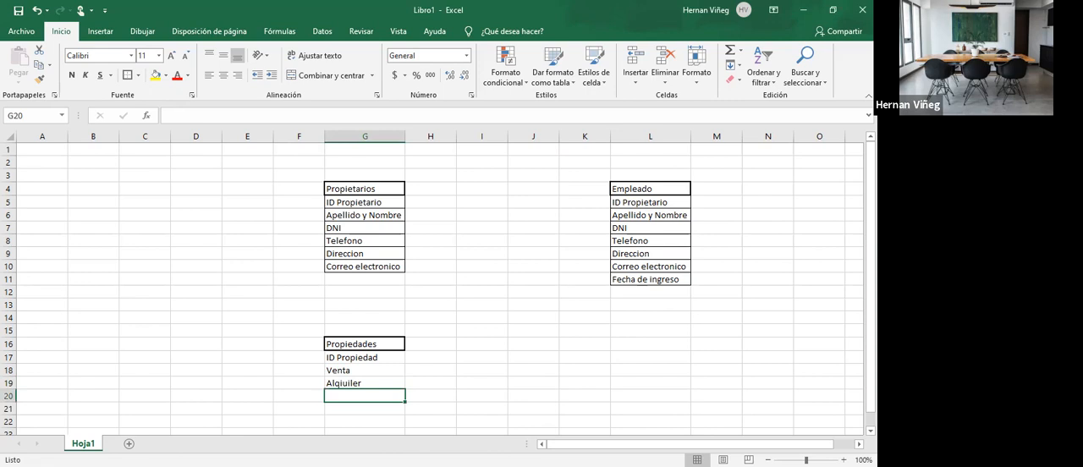
- Add the field Tipo de propiedad in G20 of the Propiedades table
text(Tipi de)
key(BackSpace)
key(BackSpace)
key(BackSpace)
key(BackSpace)
key(BackSpace)
text(o de )
text(I)
text(propiedad)
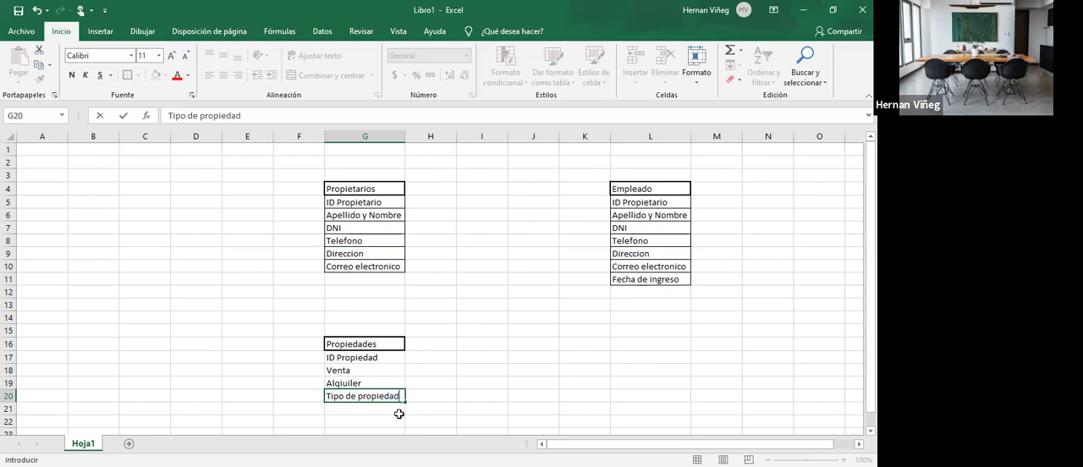
key(ctrl+Return)
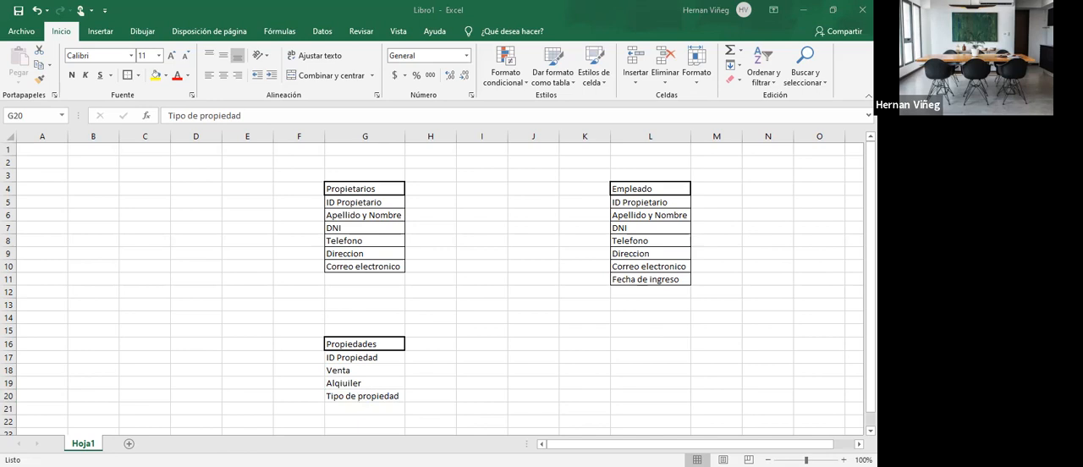
- Add the fields Ambientes in G21 and baños in G22 of the Propiedades table
click(375, 408)
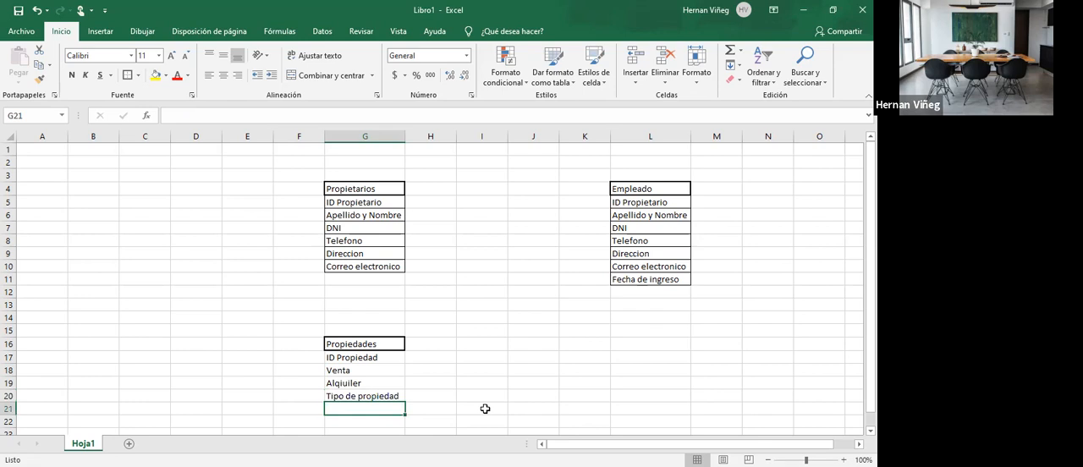
text(Ambientes)
key(Return)
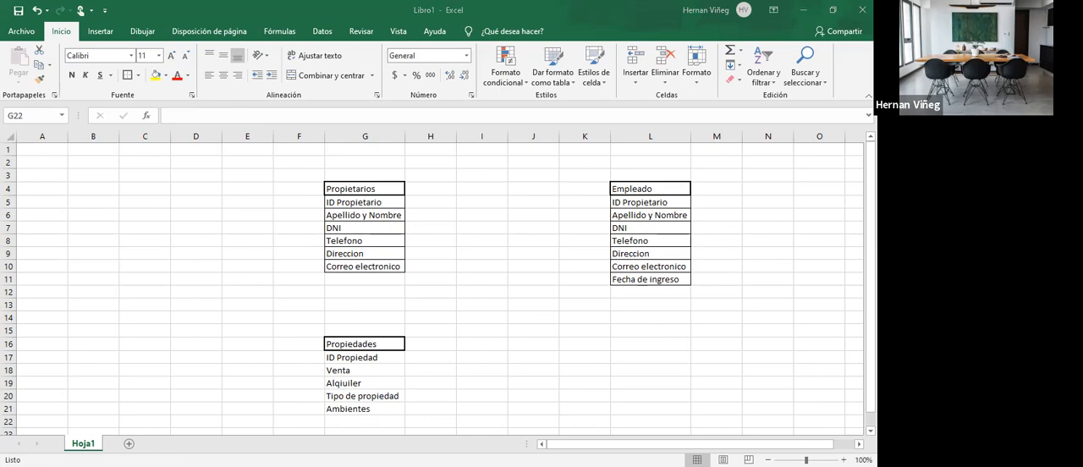
click(365, 421)
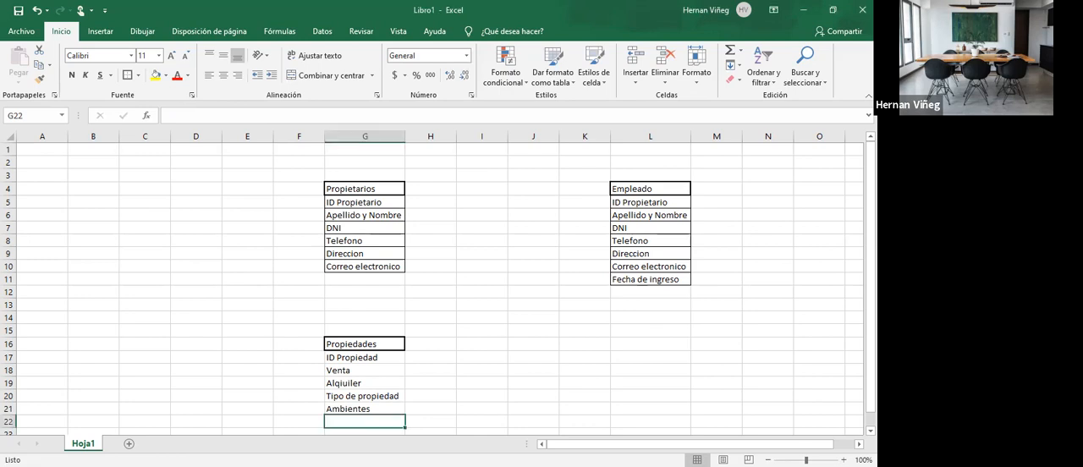
text(baños)
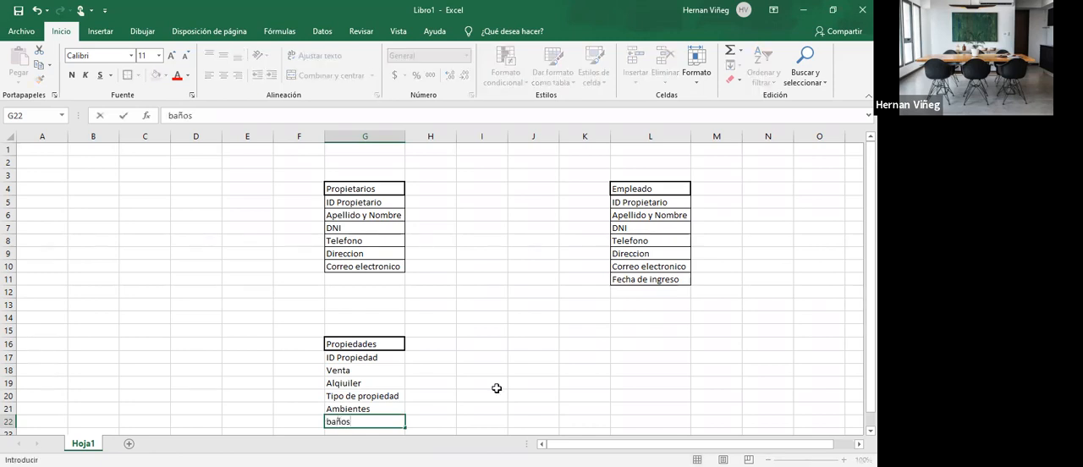
key(Return)
- Add the fields antigüedad in G23 and imágenes in G24 of the Propiedades table
text(anti)
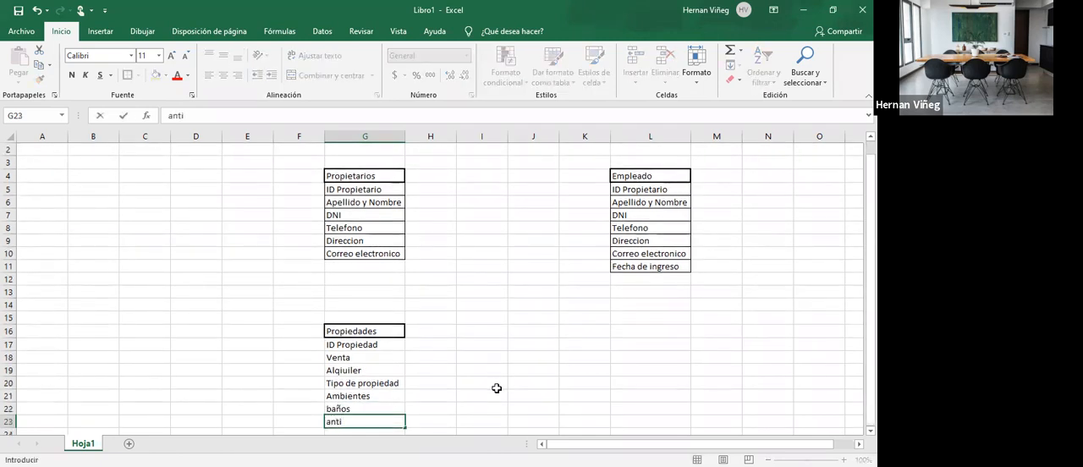
text(guedad)
key(Return)
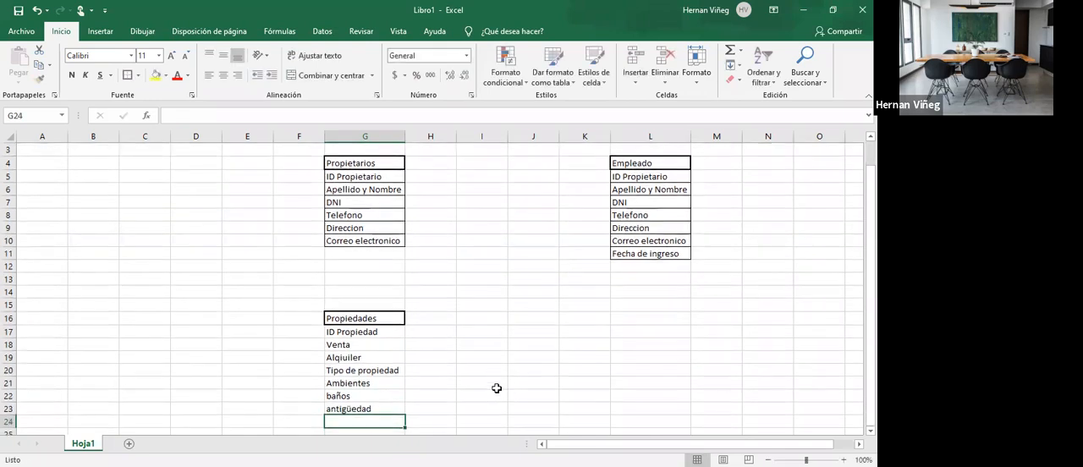
key(alt+Tab)
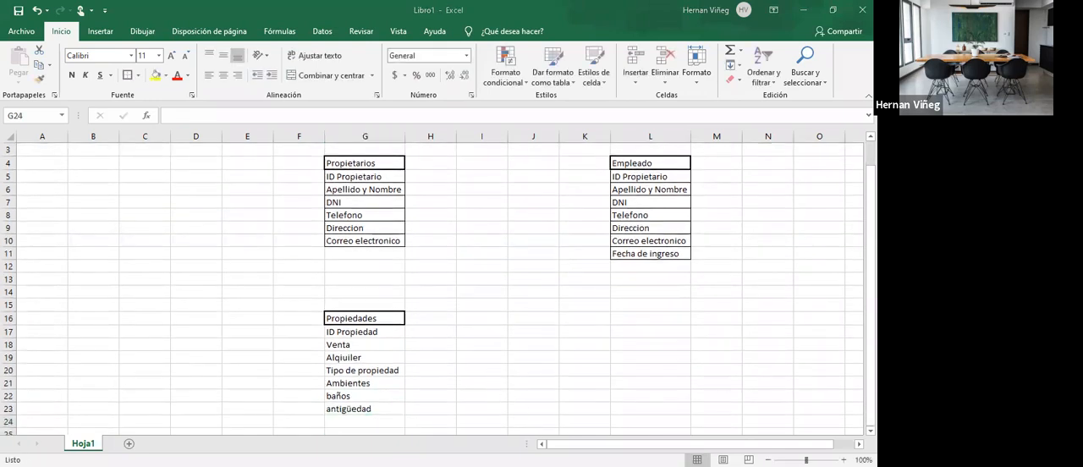
key(alt+Tab)
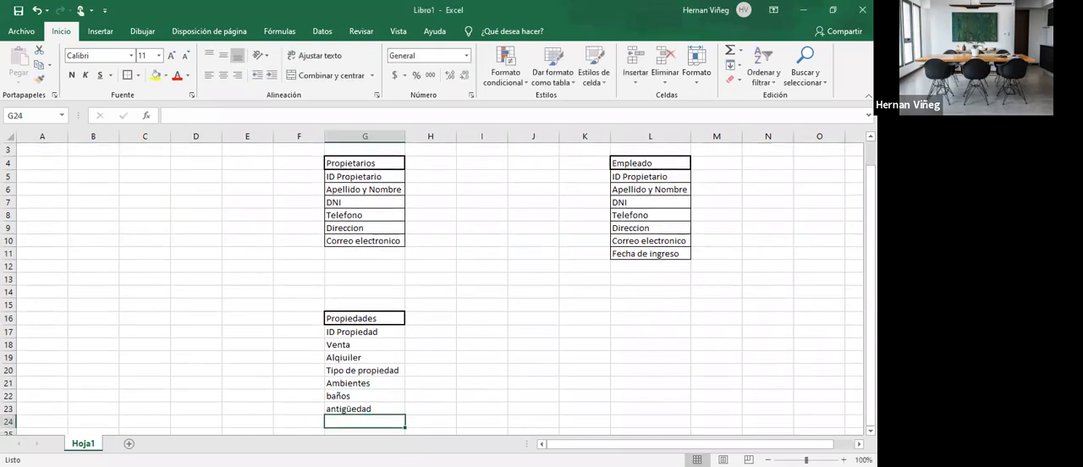
text(imágenes)
key(Return)
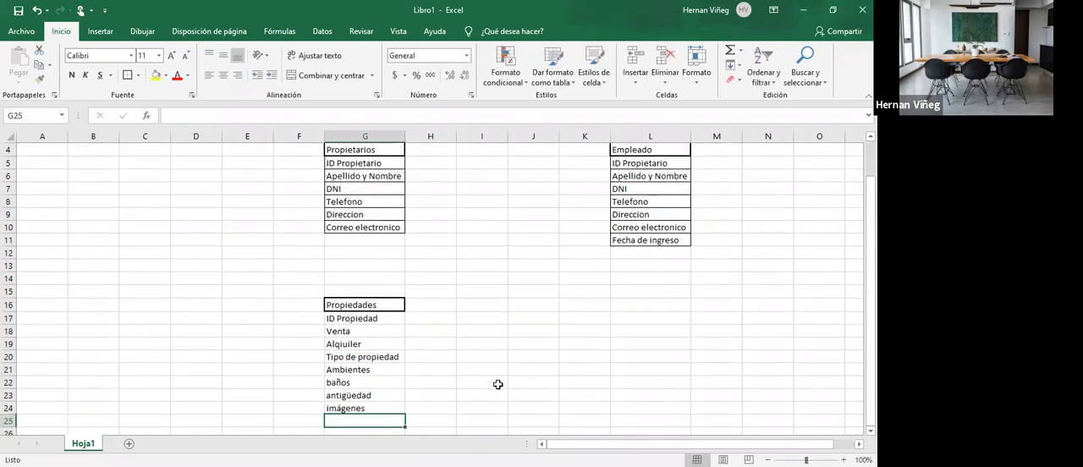
- Add the field superficie in G25 of the Propiedades table
key(alt+Tab)
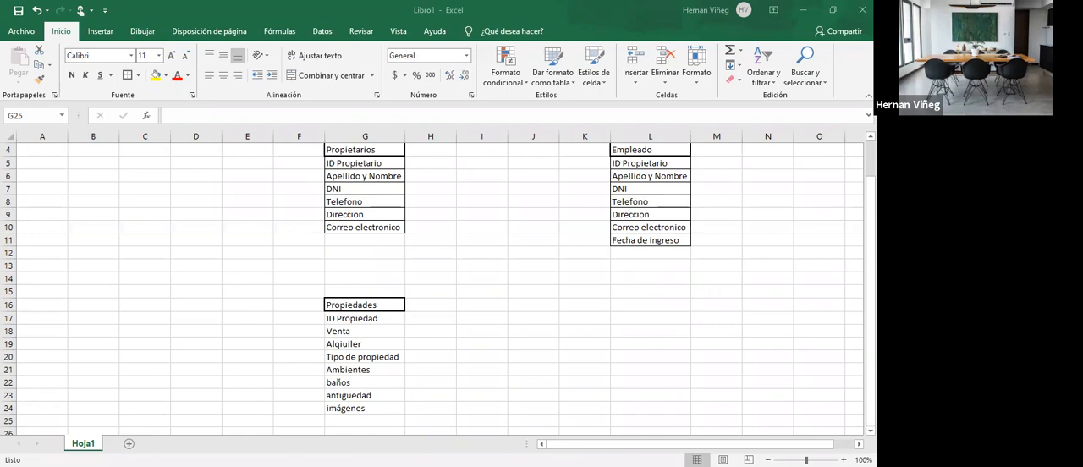
key(alt+Tab)
text(sup)
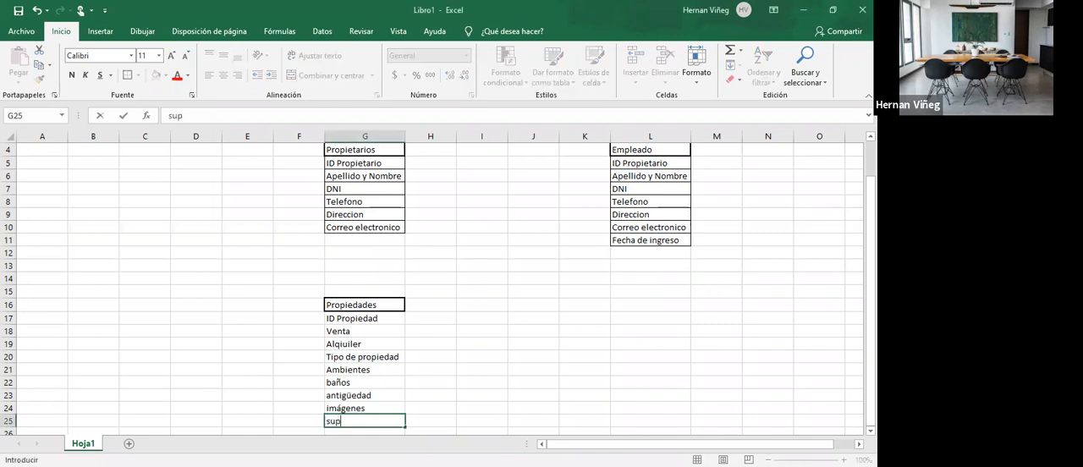
text(erficie)
key(Return)
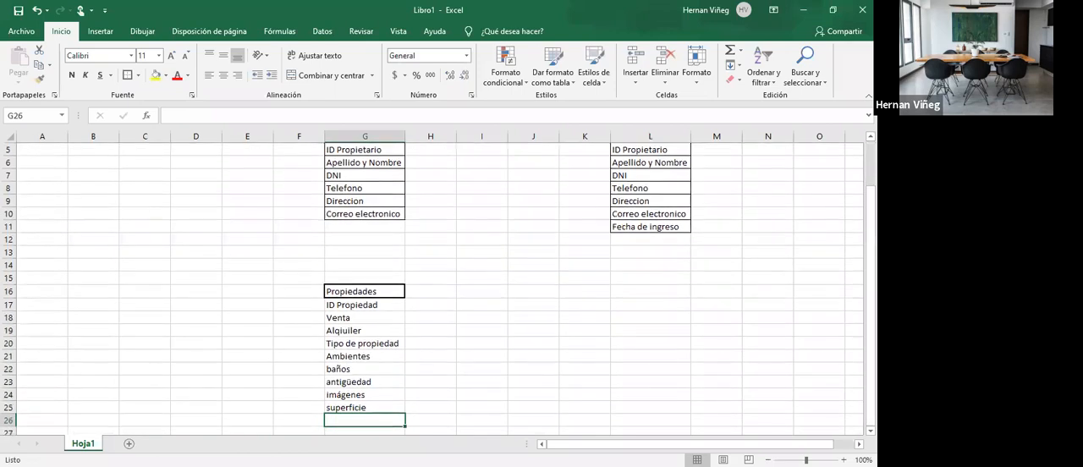
key(alt+Tab)
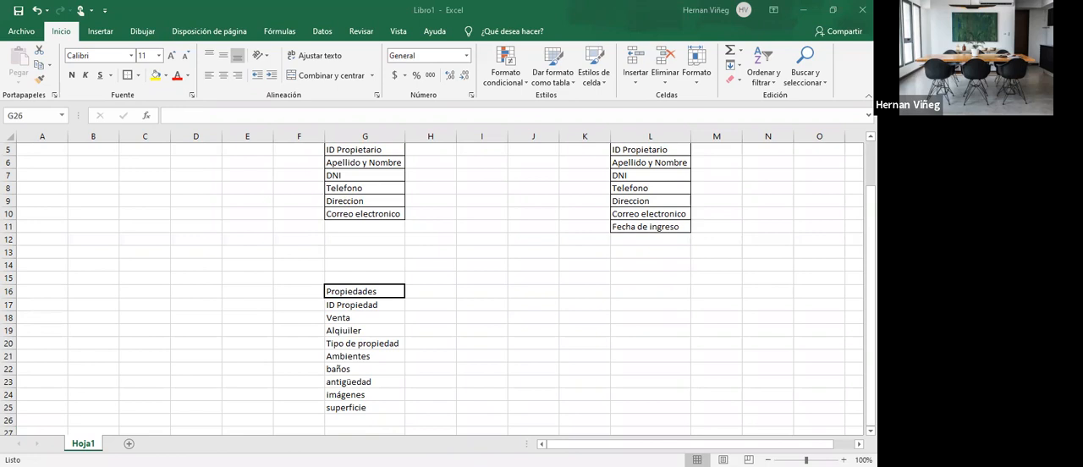
key(alt+Tab)
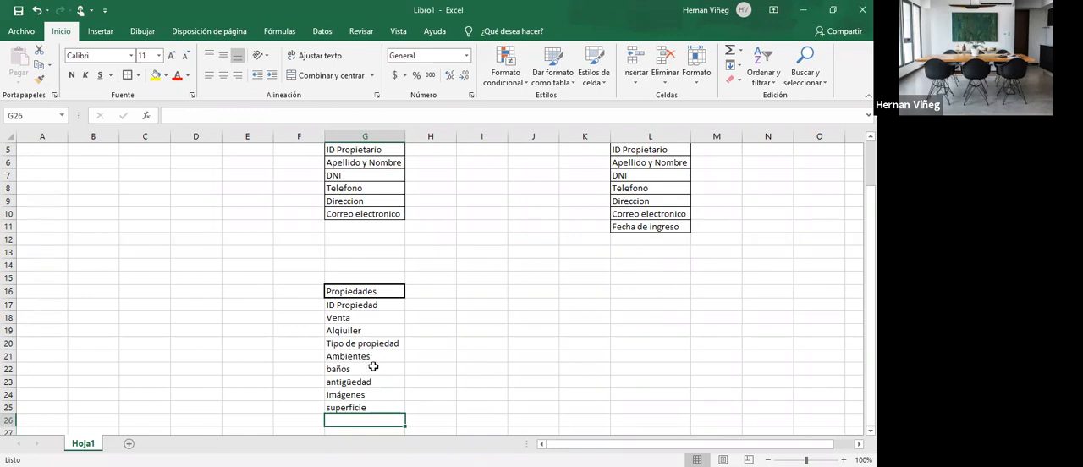
- Apply all borders to the Propiedades fields in G17:G25
mouse_move(364, 318)
mouse_down()
mouse_move(365, 416)
mouse_move(370, 309)
mouse_up()
click(366, 416)
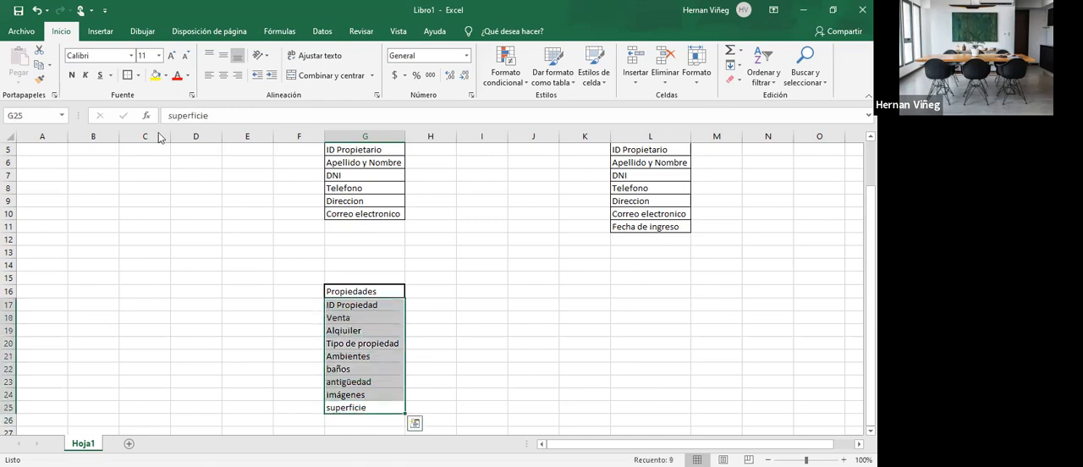
click(141, 76)
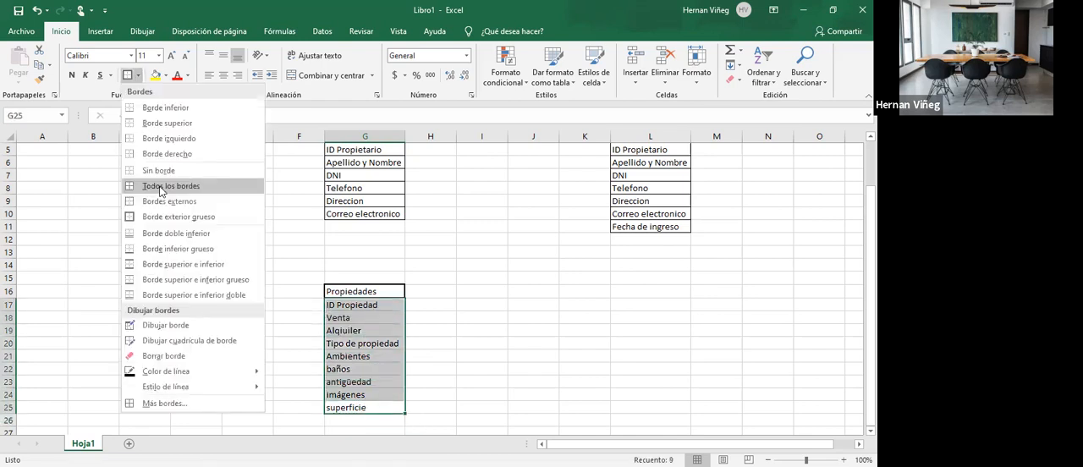
click(160, 182)
click(461, 303)
- Give the Propiedades heading in G16 a thick outside border
click(372, 291)
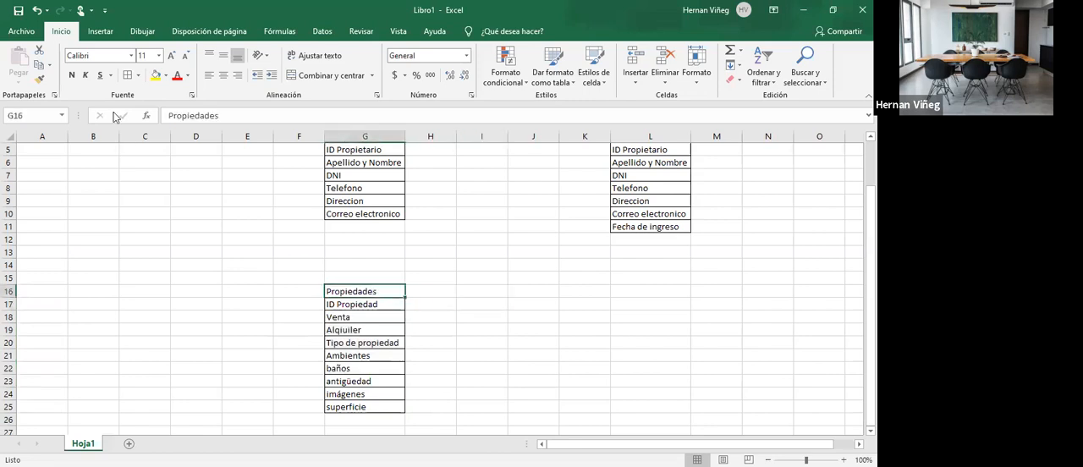
click(128, 77)
click(515, 293)
click(372, 294)
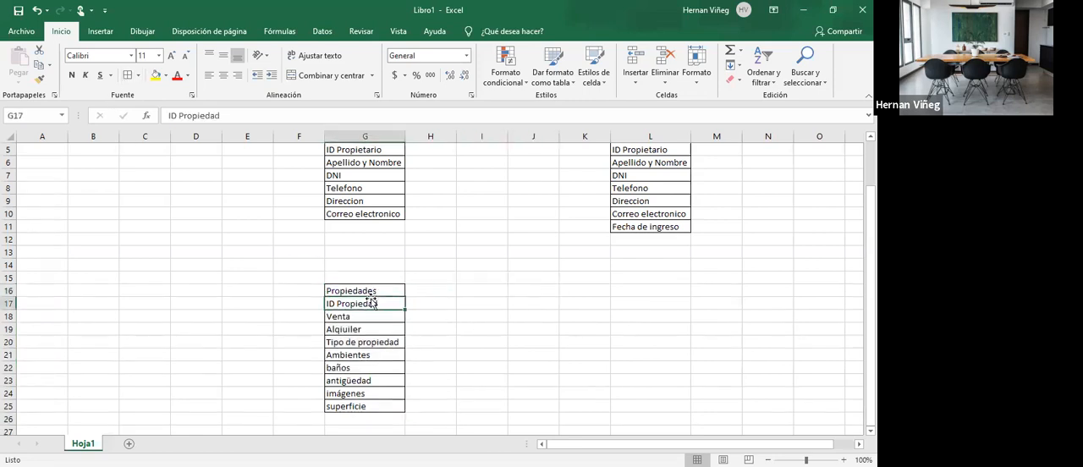
click(141, 75)
click(158, 215)
click(521, 293)
- Add the field direccion in G26 below superficie in the Propiedades table
scroll(522, 300, up, 1)
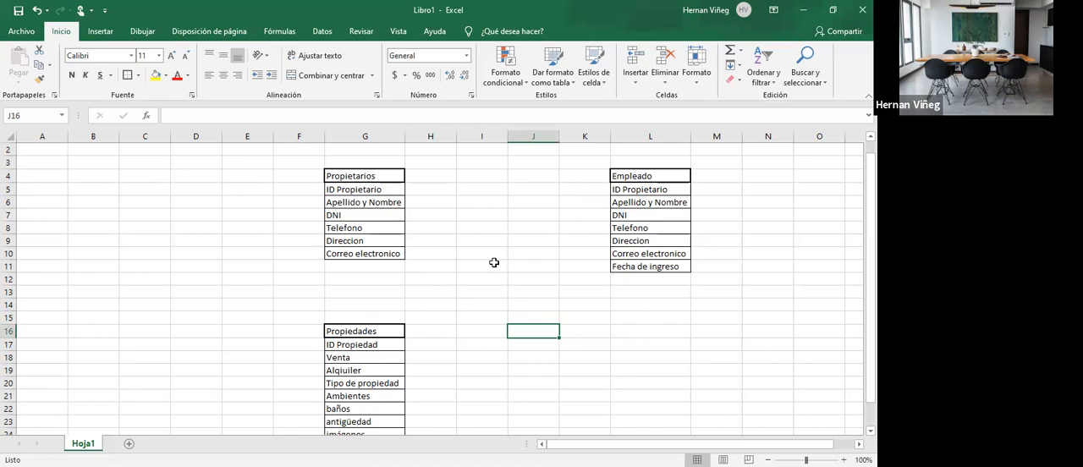
scroll(462, 313, down, 1)
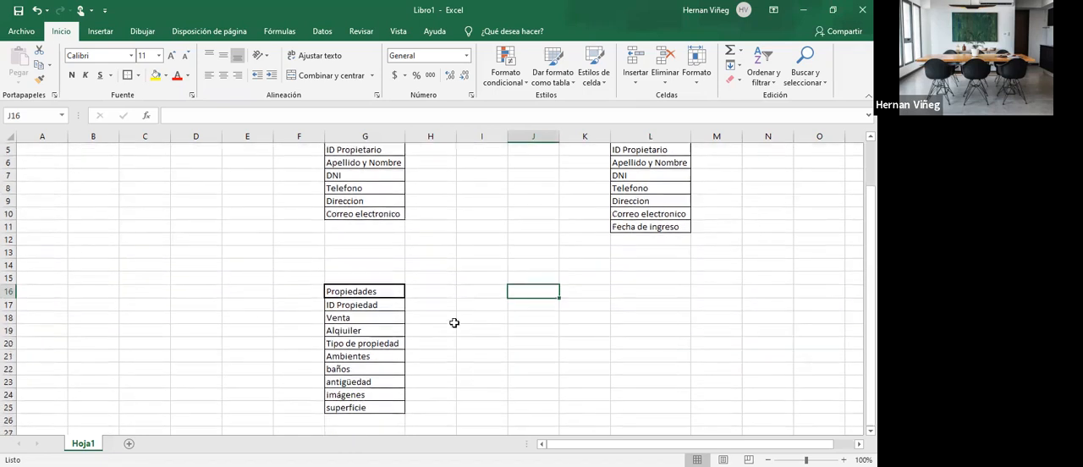
click(370, 423)
text(dierccion)
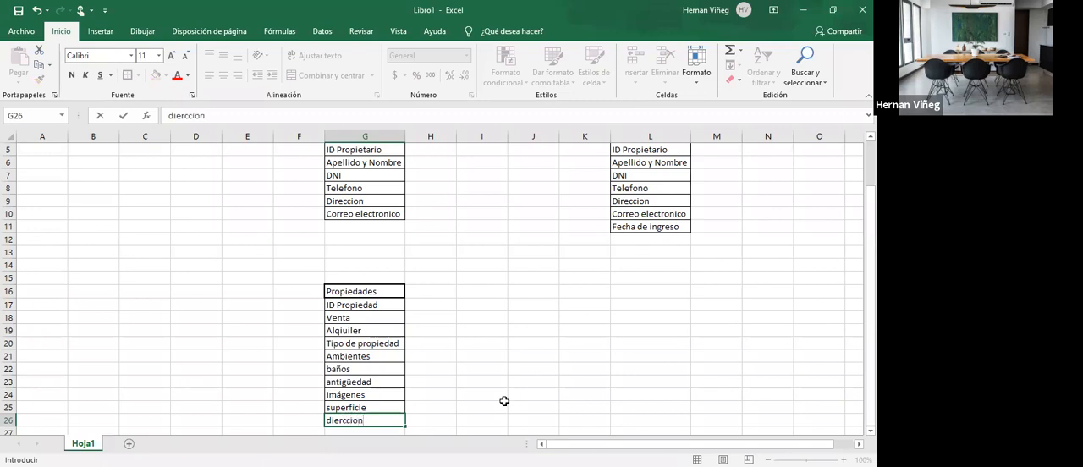
key(Left)
key(Left)
key(Left)
key(Right)
key(Right)
key(Right)
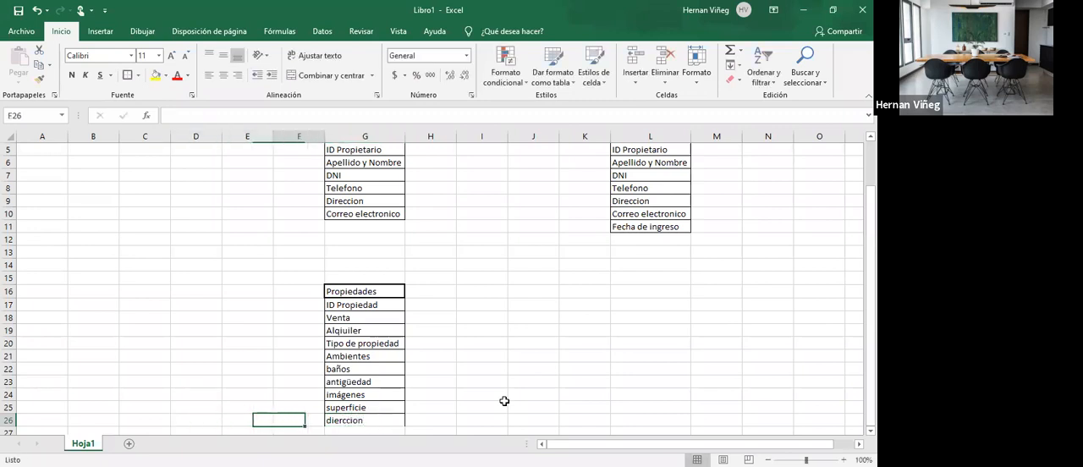
key(F2)
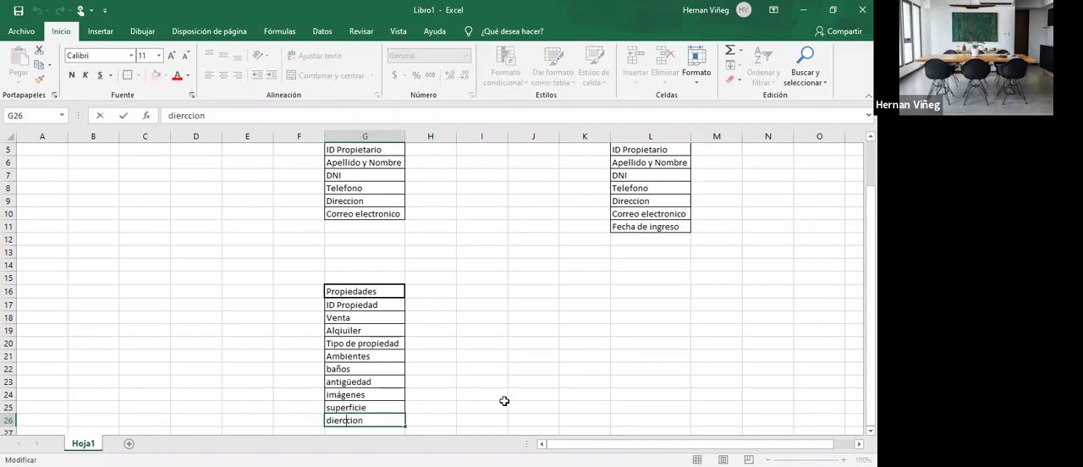
key(Left)
key(Left)
key(Left)
key(Left)
key(Left)
key(BackSpace)
key(BackSpace)
text(re)
key(Return)
- Add the field barrio in G27 and apply cell borders to G26:G27
click(388, 408)
double_click(381, 407)
drag(382, 407, 306, 406)
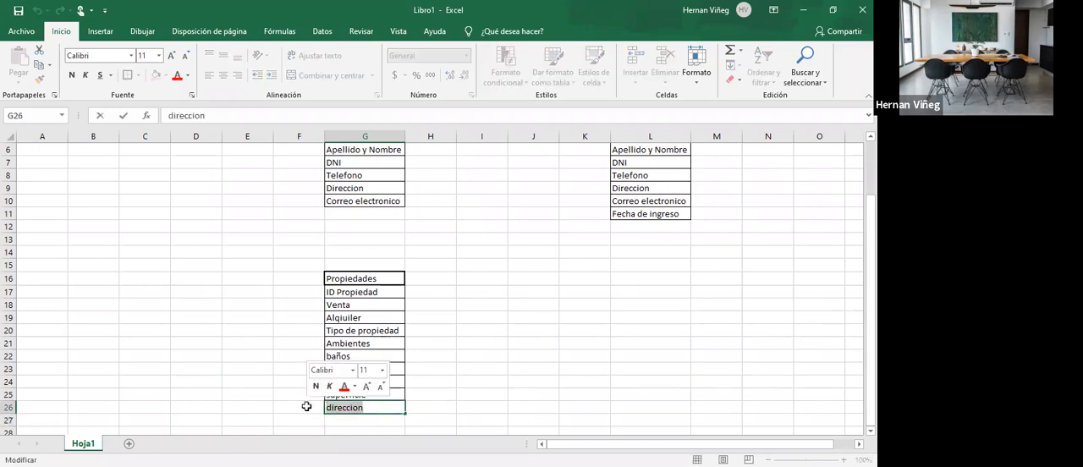
key(Return)
text(barrio)
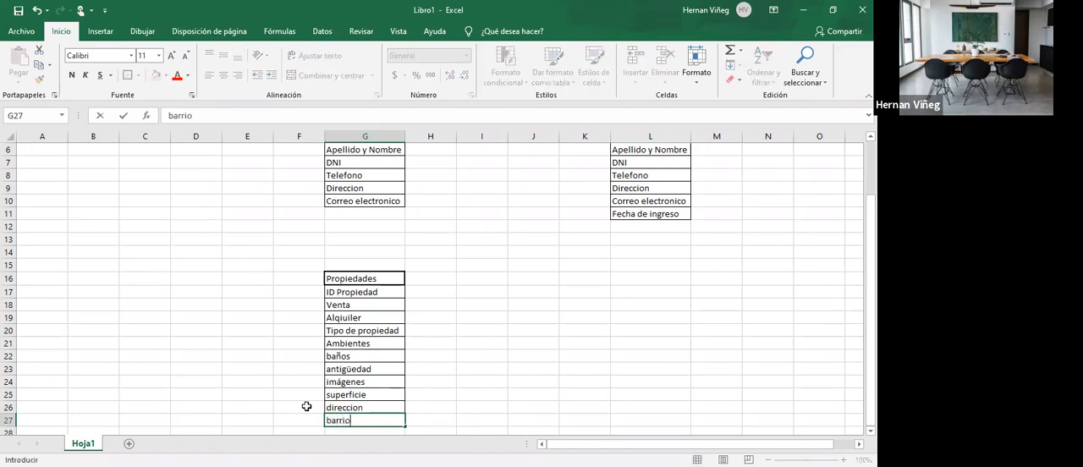
key(Return)
drag(352, 395, 356, 408)
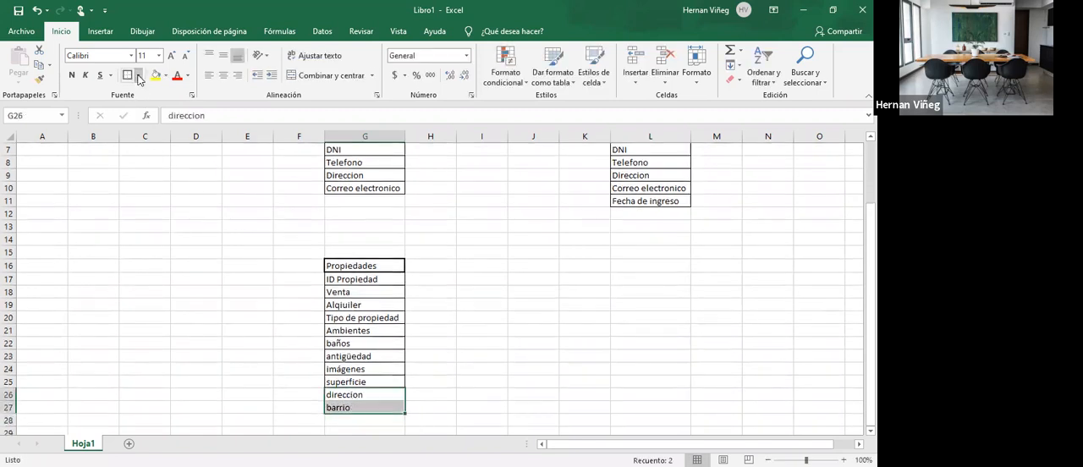
click(470, 342)
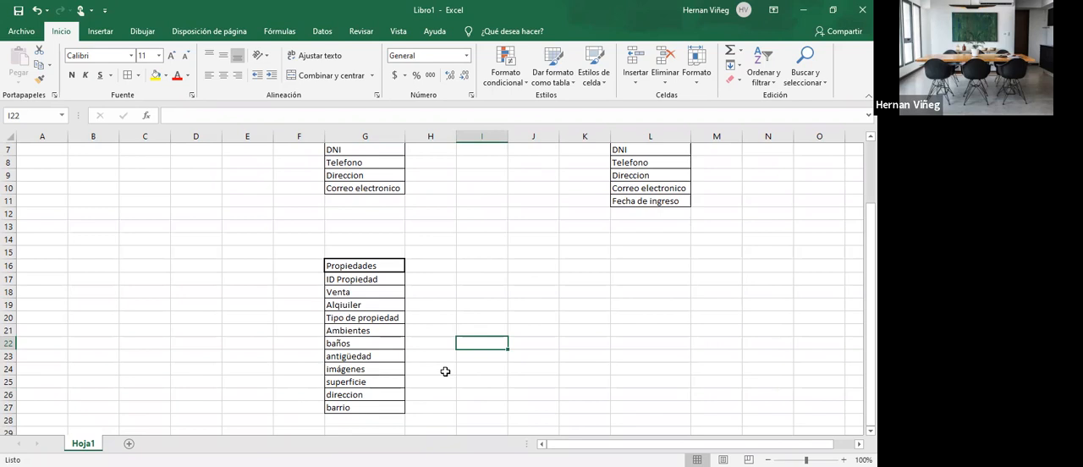
click(329, 413)
drag(363, 278, 362, 423)
click(362, 423)
scroll(535, 365, up, 2)
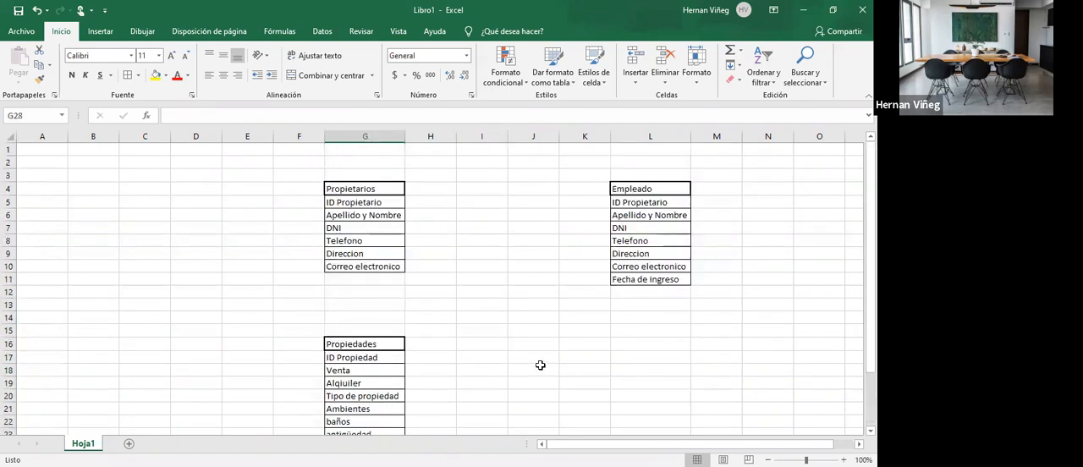
click(539, 365)
scroll(510, 281, down, 1)
scroll(509, 282, down, 1)
scroll(509, 282, up, 1)
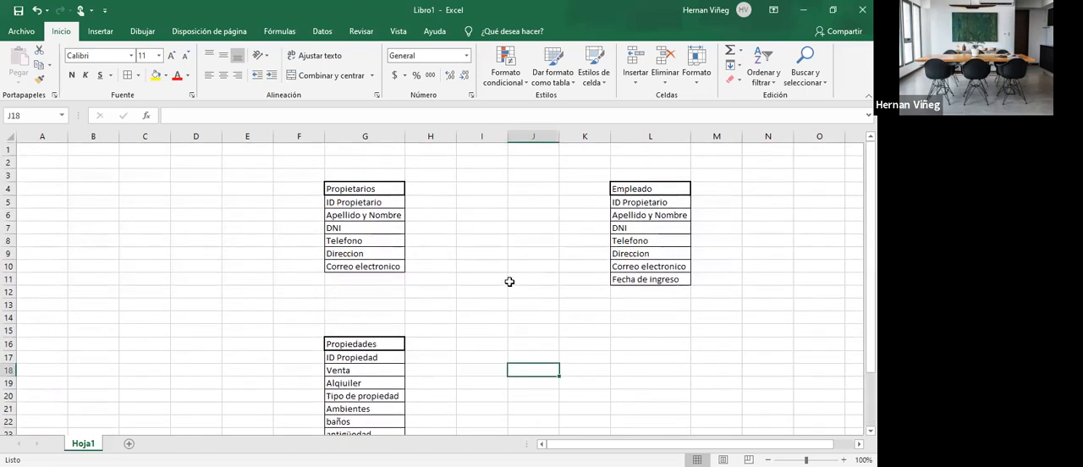
- Merge and center I4:J4 and enter Administracion as the heading of a new table
click(491, 214)
drag(492, 189, 532, 187)
click(326, 75)
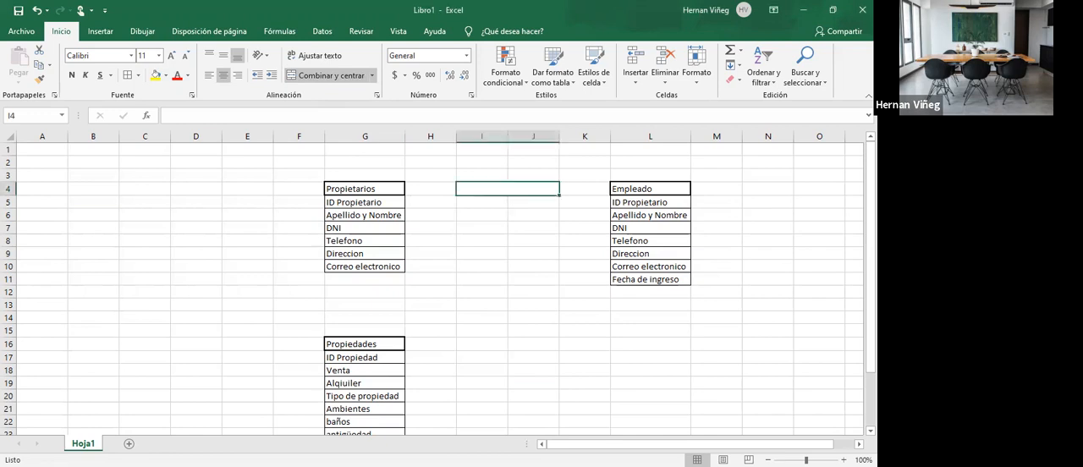
text(Administracion)
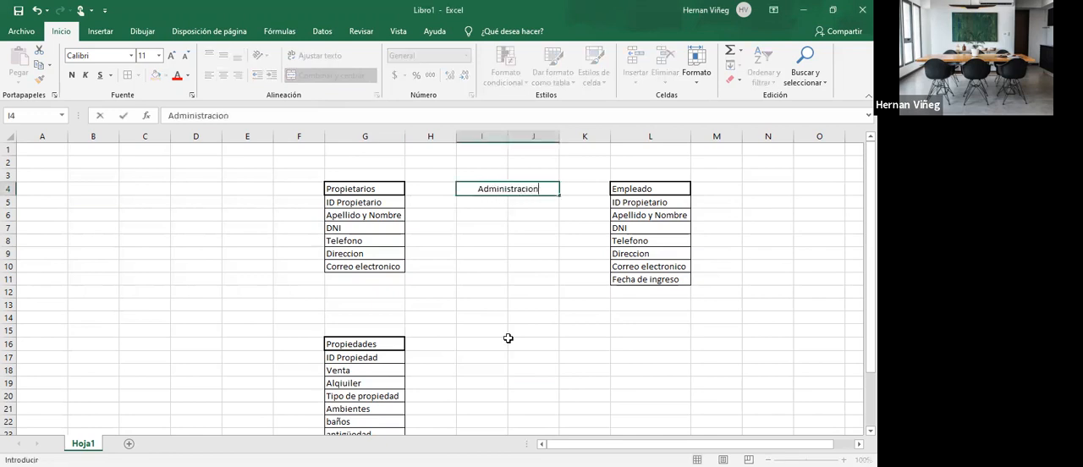
key(Return)
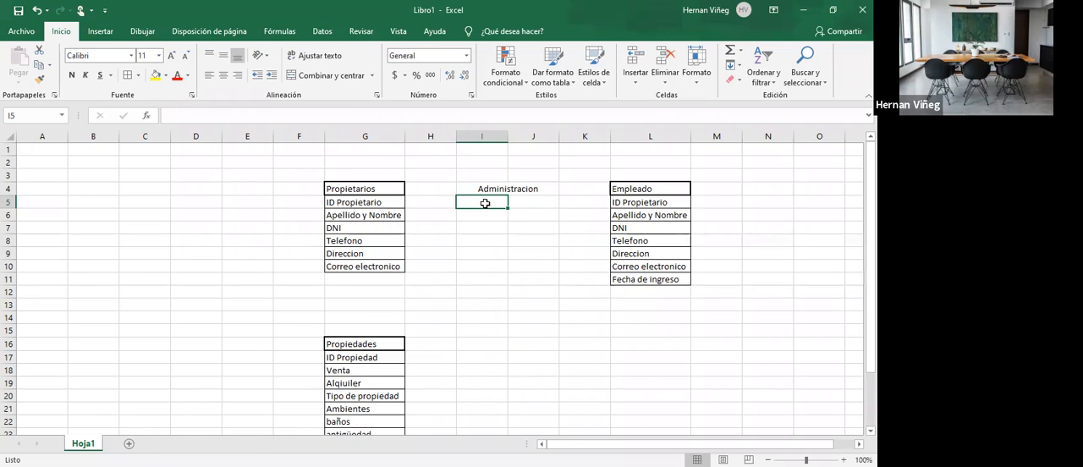
- Add the field ID administracion in I5 under the Administracion heading
text(ID administrac)
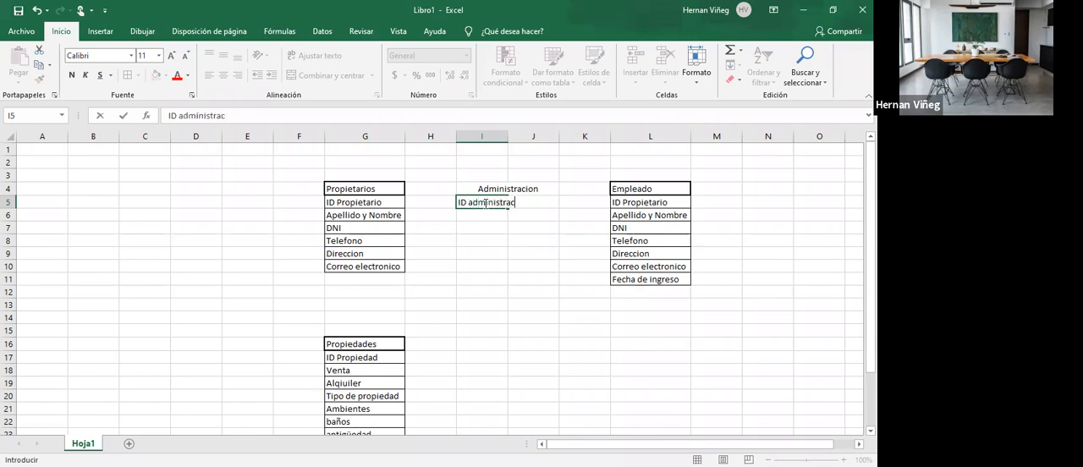
text(ion)
key(Return)
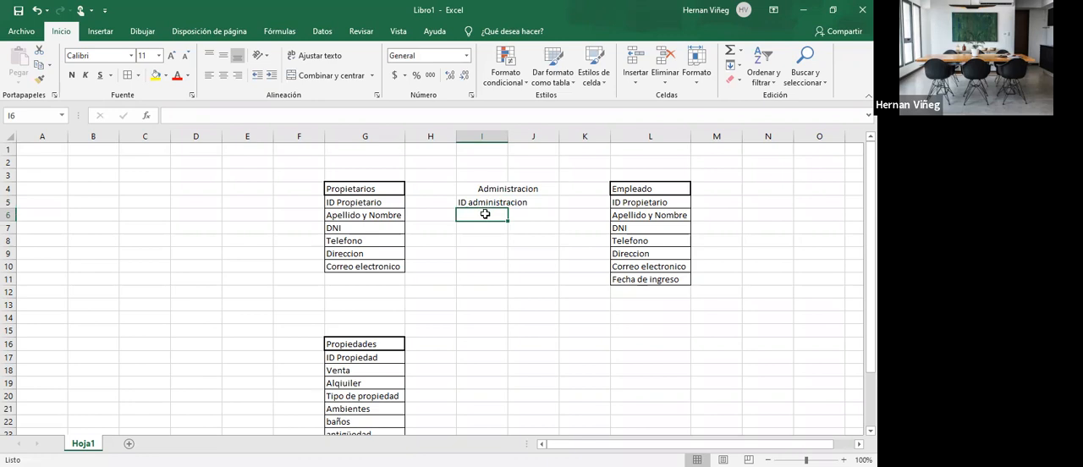
- Add the fields Empleado in I6 and Proipietario in I7 of the Administracion table
text(Empleado)
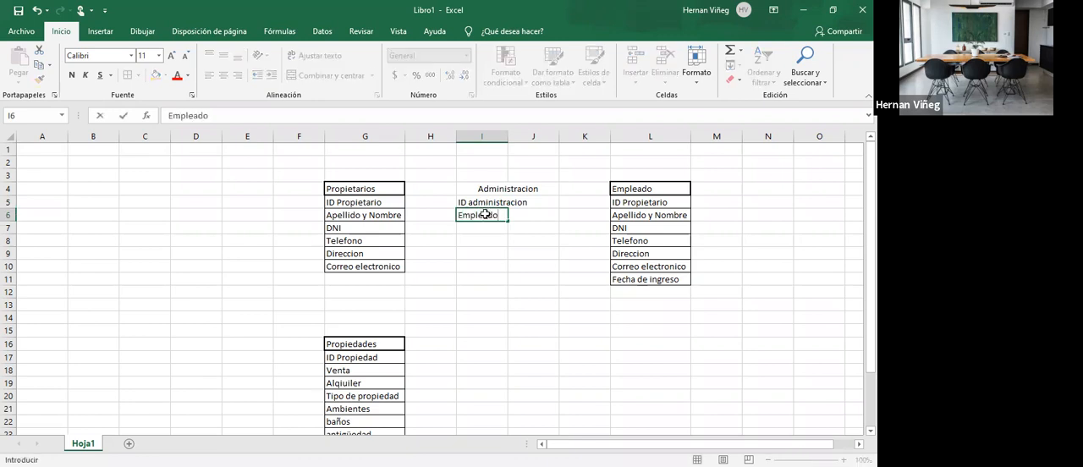
key(Return)
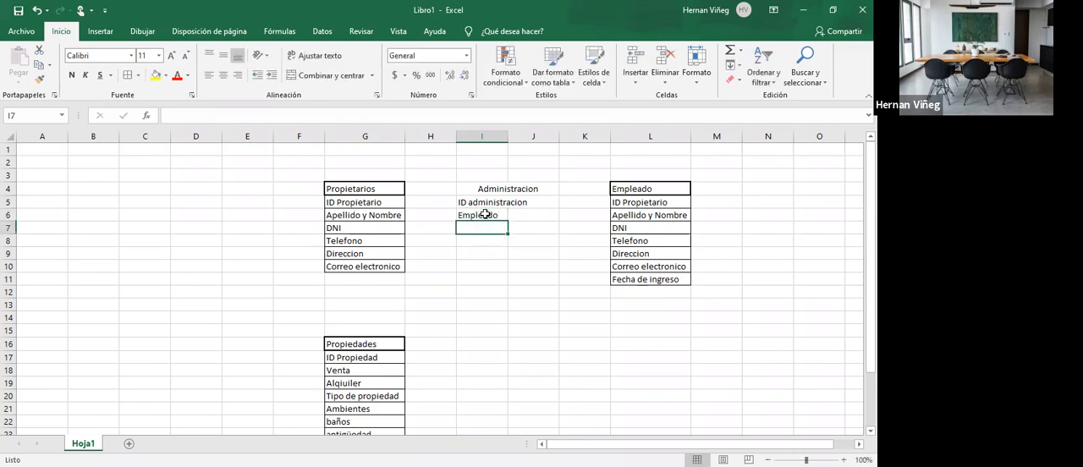
text(Proip)
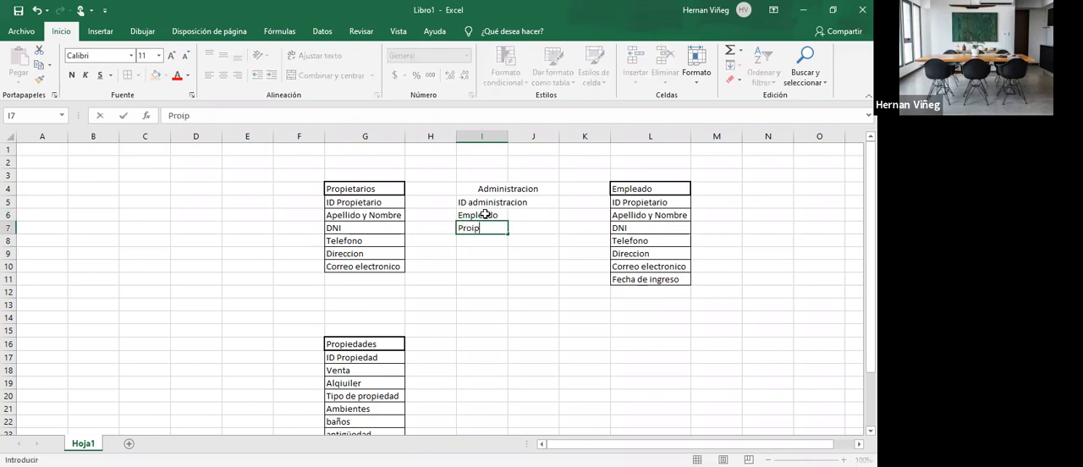
key(BackSpace)
key(BackSpace)
text(pietario)
key(Return)
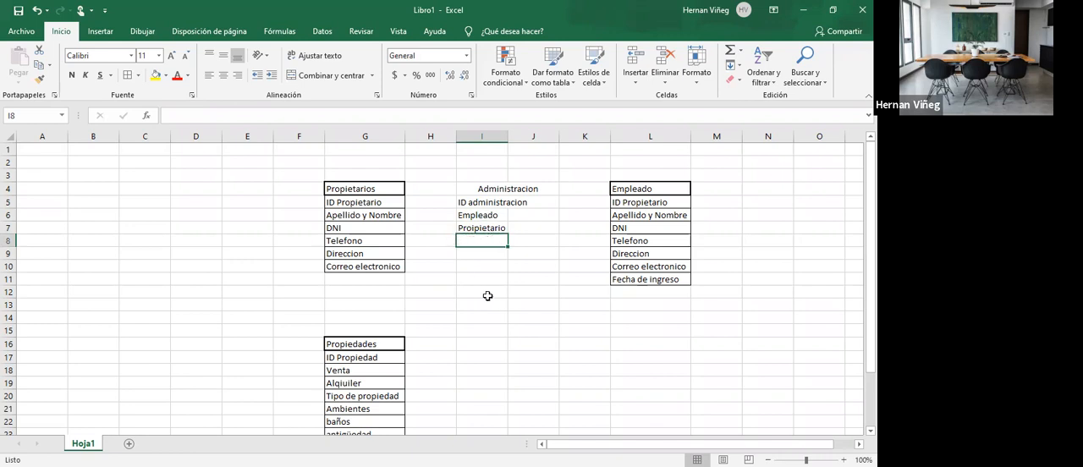
- Add the field ID propiedad in I8 of the Administracion table
text(ID pro)
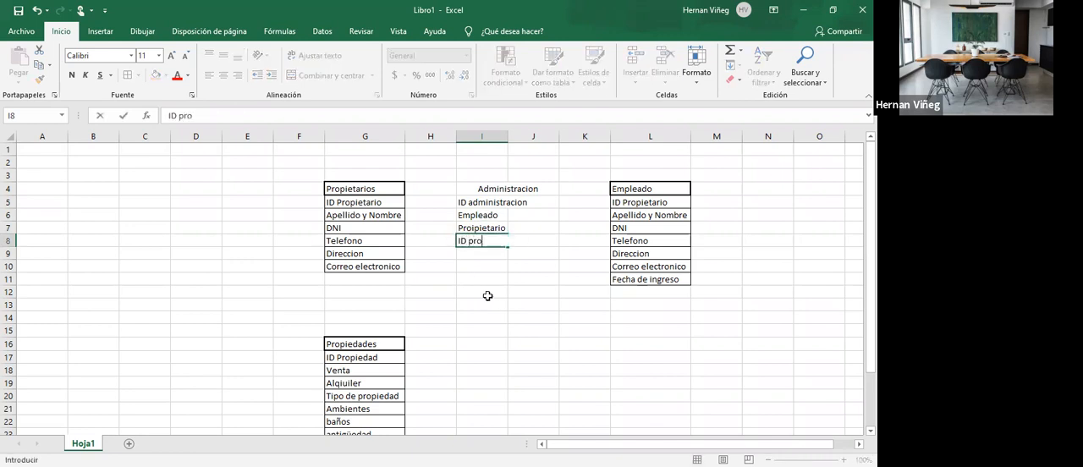
text(piedad)
key(Return)
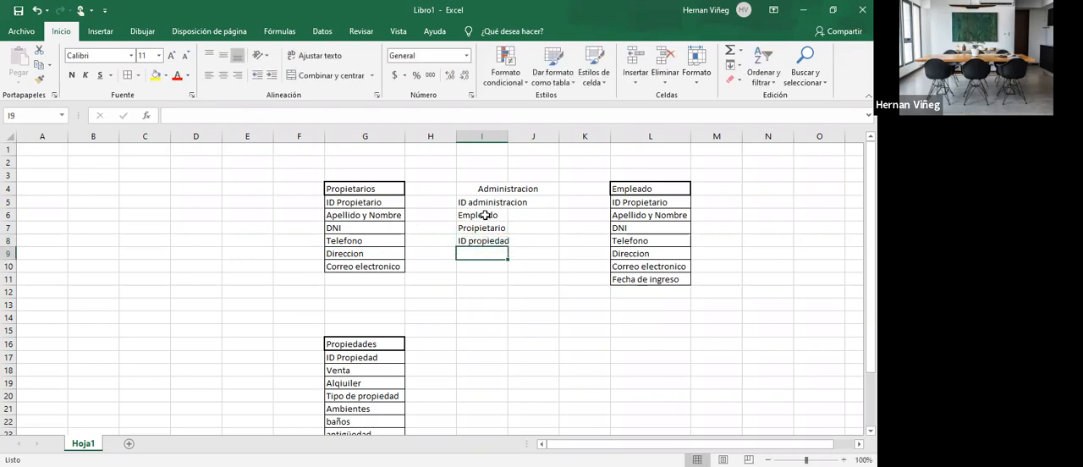
- Apply cell borders to the Administracion table in I4:J8
click(484, 188)
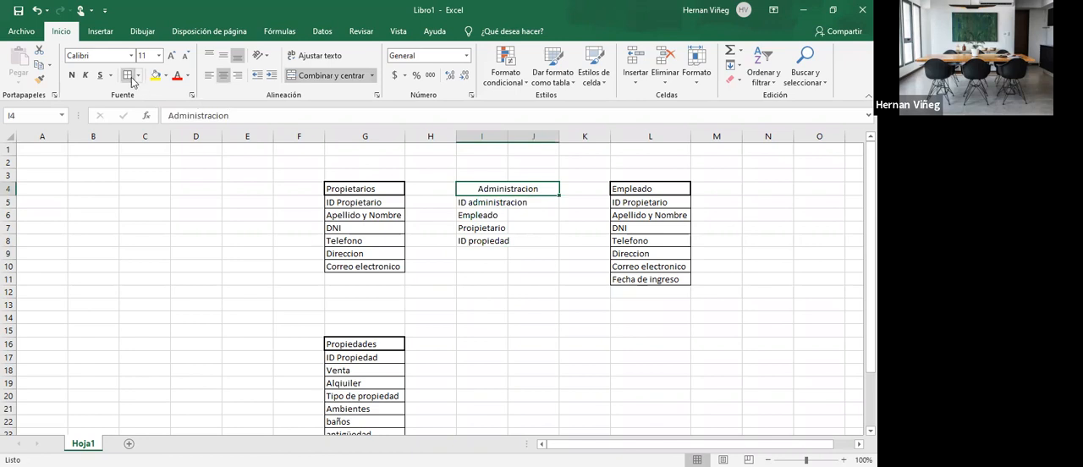
shift+click(505, 242)
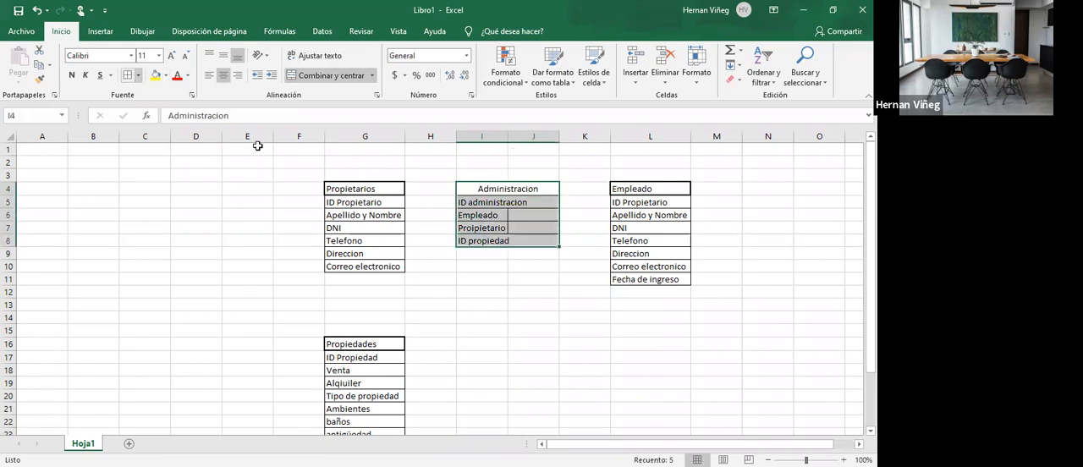
click(524, 221)
- Unmerge the Administracion heading in I4:J4 and remove the borders from J4:J8
click(505, 190)
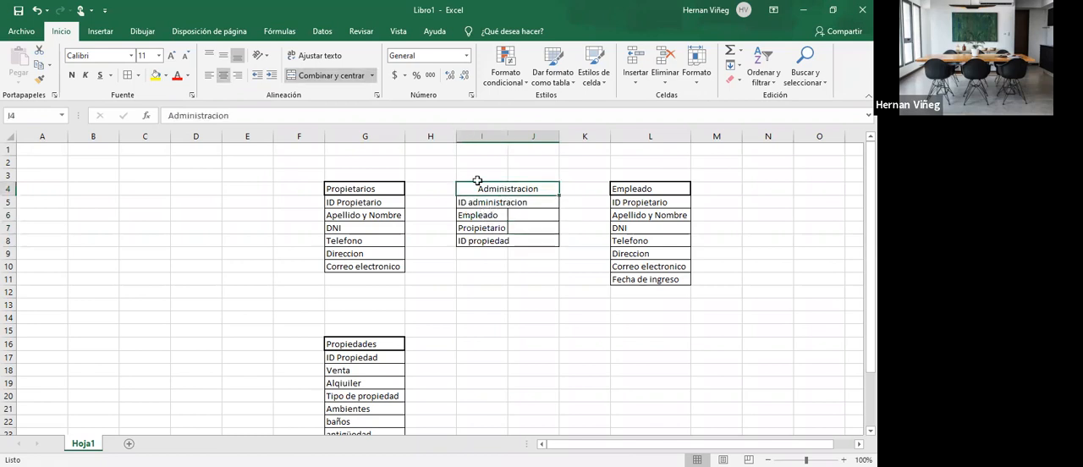
click(327, 75)
click(539, 189)
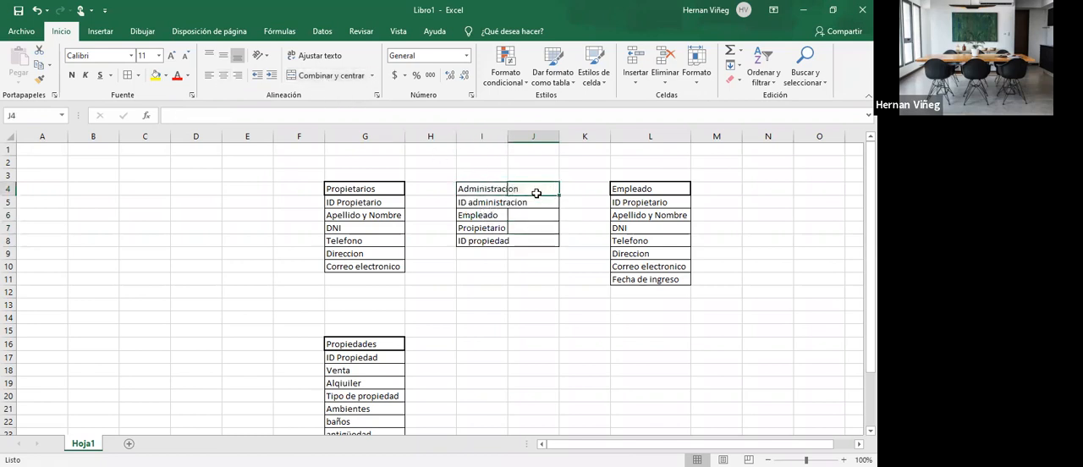
drag(538, 189, 536, 242)
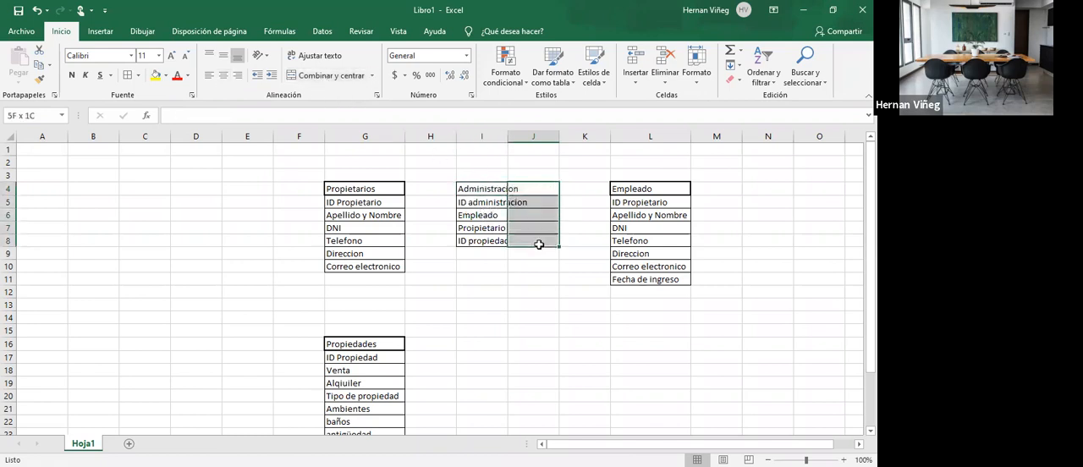
click(139, 75)
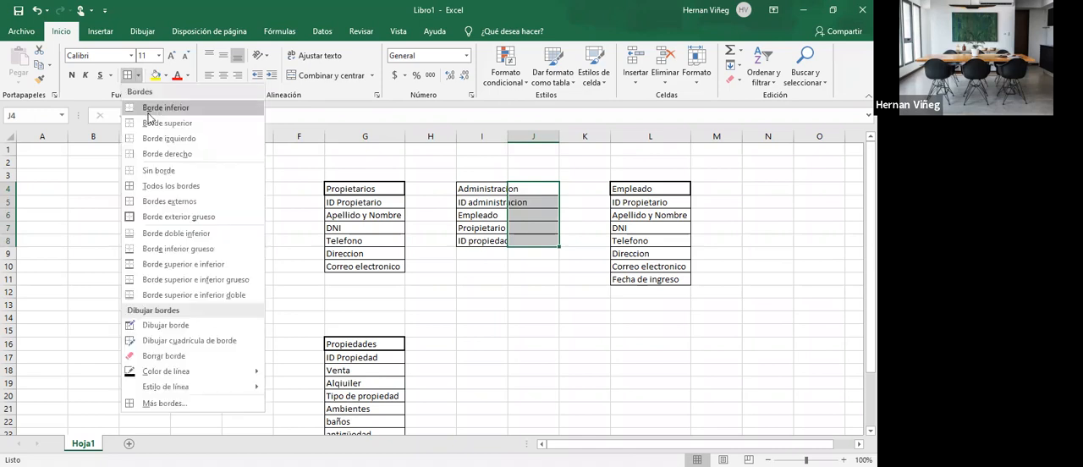
click(157, 173)
click(518, 304)
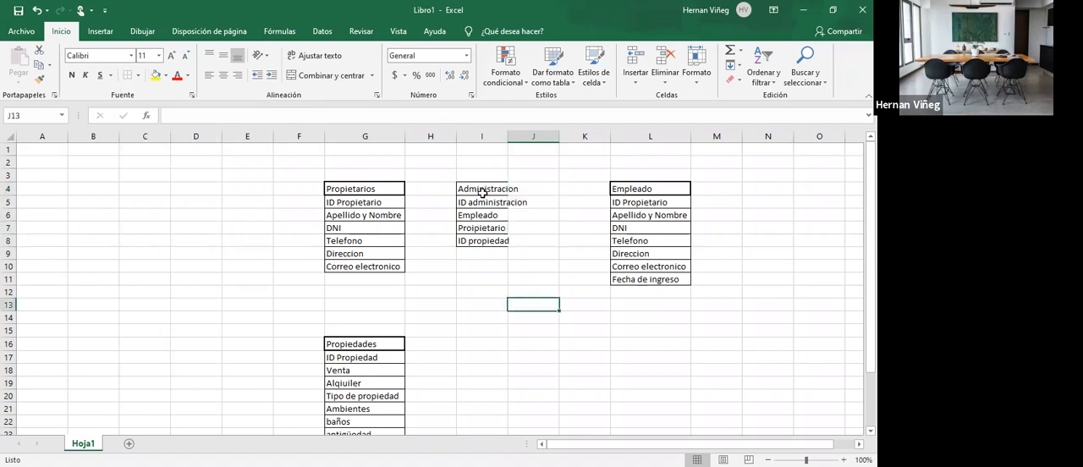
- Autofit column I to its contents and delete the empty column J beside it
double_click(508, 136)
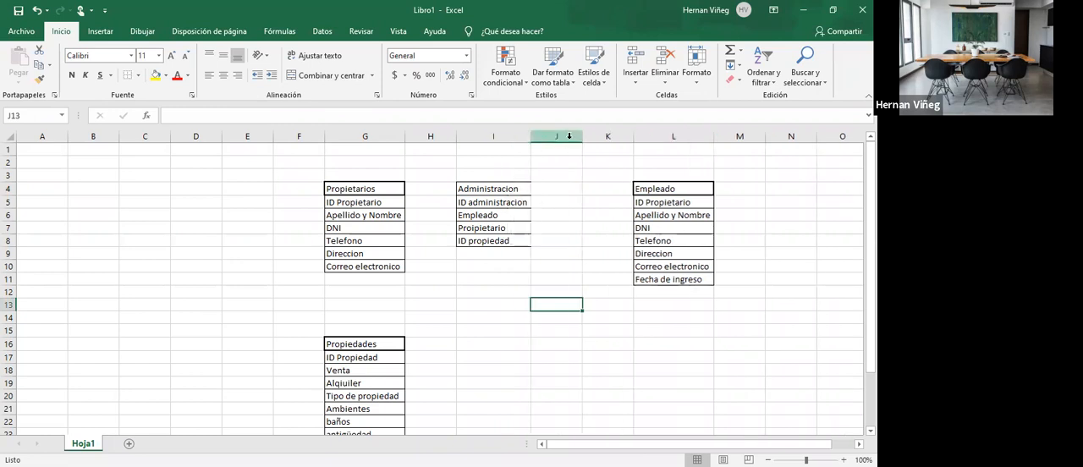
click(594, 252)
- Apply all borders to I4:I8 and a thick outside border to the Administracion heading in I4
drag(496, 188, 495, 238)
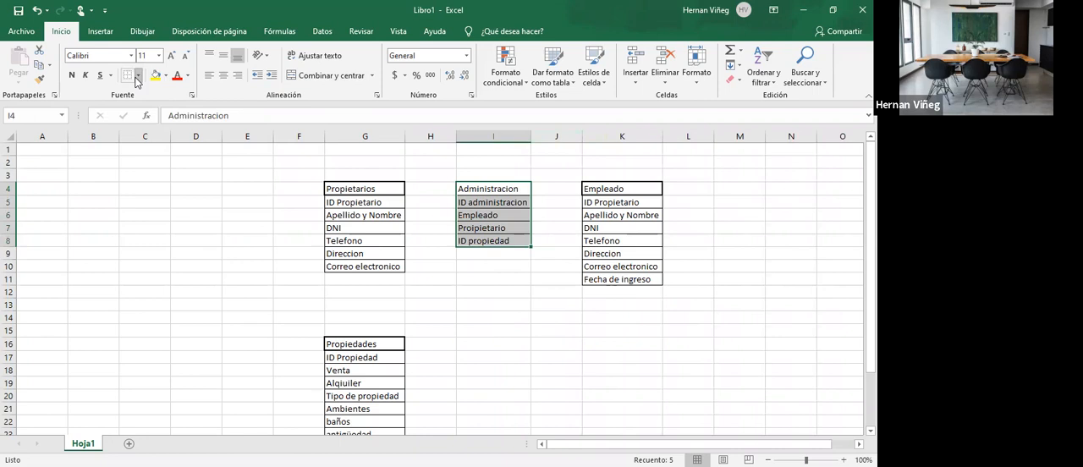
click(478, 206)
click(481, 192)
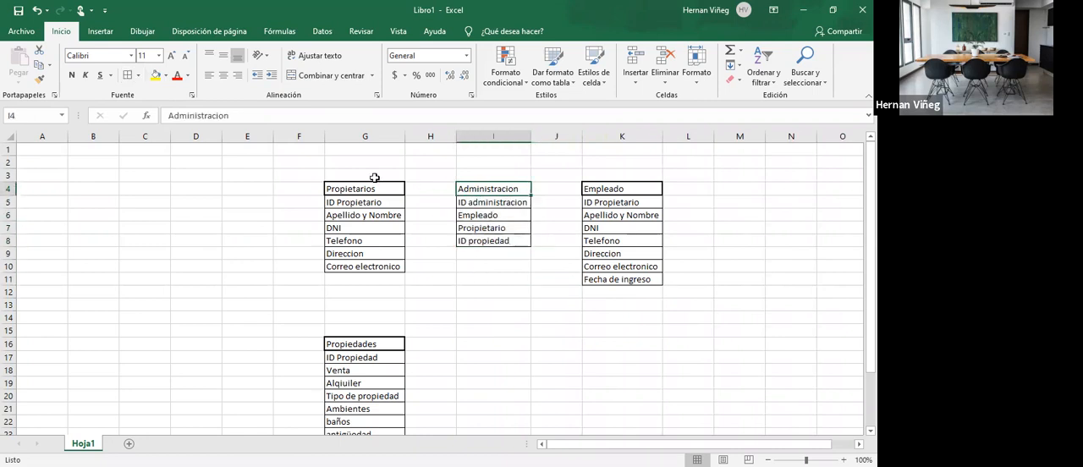
click(138, 76)
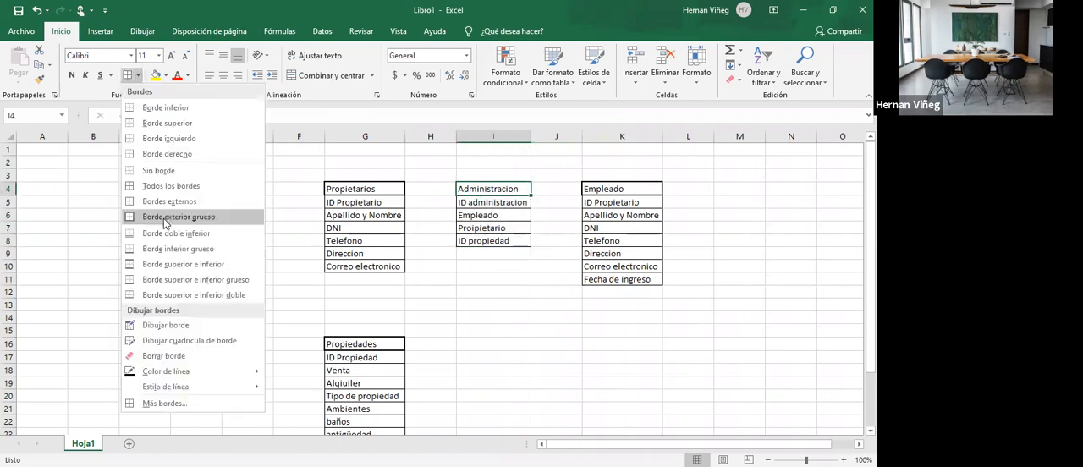
click(165, 217)
click(493, 280)
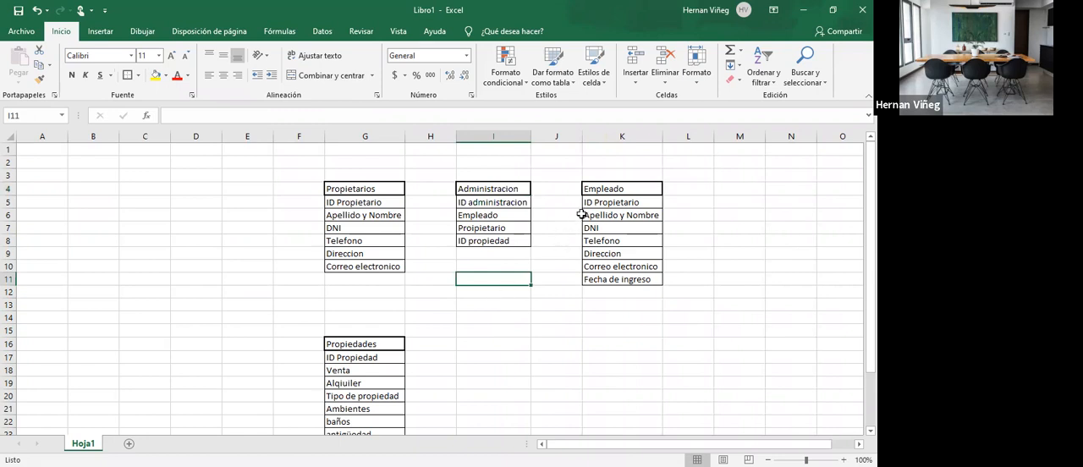
- Draw red pen arrows linking Administracion's Empleado, Proipietario and ID propiedad fields to the Empleado, Propietarios and Propiedades tables
click(141, 33)
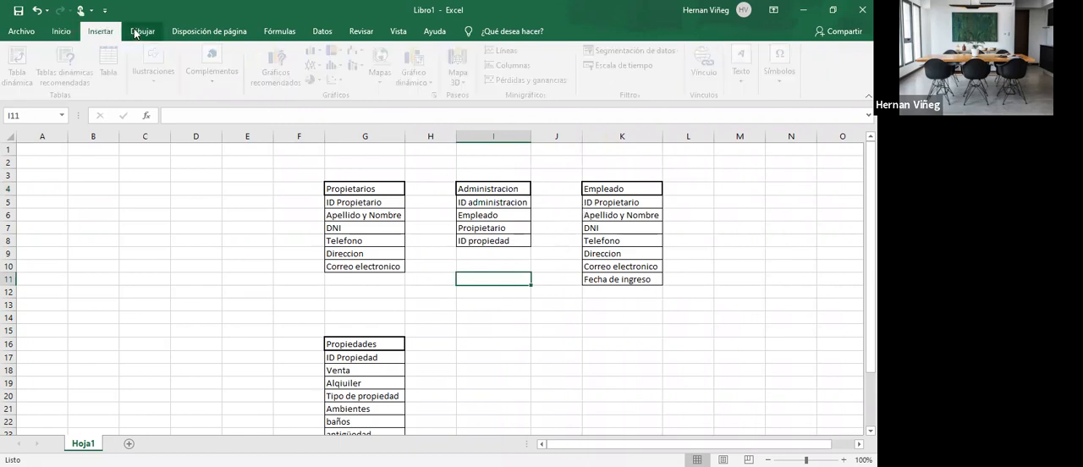
click(214, 61)
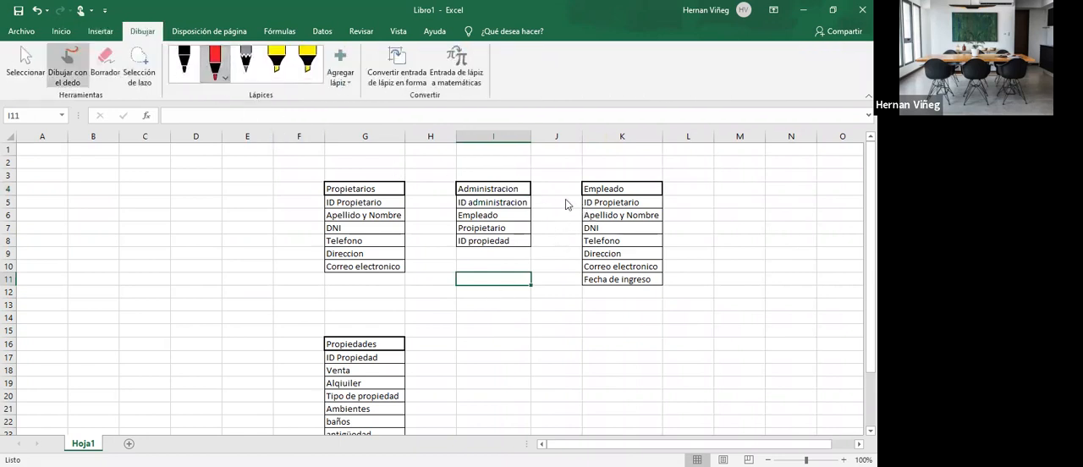
drag(585, 216, 534, 217)
mouse_move(570, 211)
mouse_down()
mouse_move(582, 216)
mouse_move(570, 223)
mouse_up()
drag(461, 233, 414, 219)
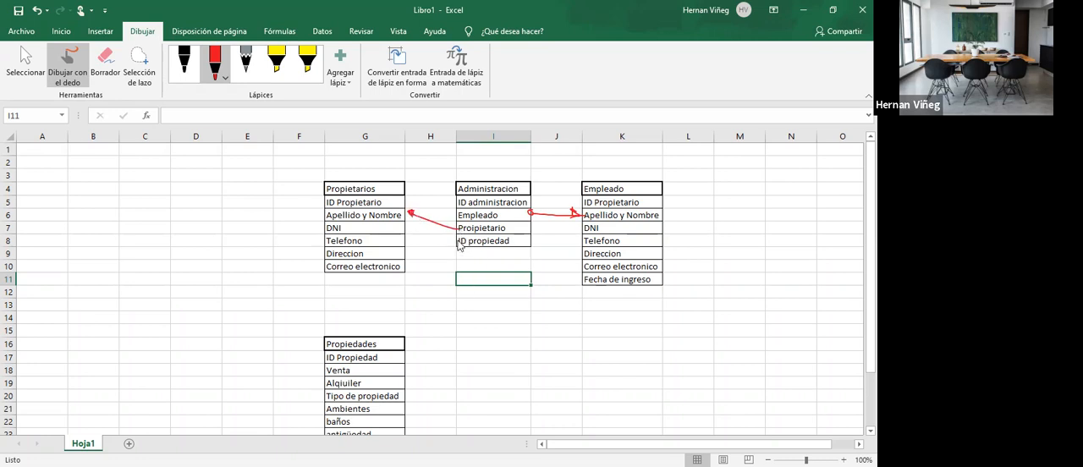
mouse_move(457, 244)
mouse_down()
mouse_move(425, 301)
mouse_move(413, 364)
mouse_move(412, 354)
mouse_up()
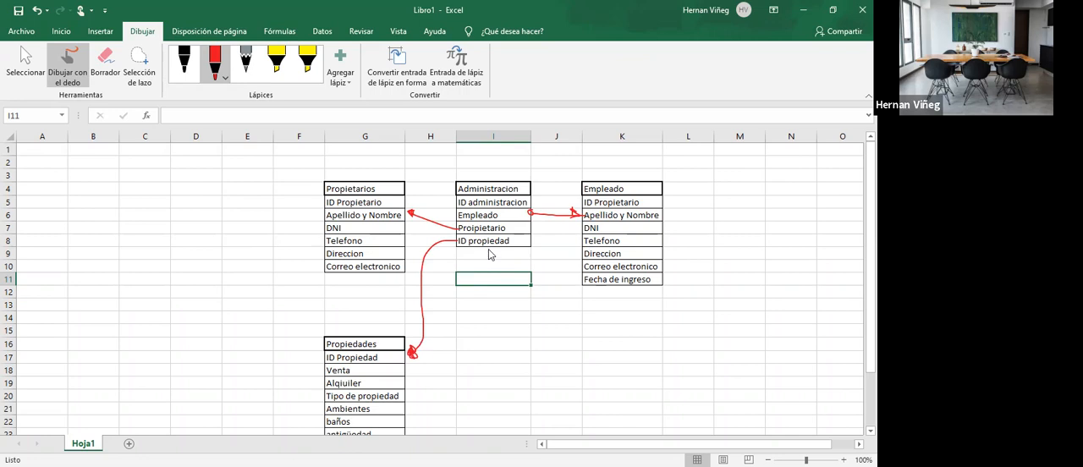
- Select and delete the stray red ink dots below the Administracion table
click(61, 31)
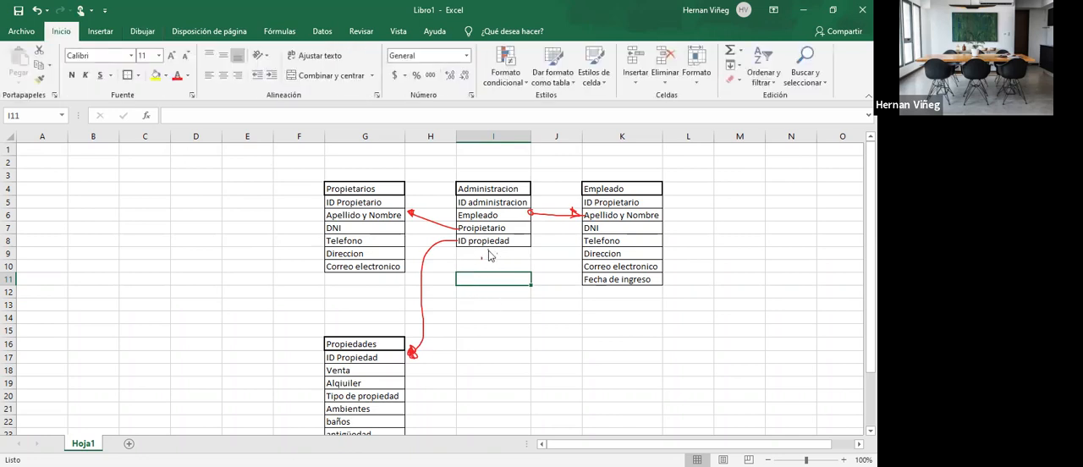
click(141, 32)
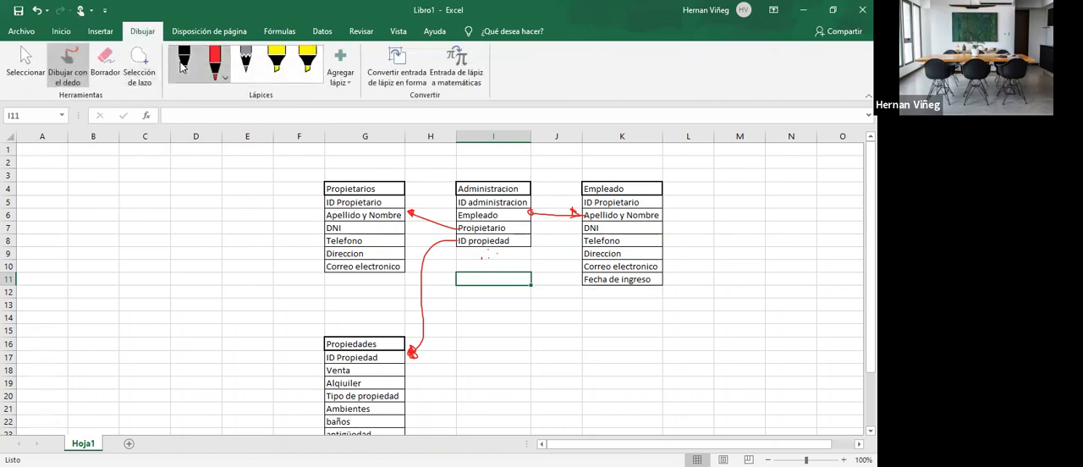
click(24, 68)
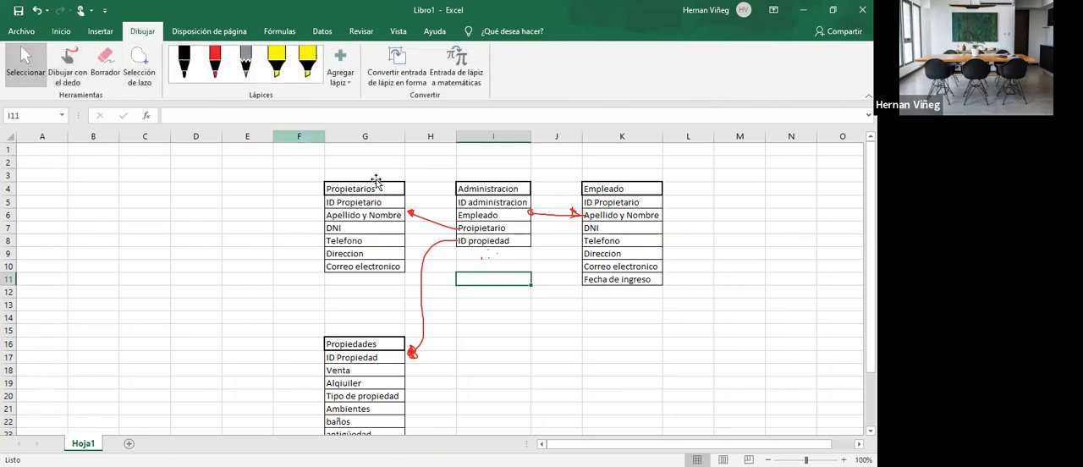
drag(491, 253, 491, 282)
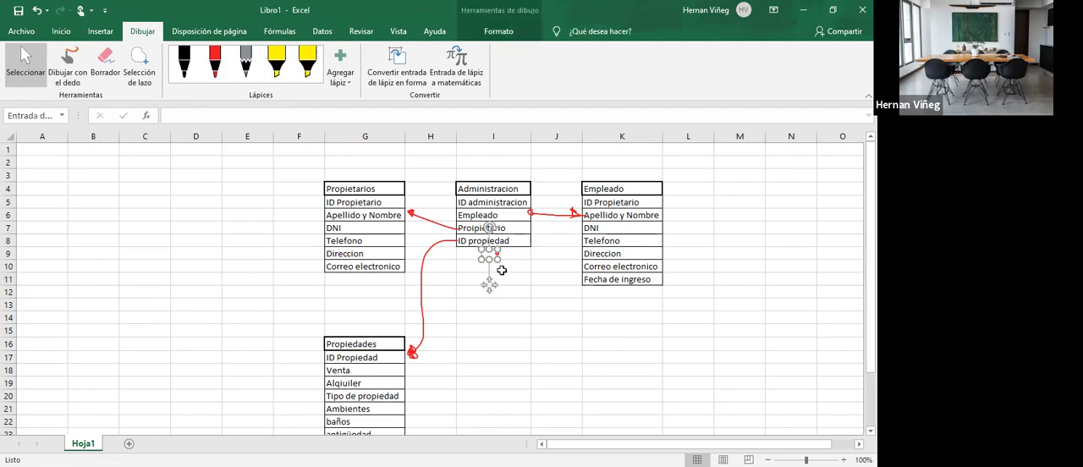
click(502, 272)
click(496, 253)
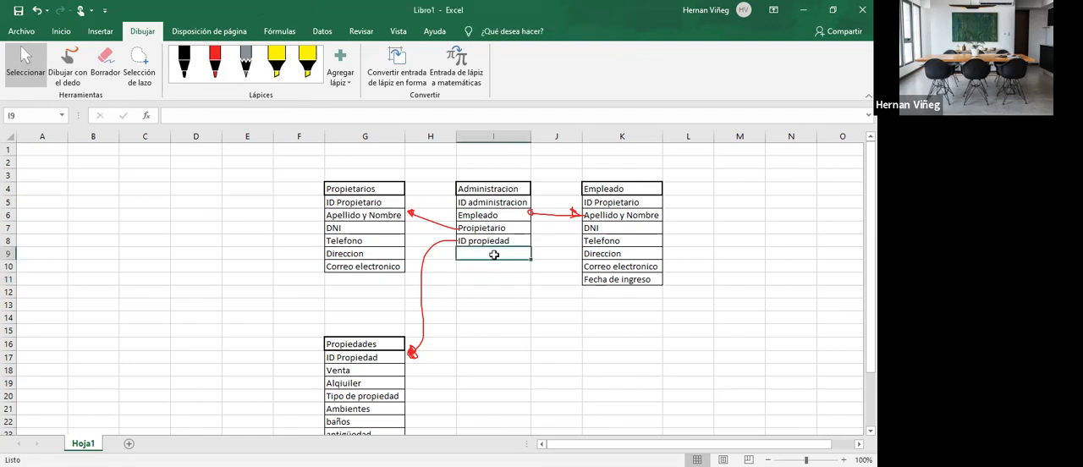
click(61, 31)
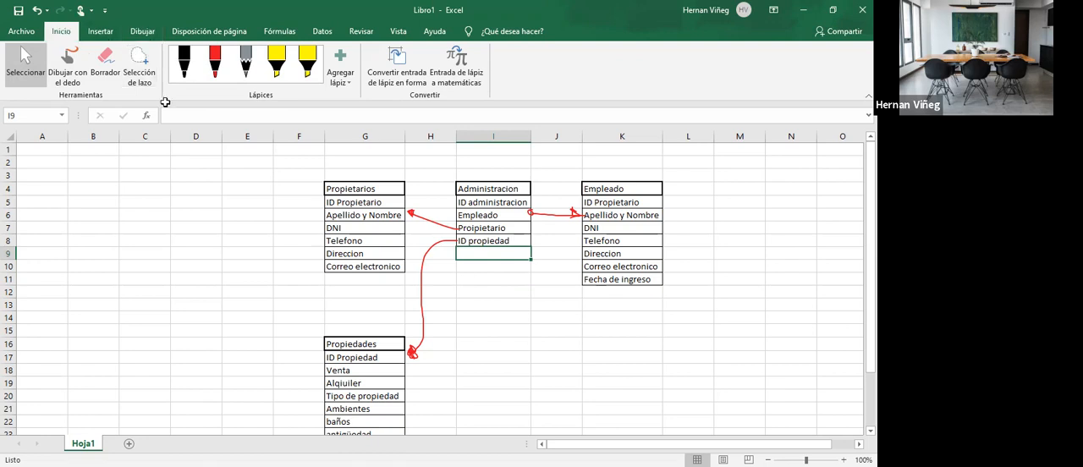
- Review the Administracion table's links to Empleado and Propiedades, along with the fields of the two related tables
click(502, 276)
click(491, 263)
click(493, 244)
click(495, 254)
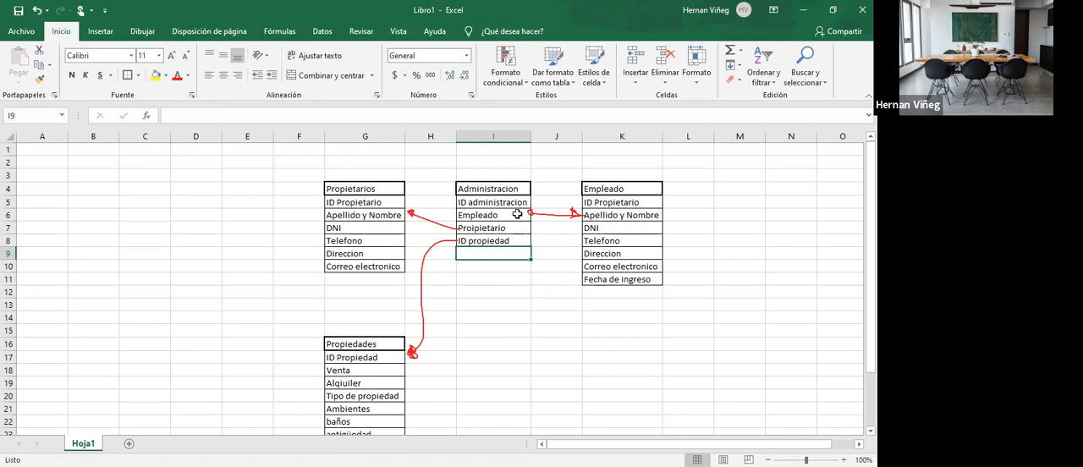
click(606, 214)
drag(499, 214, 612, 216)
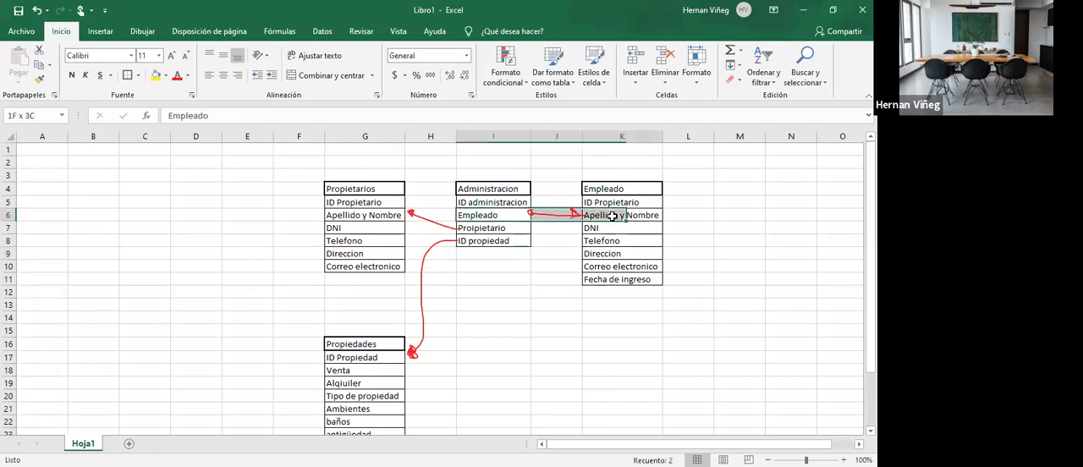
click(501, 215)
click(501, 228)
drag(501, 228, 601, 276)
click(501, 215)
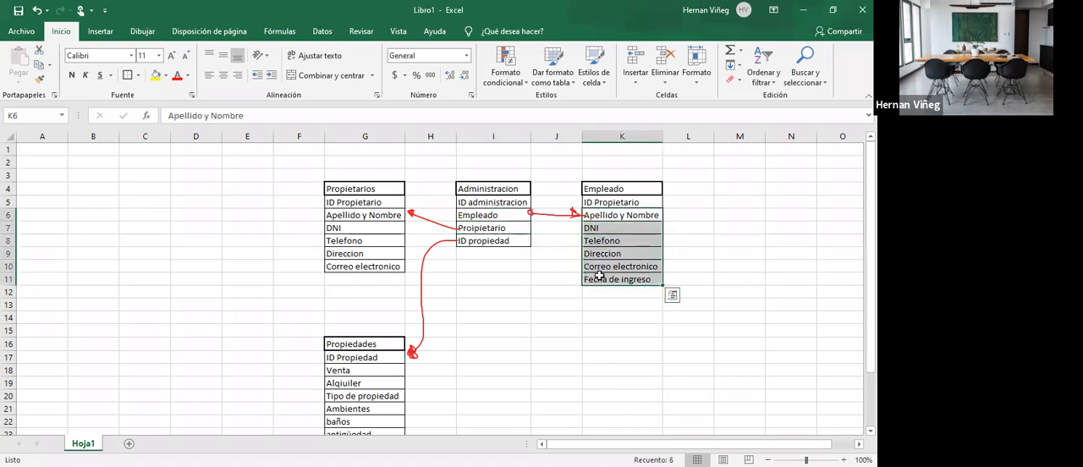
click(379, 356)
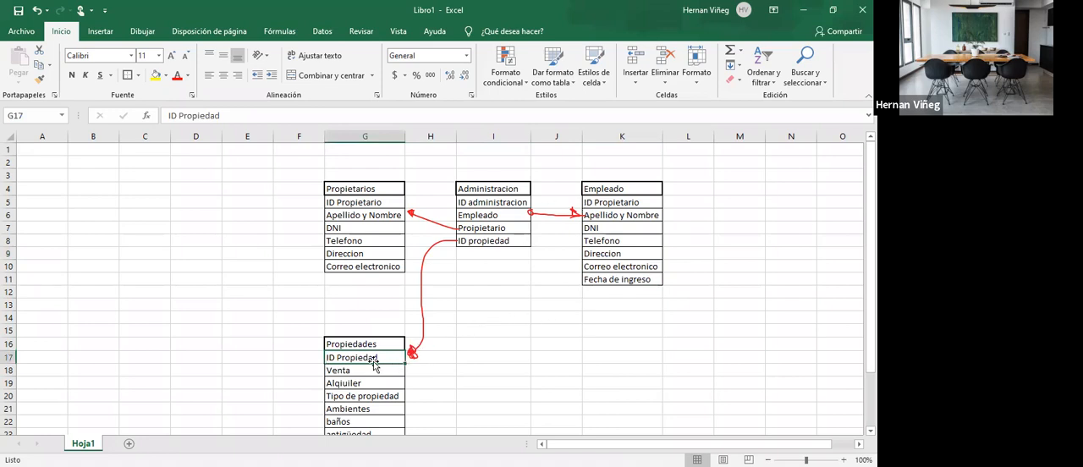
scroll(364, 338, down, 1)
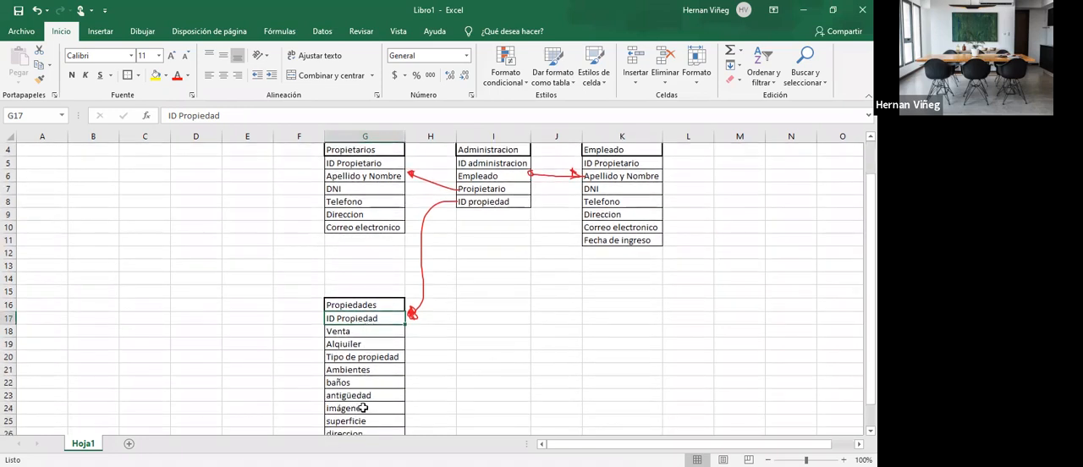
scroll(385, 334, down, 1)
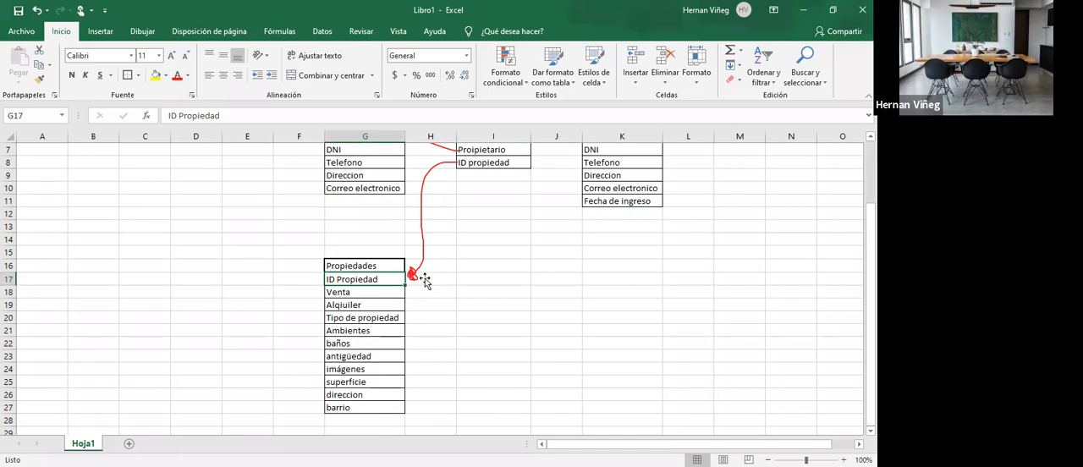
scroll(367, 284, up, 2)
- Correct the spelling of the Administracion field in I7 to Propietario
click(372, 215)
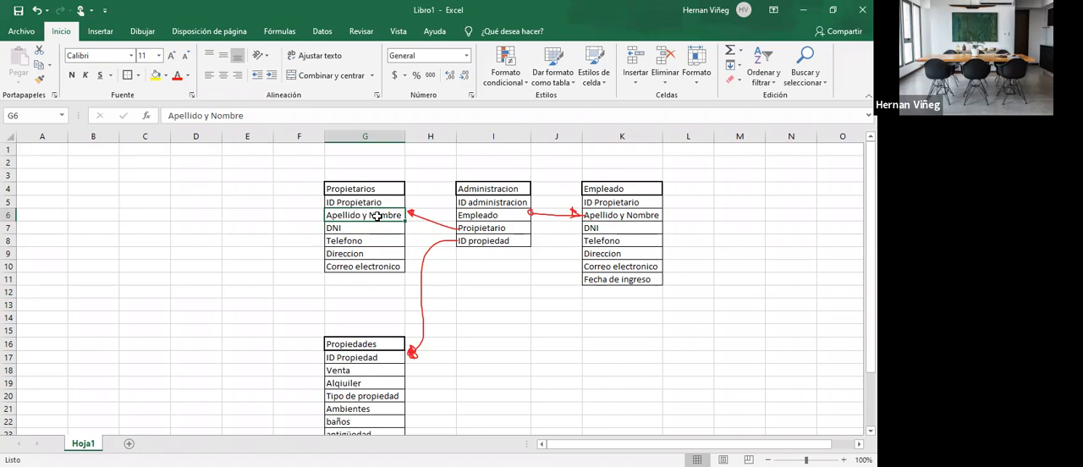
double_click(473, 227)
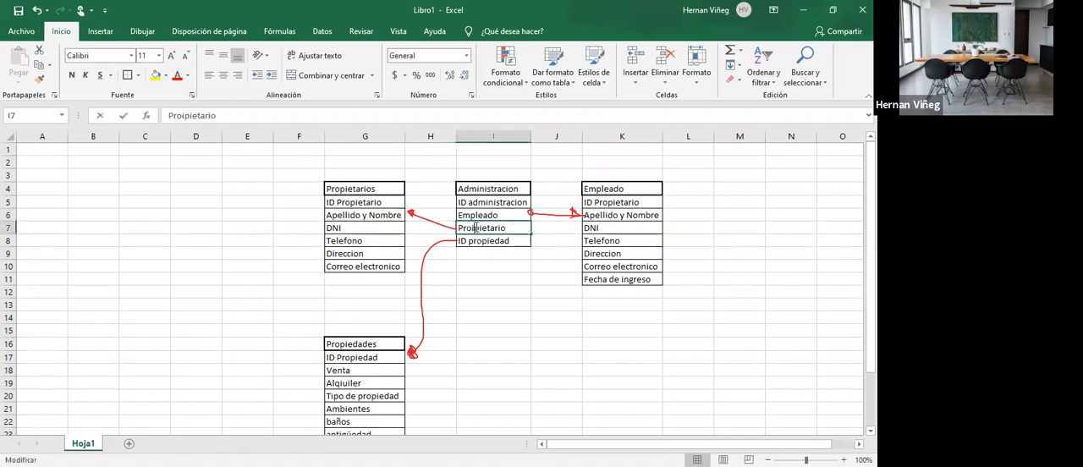
key(Return)
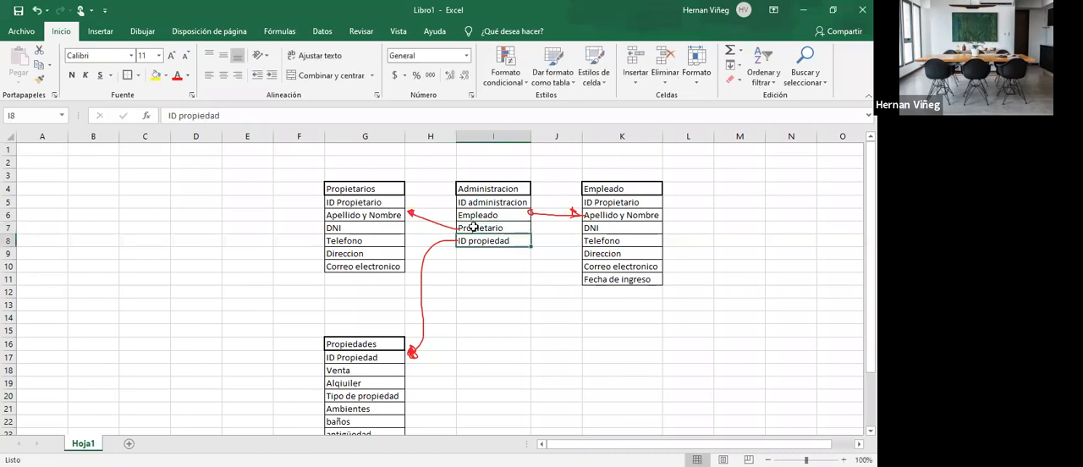
click(366, 218)
scroll(499, 256, down, 2)
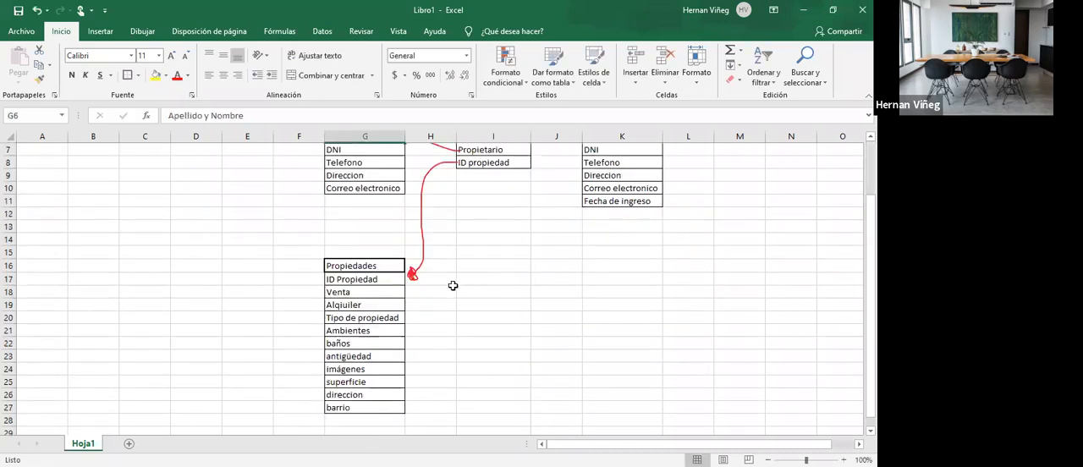
click(396, 282)
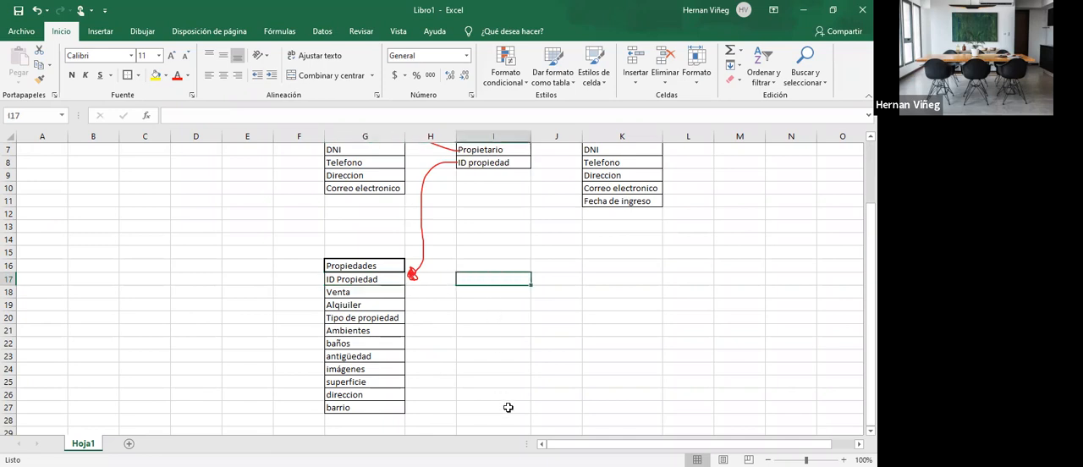
scroll(486, 349, up, 2)
drag(493, 188, 496, 242)
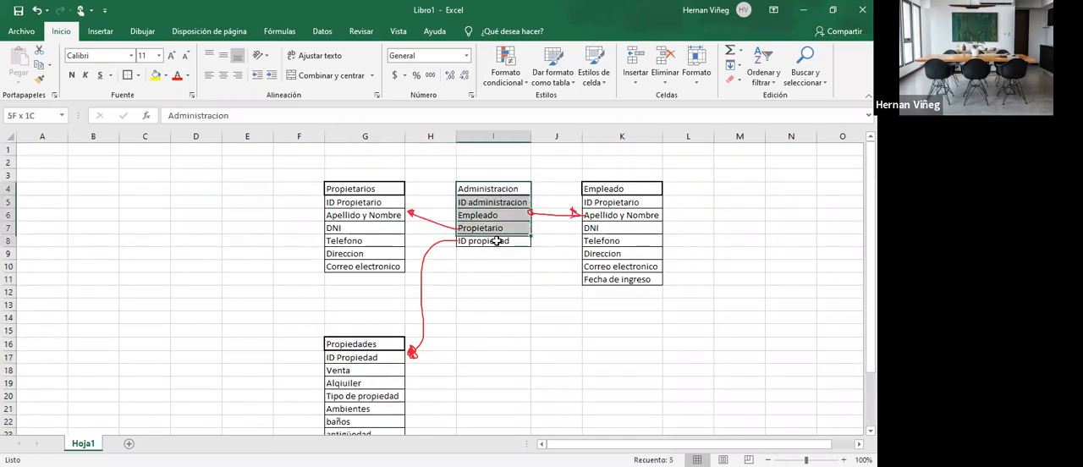
drag(490, 188, 487, 243)
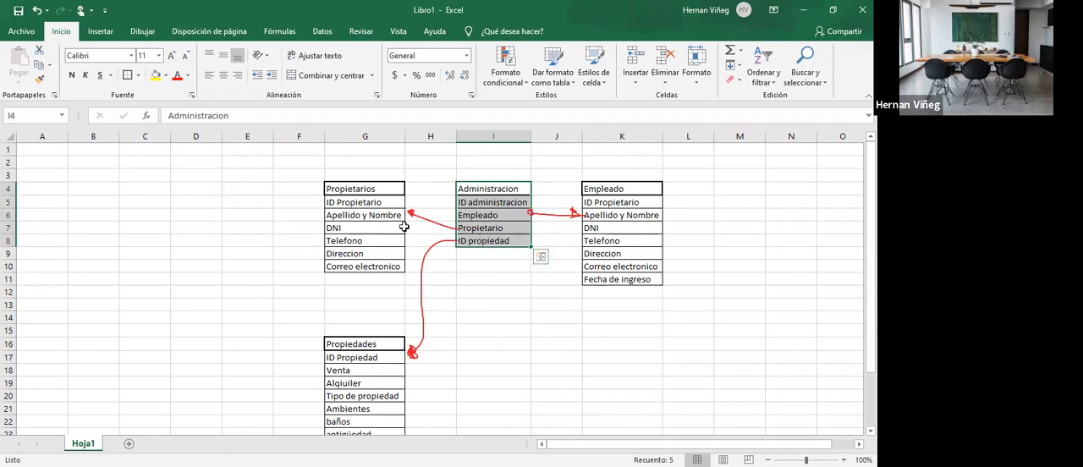
- Add a ciudad field in G28 at the end of the Propiedades table
scroll(490, 326, down, 3)
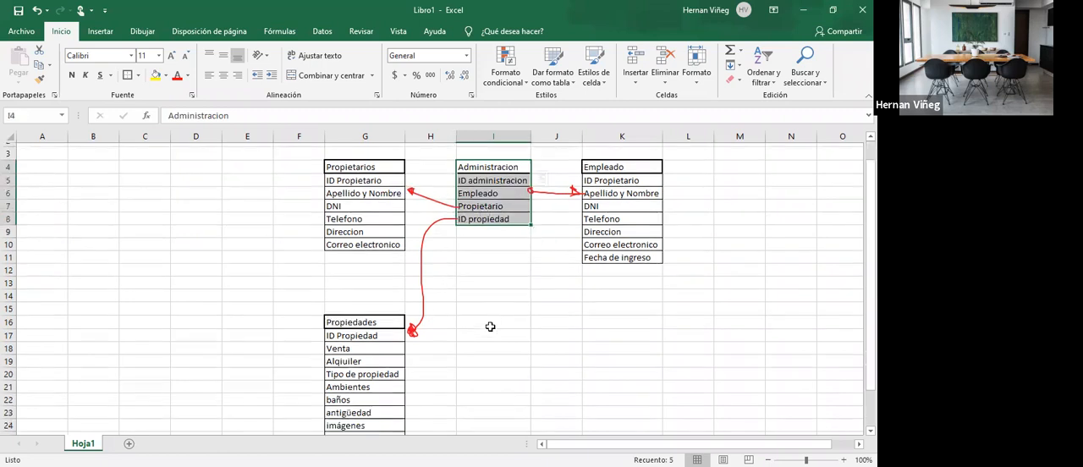
click(338, 382)
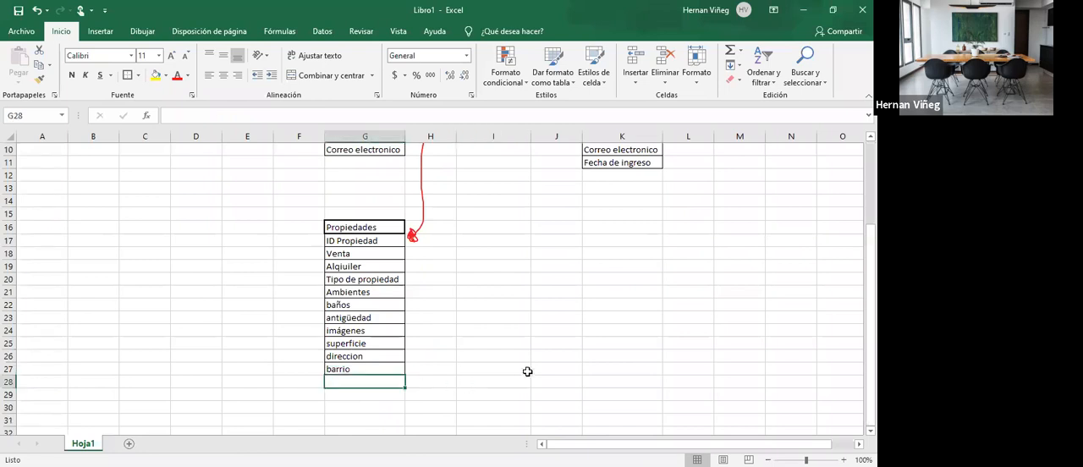
text(ciudad)
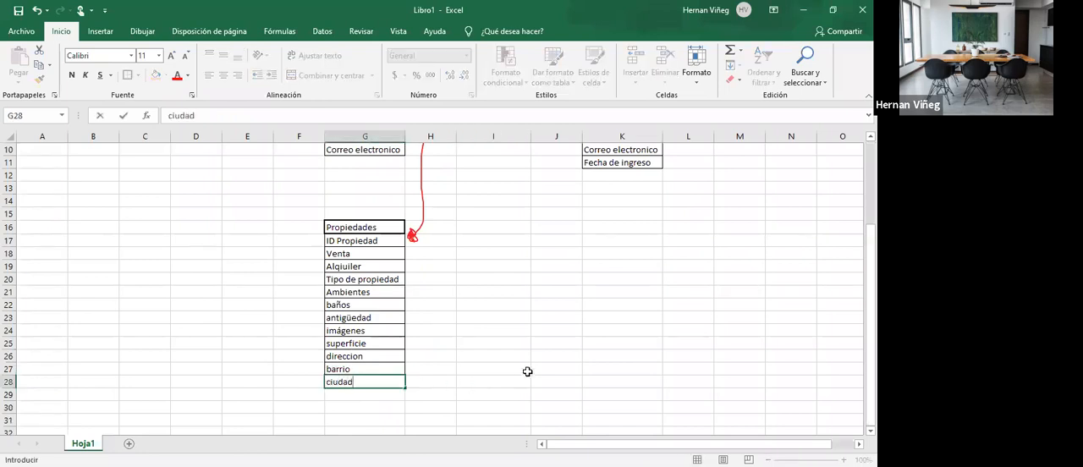
key(Return)
click(350, 380)
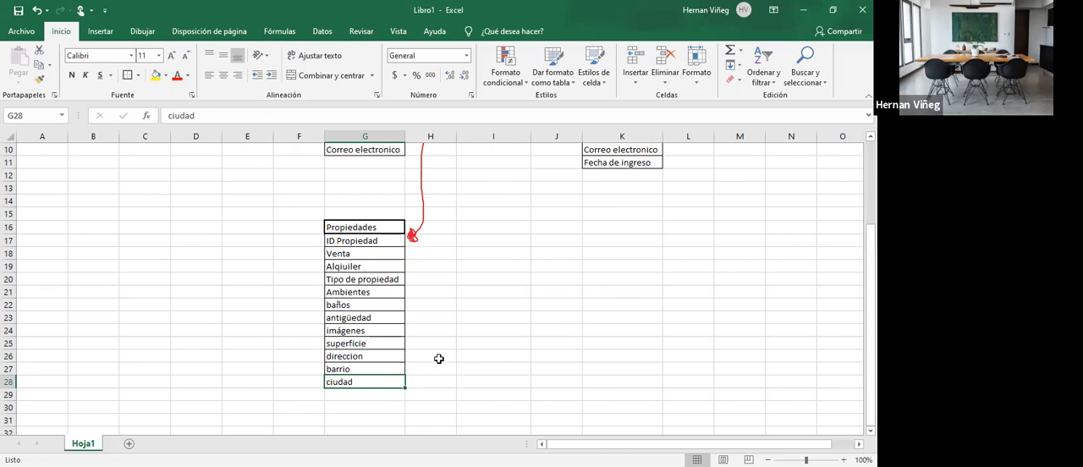
- Add borders to the ciudad cell in G28 to match the rest of the Propiedades table
drag(360, 243, 357, 382)
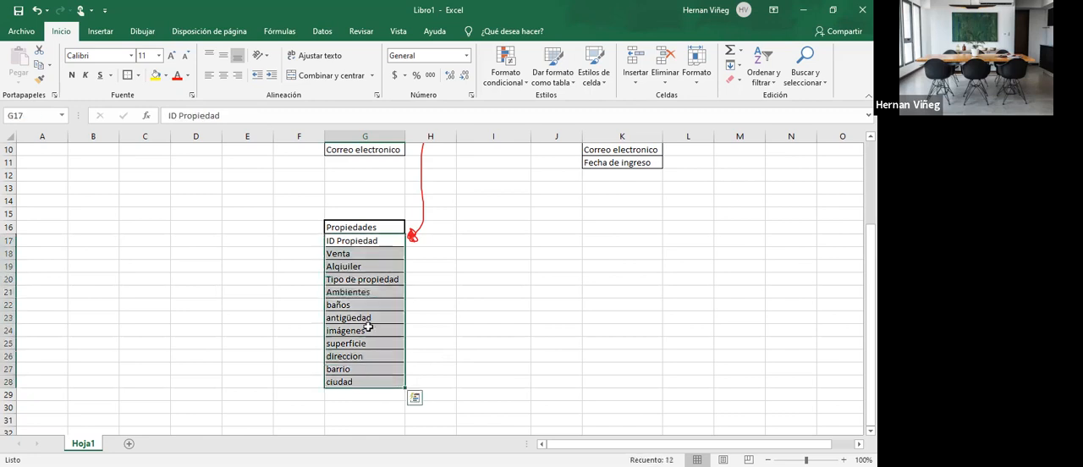
click(364, 381)
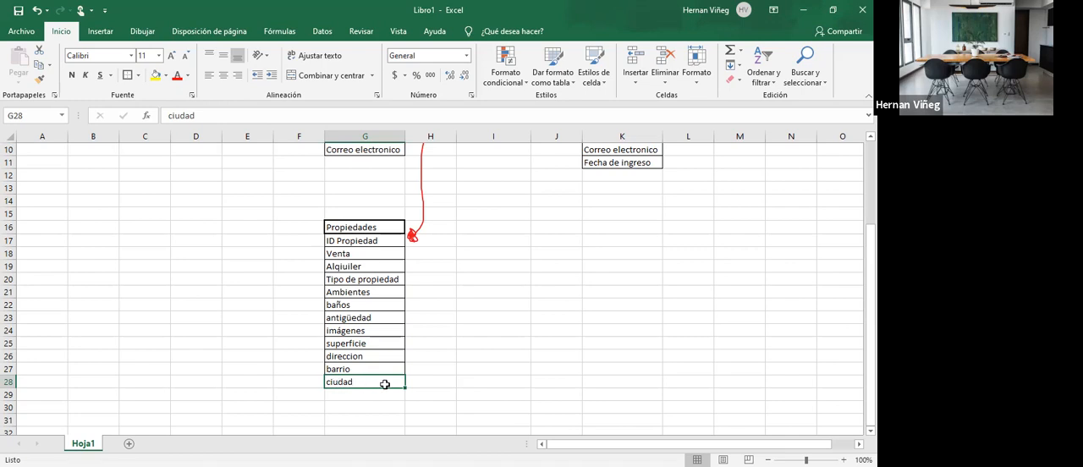
click(514, 382)
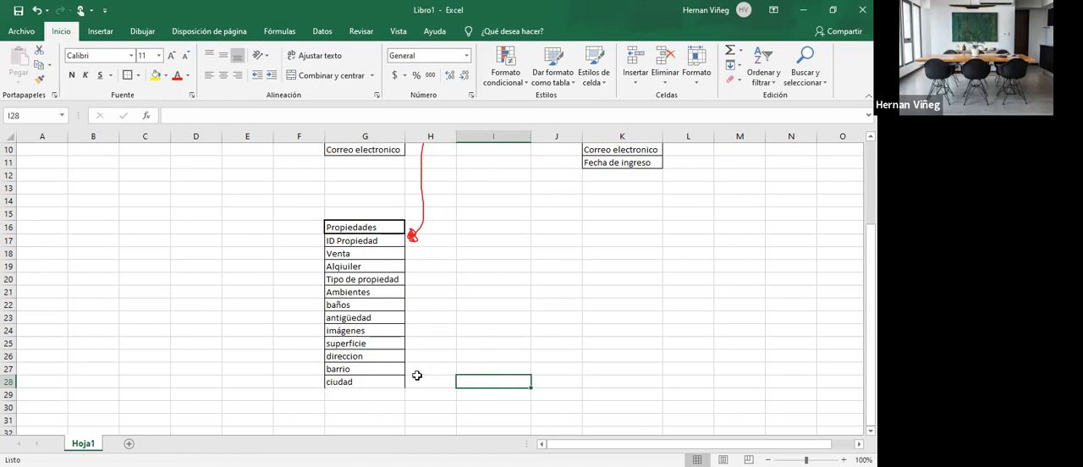
click(371, 380)
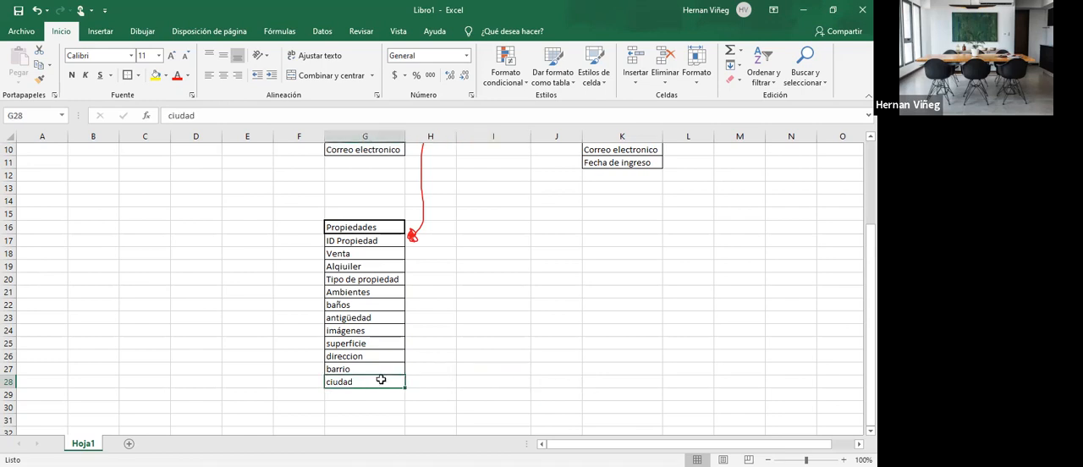
click(137, 76)
click(161, 194)
click(507, 379)
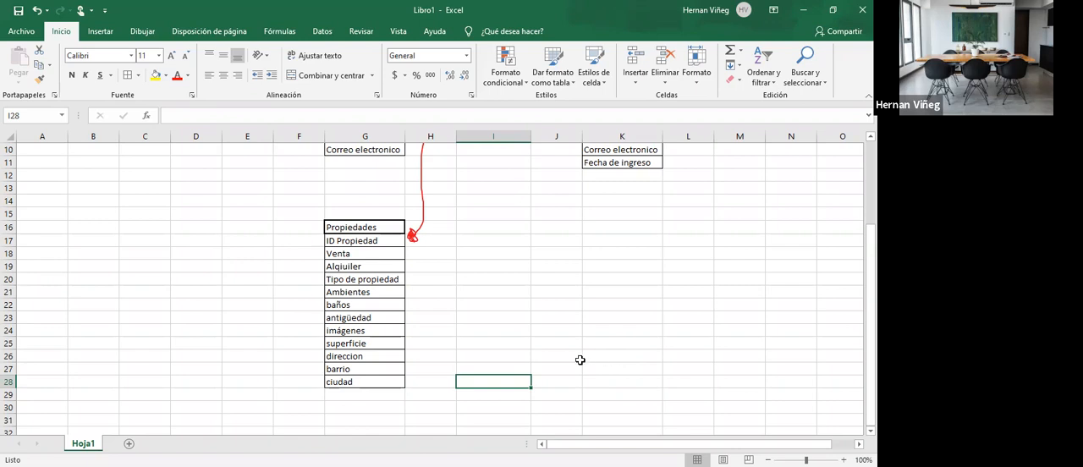
click(233, 372)
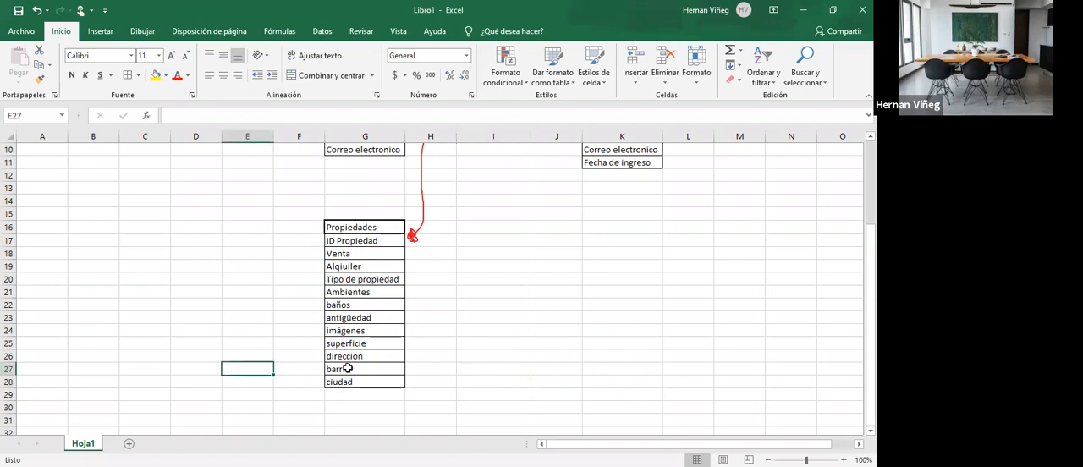
click(347, 369)
click(237, 369)
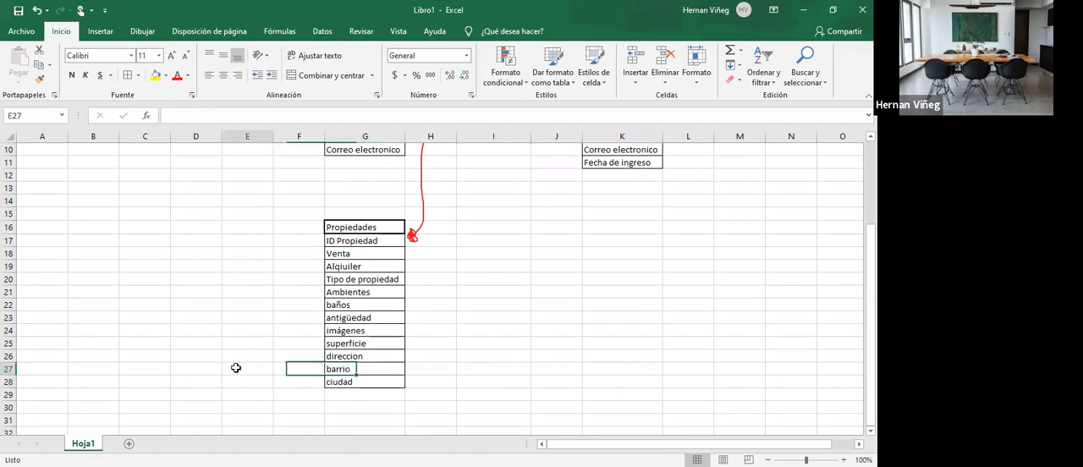
click(500, 380)
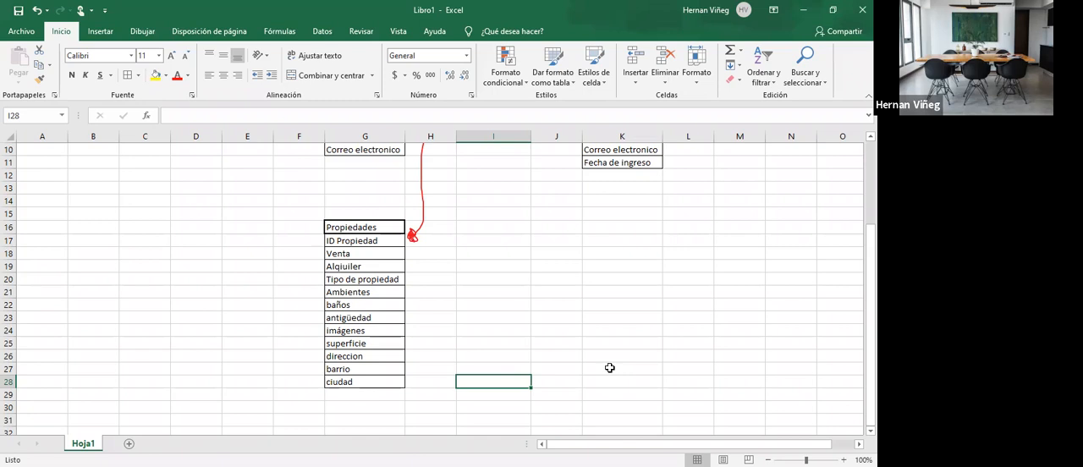
click(558, 358)
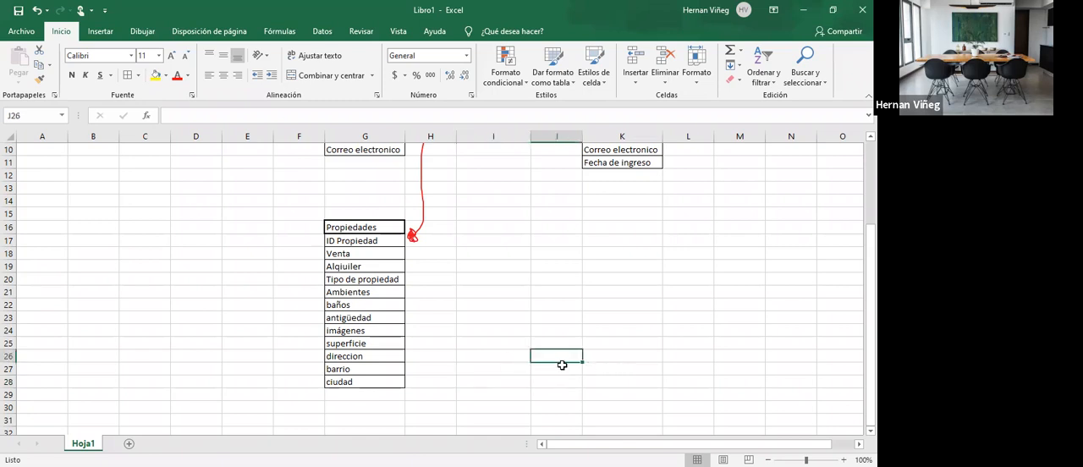
- Add a ciudad field in G11 below Correo electronico in the Propietarios table
scroll(337, 190, up, 1)
scroll(336, 190, up, 2)
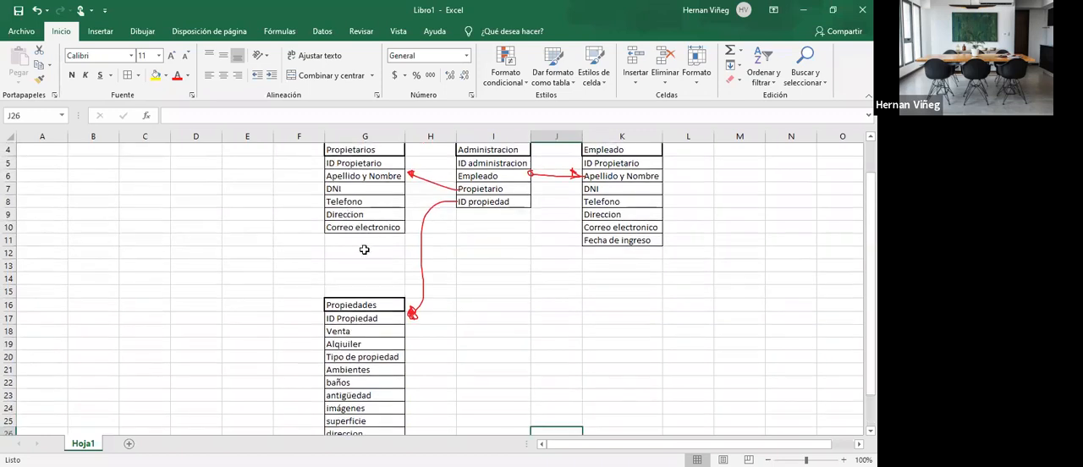
click(364, 239)
text(ciudad)
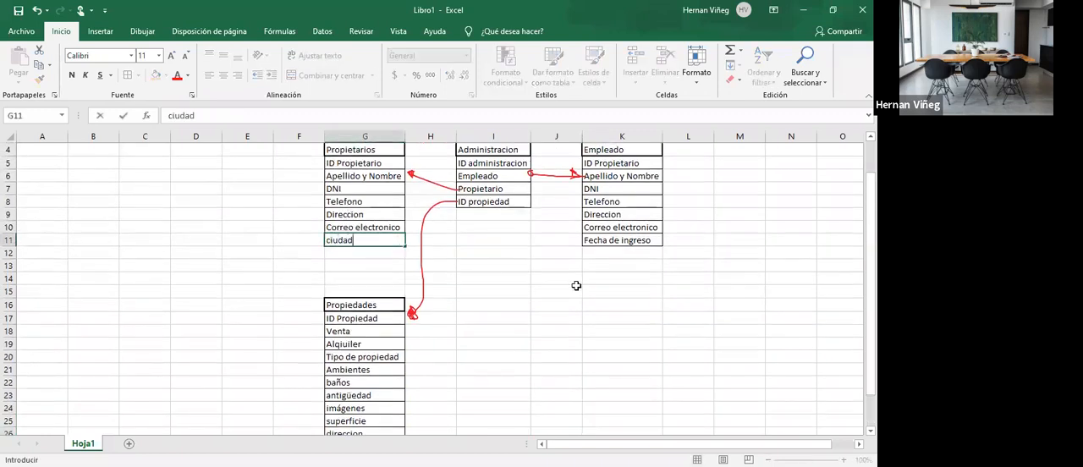
key(Return)
click(375, 238)
click(502, 302)
click(358, 239)
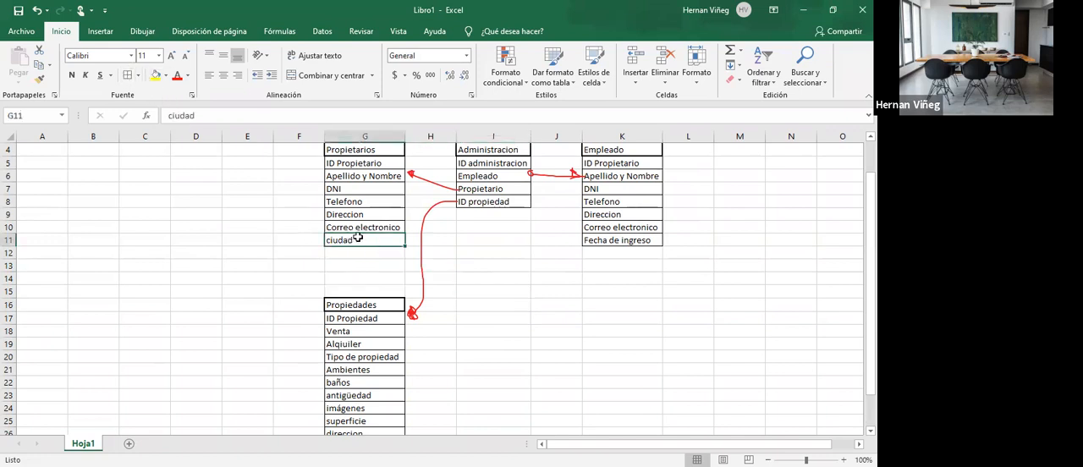
click(545, 275)
click(374, 242)
- Create a Ciudades table with its heading in I23 and the fields ID Ciudad and Ciudades in I24 and I25
scroll(513, 349, down, 3)
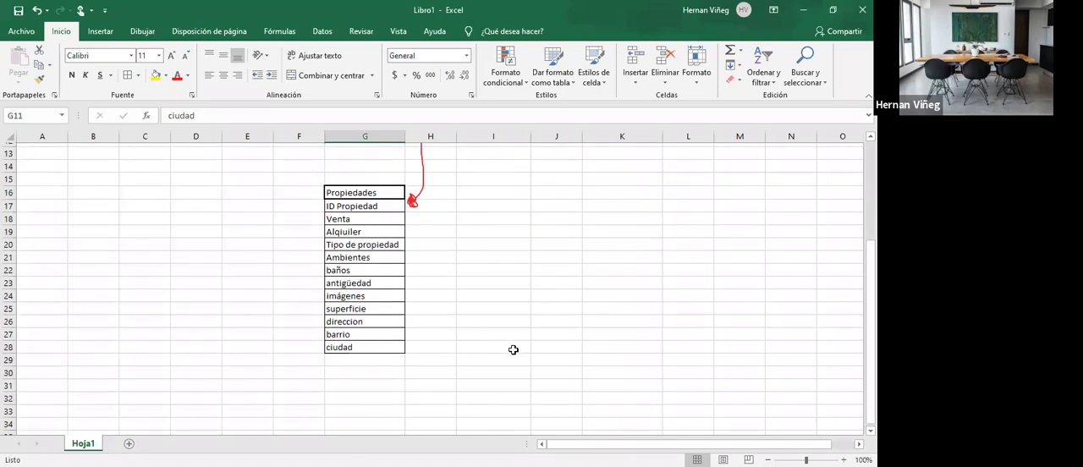
scroll(513, 350, up, 2)
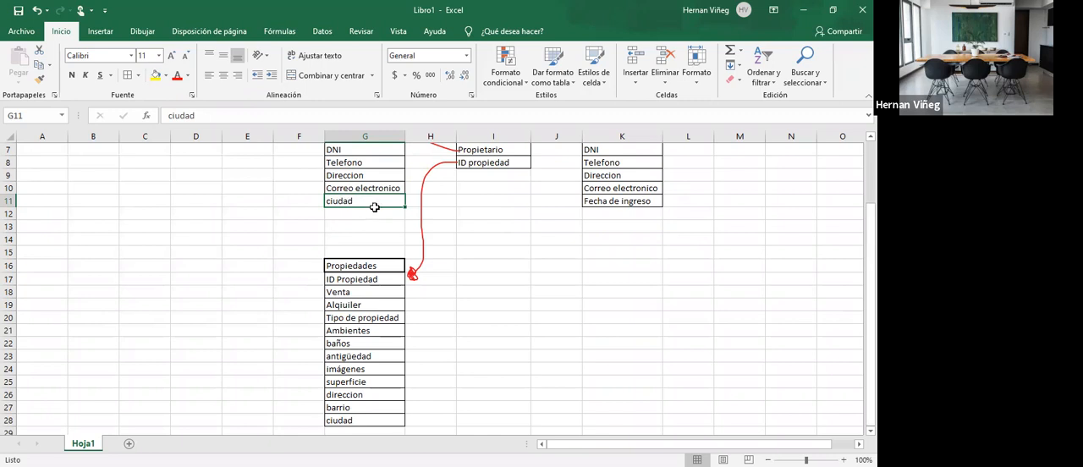
click(507, 353)
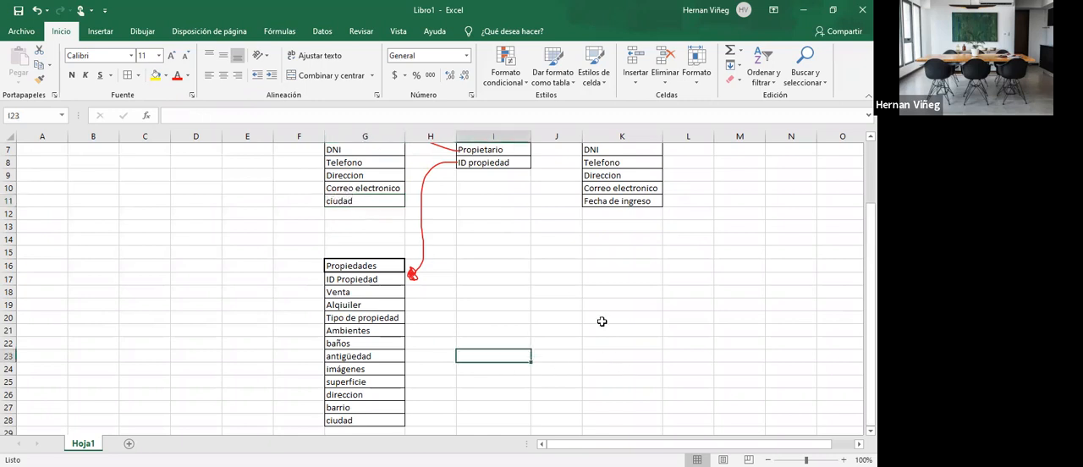
scroll(602, 322, down, 1)
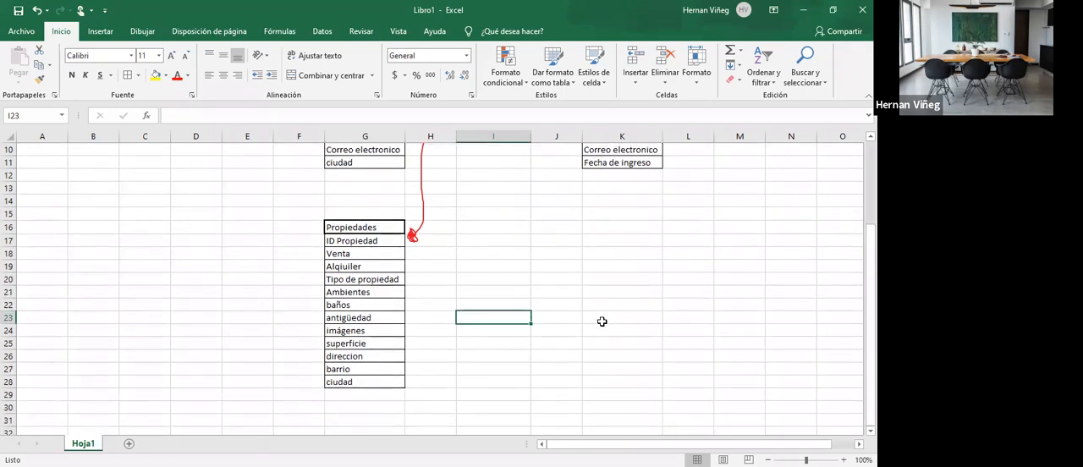
text(C)
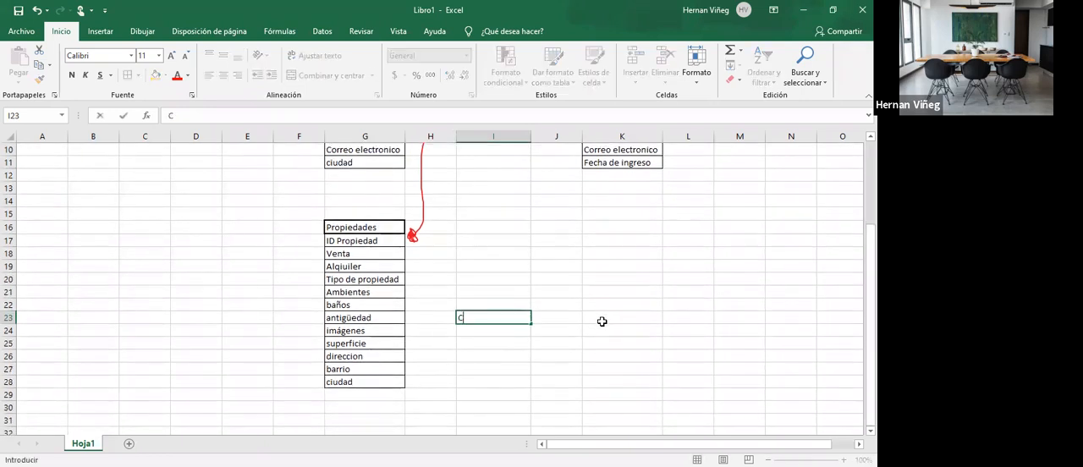
text(iudades)
key(Return)
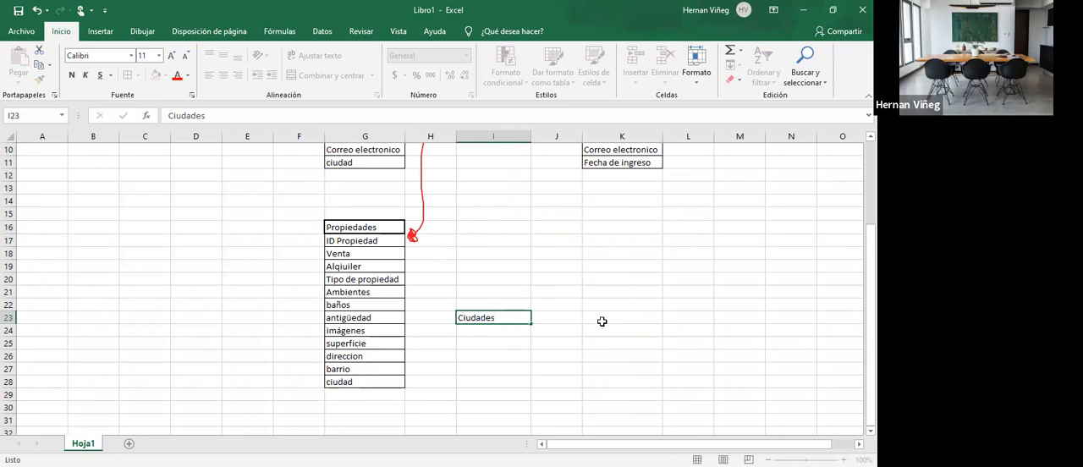
text(ID)
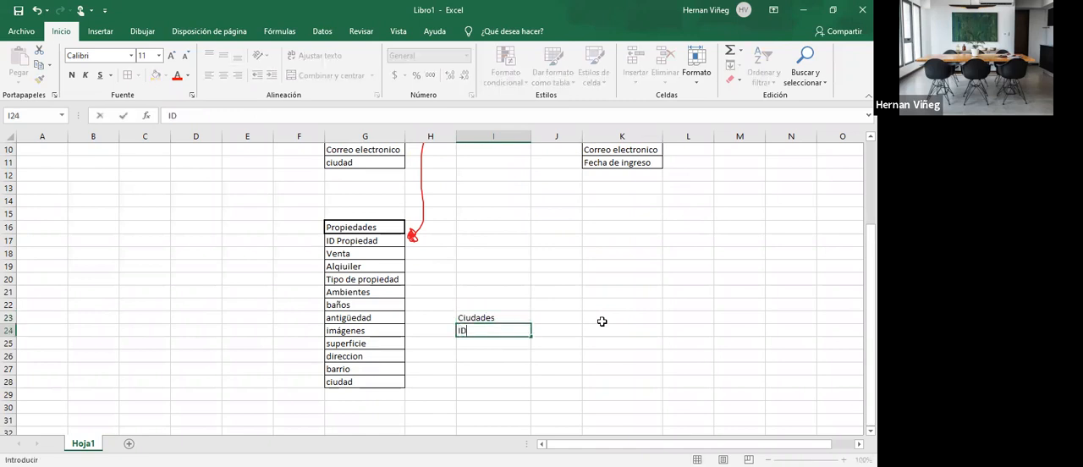
text( Ciudad)
key(Return)
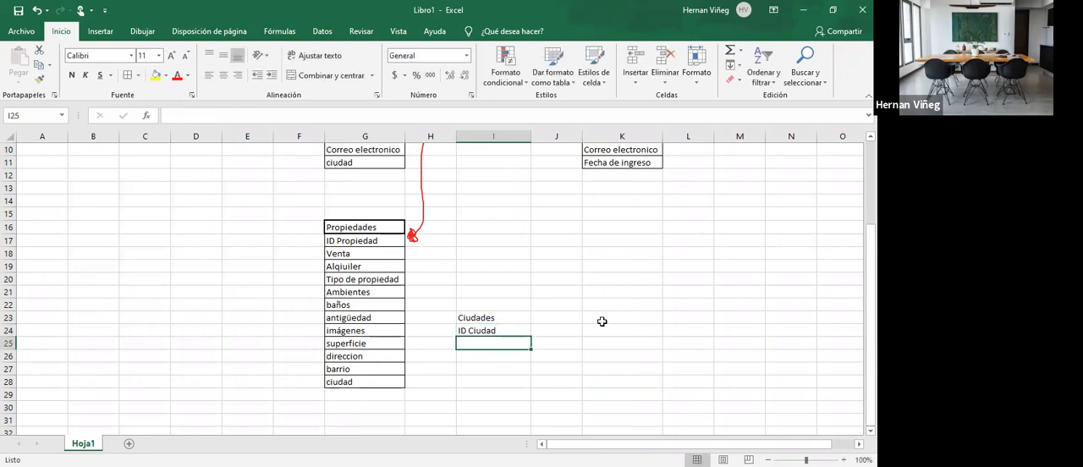
text(Ciudades)
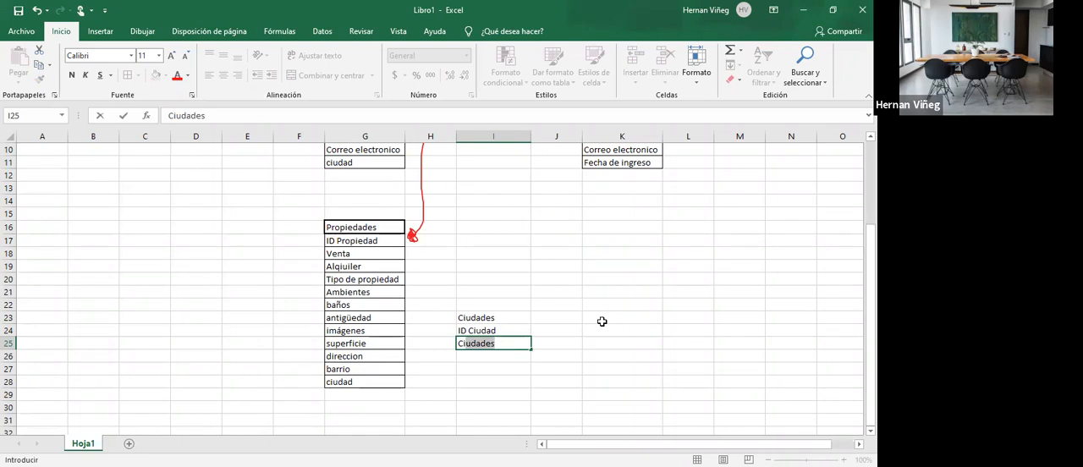
key(Tab)
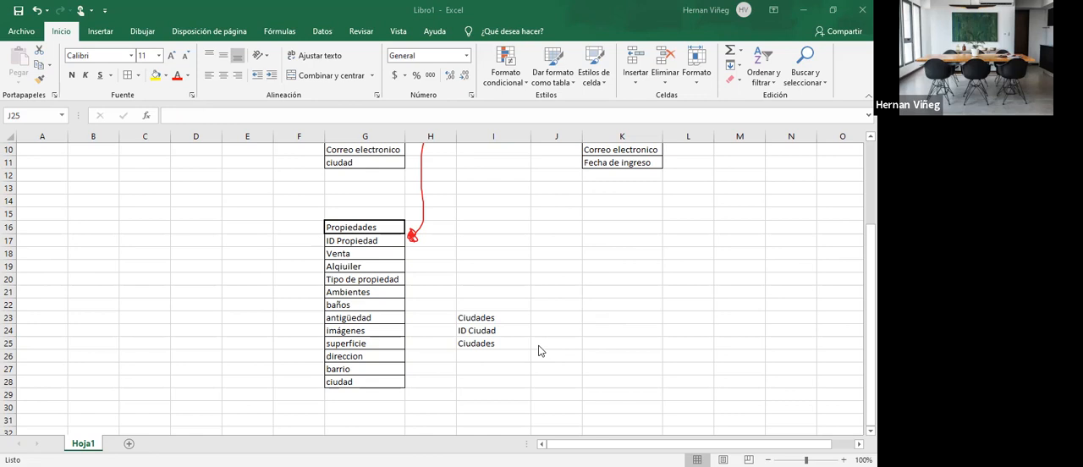
- Apply cell borders to I23:I25 and a thick outline to the Ciudades heading in I23
drag(478, 317, 483, 342)
click(133, 76)
click(491, 317)
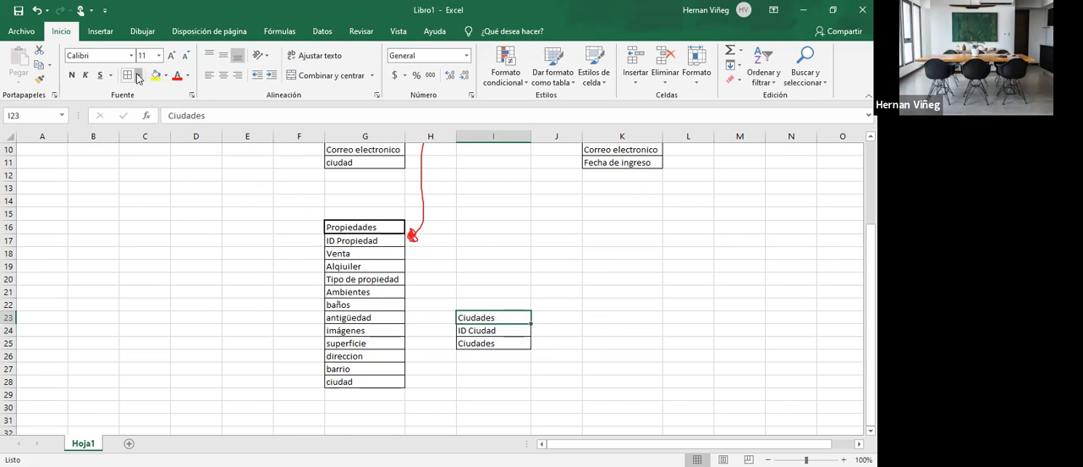
click(465, 373)
- Draw a red pen arrow linking the ciudad field of Propiedades to the Ciudades field in I25
click(143, 33)
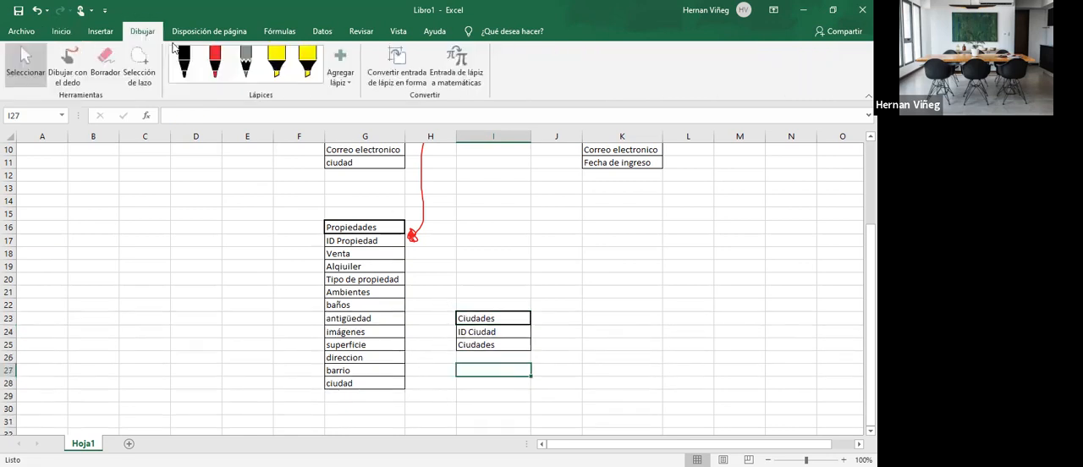
click(215, 61)
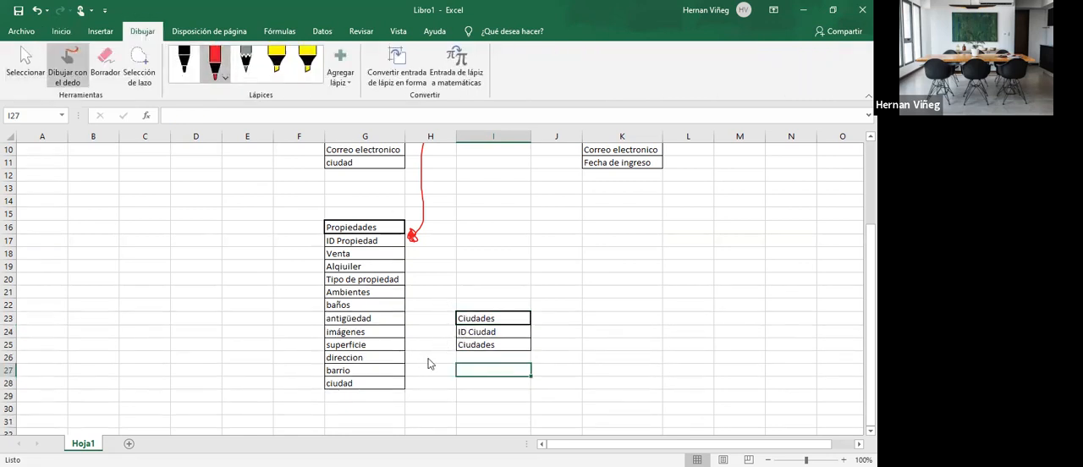
mouse_move(400, 385)
mouse_down()
mouse_move(454, 353)
mouse_move(449, 345)
mouse_up()
click(25, 61)
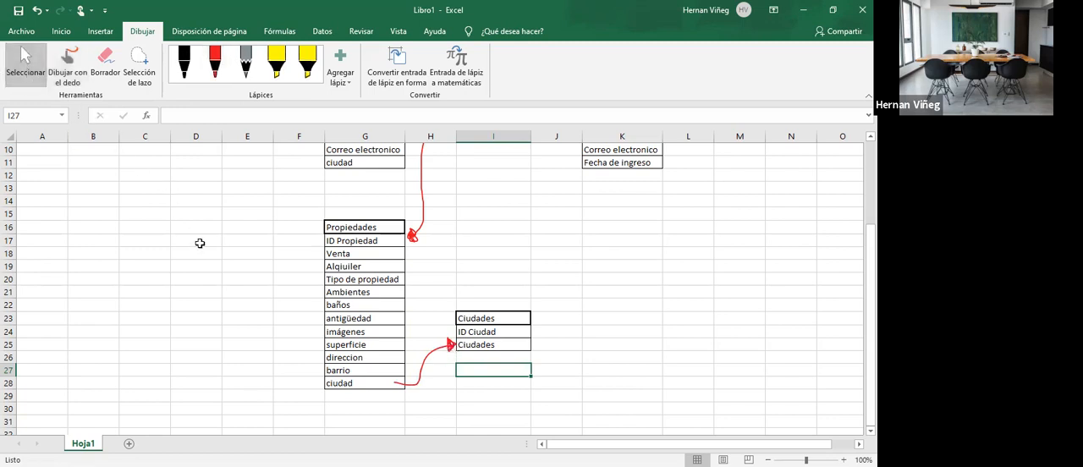
click(200, 243)
click(30, 32)
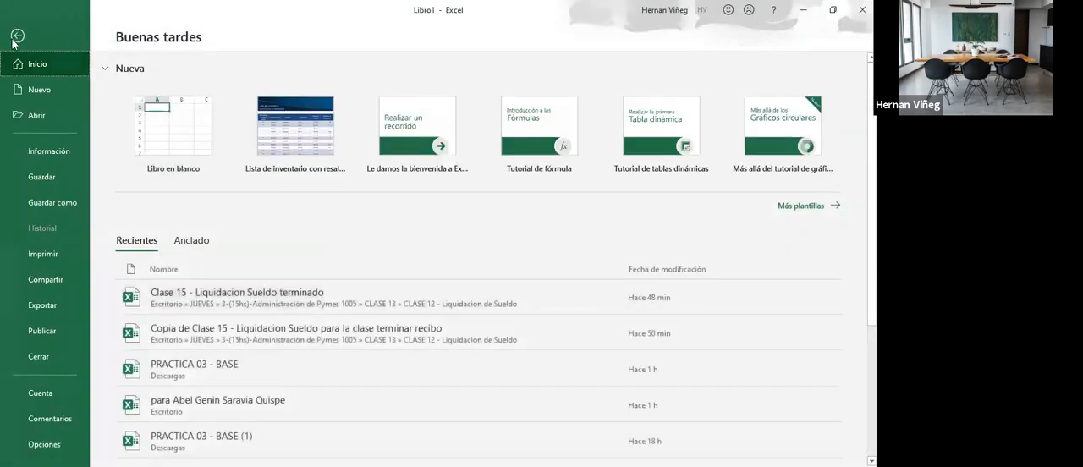
key(Escape)
click(71, 34)
click(518, 278)
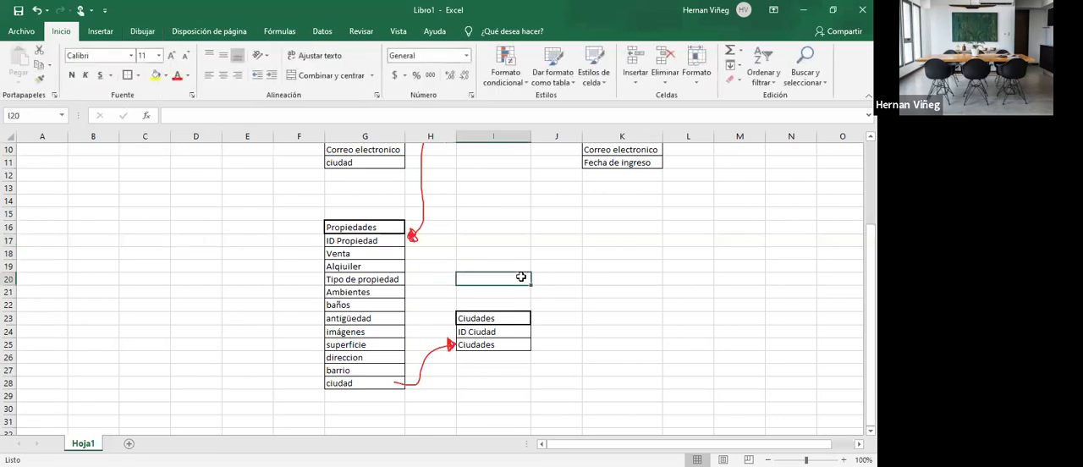
click(603, 307)
scroll(582, 345, up, 3)
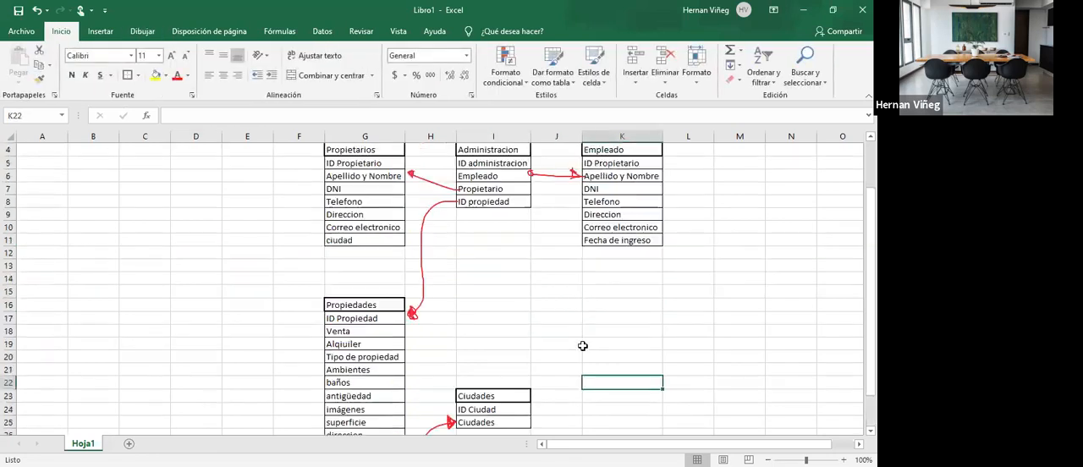
scroll(582, 345, down, 2)
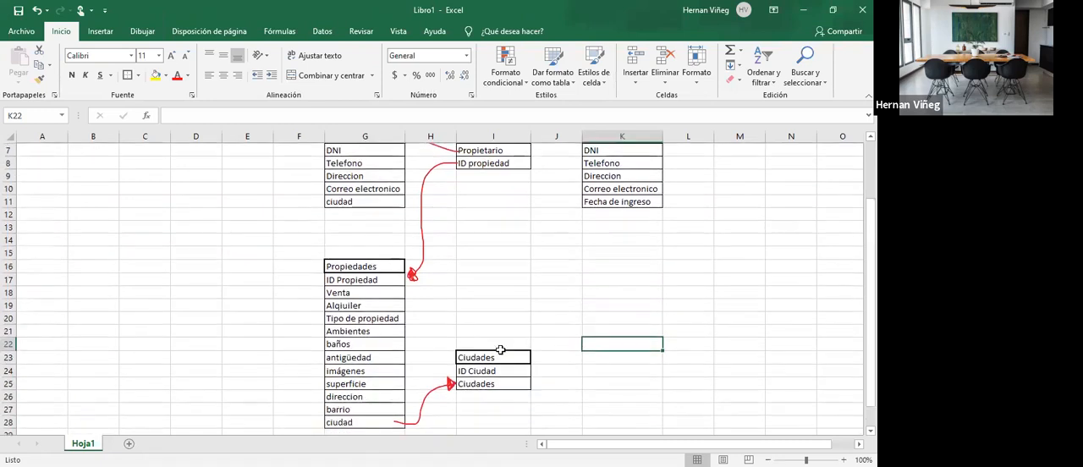
- Review the PRACTICA 13 PDF requirements for Propietarios, Empleados, Propiedades and the association of each property with its owner and employee
drag(490, 359, 528, 379)
click(585, 360)
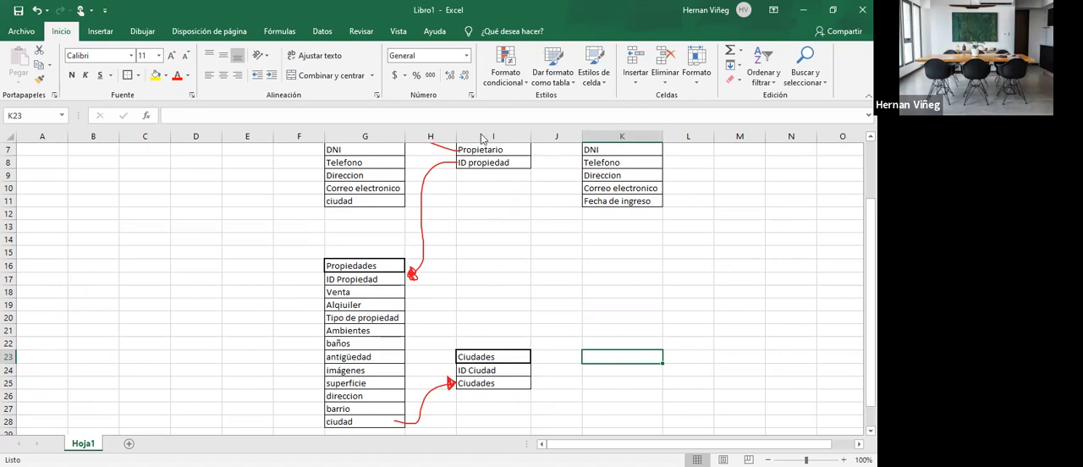
key(alt+Tab)
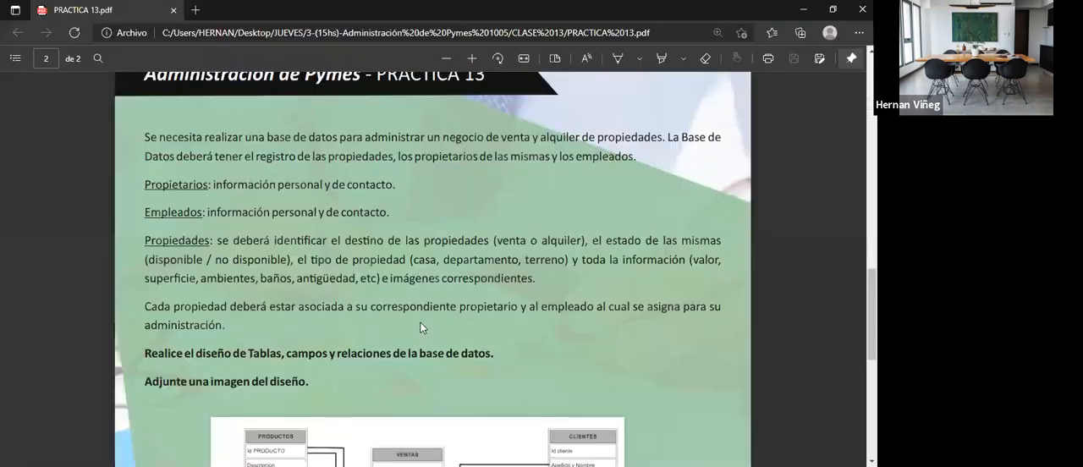
drag(146, 185, 206, 190)
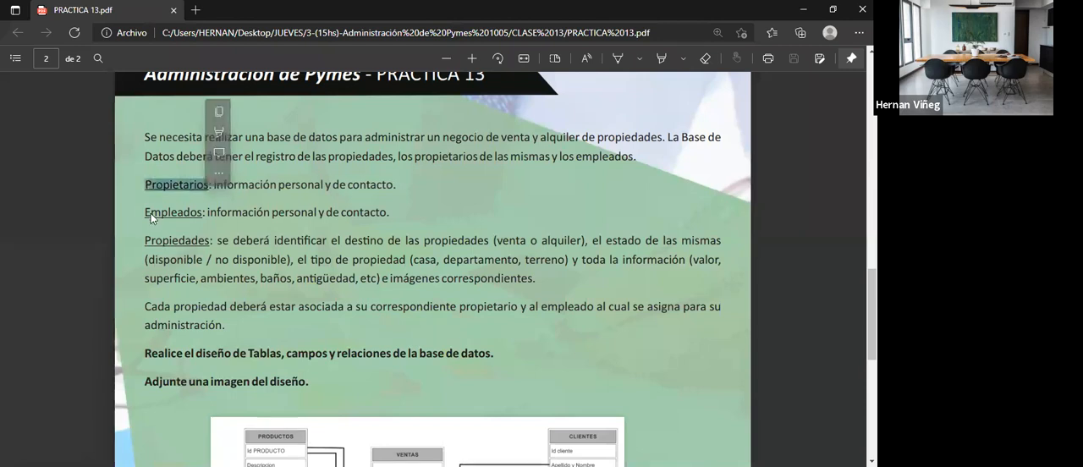
drag(146, 213, 205, 213)
drag(145, 241, 209, 246)
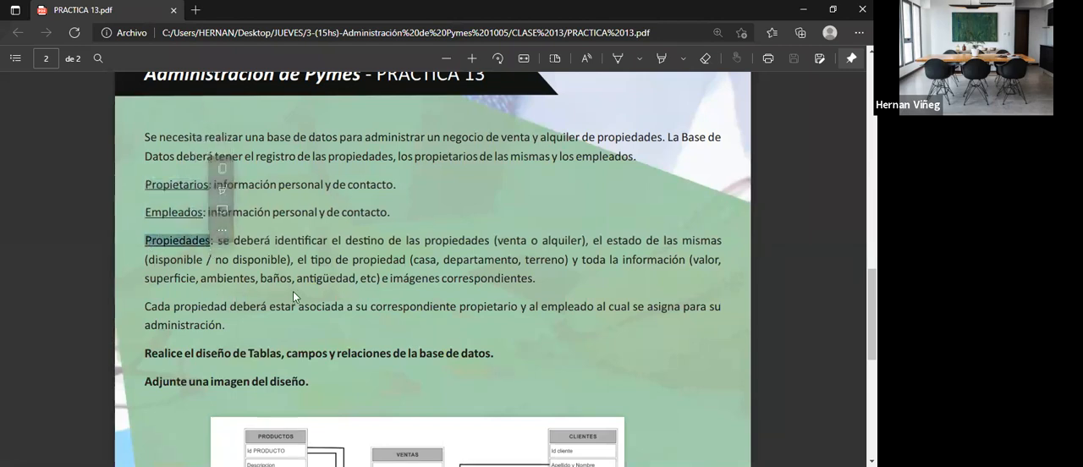
drag(152, 303, 517, 308)
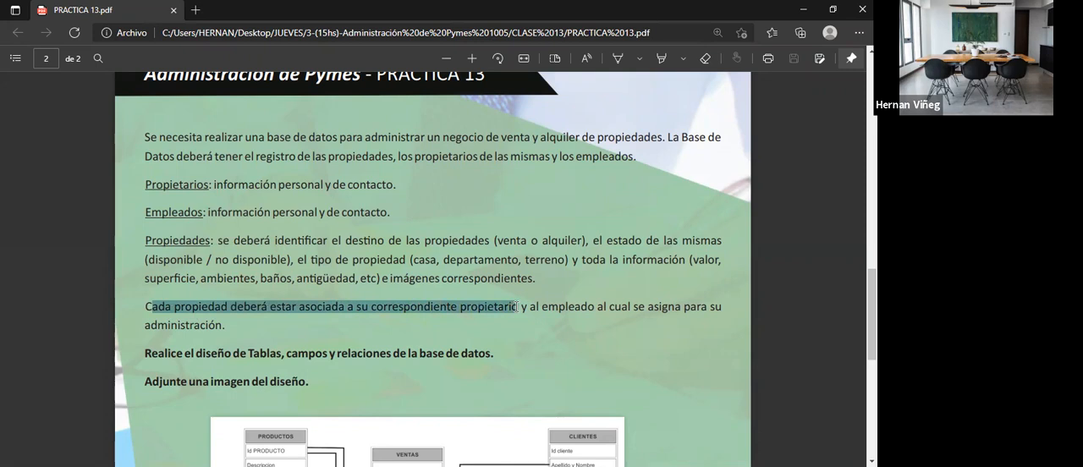
drag(517, 308, 225, 326)
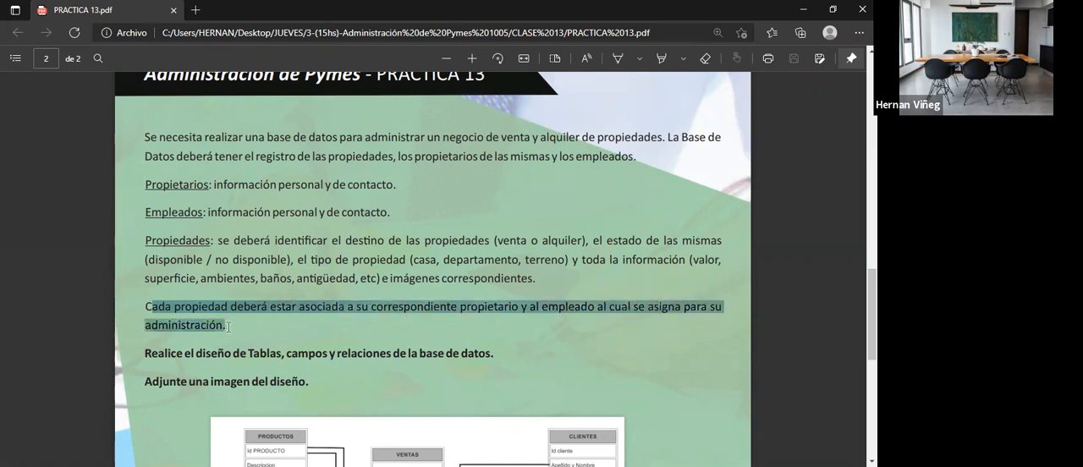
click(488, 313)
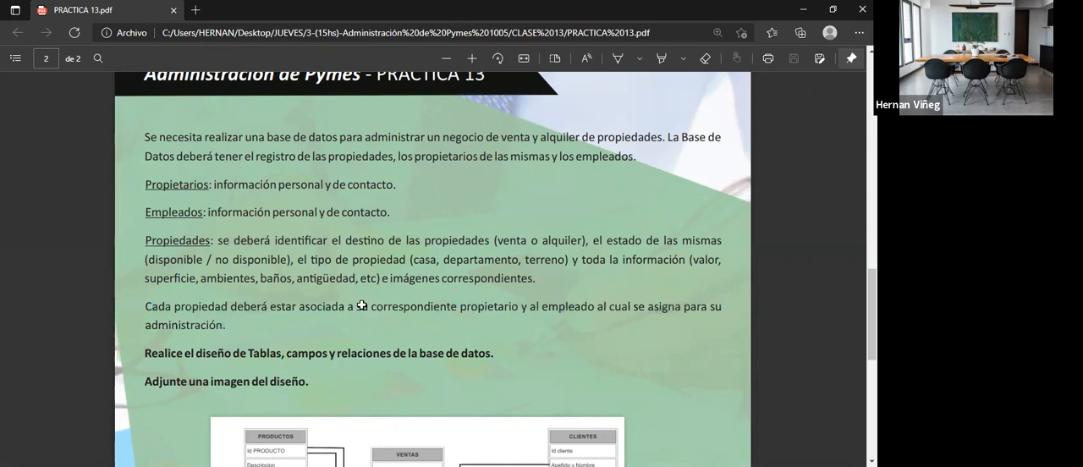
- Return to the Excel design and examine how the Administracion fields link to the Propietarios and Propiedades tables
key(alt+Tab)
scroll(339, 288, up, 2)
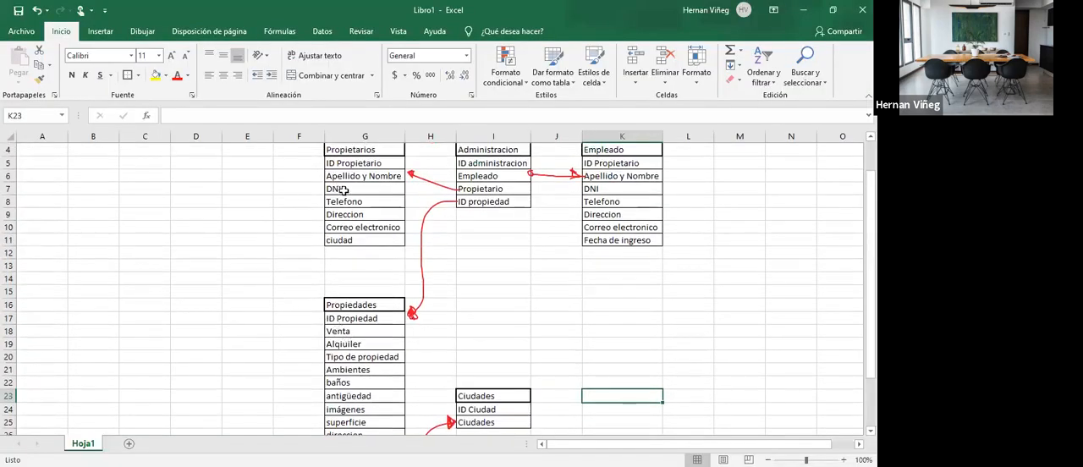
drag(486, 150, 486, 201)
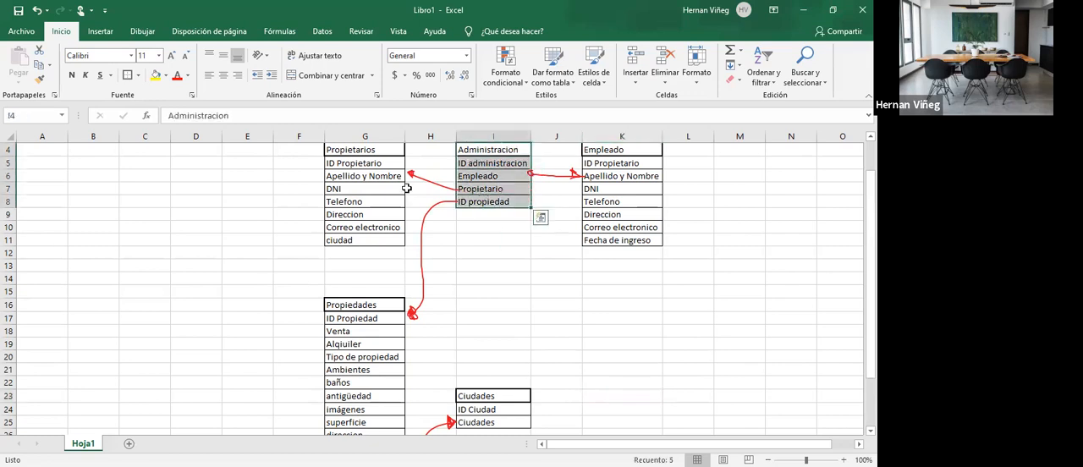
click(288, 175)
click(372, 176)
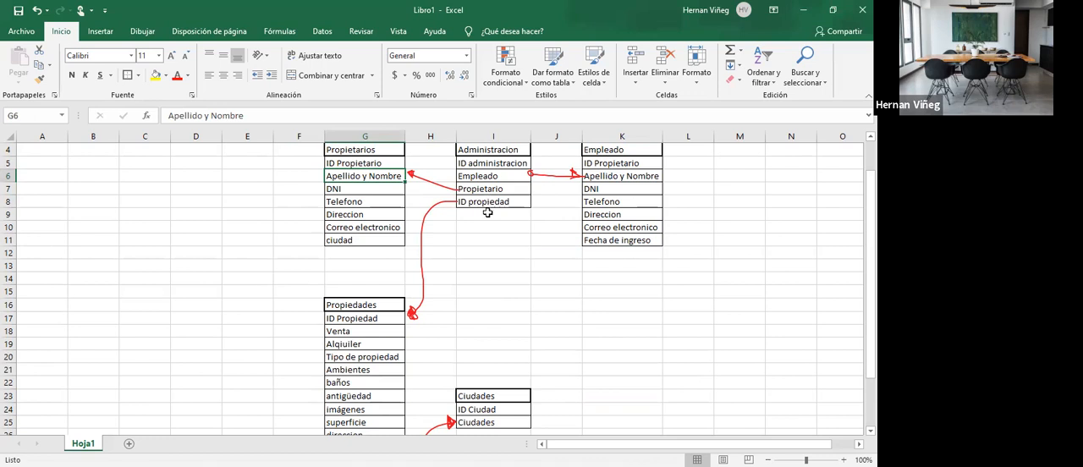
drag(351, 164, 364, 251)
drag(359, 324, 413, 423)
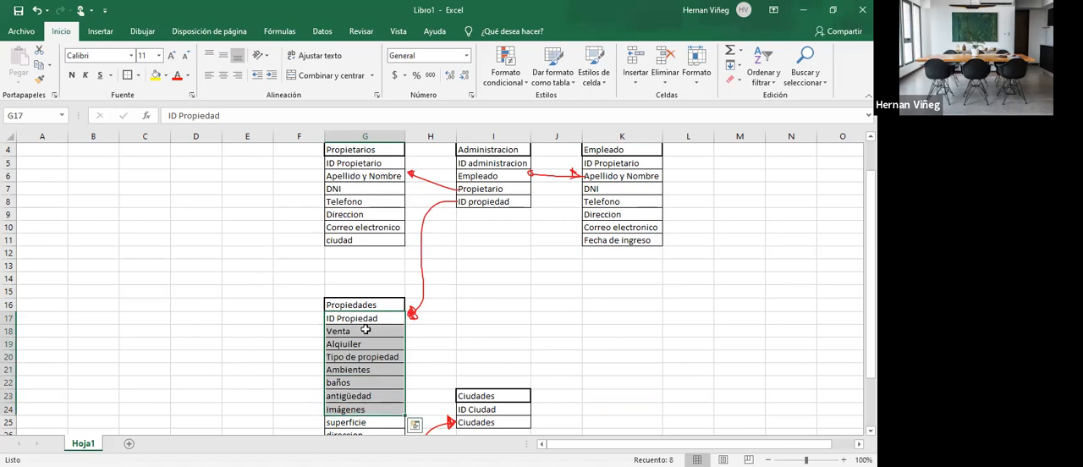
click(475, 189)
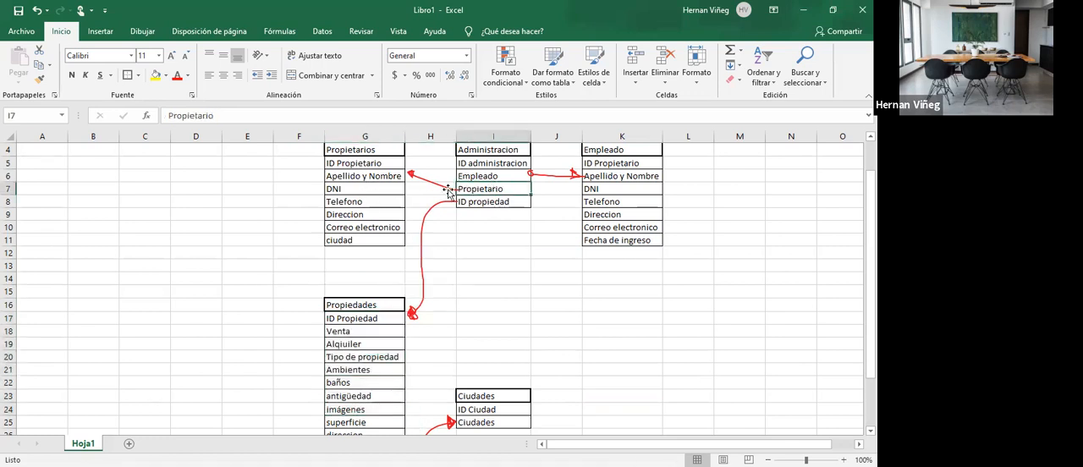
click(362, 175)
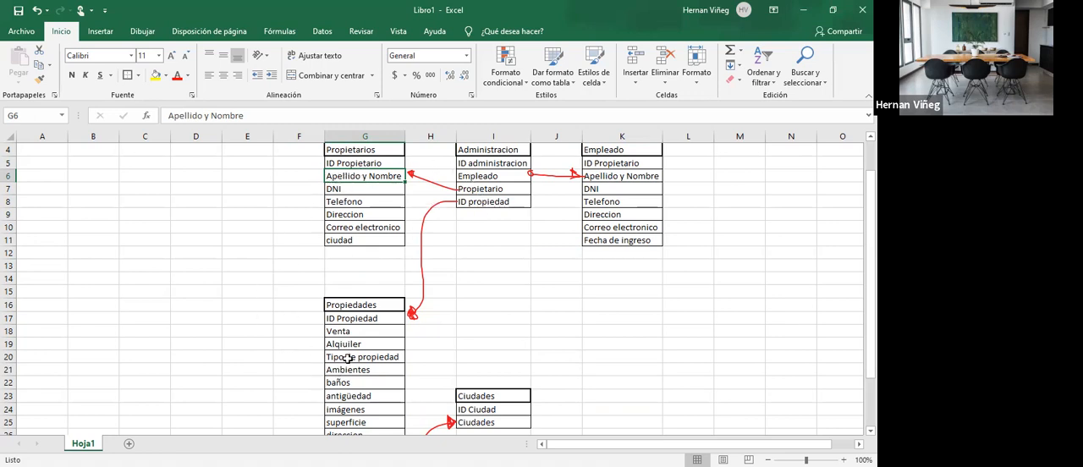
click(473, 203)
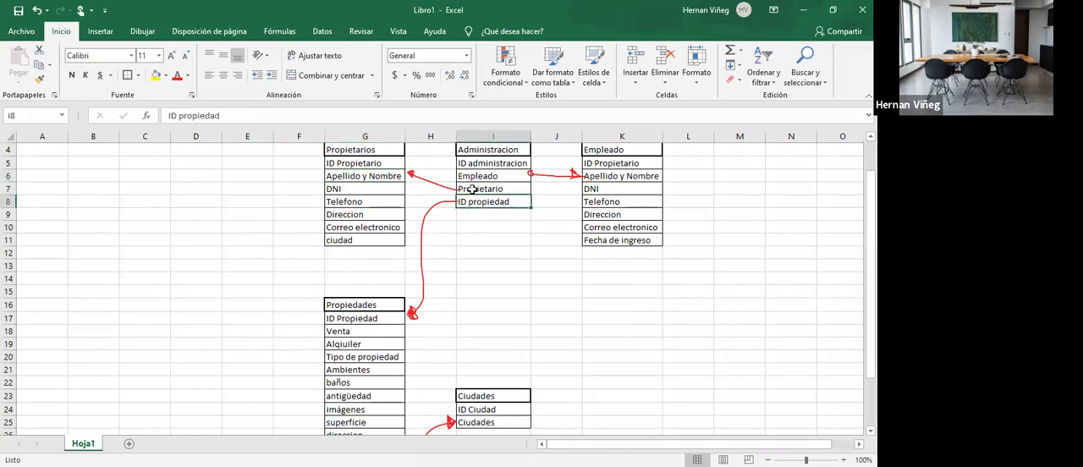
click(424, 211)
mouse_move(425, 211)
mouse_down()
mouse_move(296, 206)
mouse_move(385, 221)
mouse_move(356, 232)
mouse_up()
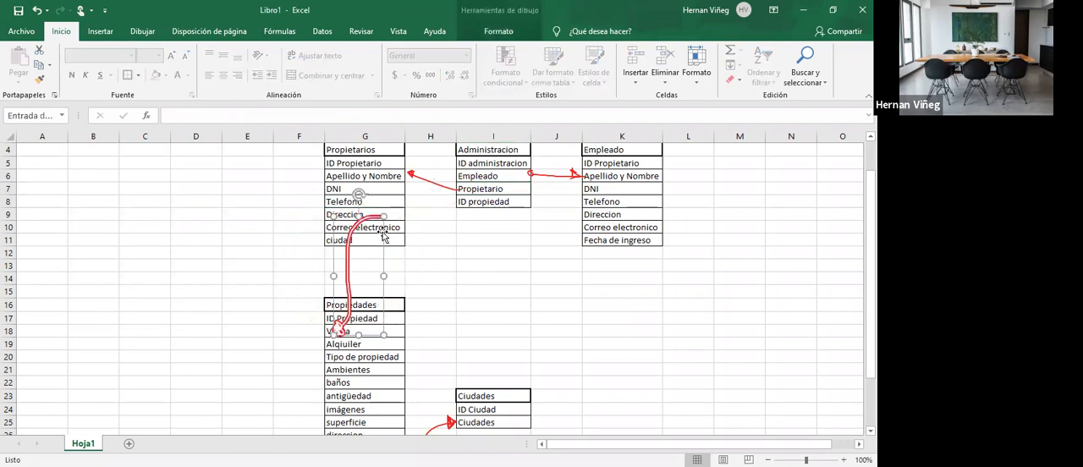
mouse_move(349, 227)
mouse_down()
mouse_move(442, 211)
mouse_move(431, 213)
mouse_up()
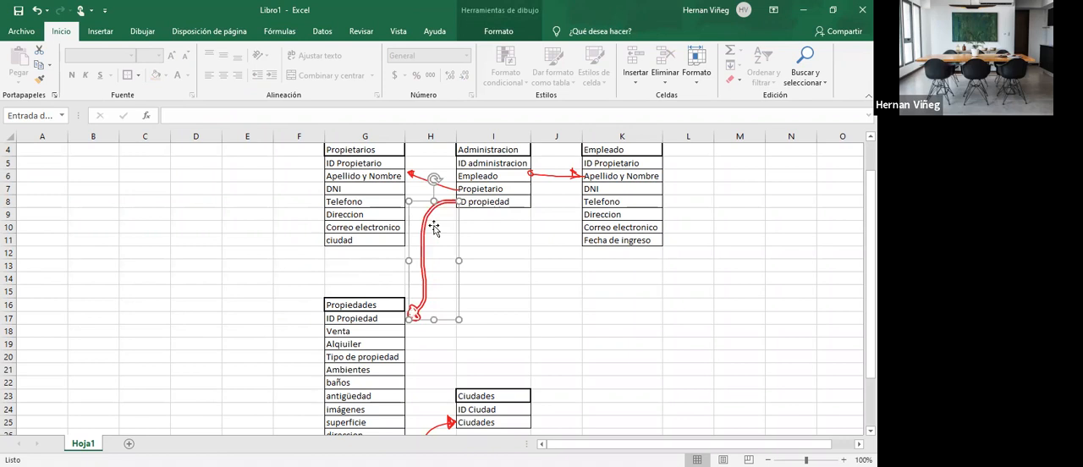
click(499, 249)
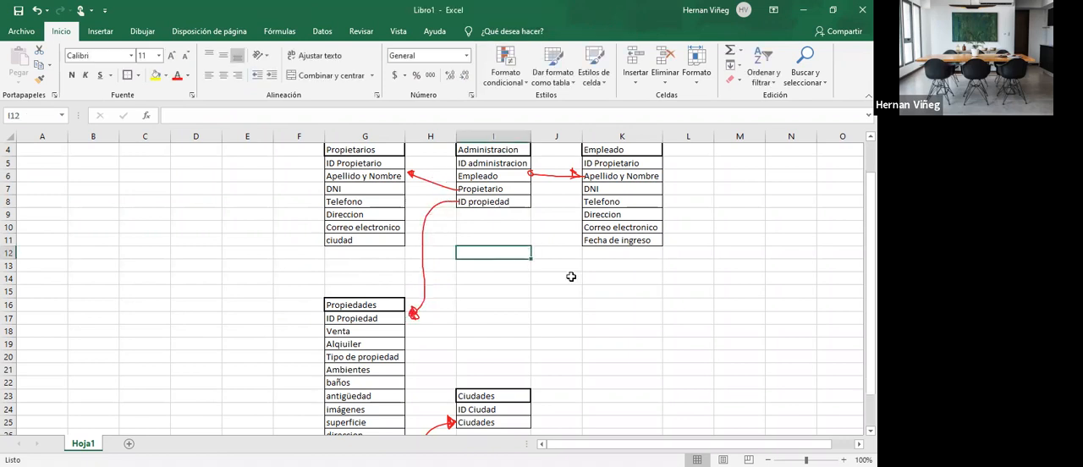
- Examine the whole table design, including the Ciudades table and its link with Propiedades
click(265, 282)
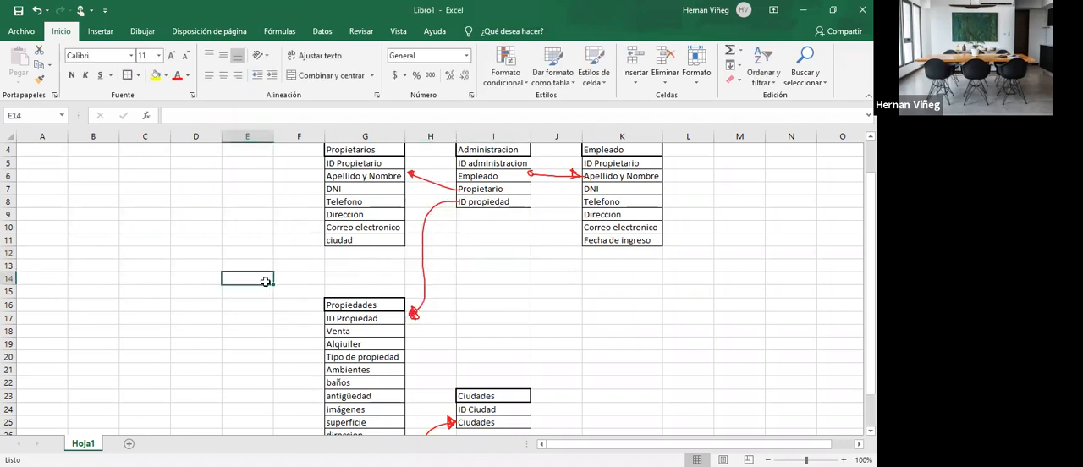
scroll(265, 281, down, 3)
scroll(264, 282, up, 4)
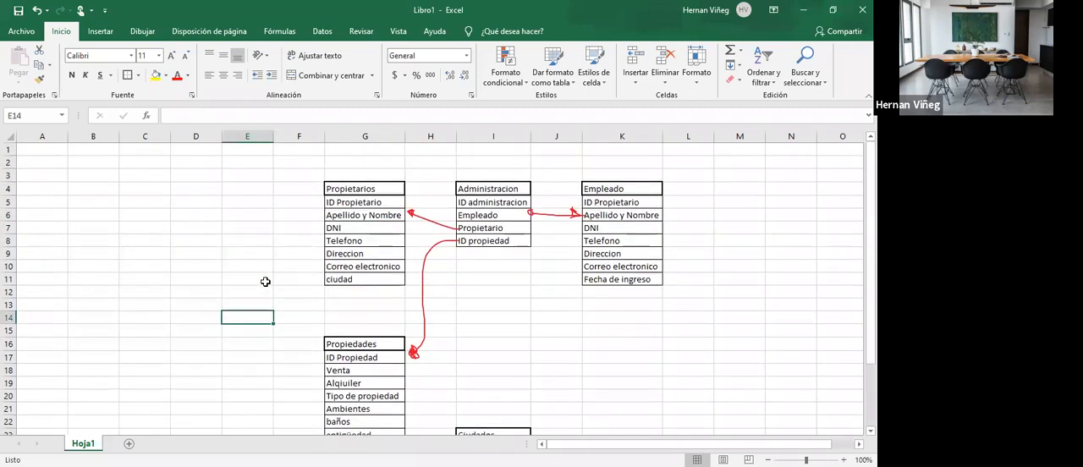
click(627, 332)
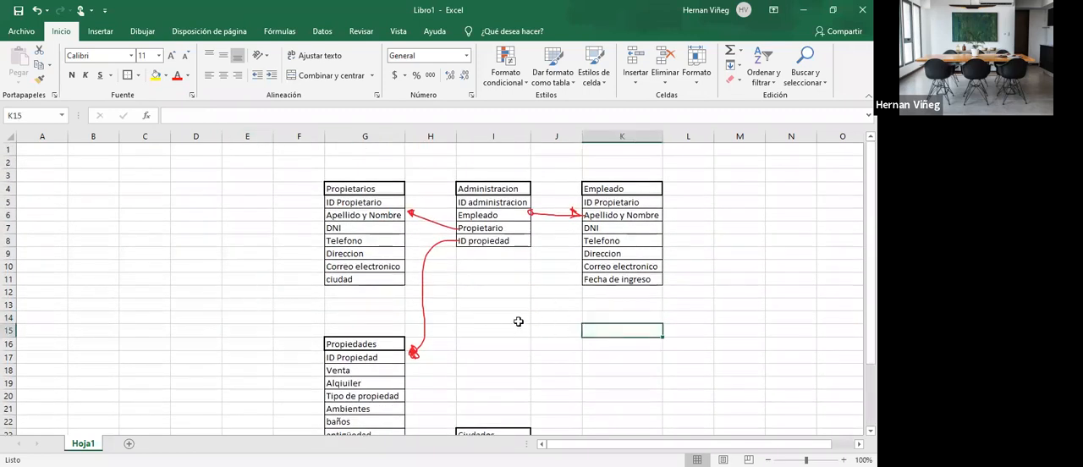
scroll(519, 321, down, 3)
click(364, 394)
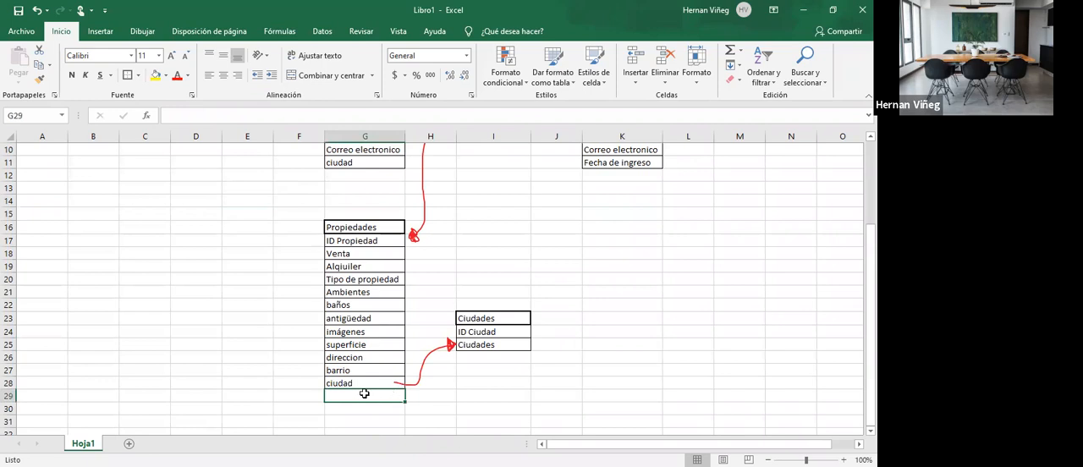
drag(496, 319, 490, 343)
click(622, 331)
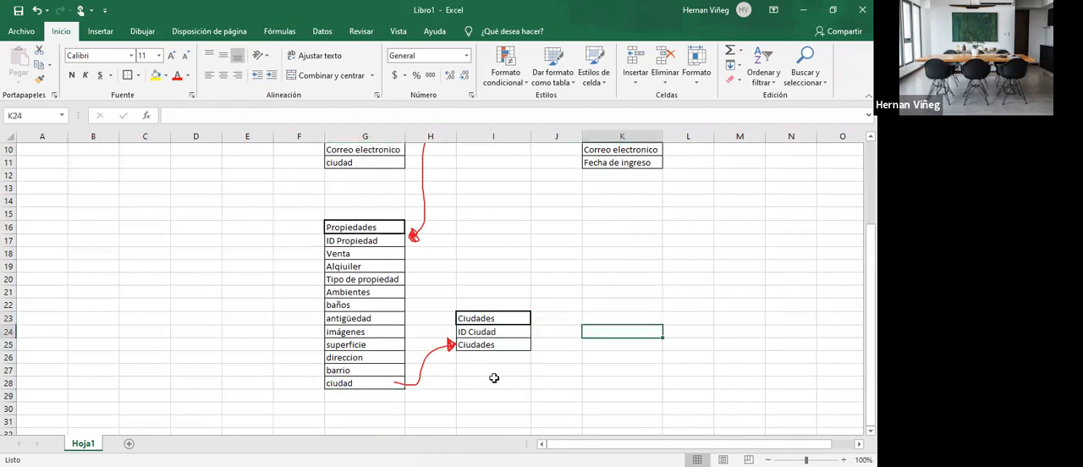
scroll(492, 379, up, 3)
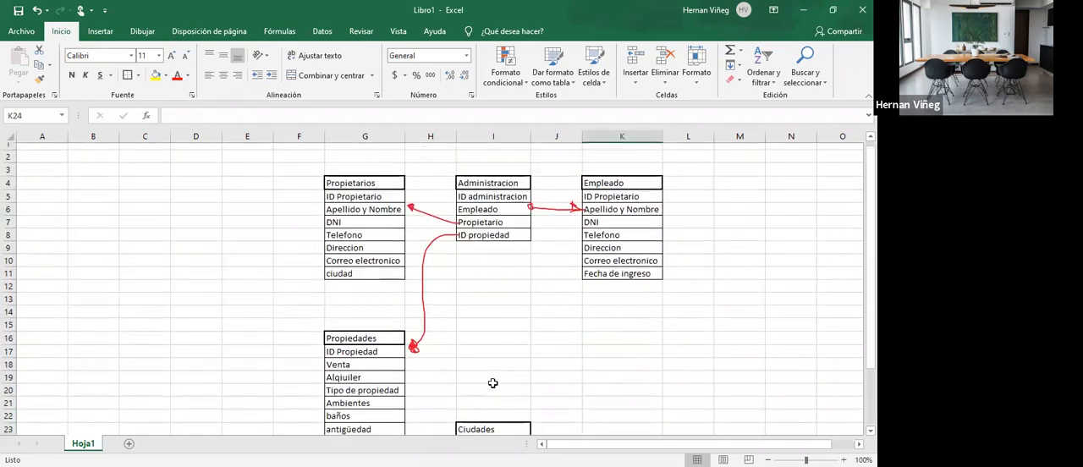
- Compare the fields of the Propietarios table with those of the Empleado table
drag(334, 197, 363, 281)
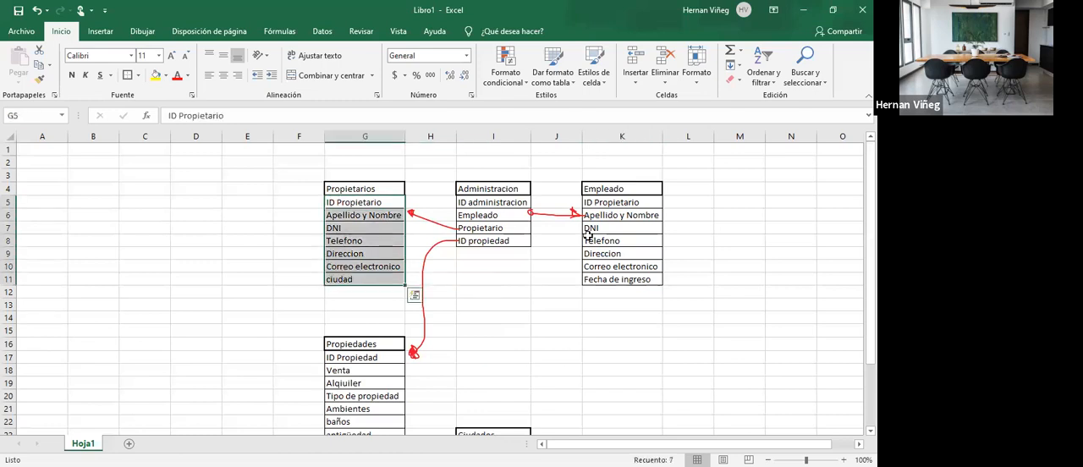
drag(612, 201, 618, 281)
drag(341, 203, 364, 281)
drag(624, 202, 622, 281)
click(612, 305)
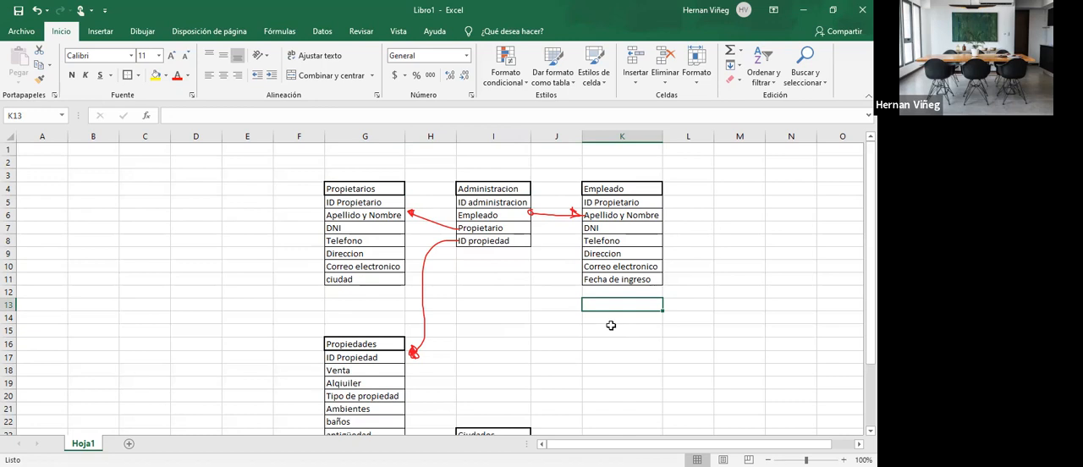
drag(624, 203, 623, 281)
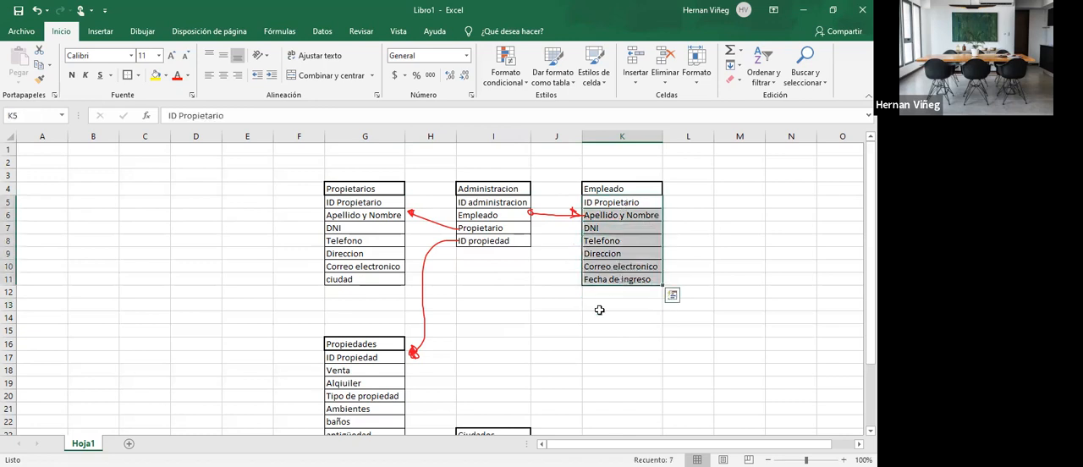
click(600, 307)
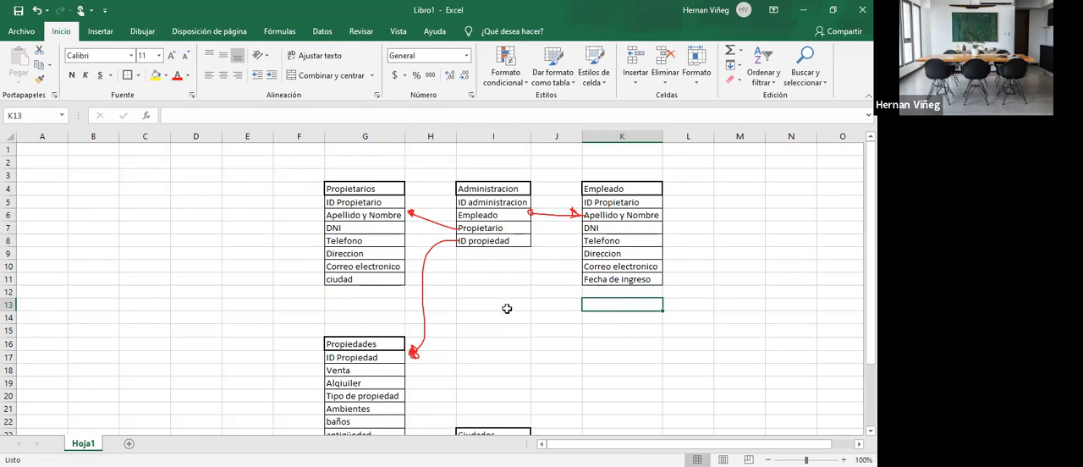
- Switch to Access and create a blank database named venta y alquiler de propiedades
click(455, 134)
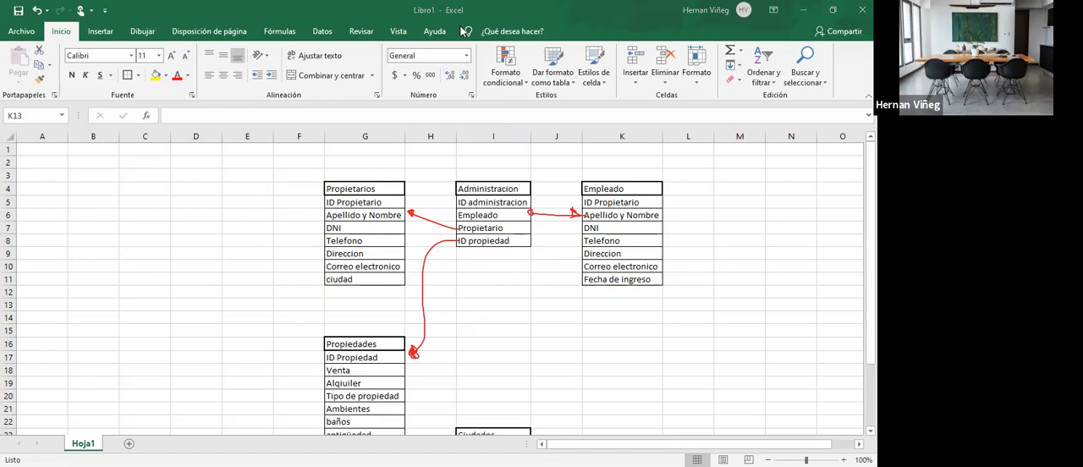
key(alt+Tab)
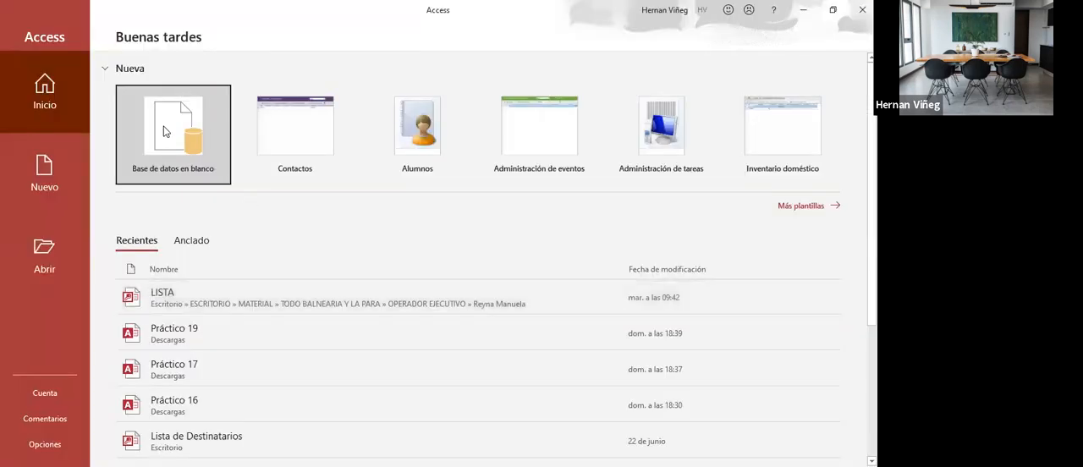
click(196, 181)
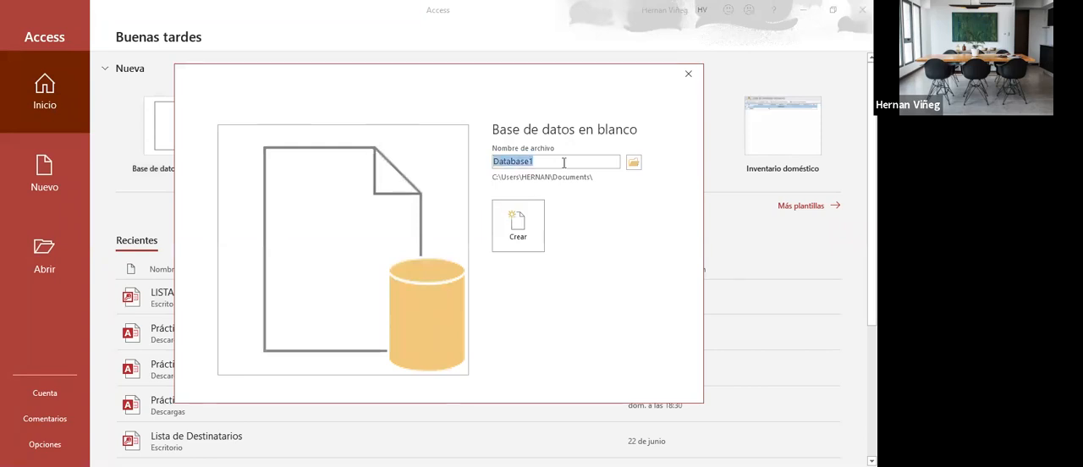
click(570, 466)
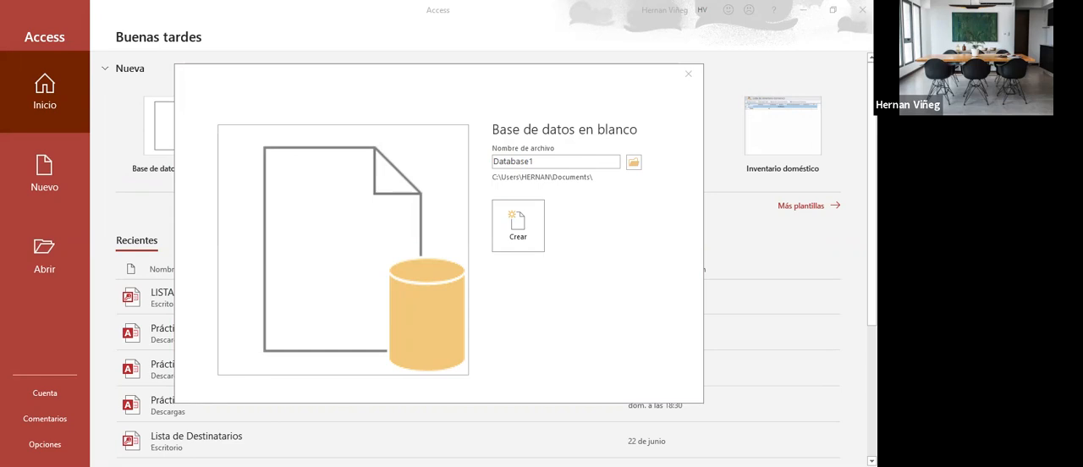
click(561, 193)
text(venta y alquiler de propiedades)
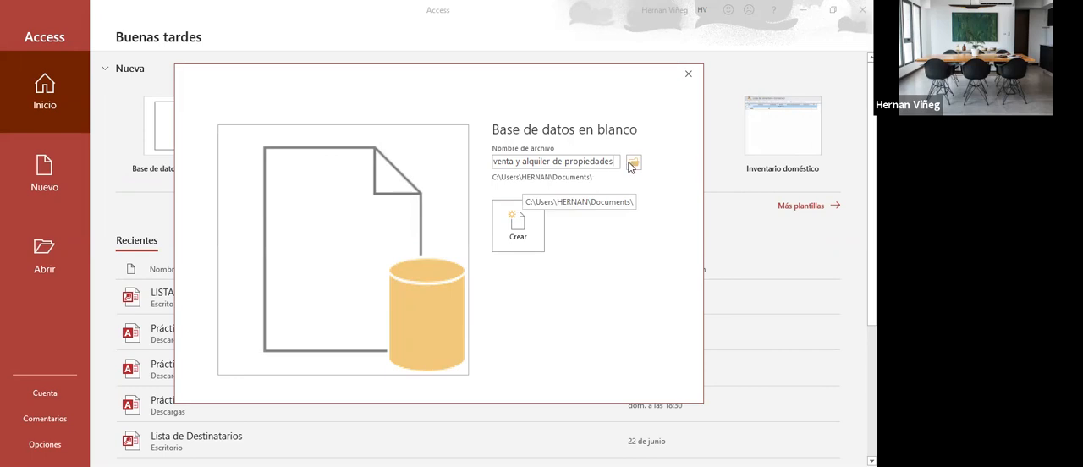
click(528, 227)
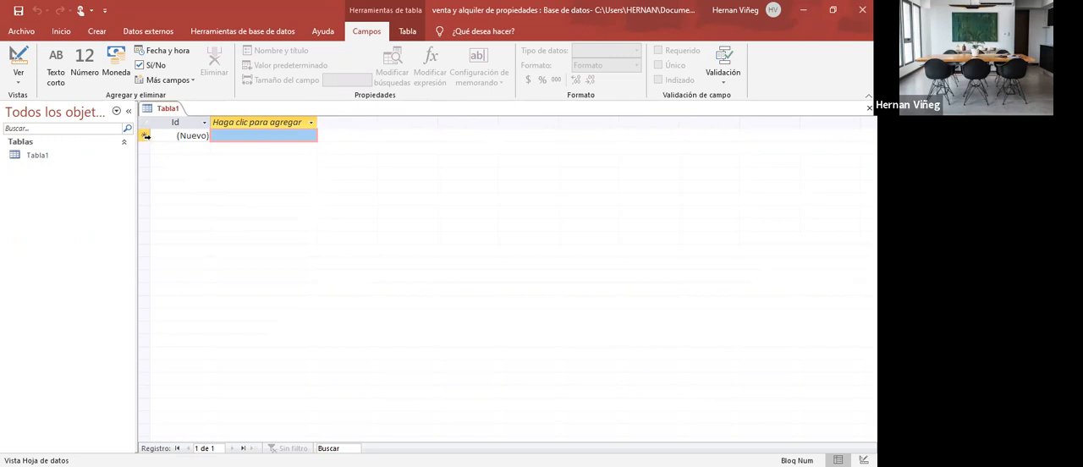
- Request Design view for Tabla1 and select the proposed table name for replacement
click(145, 136)
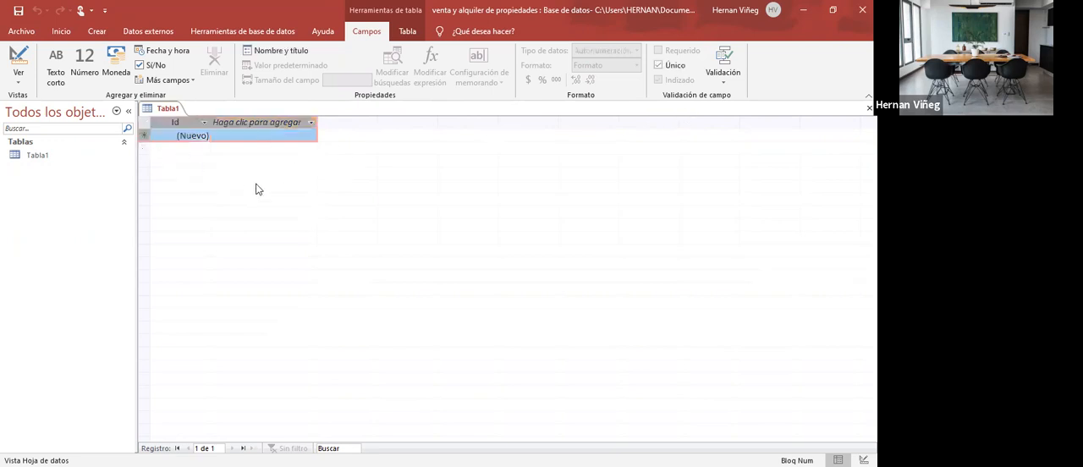
click(19, 78)
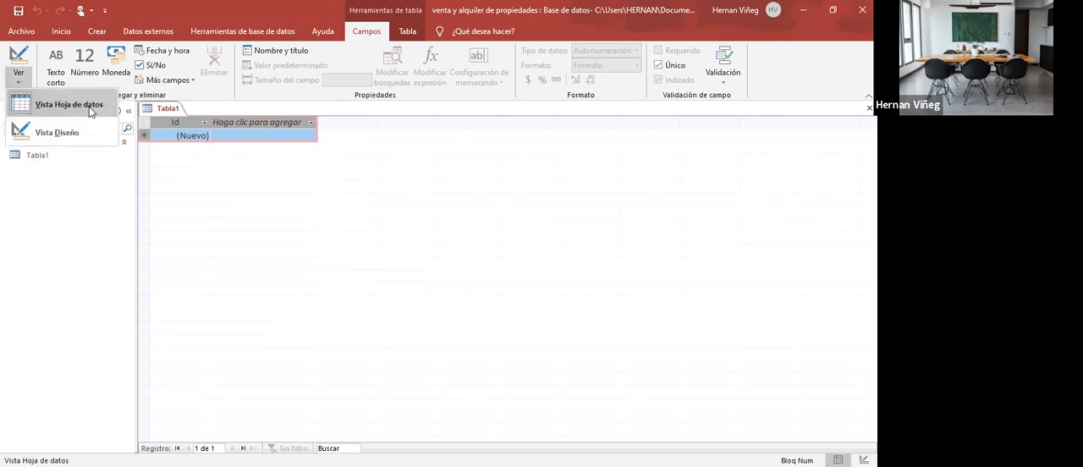
click(64, 132)
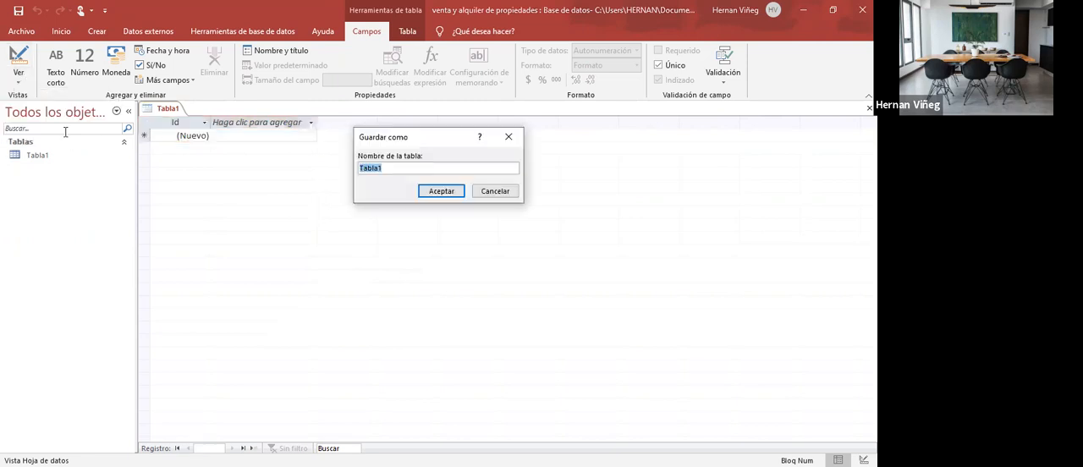
drag(412, 140, 439, 147)
double_click(402, 175)
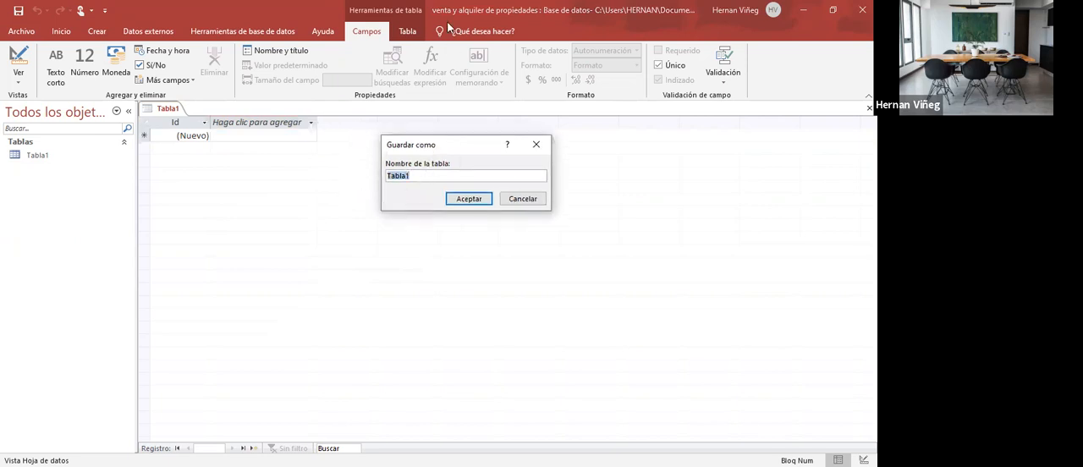
- Switch to Excel and examine how Administracion links to Empleado, Propietarios and Propiedades, and which fields the Ciudades table has
key(alt+Tab)
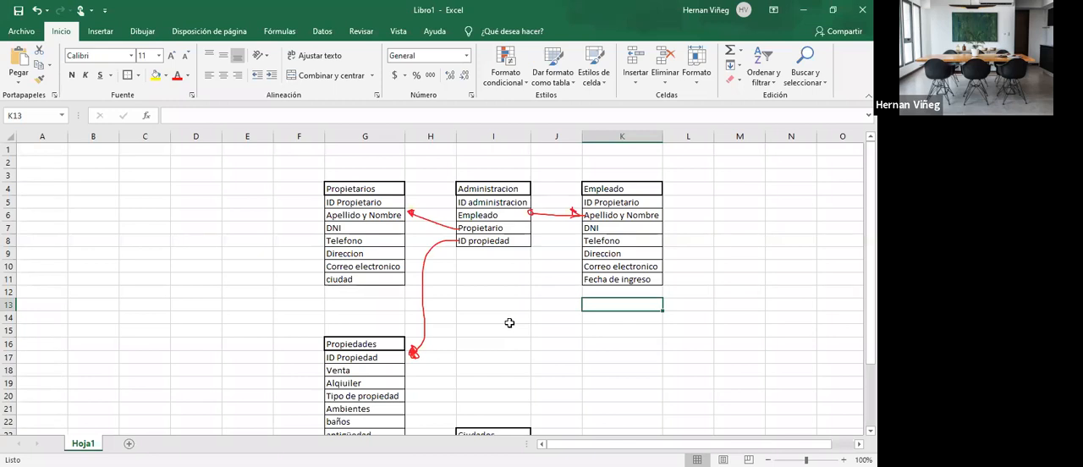
scroll(510, 322, down, 1)
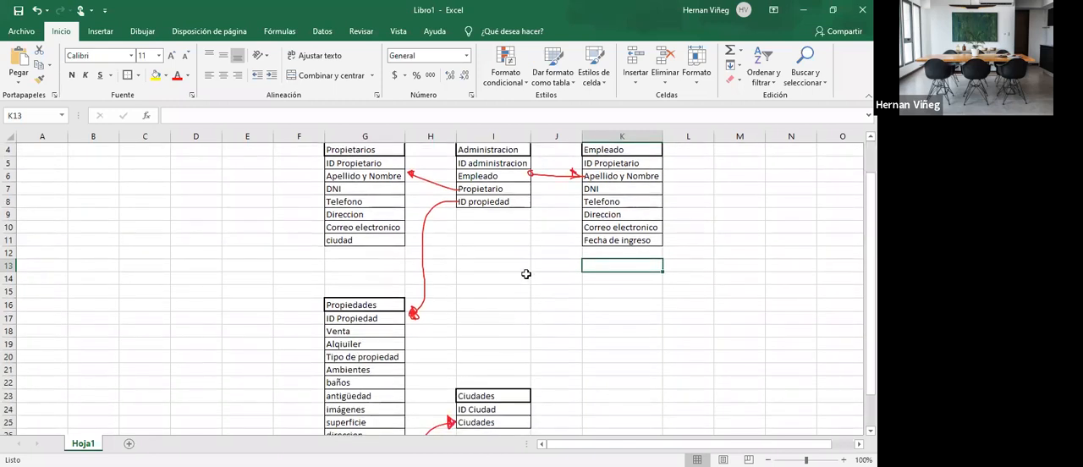
drag(512, 150, 511, 203)
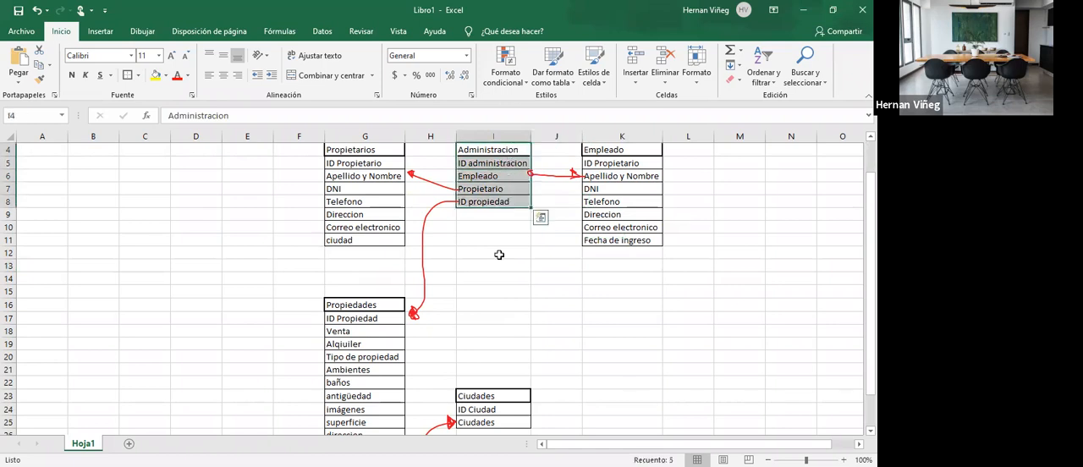
click(519, 174)
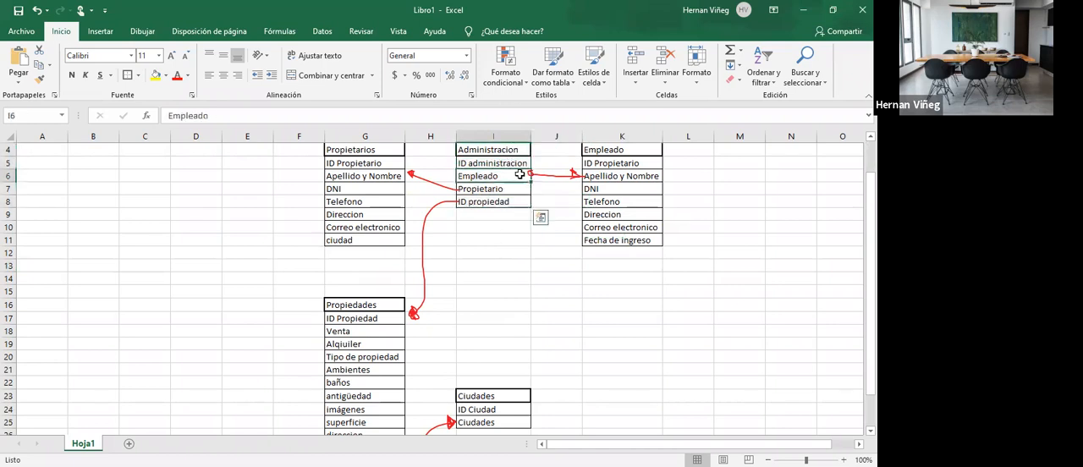
click(625, 175)
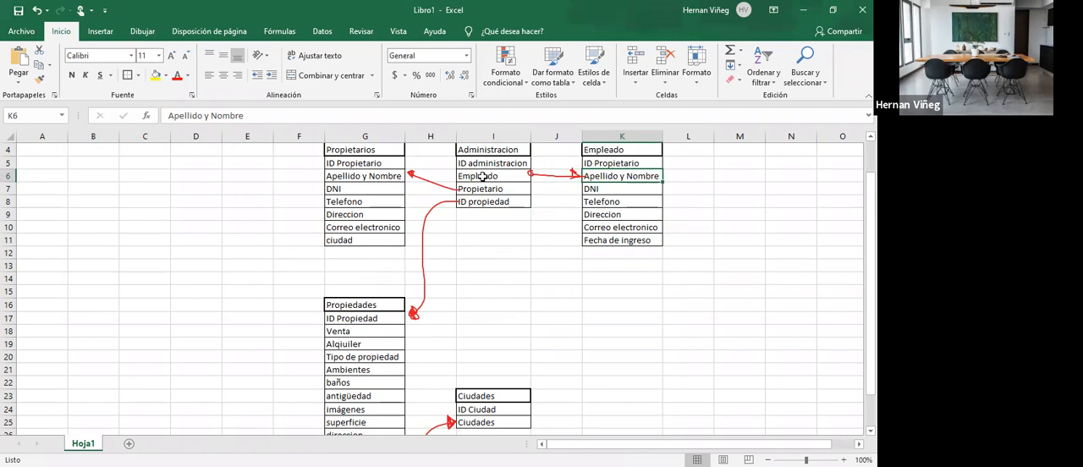
click(380, 176)
click(464, 200)
click(380, 328)
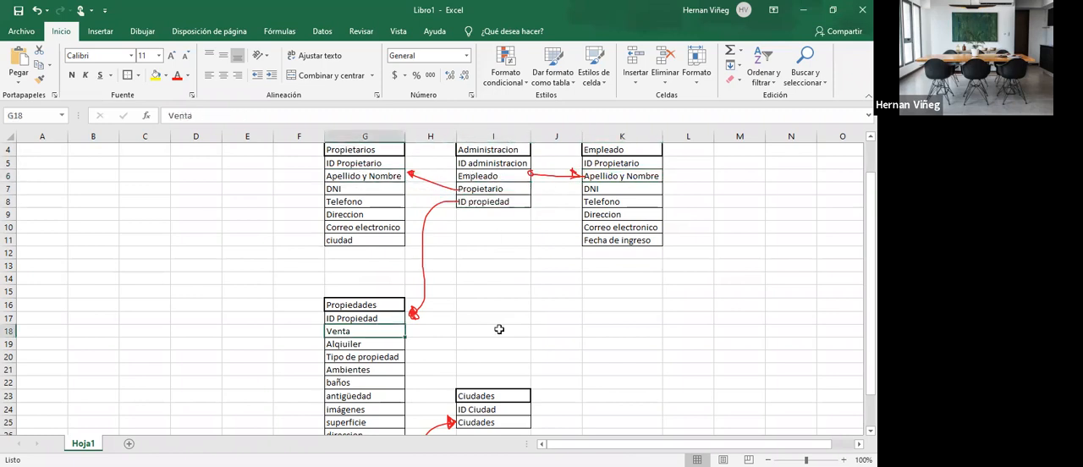
scroll(495, 327, down, 2)
click(498, 321)
shift+click(499, 344)
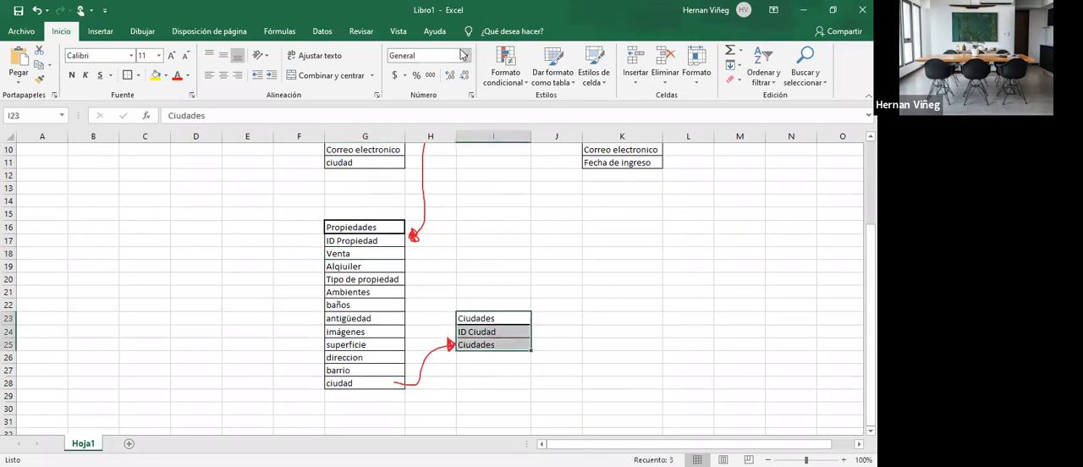
- Switch back to Access and save the table as Ciudades, with its Id field ready for editing in Design view
key(alt+Tab)
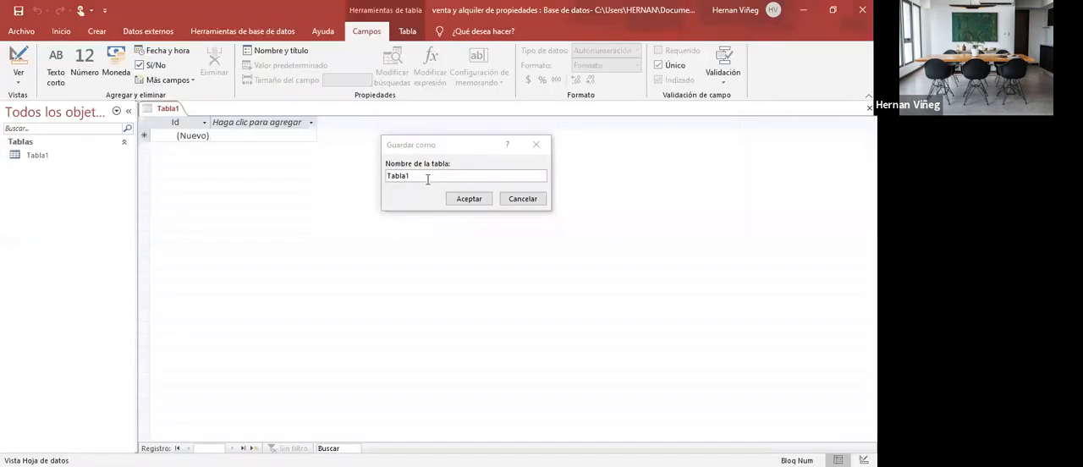
text(Ciudades)
key(Return)
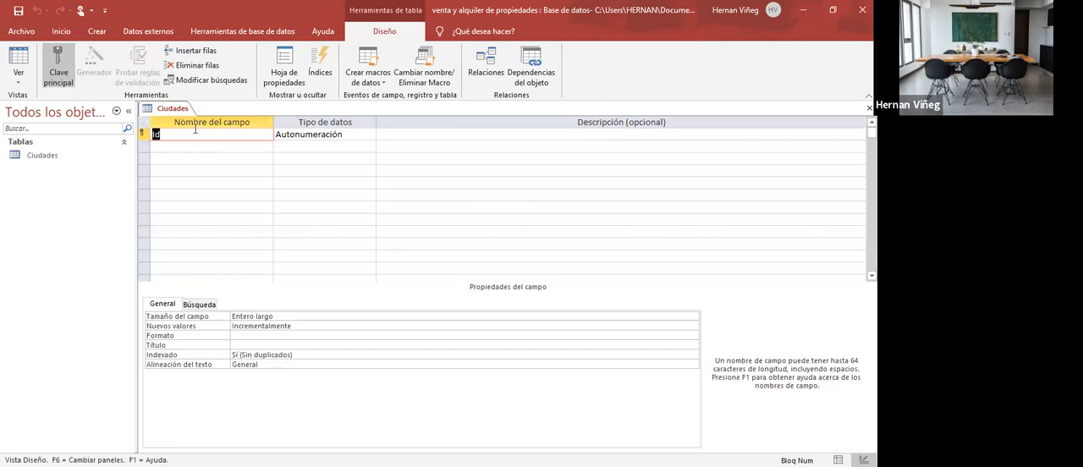
click(199, 135)
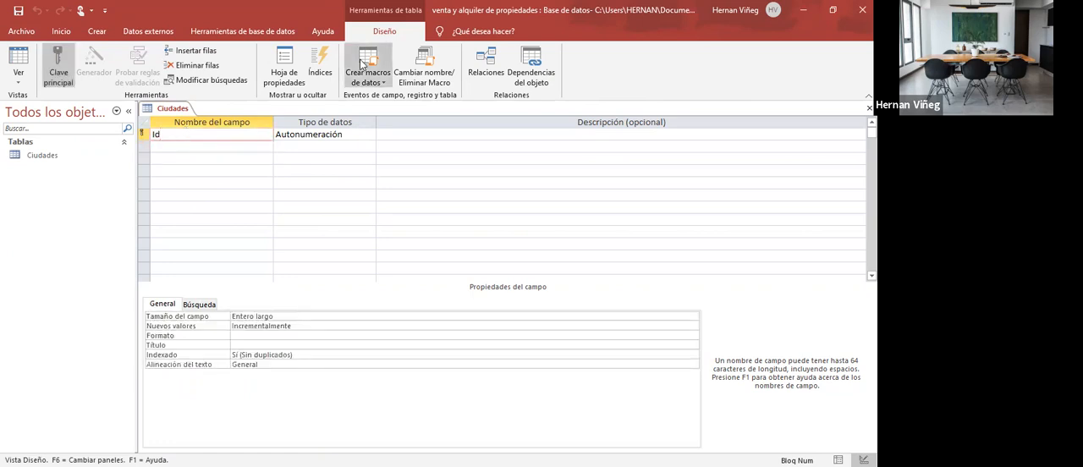
- Return to the Excel design and review the tables around Administracion and Ciudades
key(alt+Tab)
scroll(514, 267, up, 2)
click(495, 330)
click(490, 280)
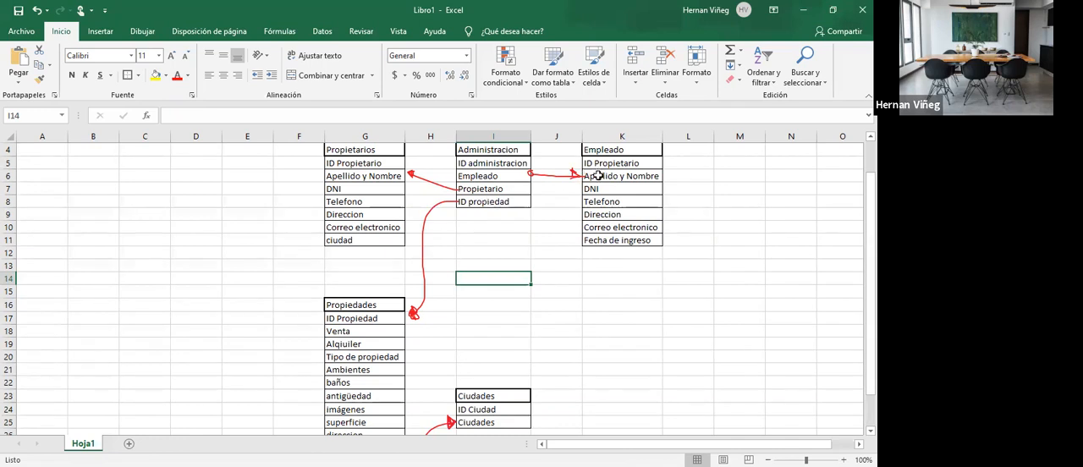
- Review the identifier fields of the Empleado and Propiedades tables in the Excel design
click(598, 164)
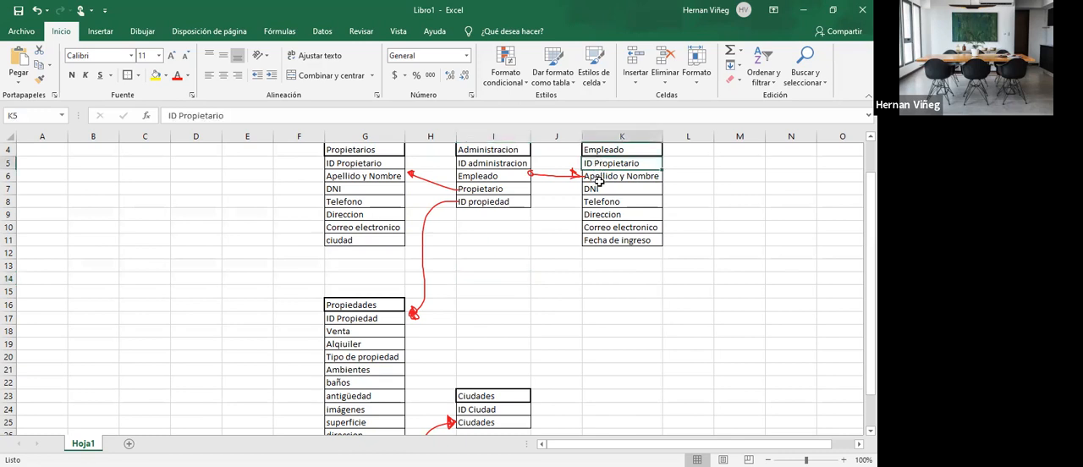
click(369, 310)
click(368, 316)
click(368, 307)
click(370, 316)
drag(370, 307, 370, 314)
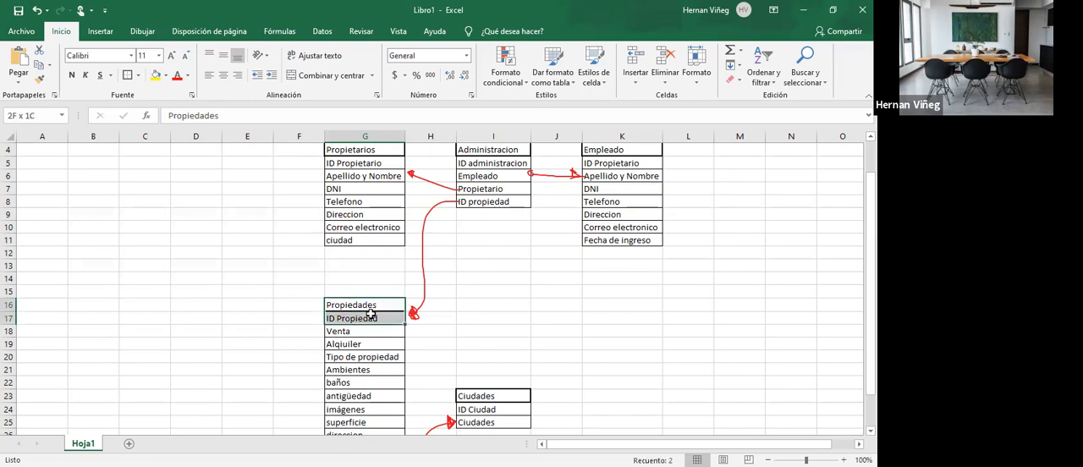
click(371, 314)
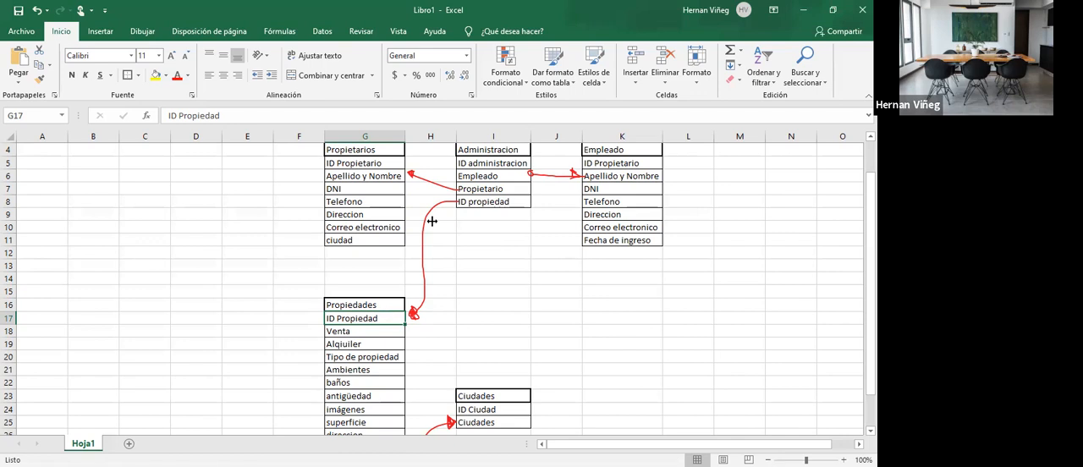
- Switch to Access and examine the Id field and its primary key setting in the Ciudades design
key(alt+Tab)
drag(182, 136, 128, 136)
click(183, 140)
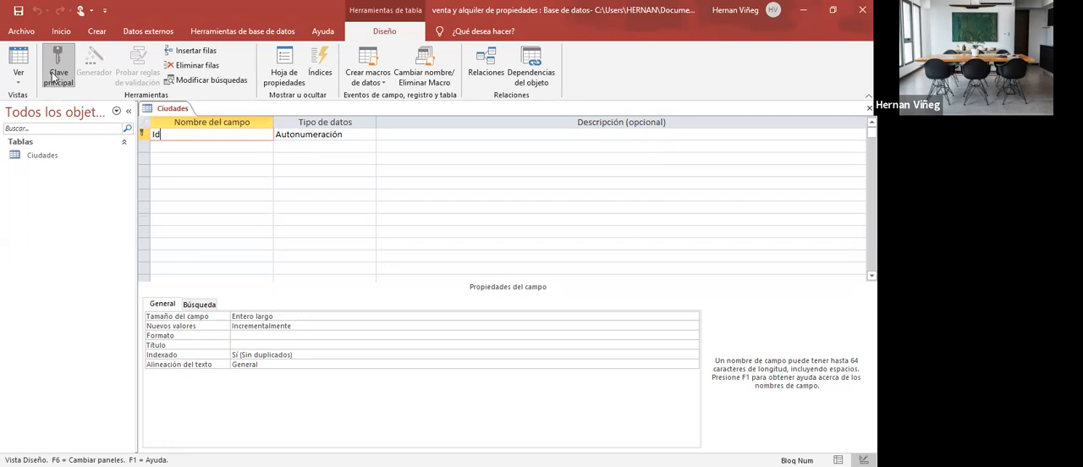
click(167, 147)
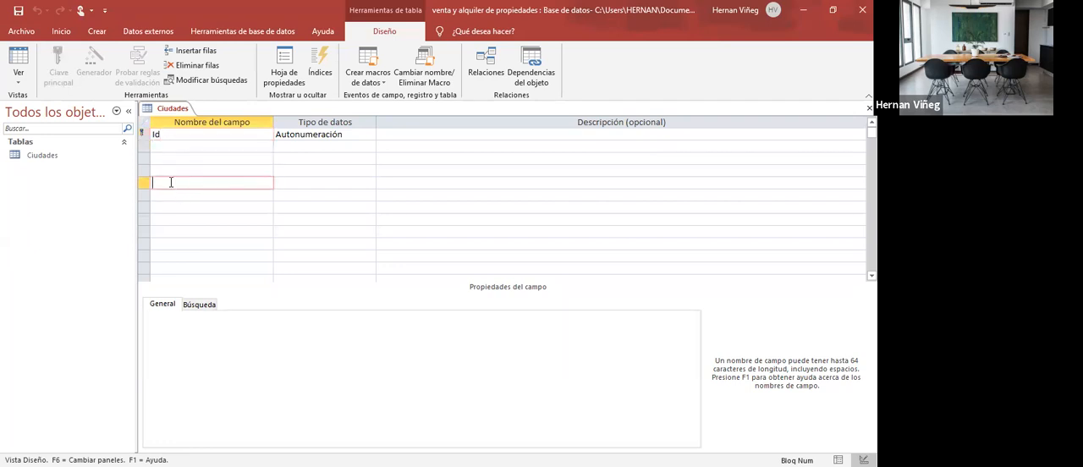
click(180, 184)
click(179, 194)
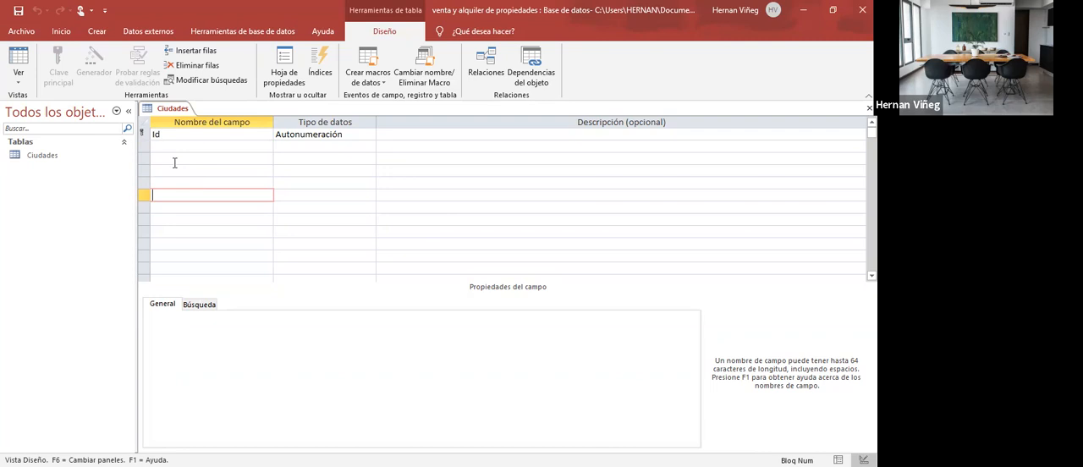
click(180, 137)
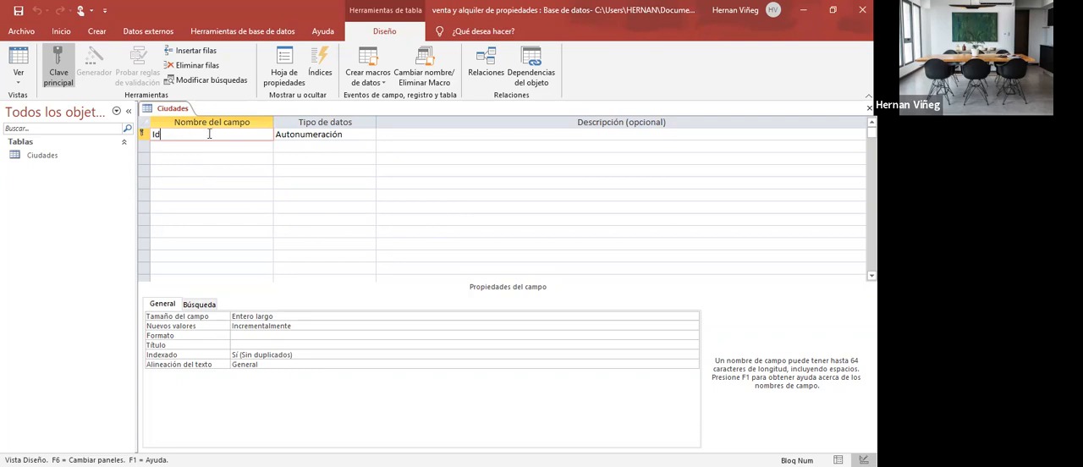
- Rename the primary key field of the Ciudades table as Id Ciudad
click(144, 135)
click(181, 134)
text(Id Ciudad)
click(198, 147)
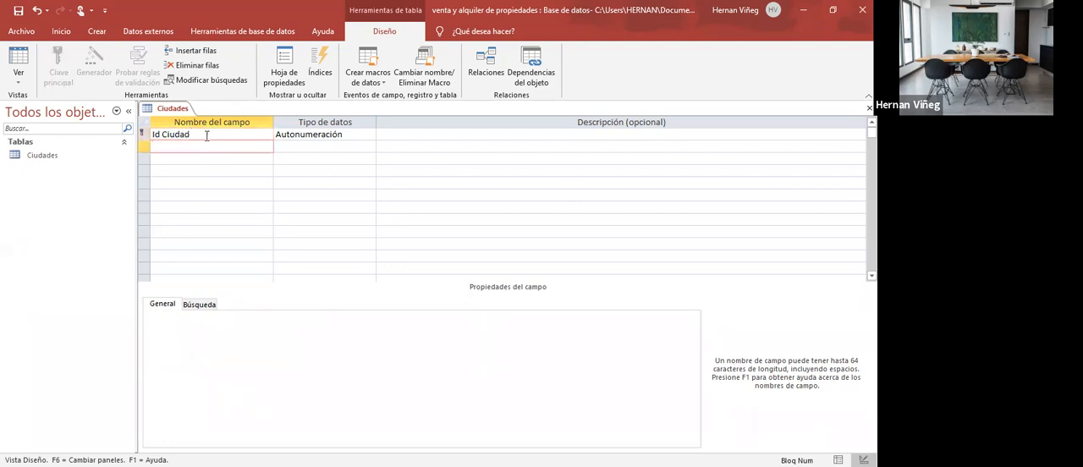
- Examine the Id Ciudad field's name, data type and primary key setting against the empty rows below it
click(207, 137)
click(175, 146)
click(207, 137)
click(200, 147)
click(233, 137)
click(212, 154)
click(212, 138)
click(211, 156)
click(211, 136)
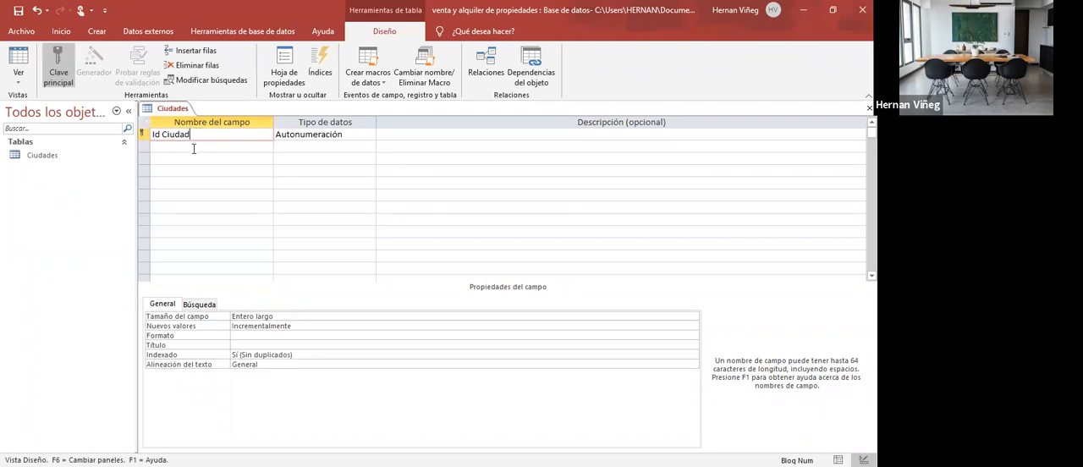
click(194, 149)
click(193, 135)
click(326, 137)
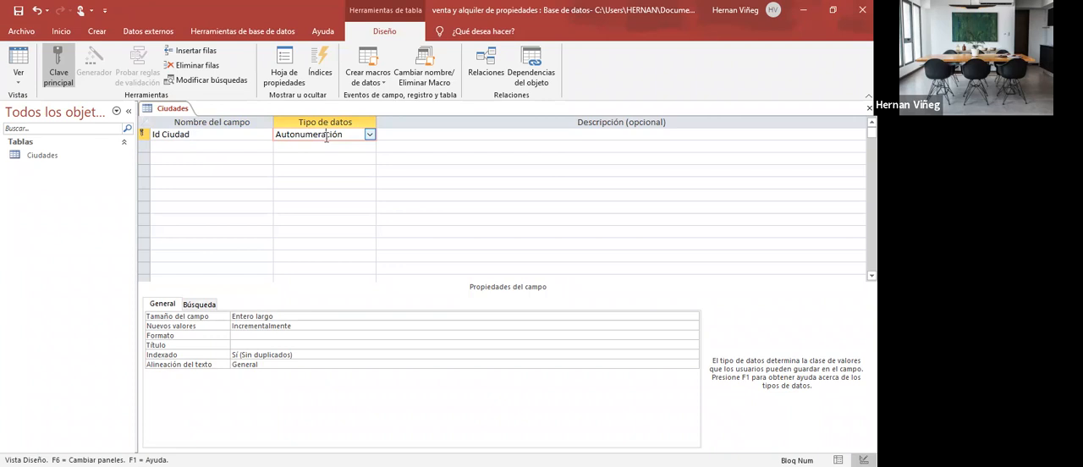
drag(276, 135, 349, 135)
click(204, 148)
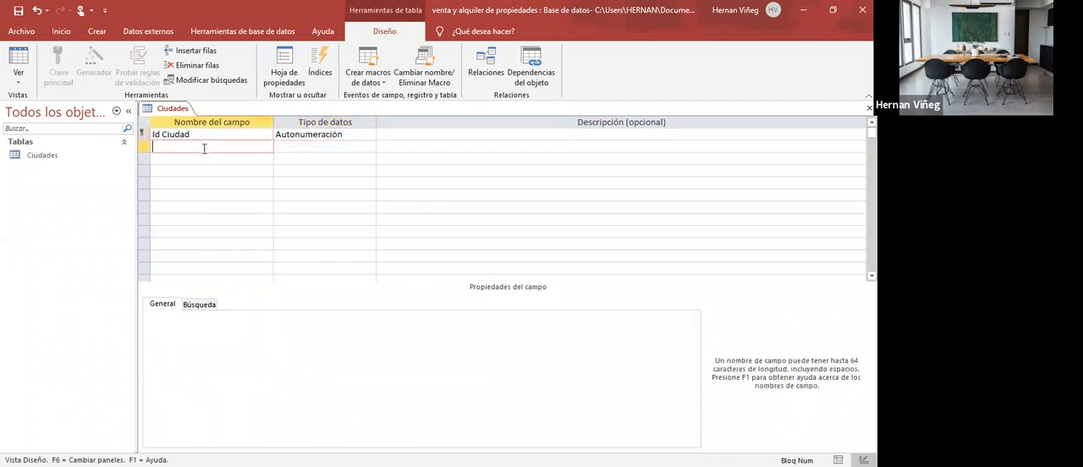
click(227, 134)
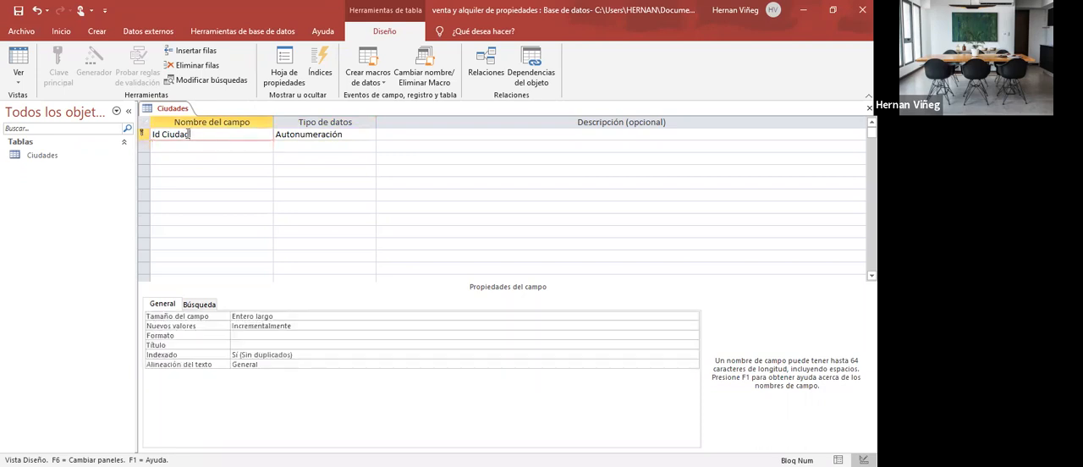
click(303, 134)
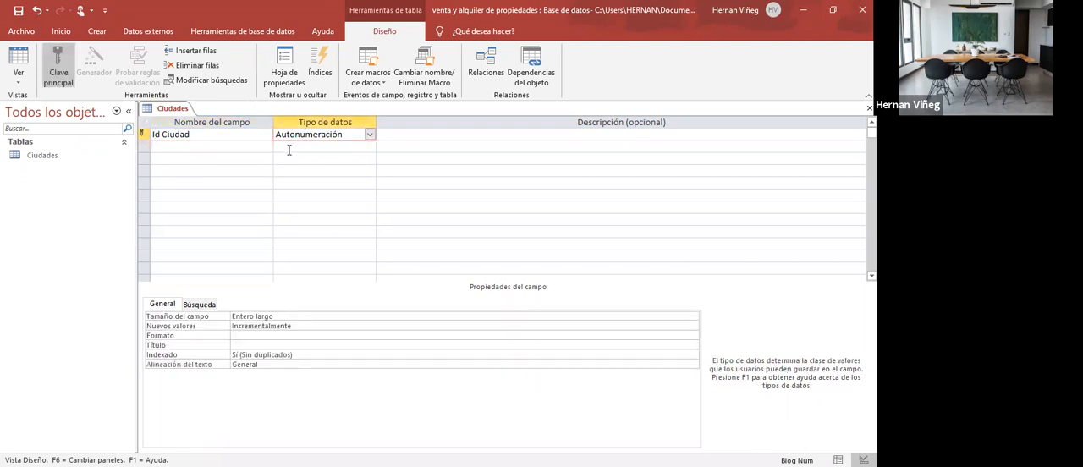
- Add a second field named Ciudad to the table with the Texto corto data type
click(250, 148)
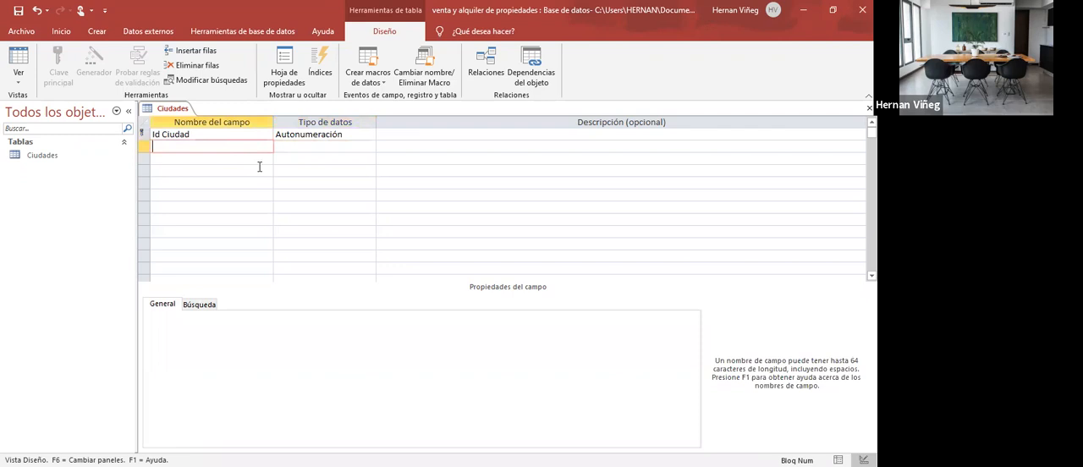
text(Ciudad)
key(Tab)
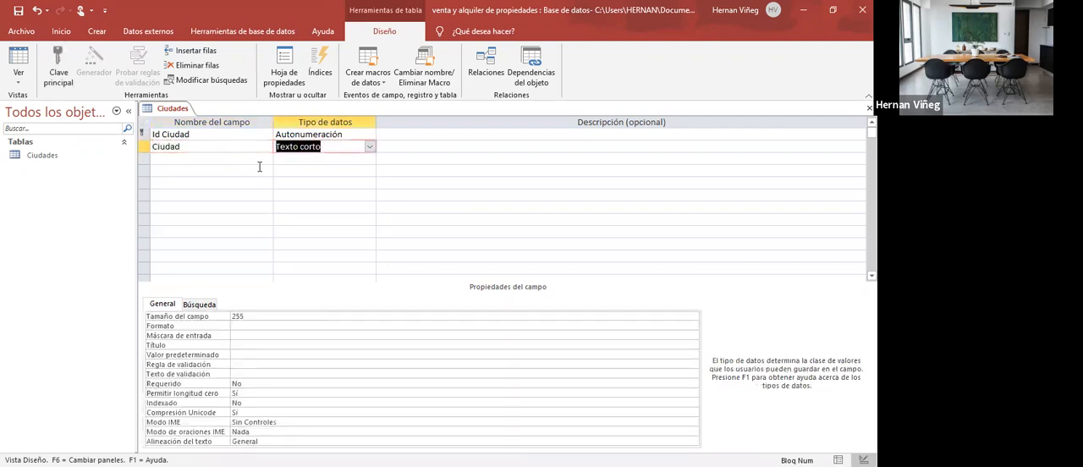
- Review the names and data types of the Id Ciudad and Ciudad fields
click(242, 160)
click(202, 146)
click(207, 135)
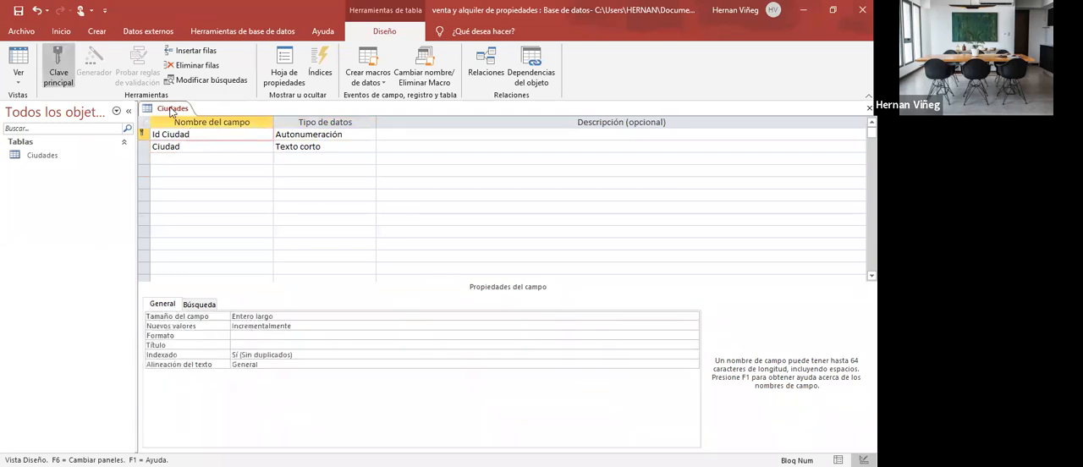
drag(198, 136, 142, 137)
click(193, 147)
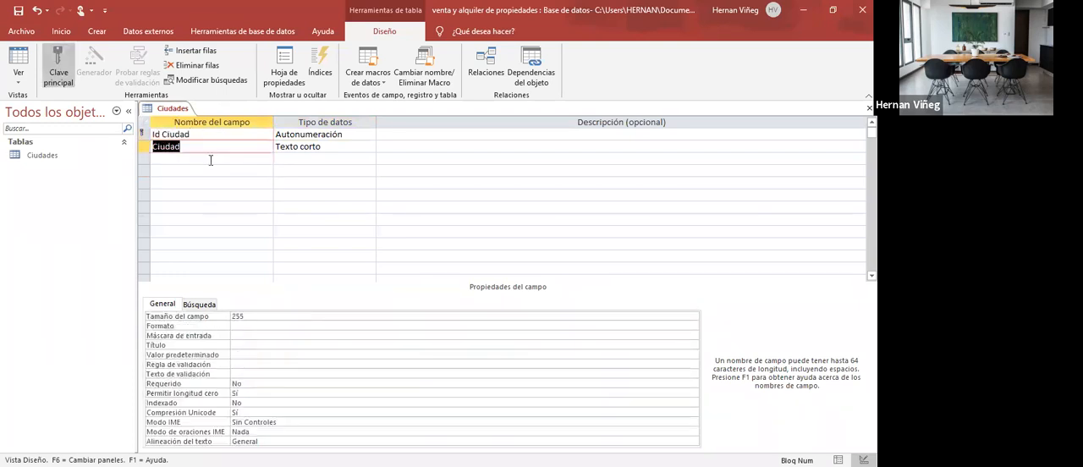
click(304, 148)
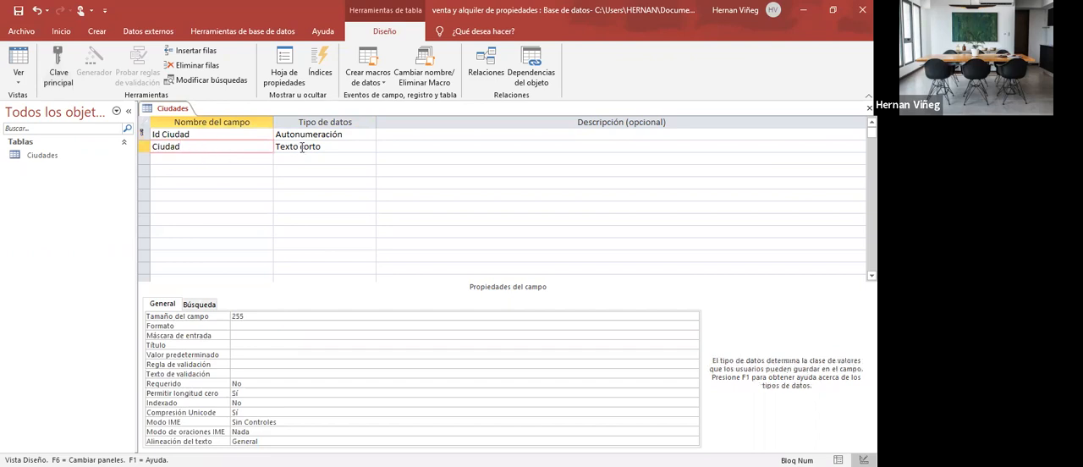
drag(181, 146, 213, 144)
click(310, 147)
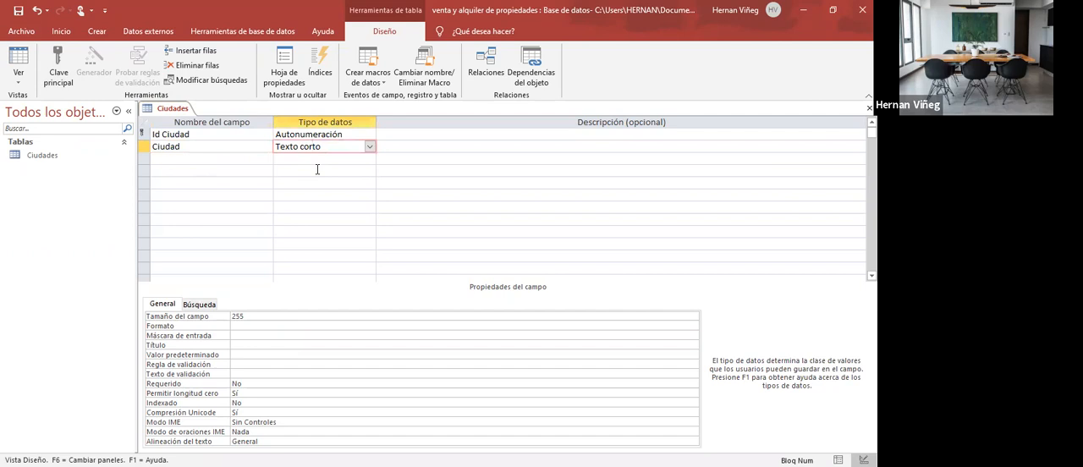
- Keep Texto corto as the Ciudad field's data type and set its field size to 100
click(369, 147)
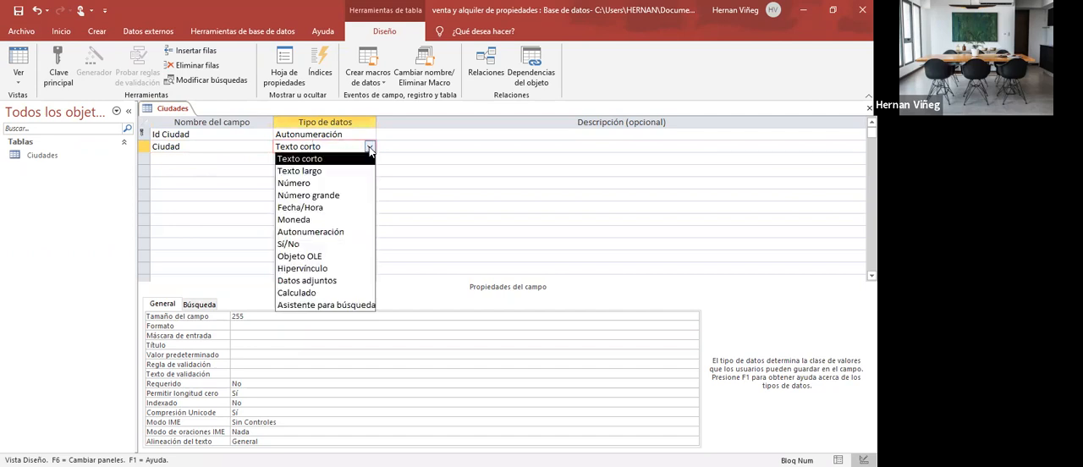
click(312, 162)
key(F6)
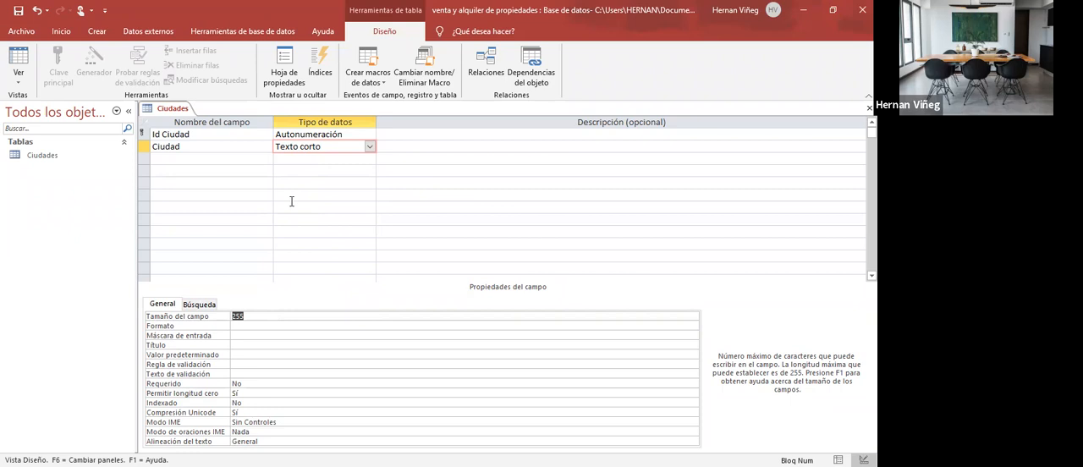
drag(258, 316, 230, 318)
click(261, 322)
drag(252, 316, 229, 315)
text(100)
click(256, 149)
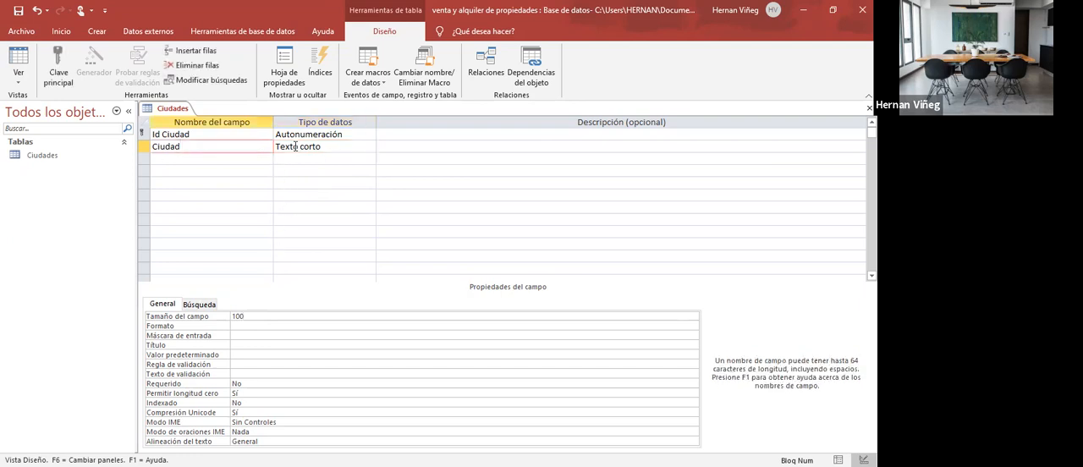
- Show the Ciudades table in Datasheet view, saving the design, and check its Id Ciudad and Ciudad columns
click(18, 85)
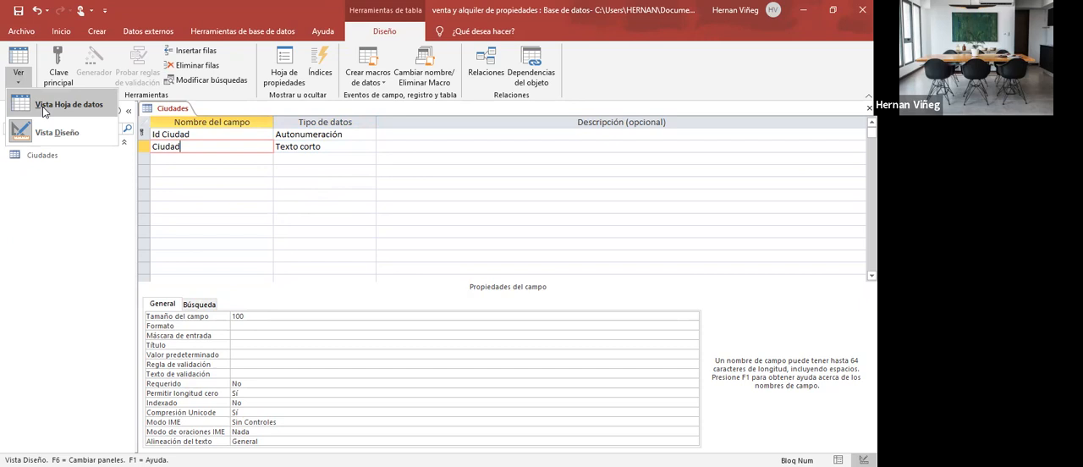
click(44, 112)
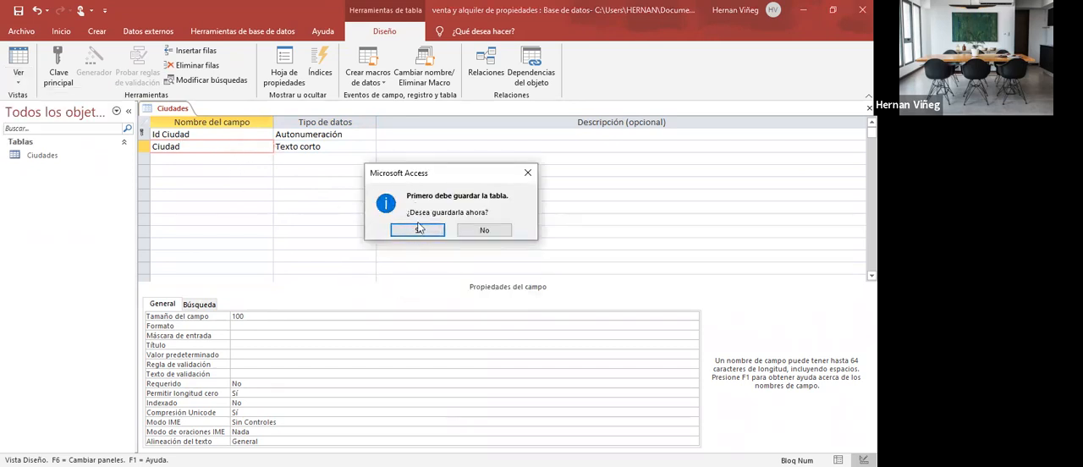
click(419, 229)
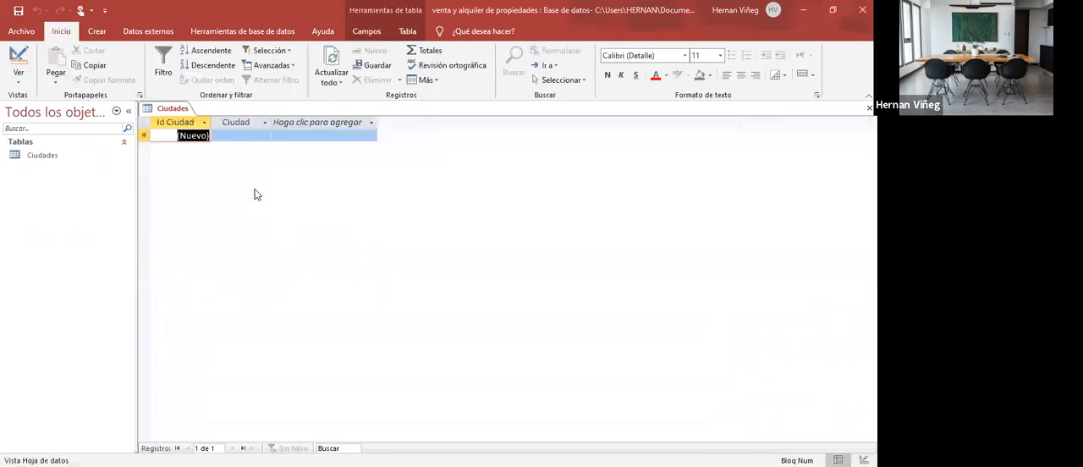
click(169, 120)
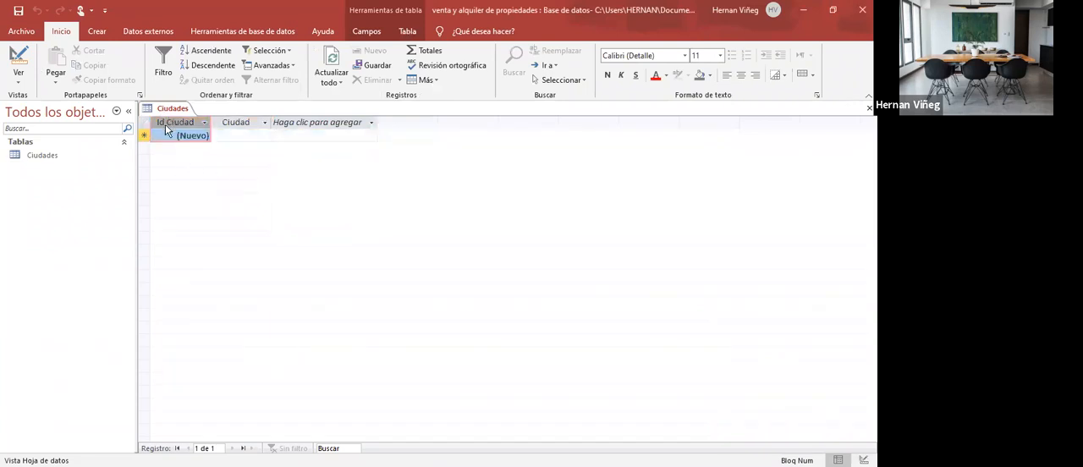
click(241, 120)
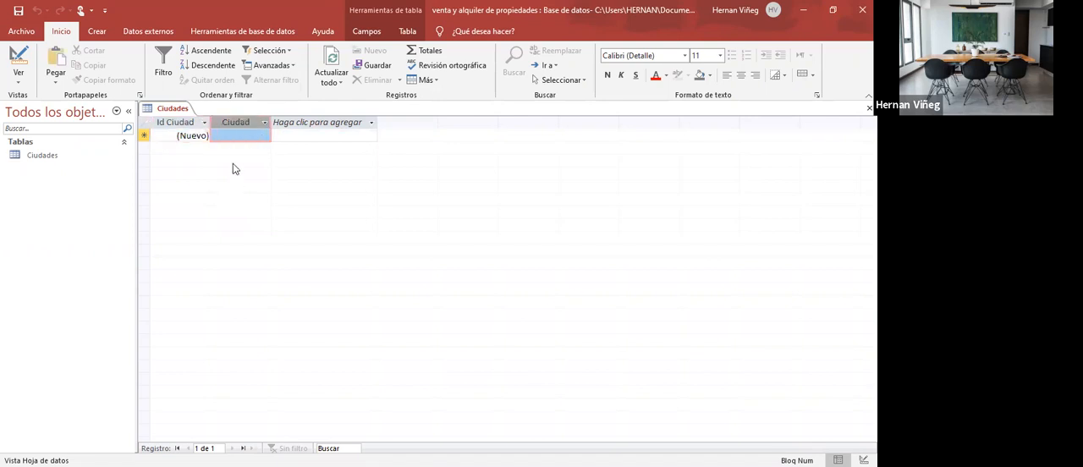
- Enter Rosario as the city of the first record
click(236, 137)
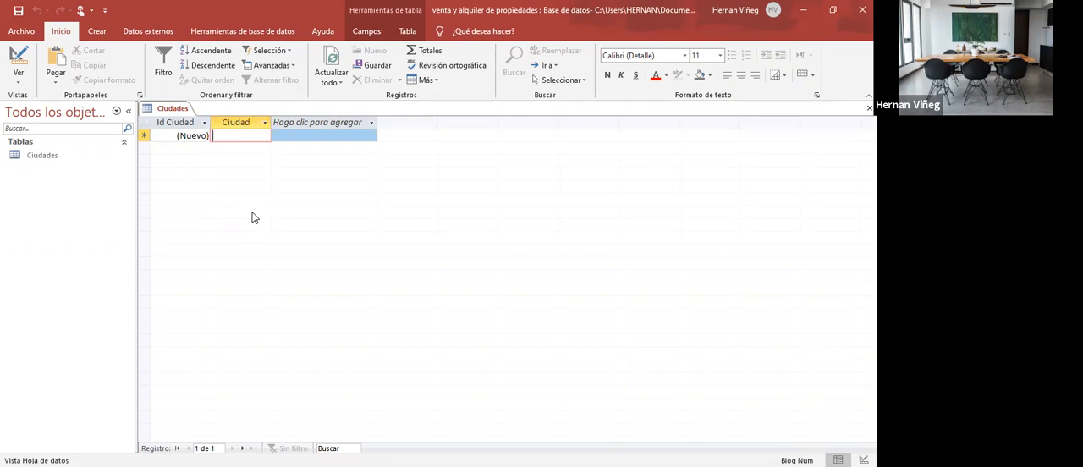
text(s)
key(BackSpace)
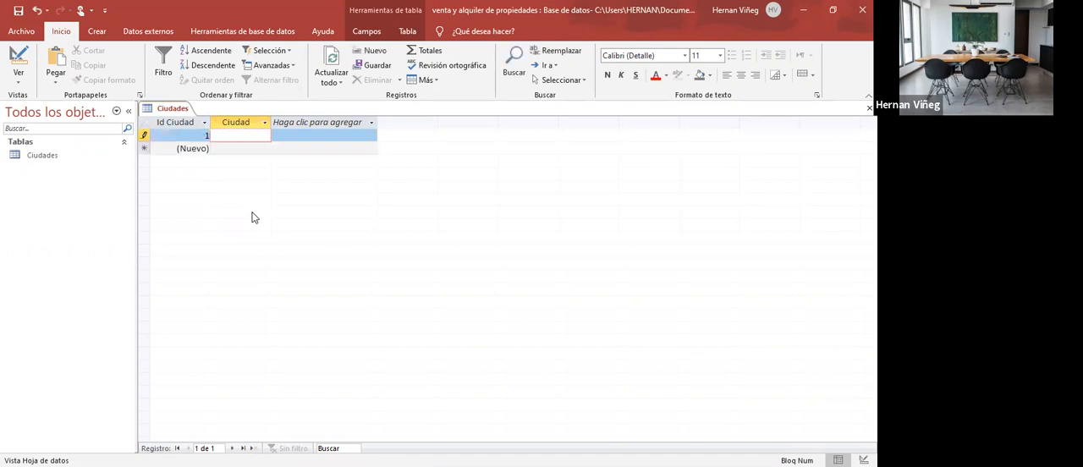
text(Rosario)
key(Down)
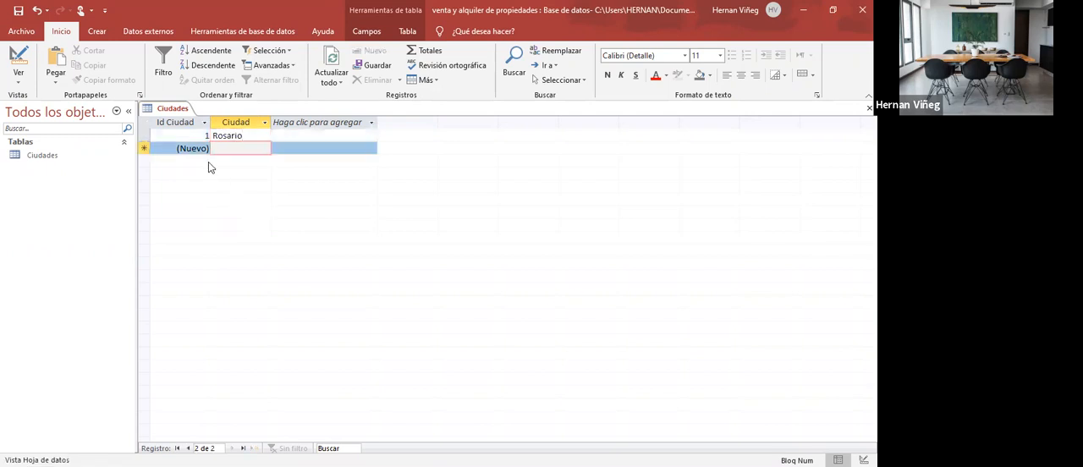
- Add a second record with Parana as the city
click(208, 135)
click(240, 149)
text(Parana)
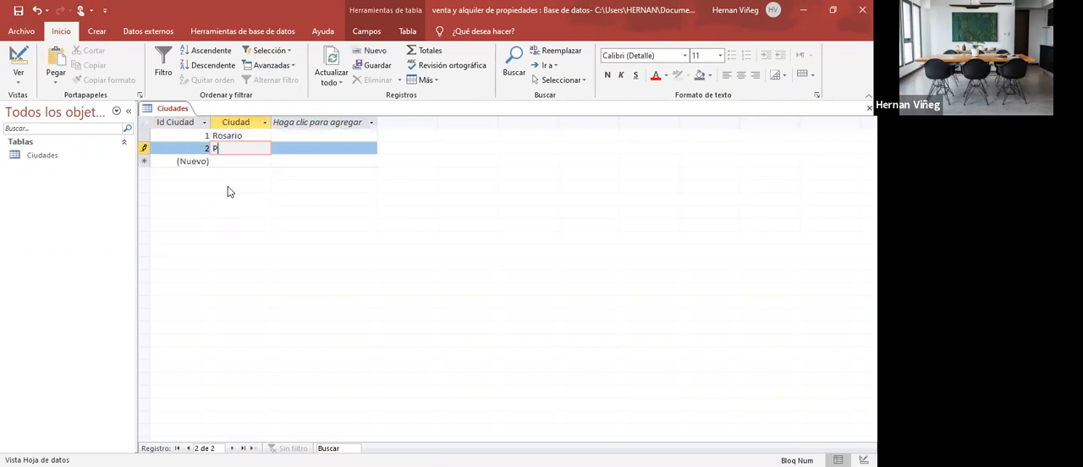
key(Return)
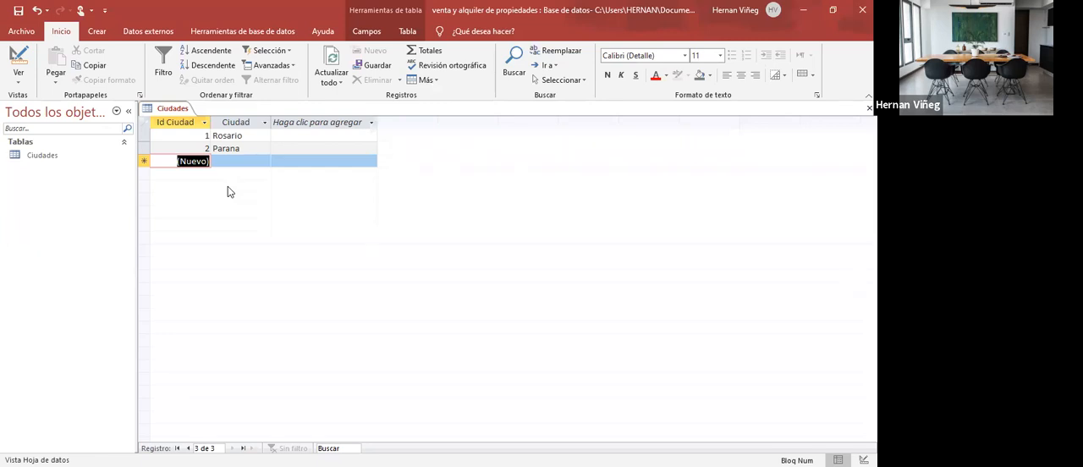
- Add a third record with Basavilbaso as the city
key(Return)
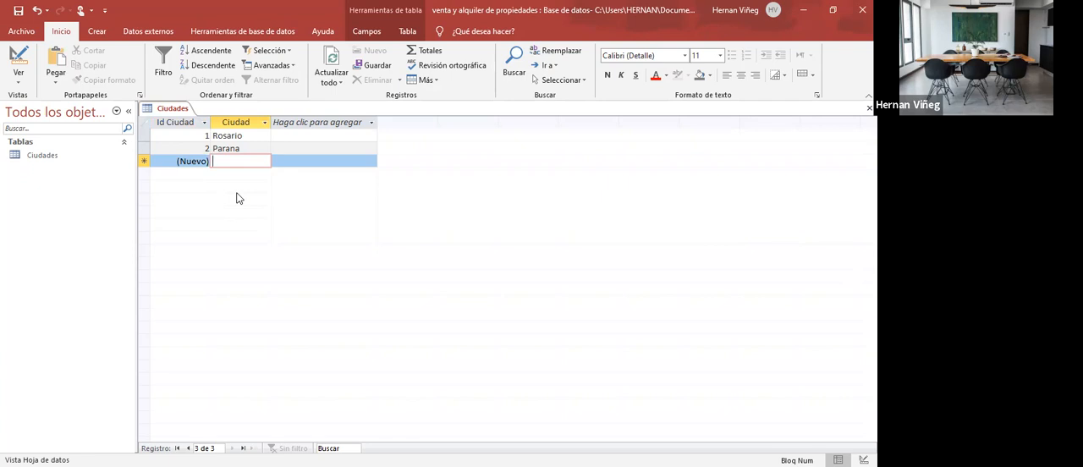
text(Bad+sa)
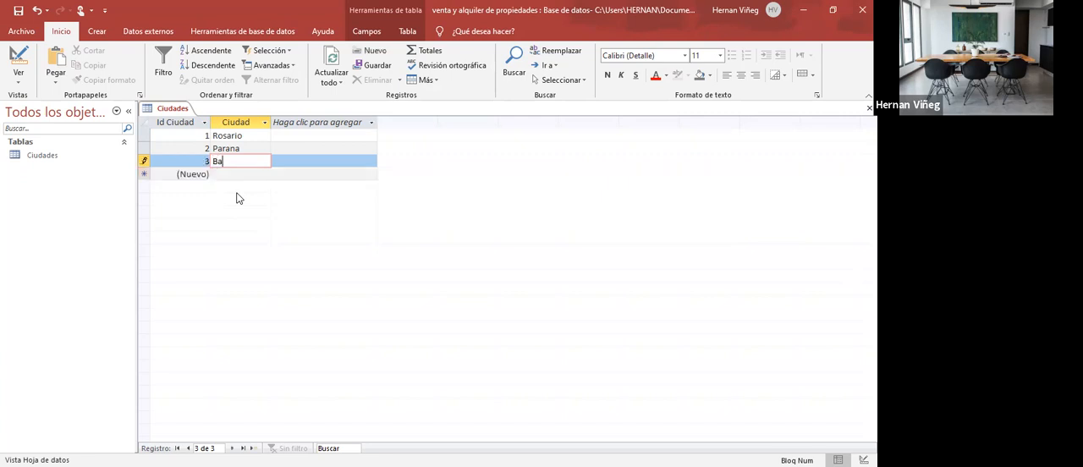
key(BackSpace)
key(BackSpace)
key(BackSpace)
key(BackSpace)
text(savilbaso)
key(Down)
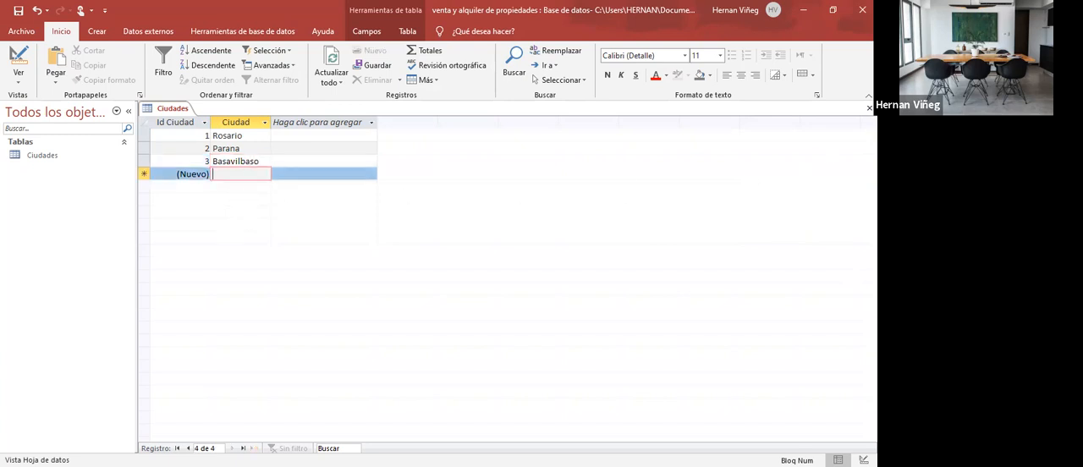
- Close the Ciudades table
right_click(170, 109)
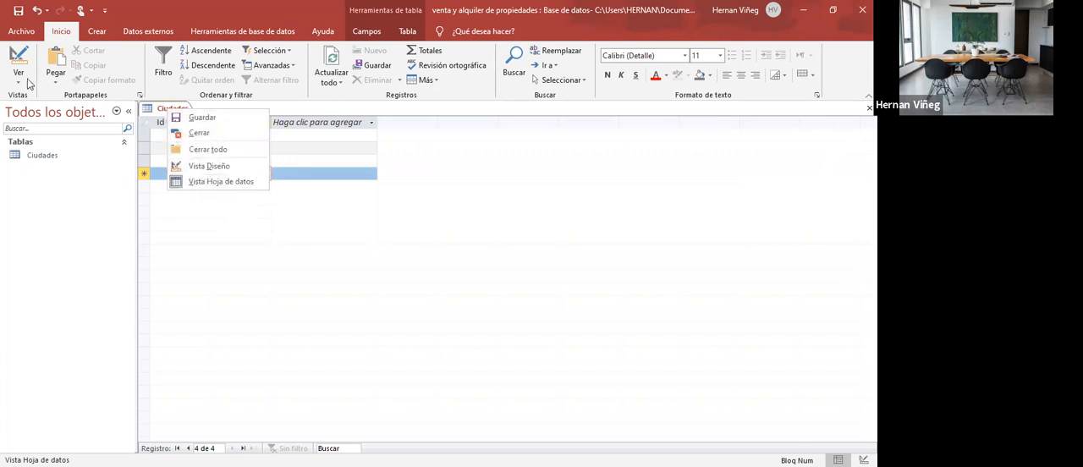
click(179, 110)
right_click(180, 110)
click(212, 135)
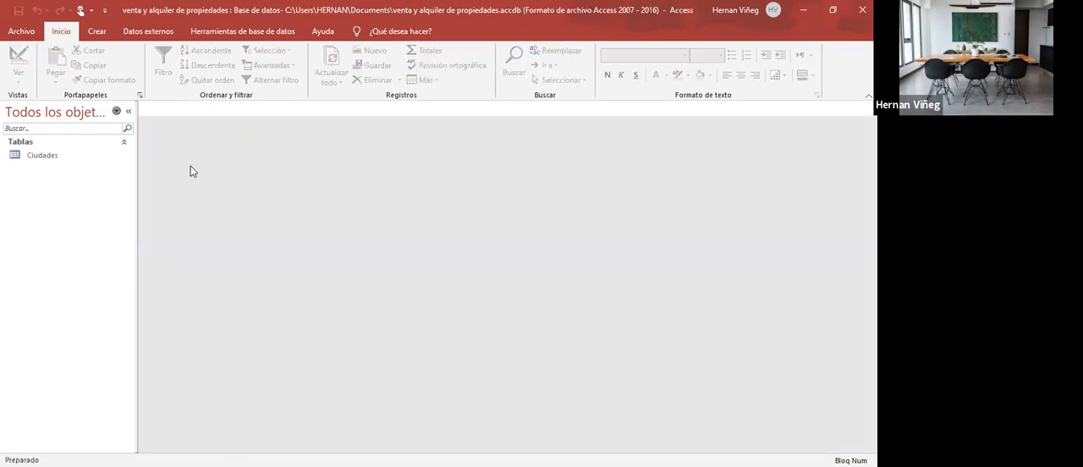
click(43, 157)
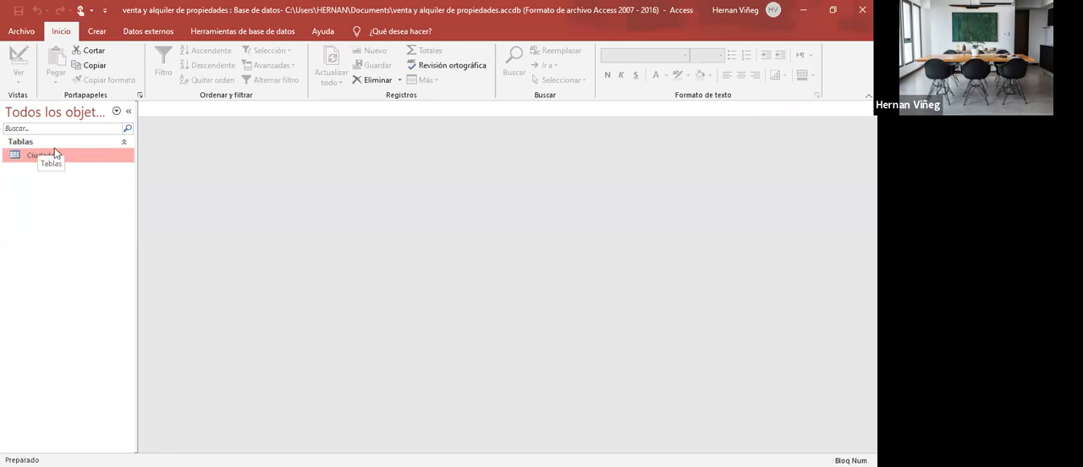
- Create a new blank table and start switching it to Design view
click(97, 31)
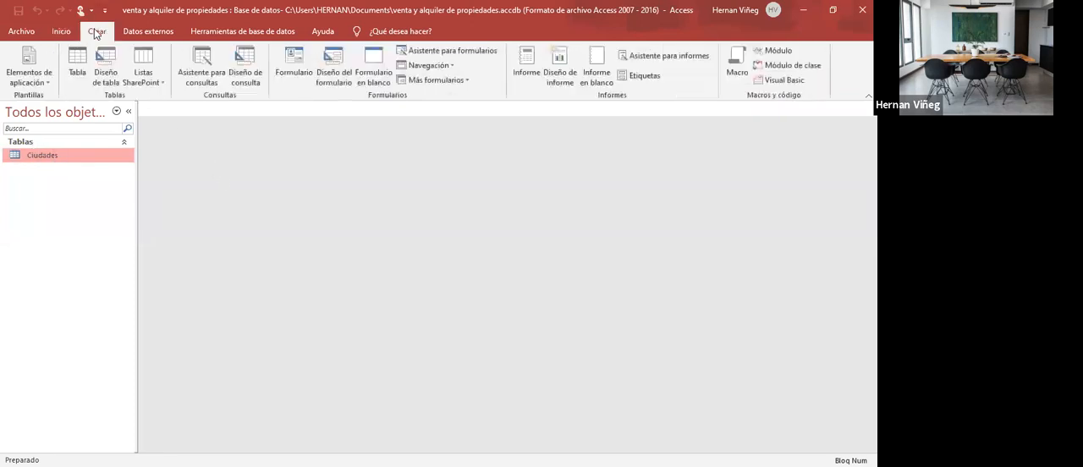
click(78, 76)
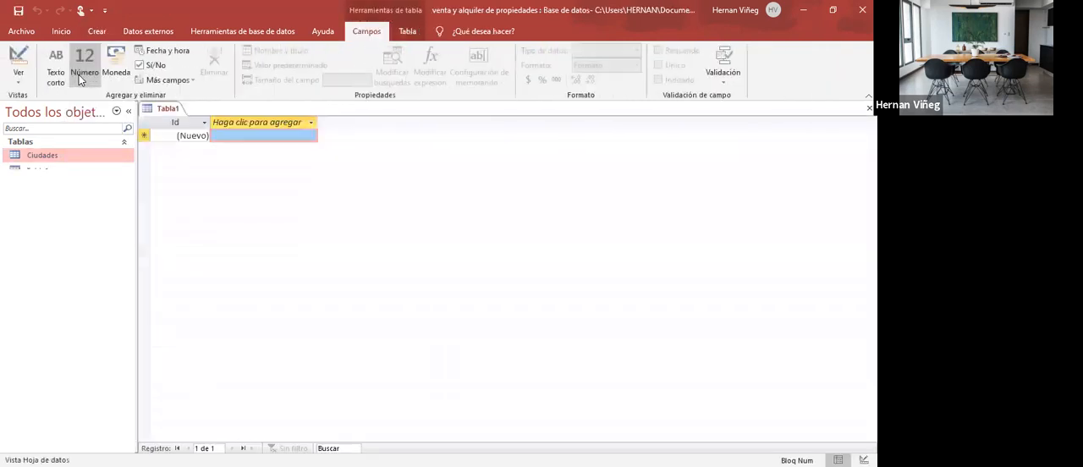
click(17, 74)
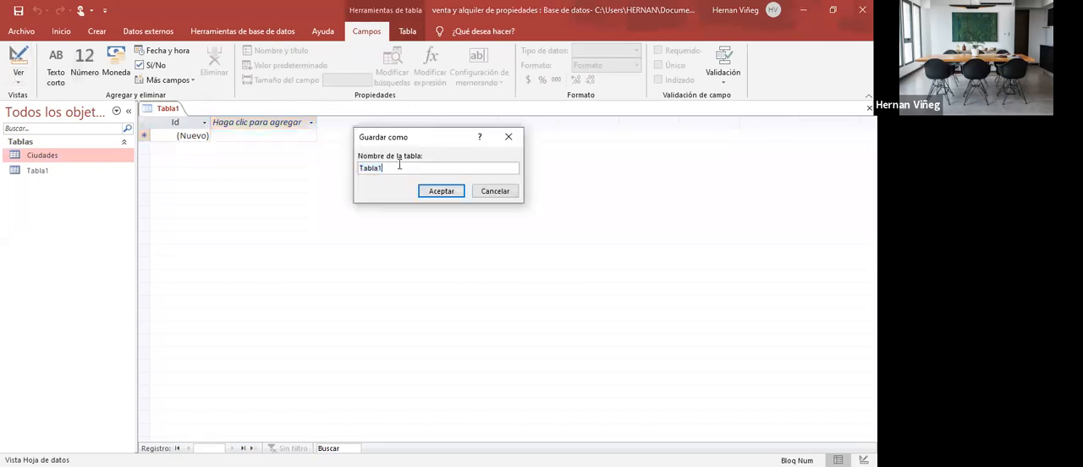
click(473, 46)
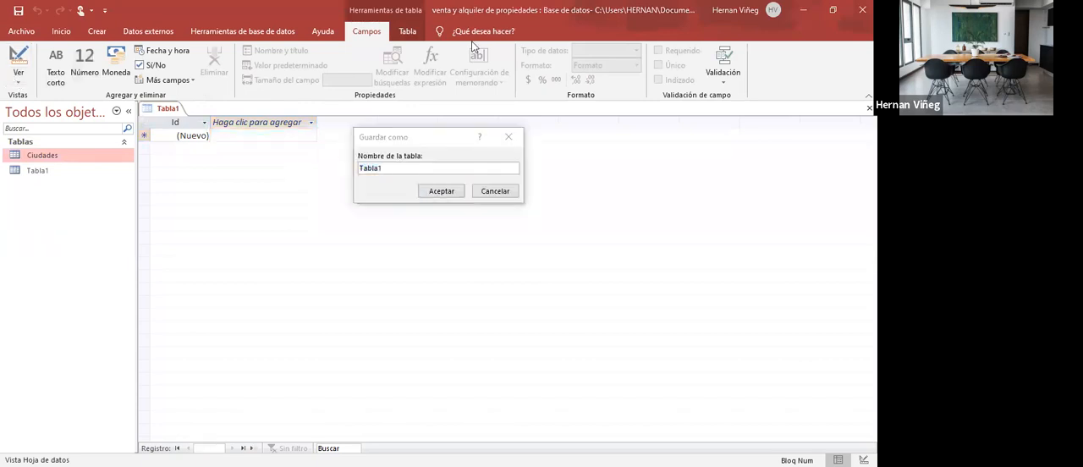
- Switch to the Excel schema and examine the field lists of Administracion, Propietarios, Empleado and Propiedades
key(alt+Tab)
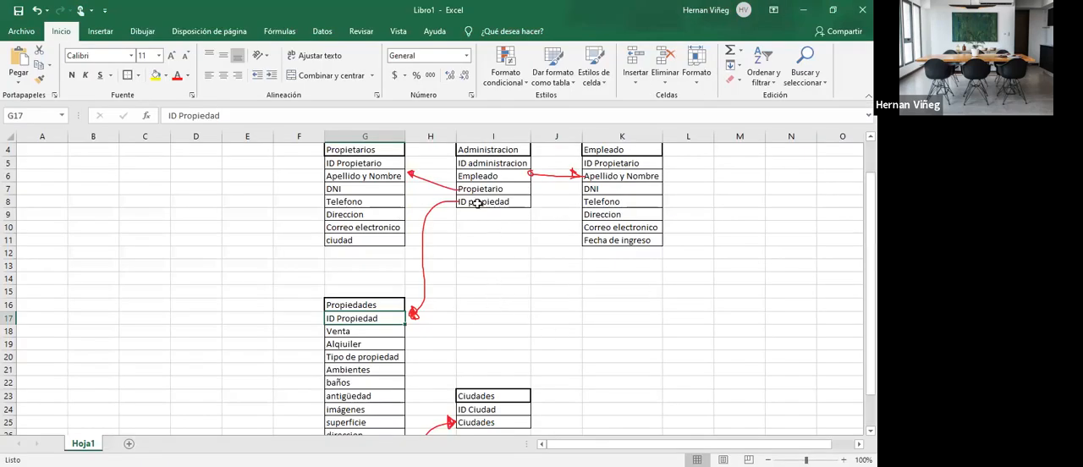
drag(478, 150, 479, 202)
drag(371, 151, 370, 217)
drag(621, 163, 628, 215)
drag(370, 318, 369, 422)
click(496, 277)
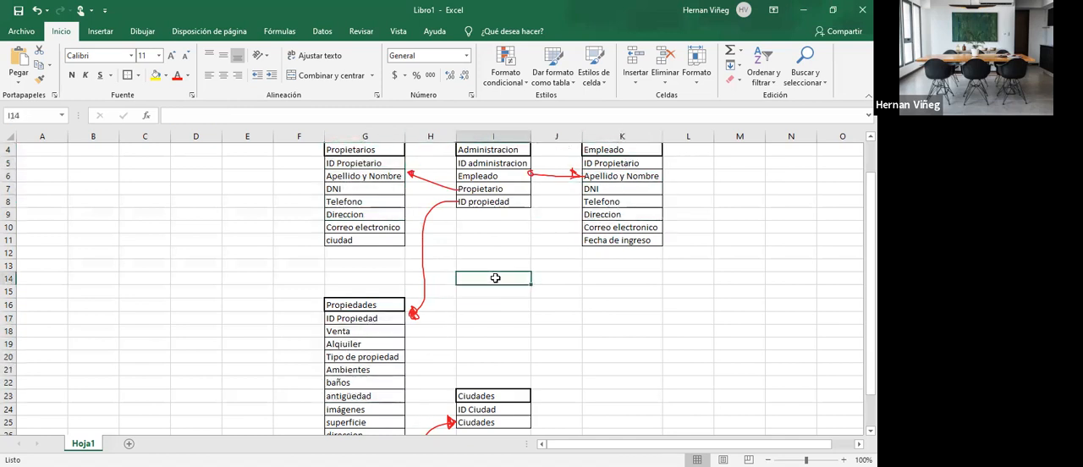
drag(614, 155, 656, 253)
drag(364, 163, 370, 226)
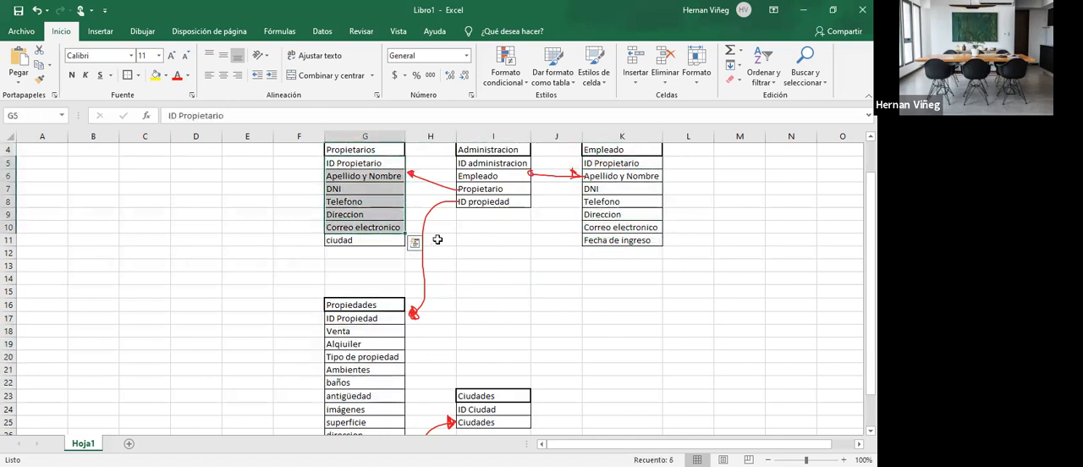
drag(364, 318, 366, 396)
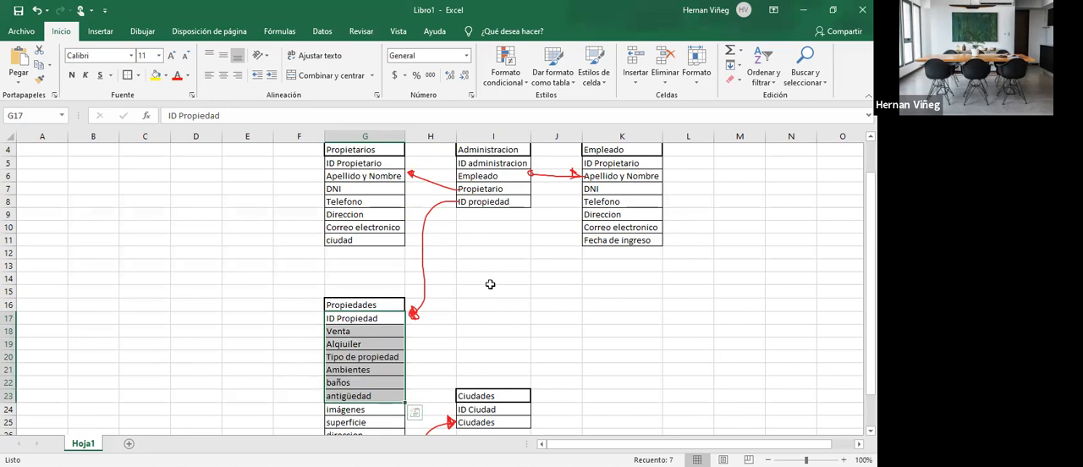
click(489, 282)
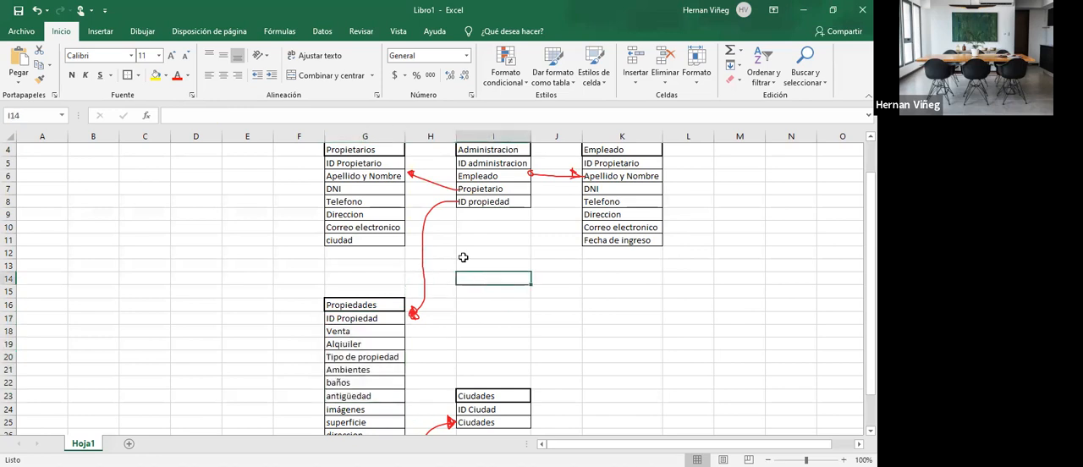
scroll(464, 257, down, 1)
drag(366, 266, 371, 425)
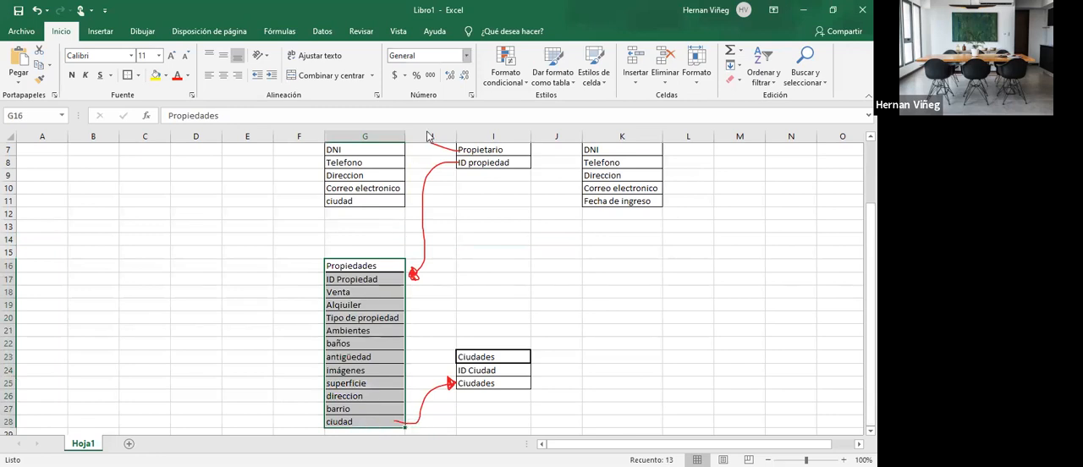
- Return to Access and save the new table as Propiedades
key(alt+Tab)
text(P)
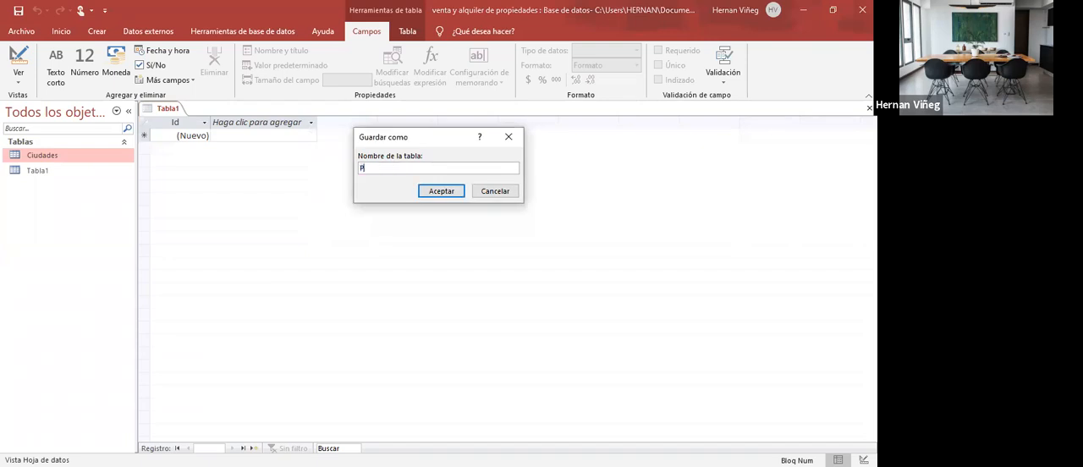
text(ropia)
key(BackSpace)
text(edades)
key(Return)
- Rename the primary key field of the Propiedades table to Id Propiedad
click(221, 134)
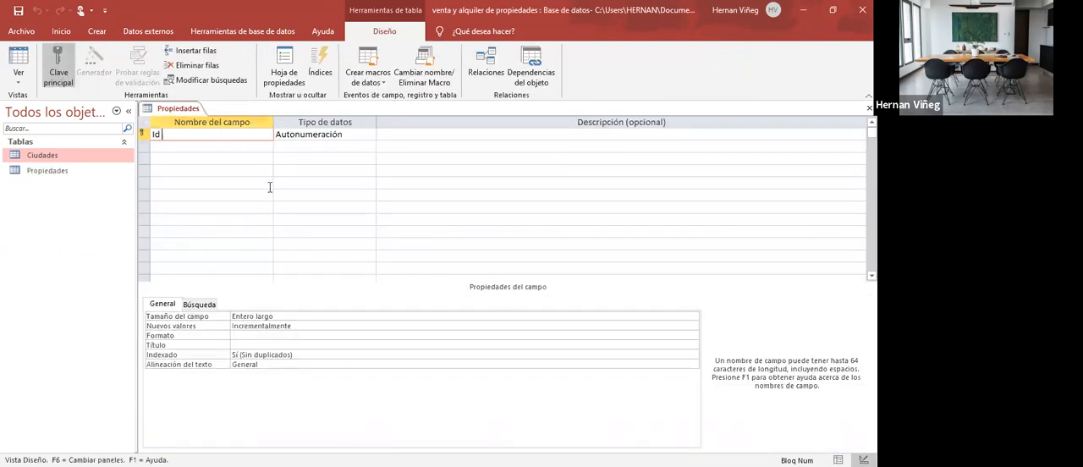
text(Propiedad)
key(Down)
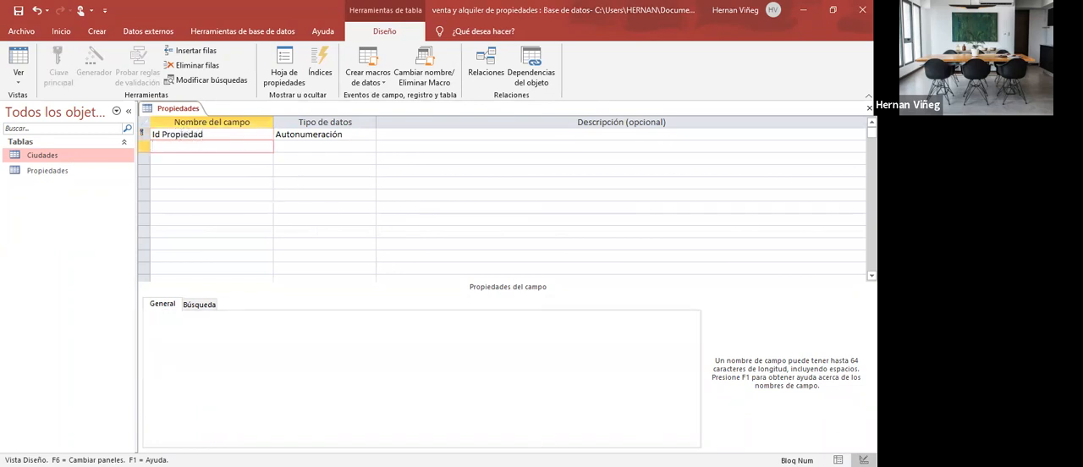
- Add the short text fields Venta and Alquiler to the Propiedades table
text(Venta)
key(Down)
text(Alquiler)
key(Down)
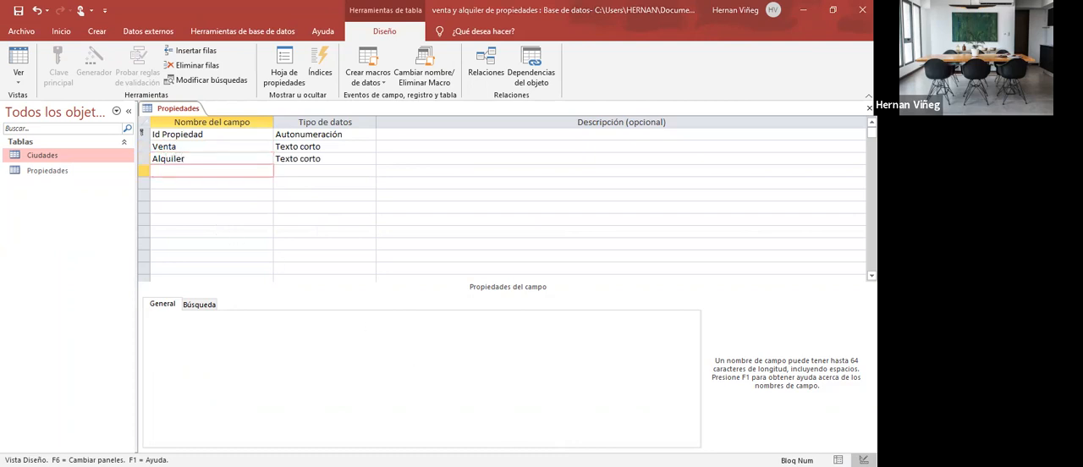
- Add short text fields named Tipo de propiedad and Ambientes below Alquiler, following the Excel schema
key(alt+Tab)
text(Tipo de propiedad)
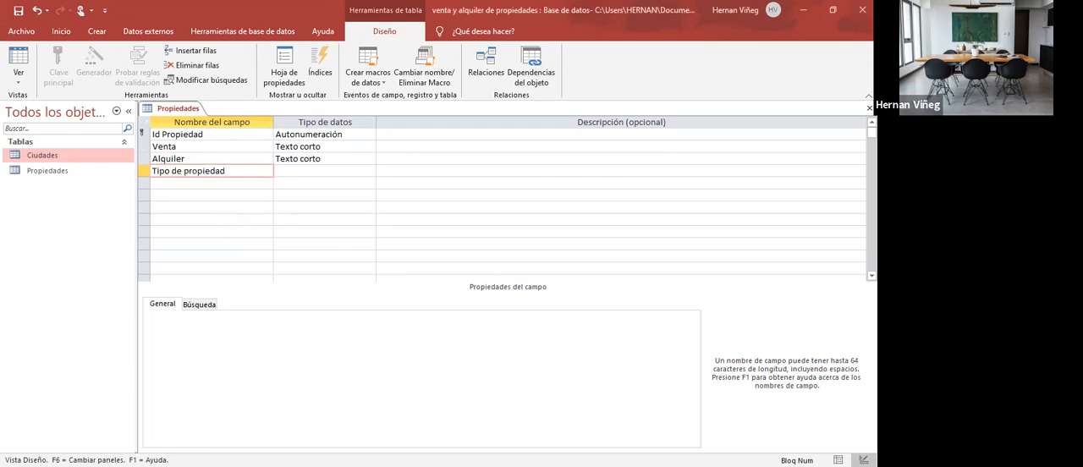
key(Return)
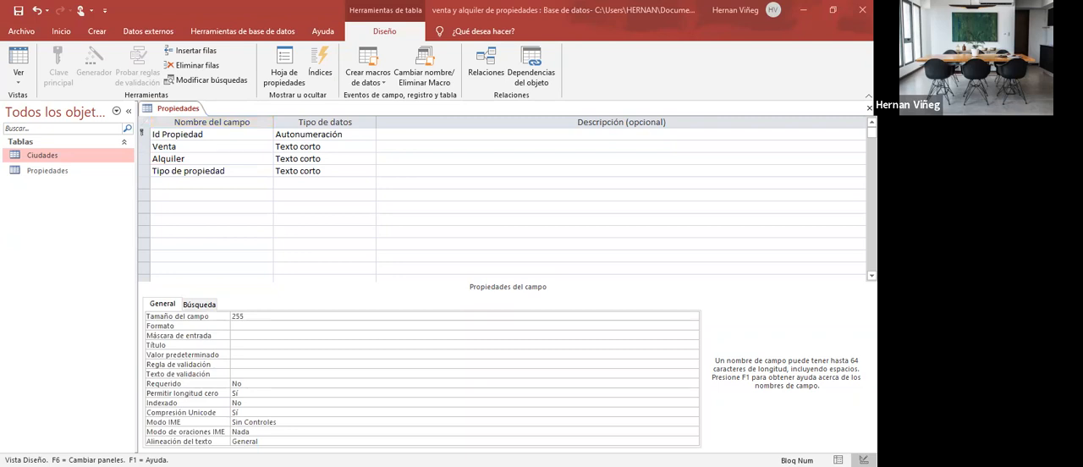
click(217, 183)
text(Ambientes)
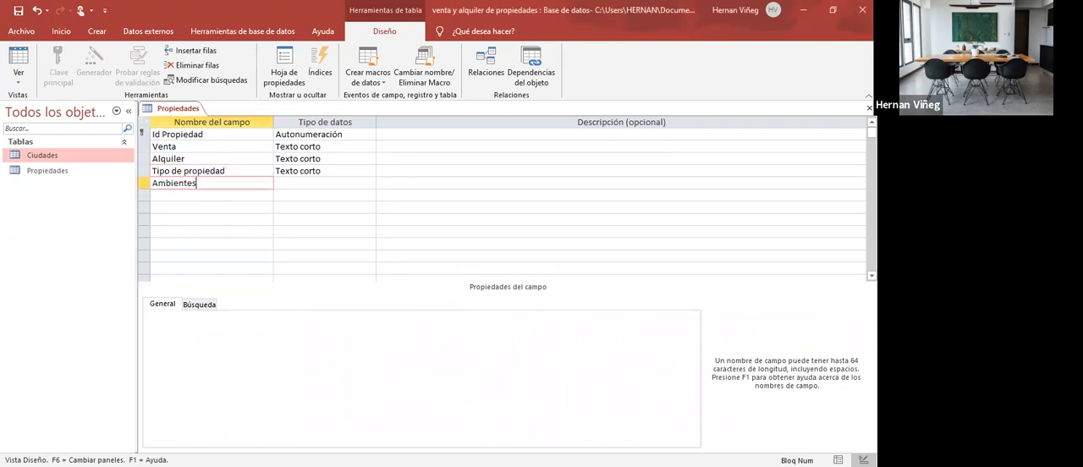
key(Tab)
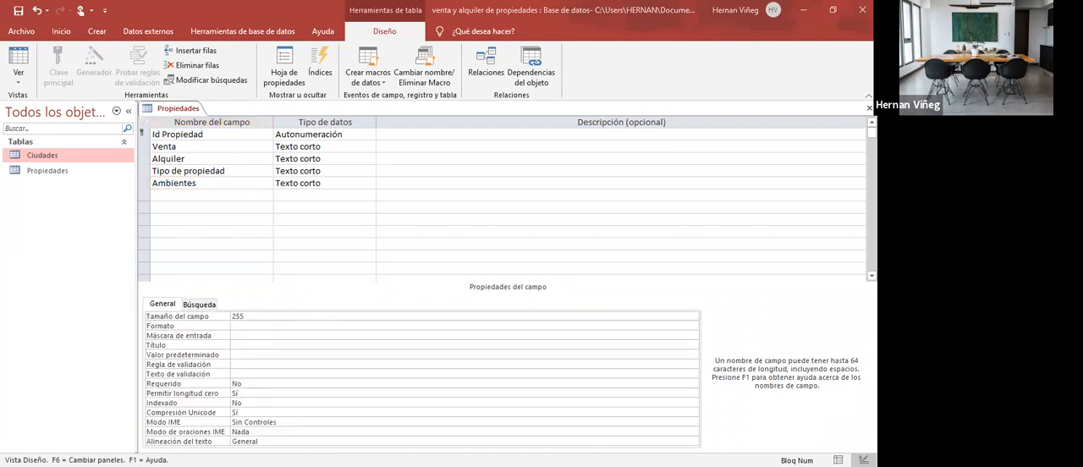
key(Tab)
key(Tab)
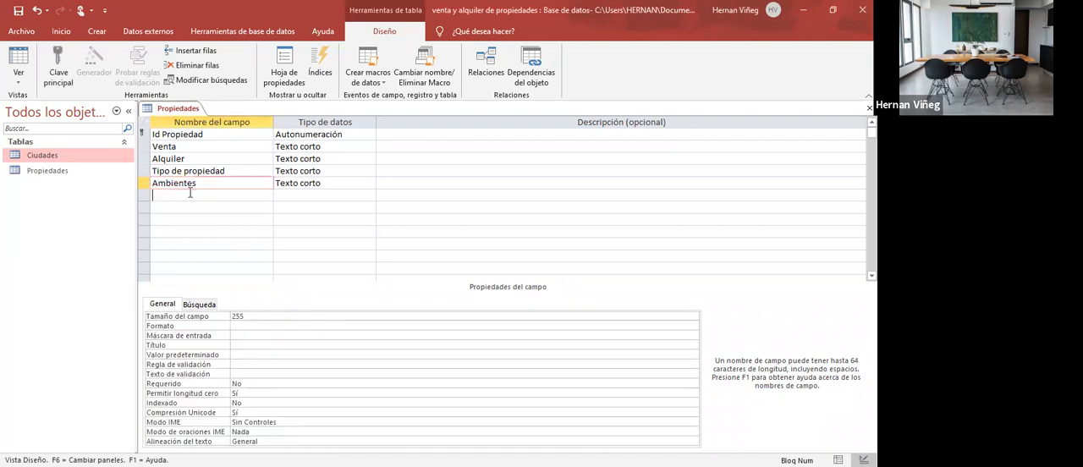
- Add short text fields named baños and antigüedad below Ambientes
text(baños)
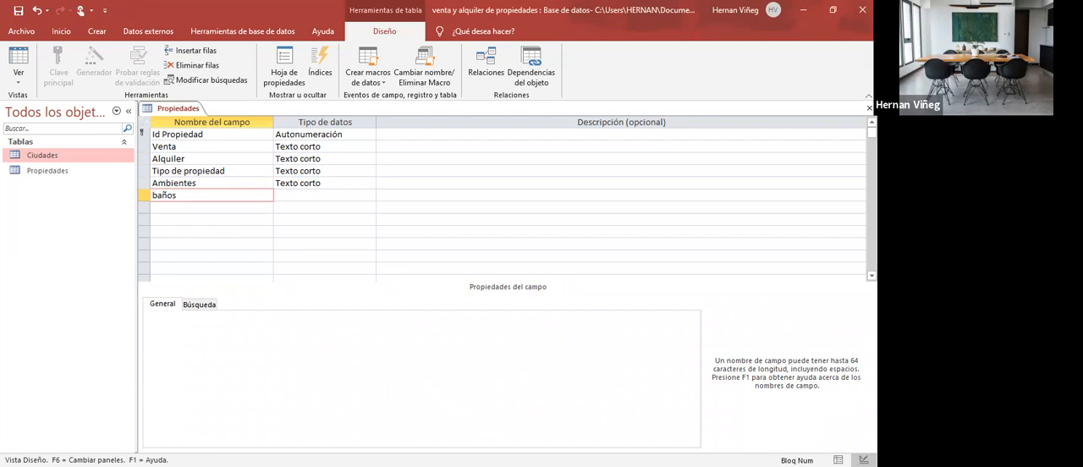
key(Tab)
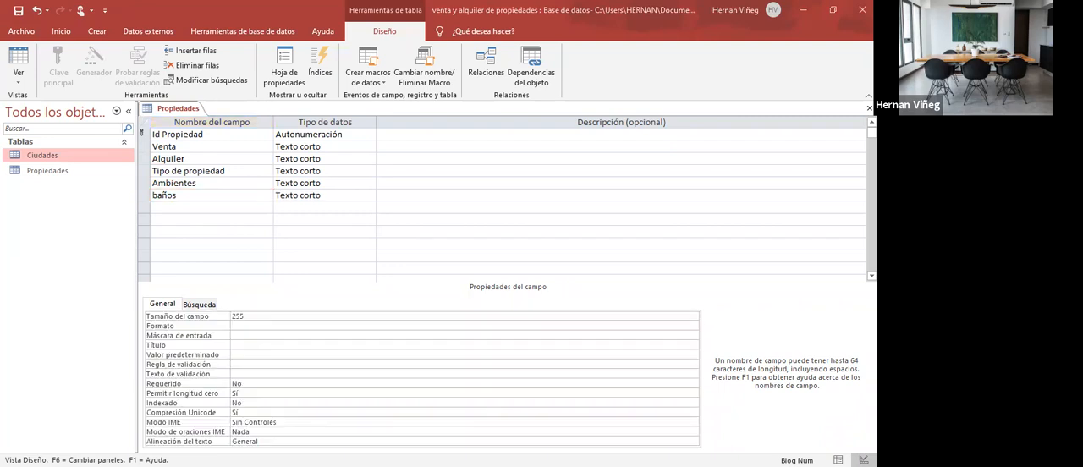
click(212, 208)
text(antigüedad)
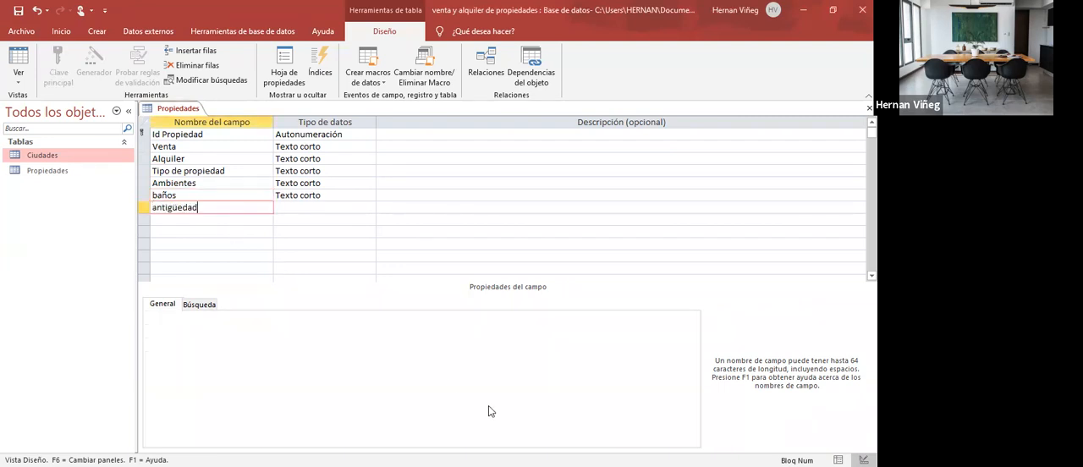
key(Tab)
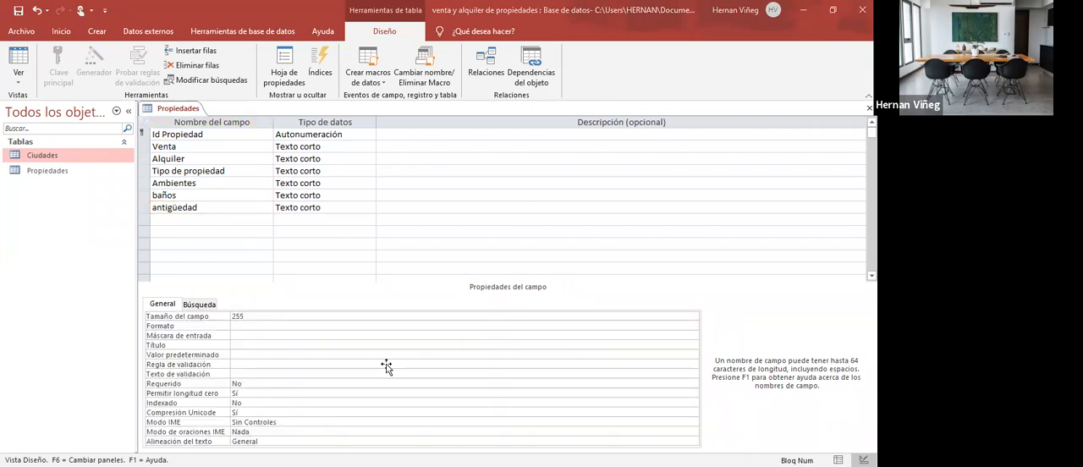
- Add short text fields named superficie and direccion below antigüedad
click(211, 220)
text(superficie)
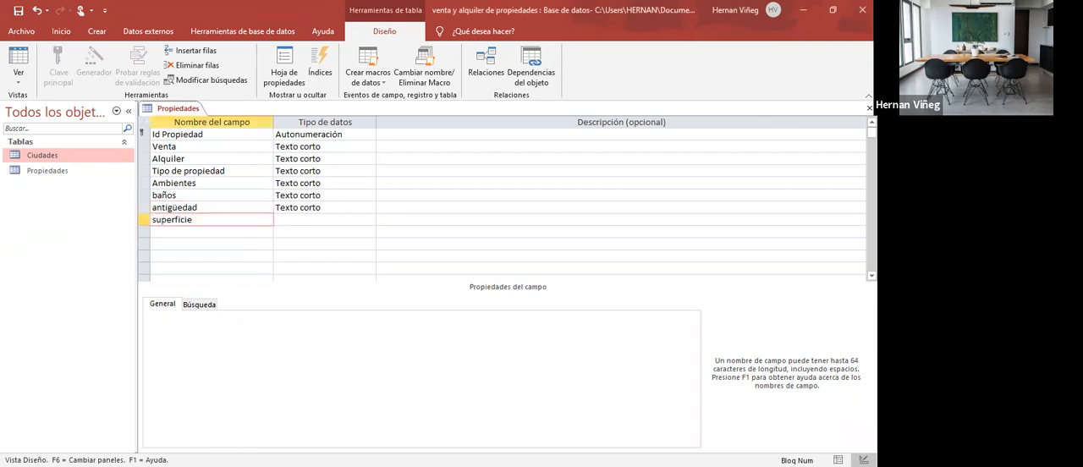
key(Tab)
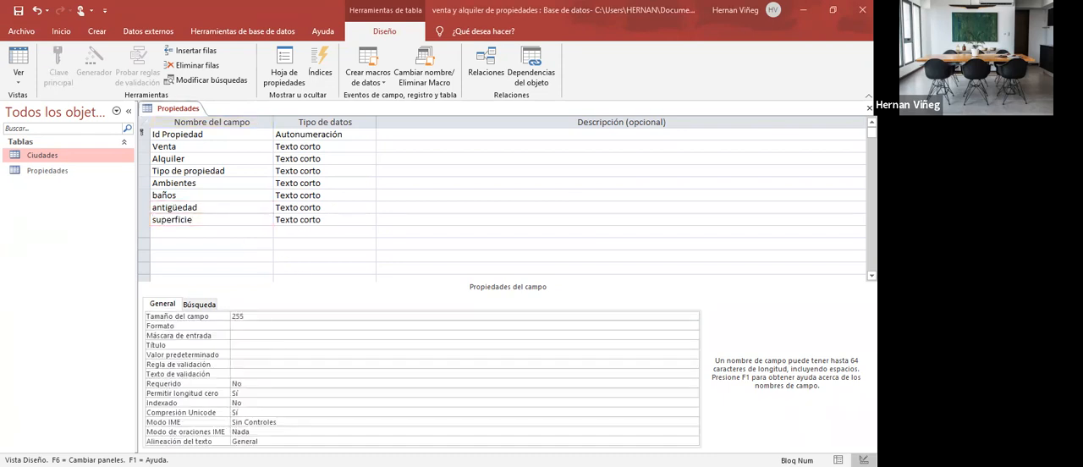
click(210, 232)
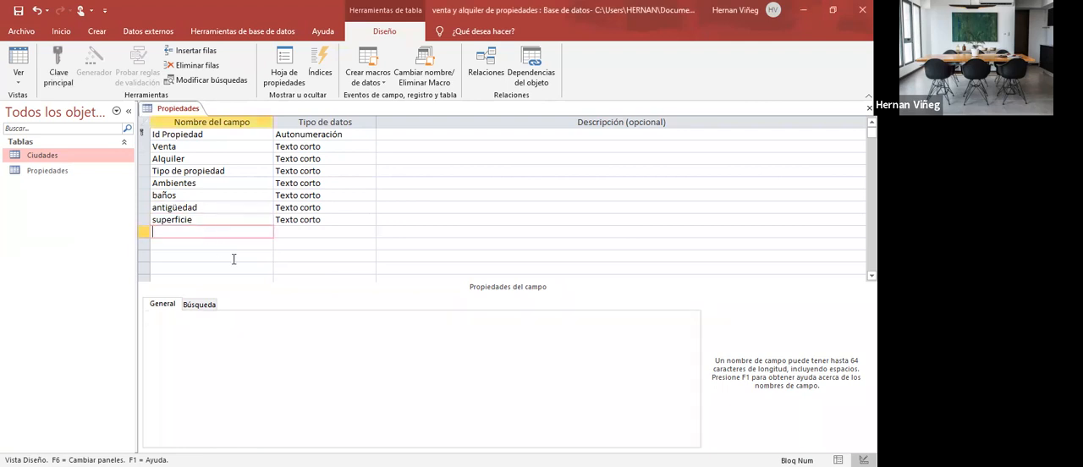
text(direccion)
key(Tab)
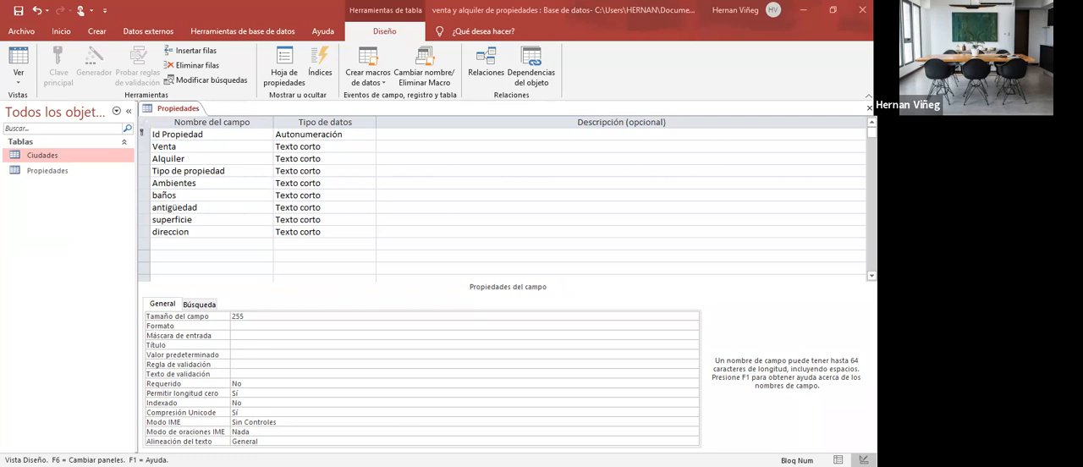
- Add barrio and ciudad as short text fields below direccion, and enter imágenes as the next field name
click(195, 242)
text(barrio)
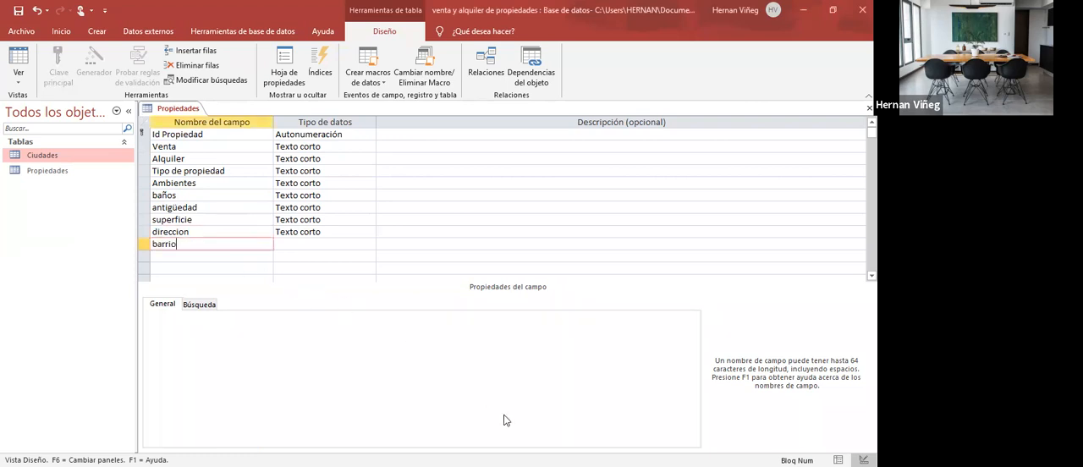
key(Tab)
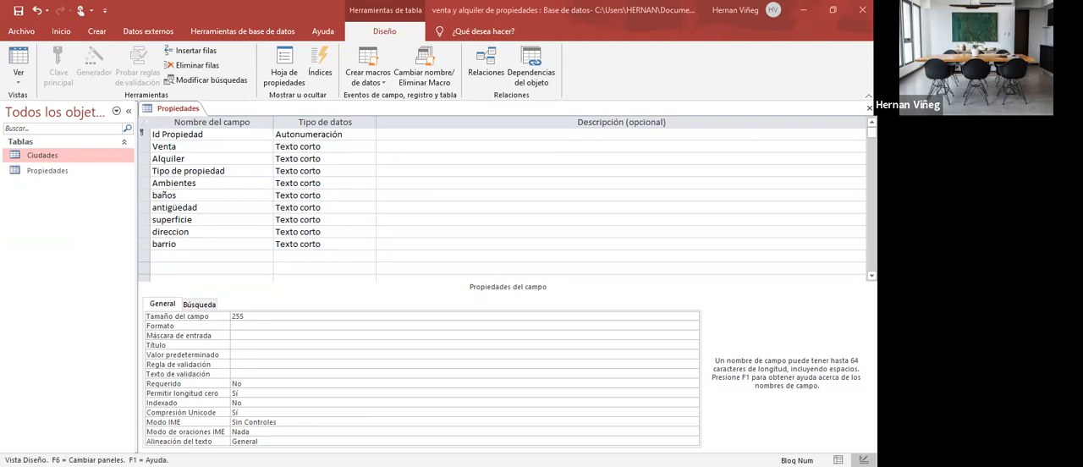
click(206, 255)
text(ciudad)
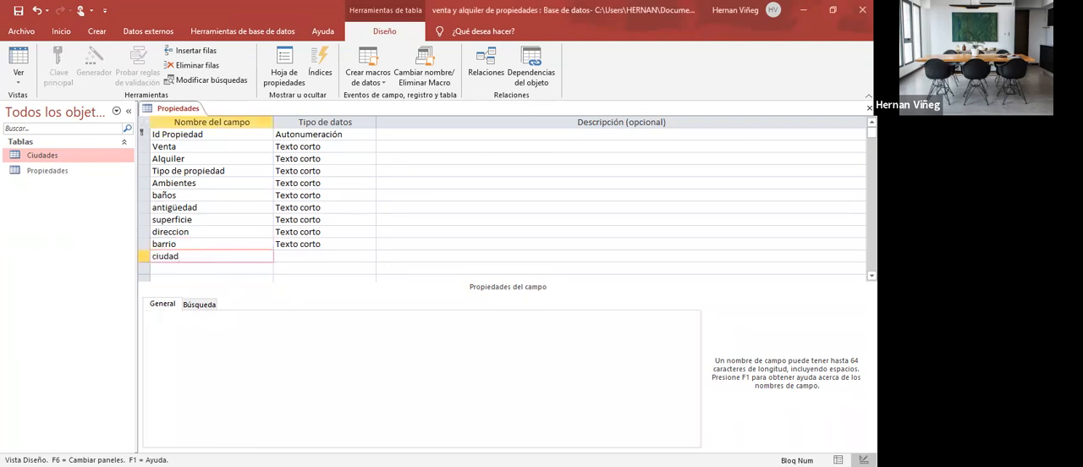
key(Tab)
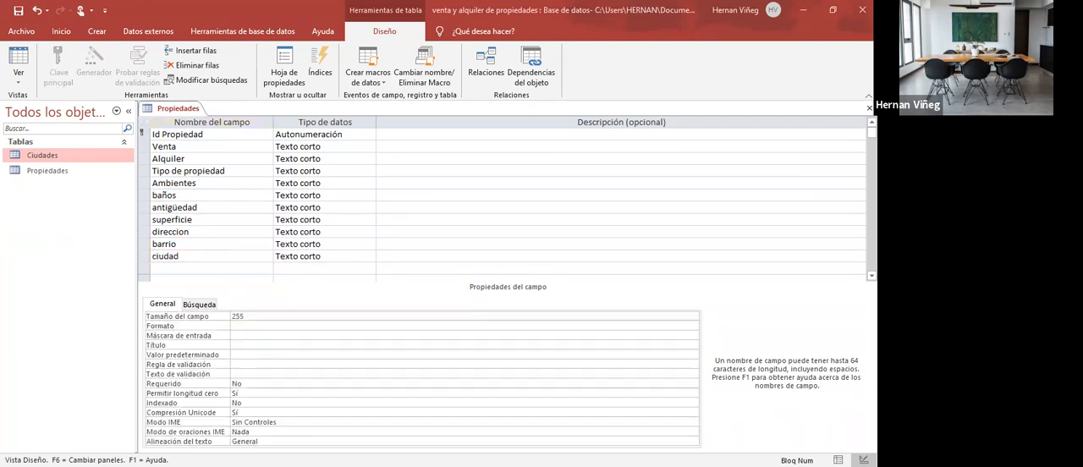
click(197, 269)
text(imágenes)
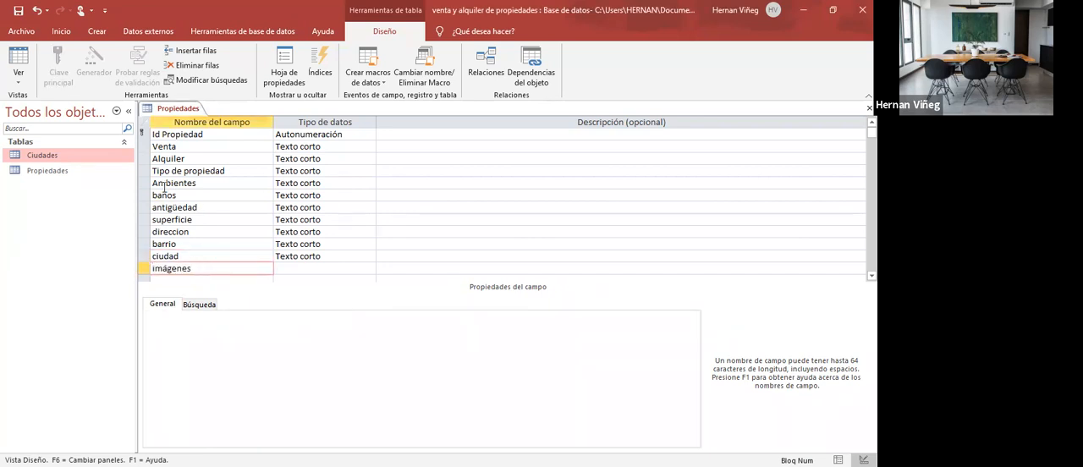
- Capitalize the first letters of the field names baños, antigüedad and superficie, making them Baños, Antigüedad and Superficie
click(156, 195)
key(BackSpace)
text(B)
click(154, 207)
key(Delete)
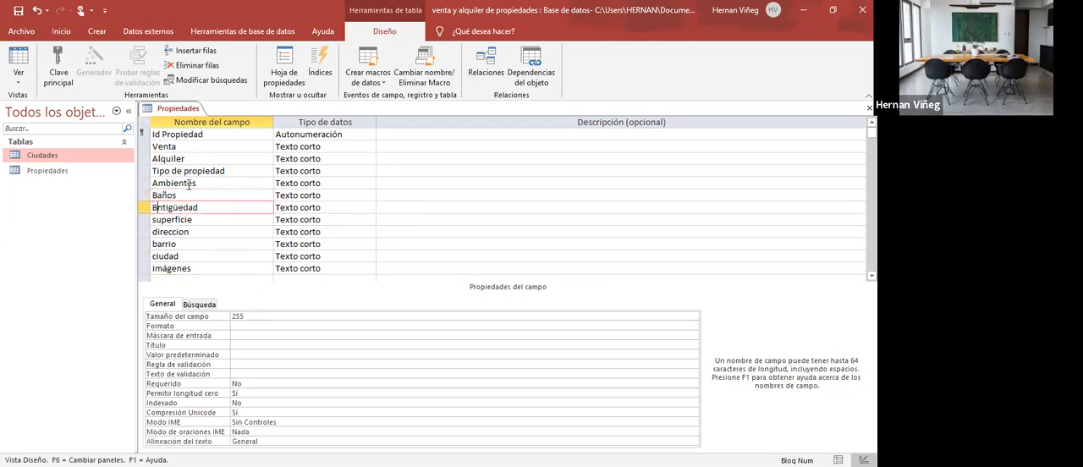
text(A)
click(153, 219)
key(Delete)
text(S)
- Capitalize the first letters of the field names direccion and barrio, making them Direccion and Barrio
key(Down)
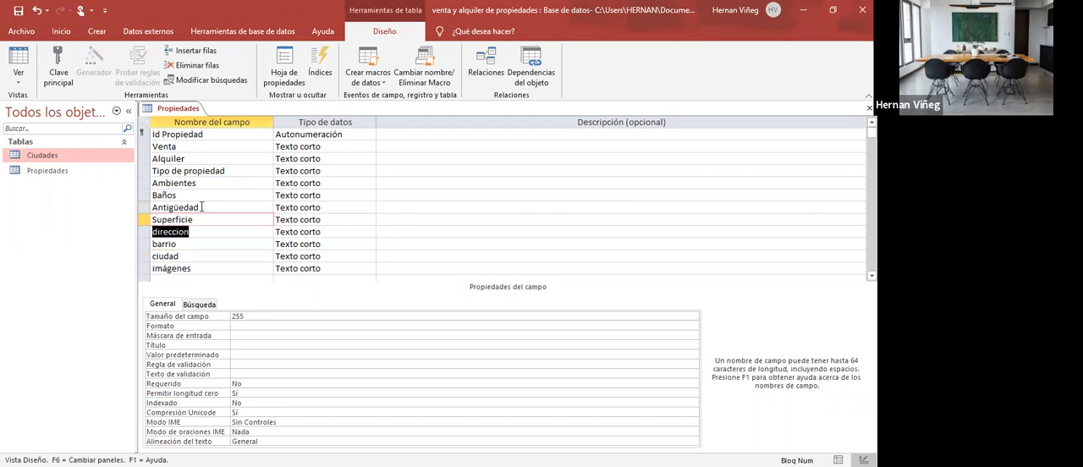
key(F2)
key(Left)
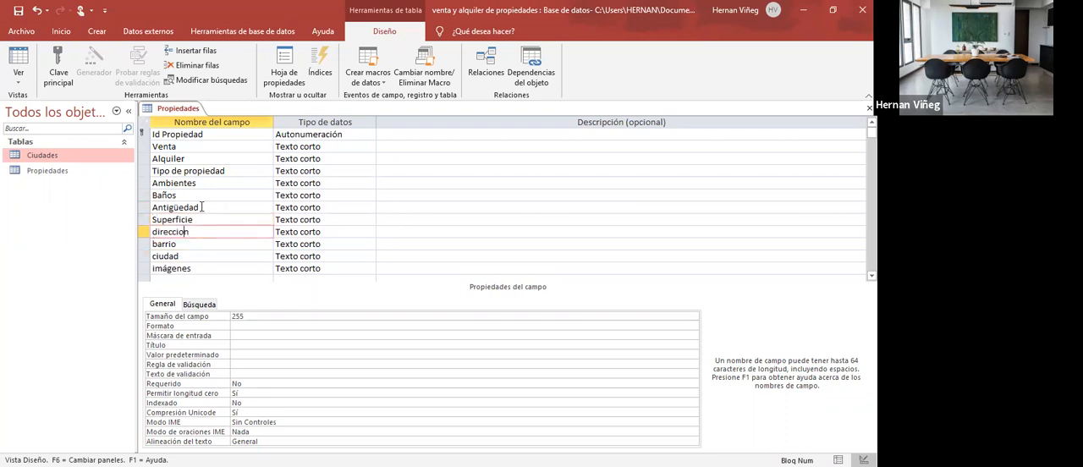
key(Up)
key(Down)
click(152, 232)
key(Delete)
text(D)
key(Down)
key(Delete)
text(B)
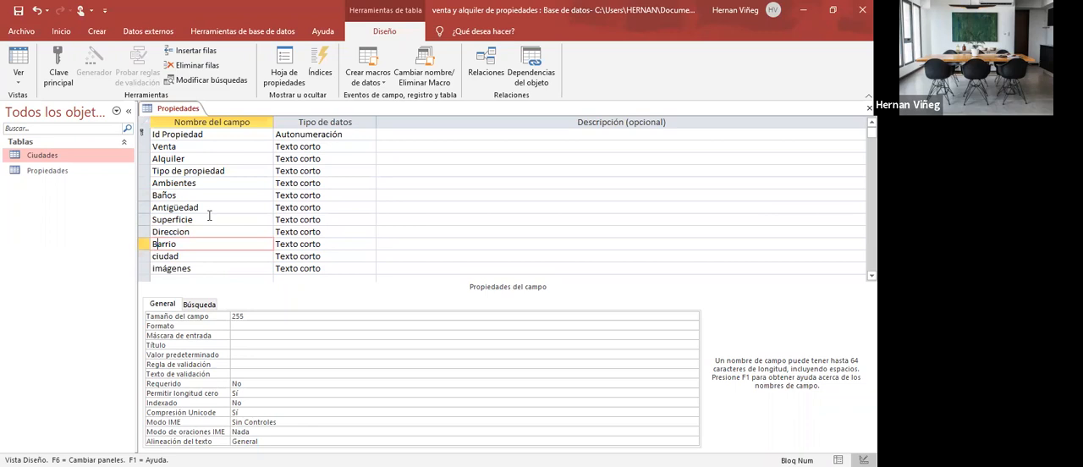
- Capitalize the first letters of the last two field names, making them Ciudad and Imágenes
key(Down)
key(Delete)
text(C)
key(Down)
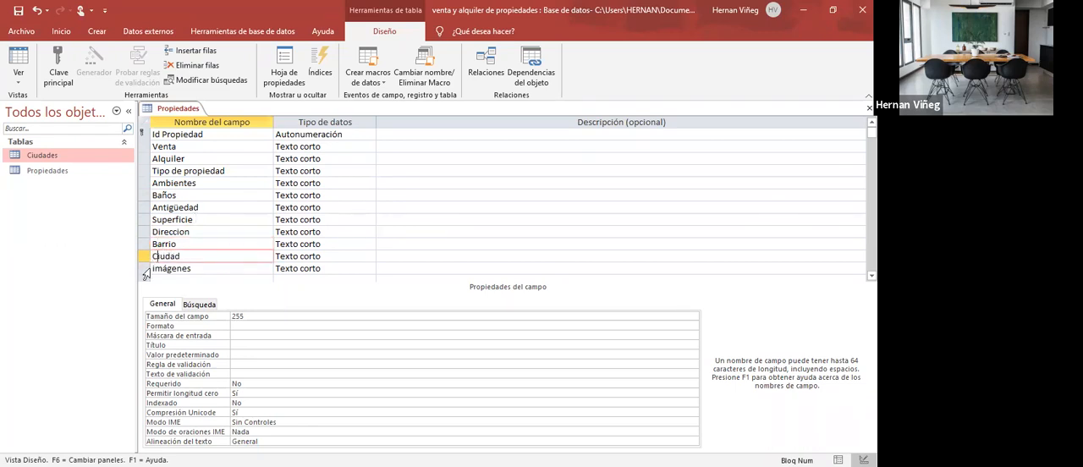
key(Delete)
text(I)
- Examine the data types available for the Alquiler and Tipo de propiedad fields without changing them
click(227, 135)
click(305, 147)
click(367, 158)
click(369, 159)
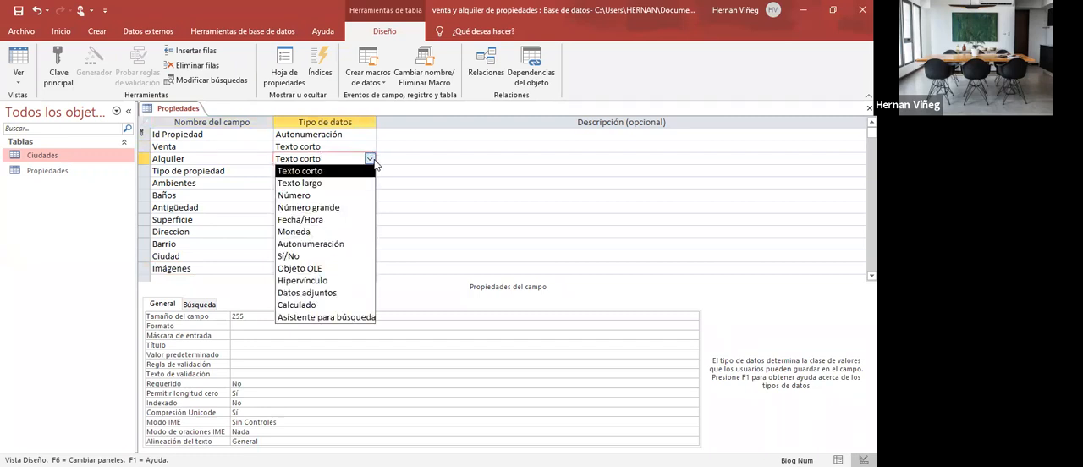
click(372, 166)
click(373, 173)
click(370, 171)
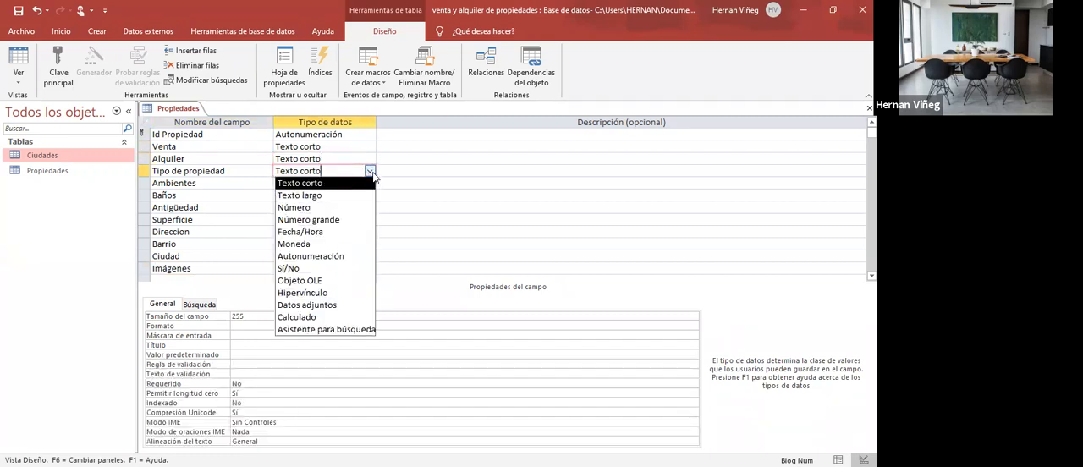
click(372, 174)
click(341, 261)
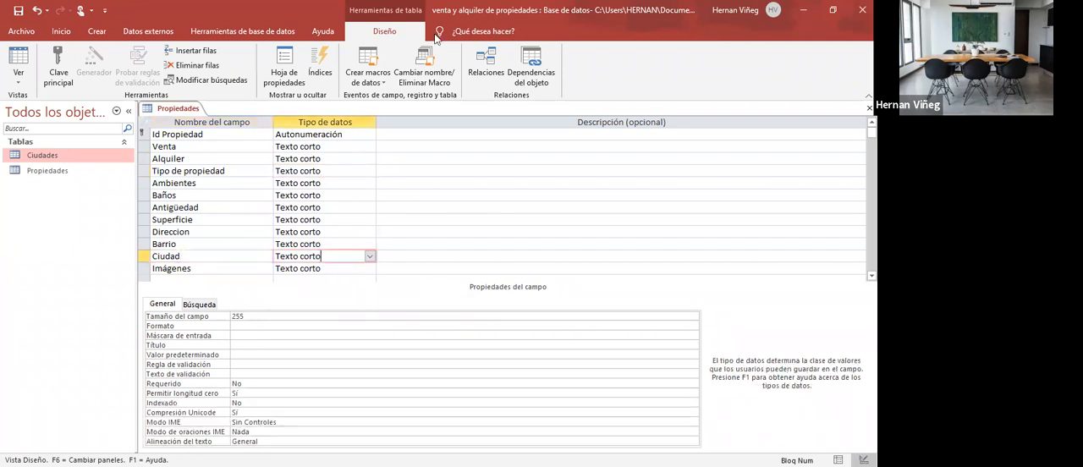
- Switch to the Excel schema and check the arrow linking ciudad in Propiedades to the Ciudades table
key(alt+Tab)
mouse_move(376, 421)
mouse_down()
mouse_move(413, 421)
mouse_move(467, 373)
mouse_up()
click(427, 398)
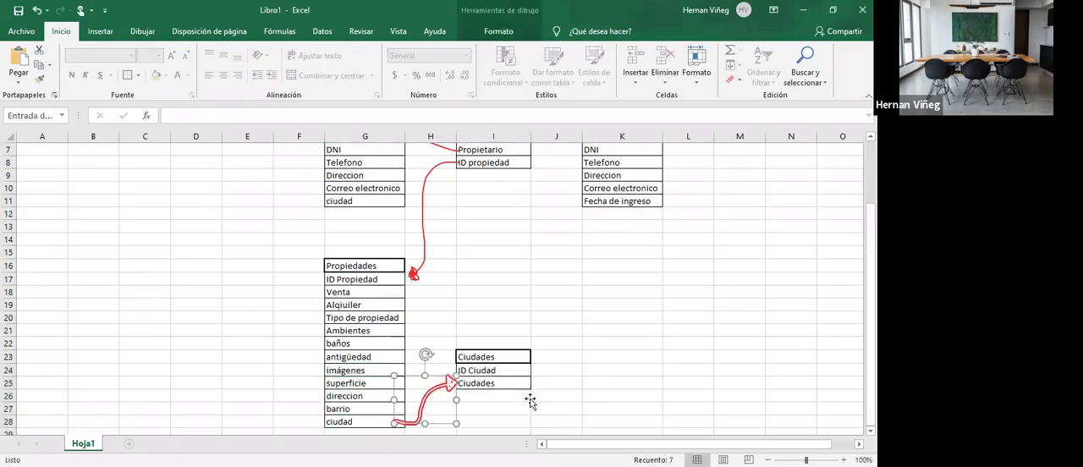
key(Escape)
click(588, 371)
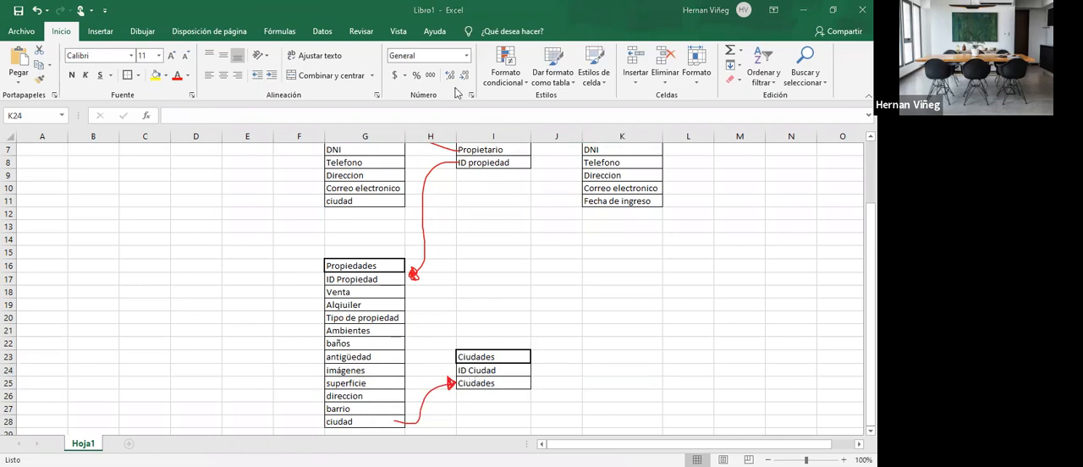
- Return to the Propiedades table design in Access and review the Tipo de propiedad field's name and data type
key(alt+Tab)
click(201, 149)
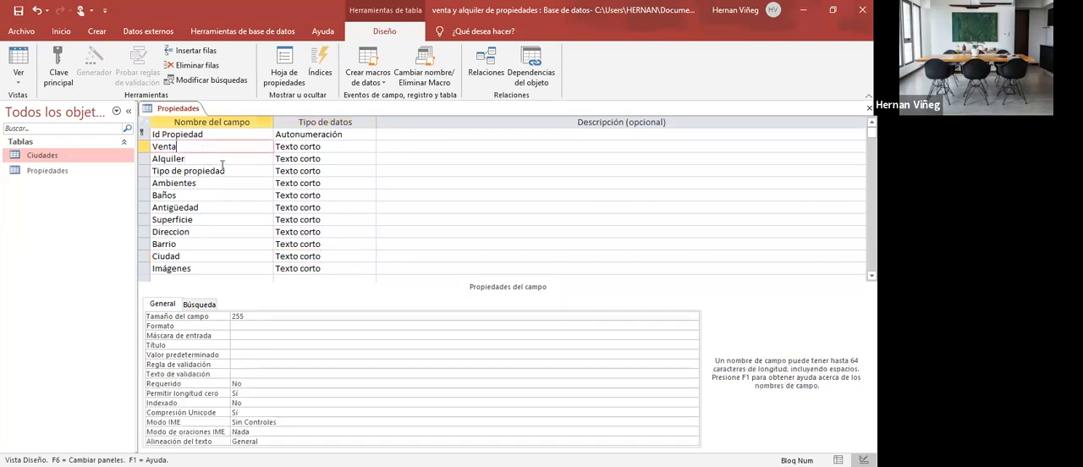
click(325, 170)
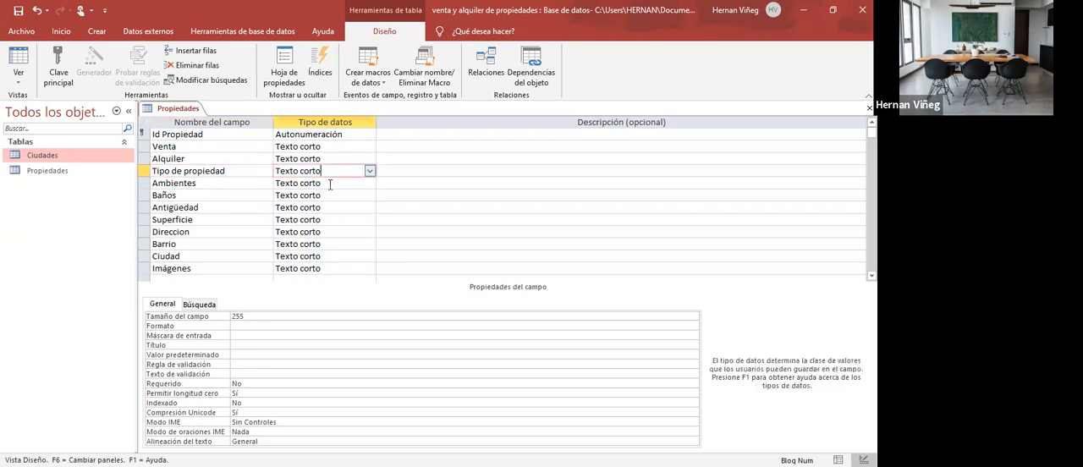
click(249, 168)
click(331, 172)
click(253, 172)
click(343, 172)
click(270, 168)
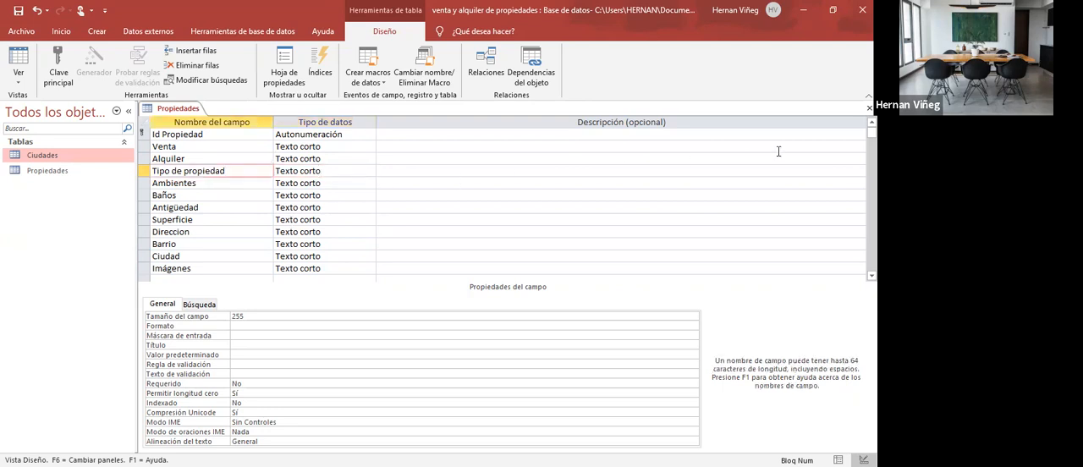
- Close the Propiedades table, saving its design changes, and exit Access
click(869, 108)
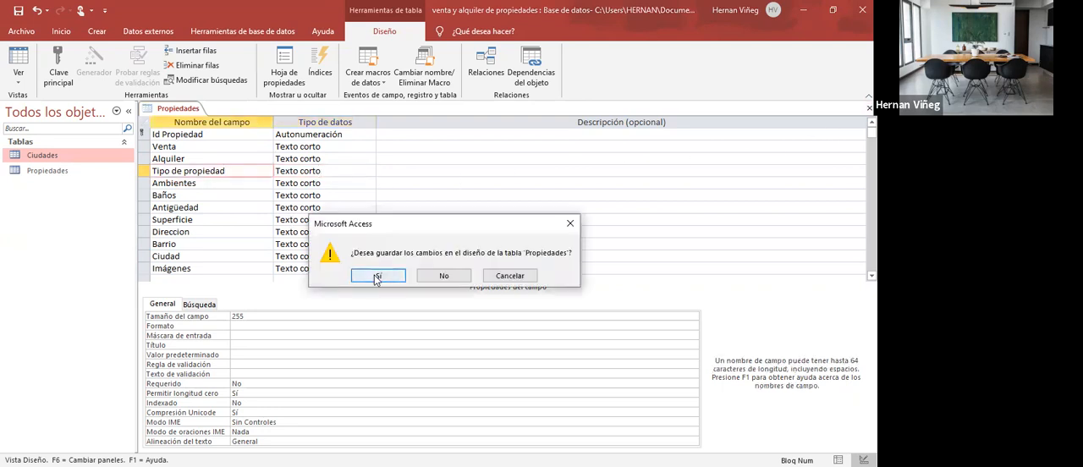
click(378, 276)
click(38, 170)
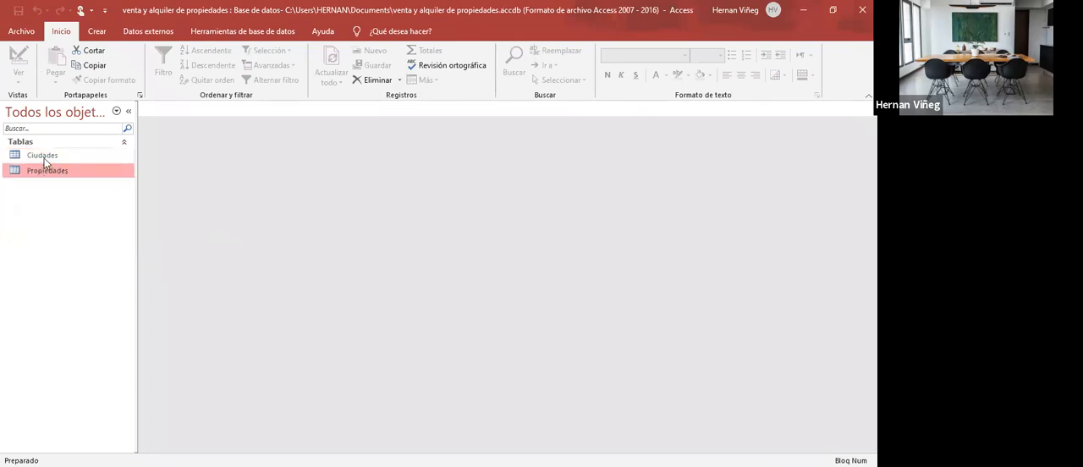
click(862, 9)
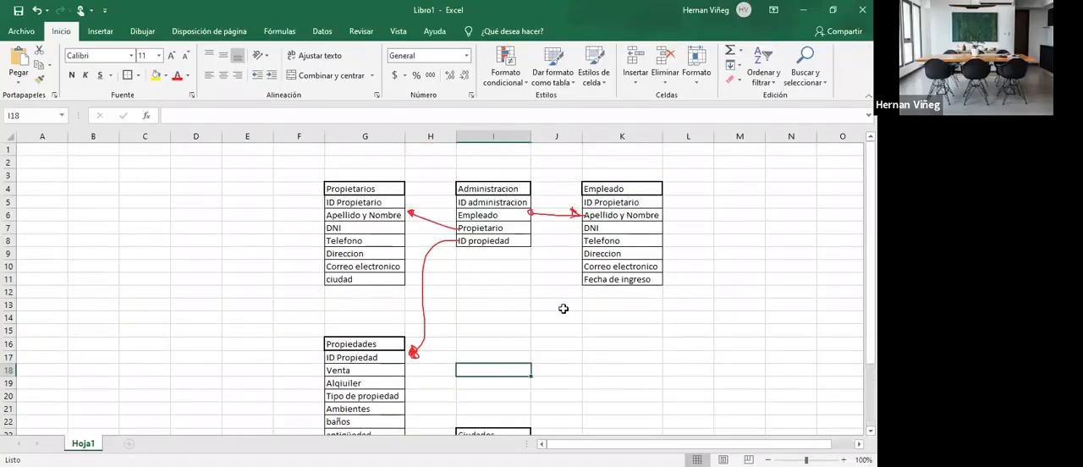
- Review the Propietarios, Administracion, Empleado and Propiedades tables and their linking arrows in the Excel schema
click(501, 294)
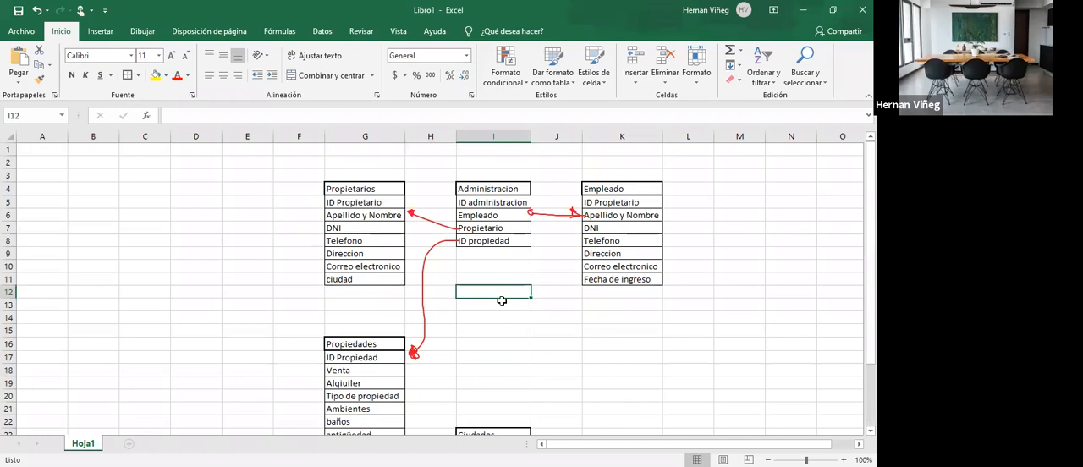
scroll(502, 300, down, 3)
scroll(501, 301, up, 3)
scroll(502, 300, down, 3)
scroll(502, 301, up, 3)
key(Up)
key(Up)
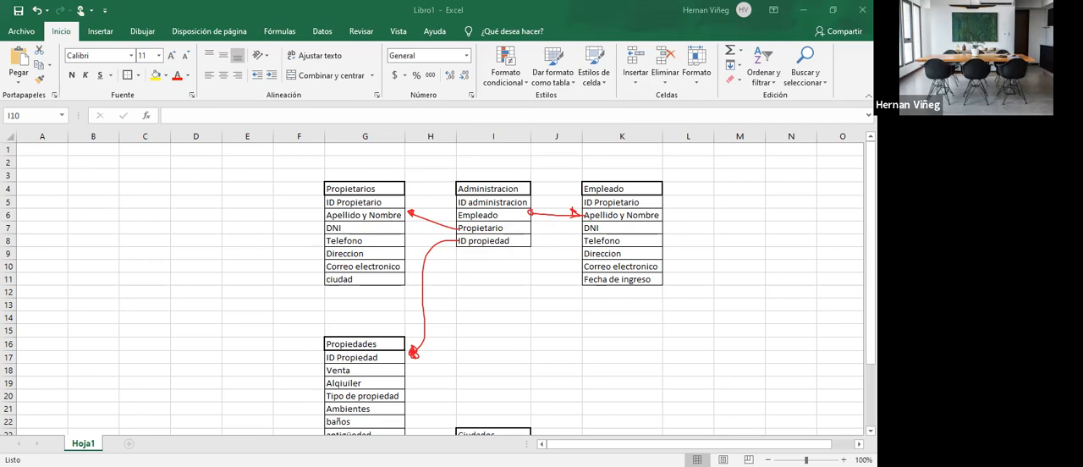
key(Up)
key(Up)
click(495, 267)
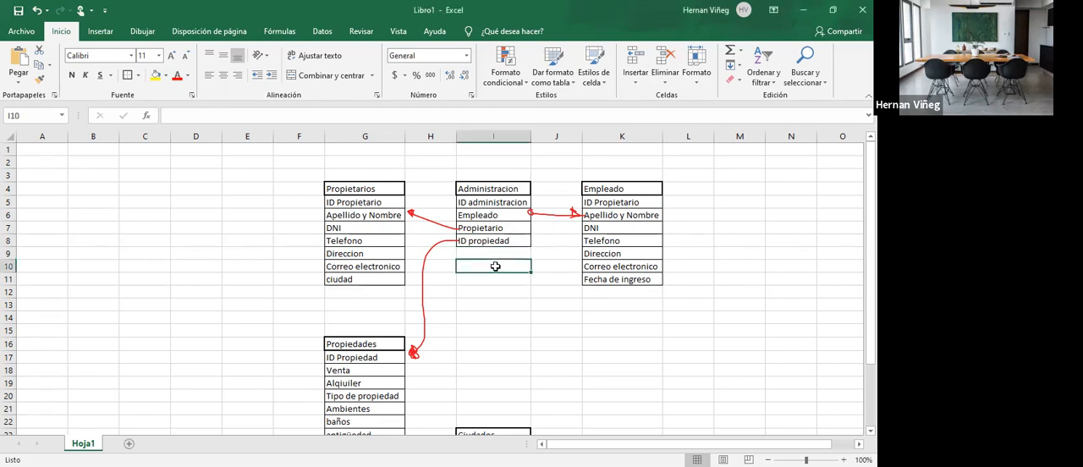
click(242, 241)
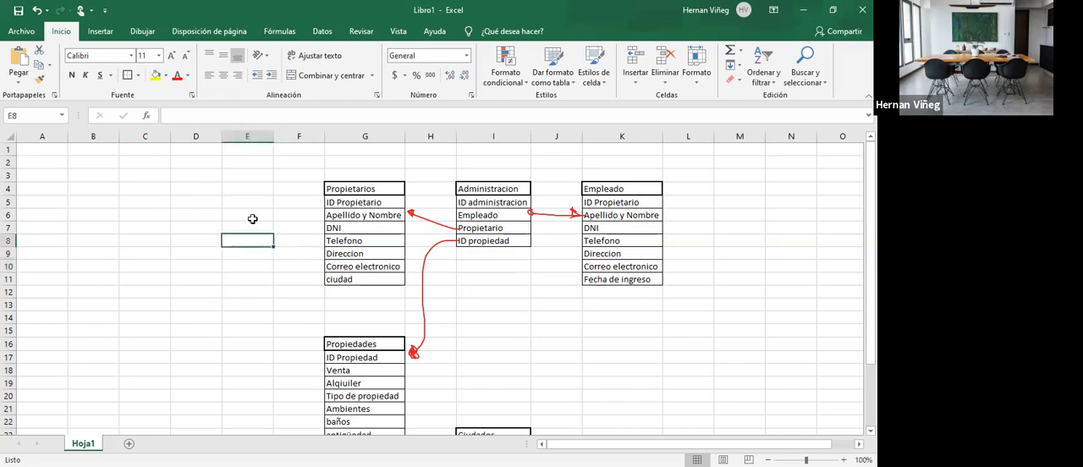
click(588, 163)
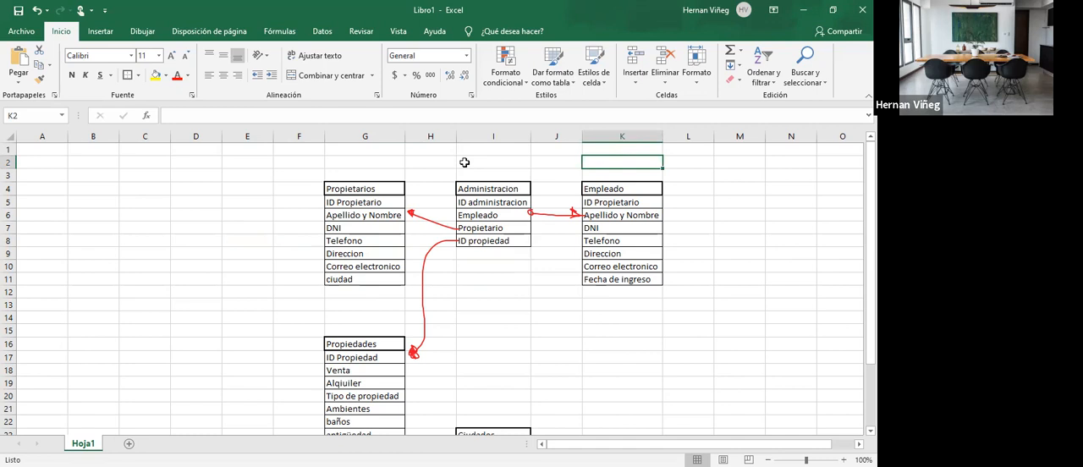